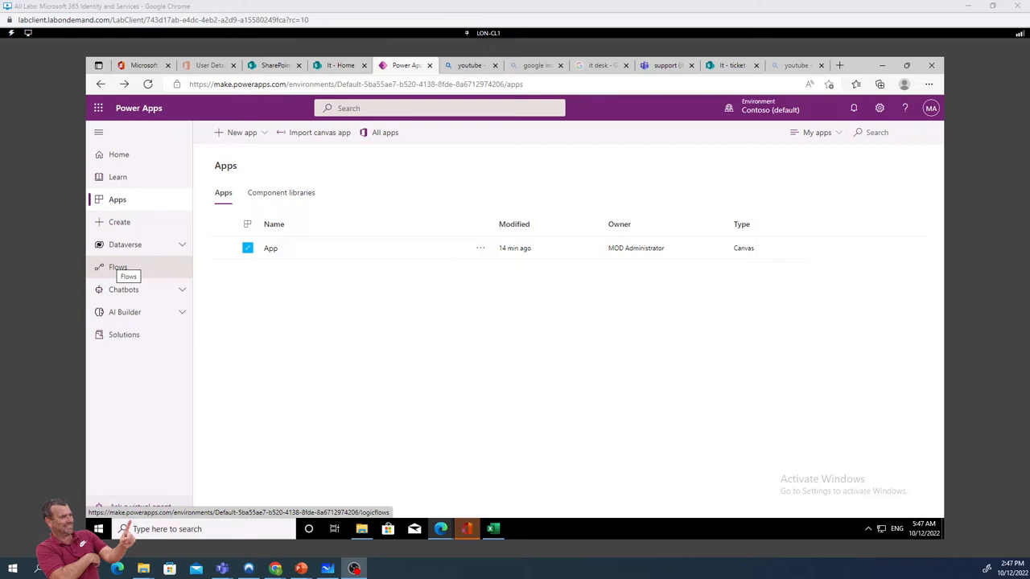
# Create a blank phone-format canvas app named itdeskapp, accepting United States as the region and skipping the welcome suggestions
pyautogui.click(246, 137)
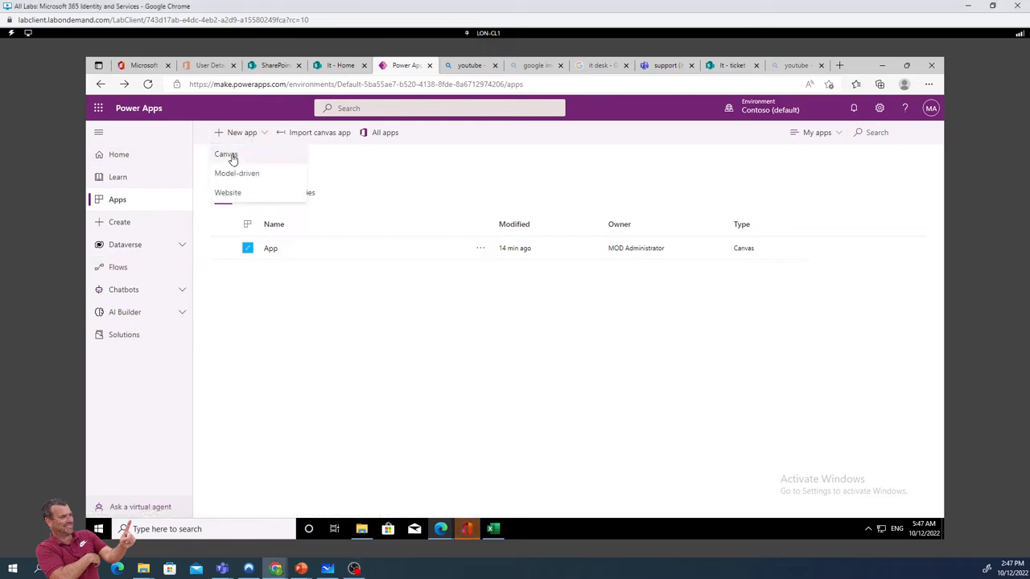
pyautogui.click(228, 155)
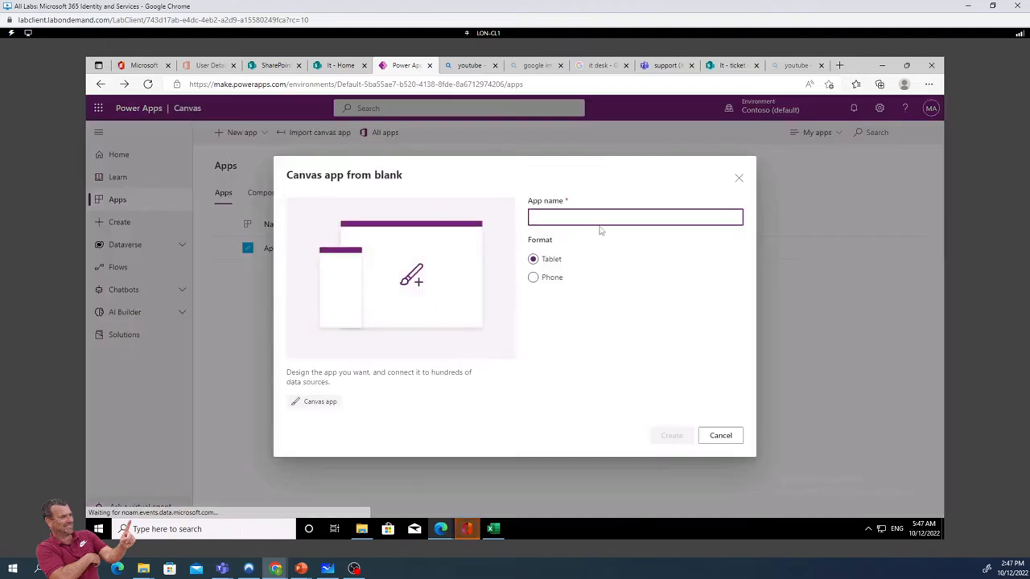
pyautogui.click(532, 277)
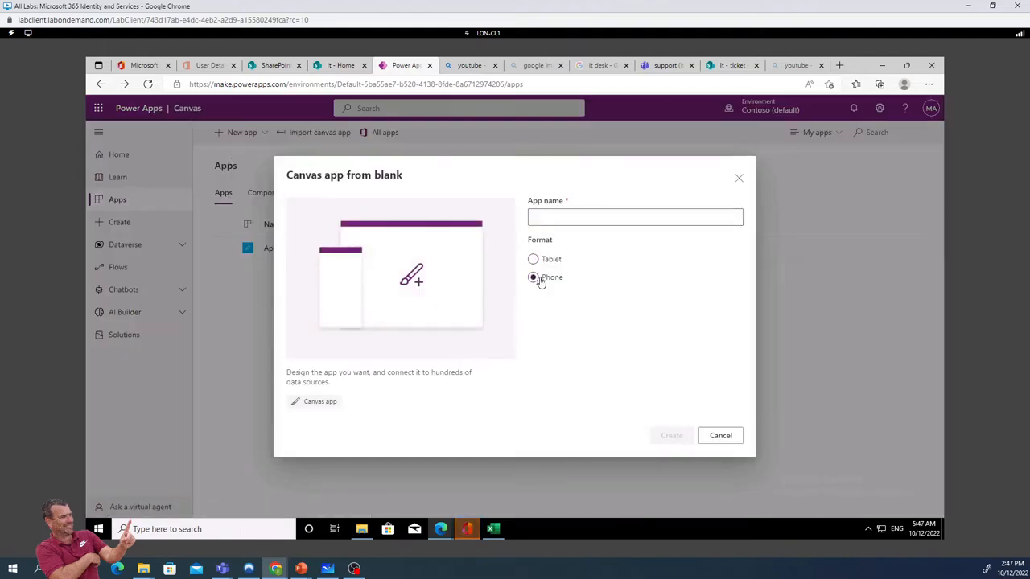
pyautogui.click(571, 218)
pyautogui.write('it')
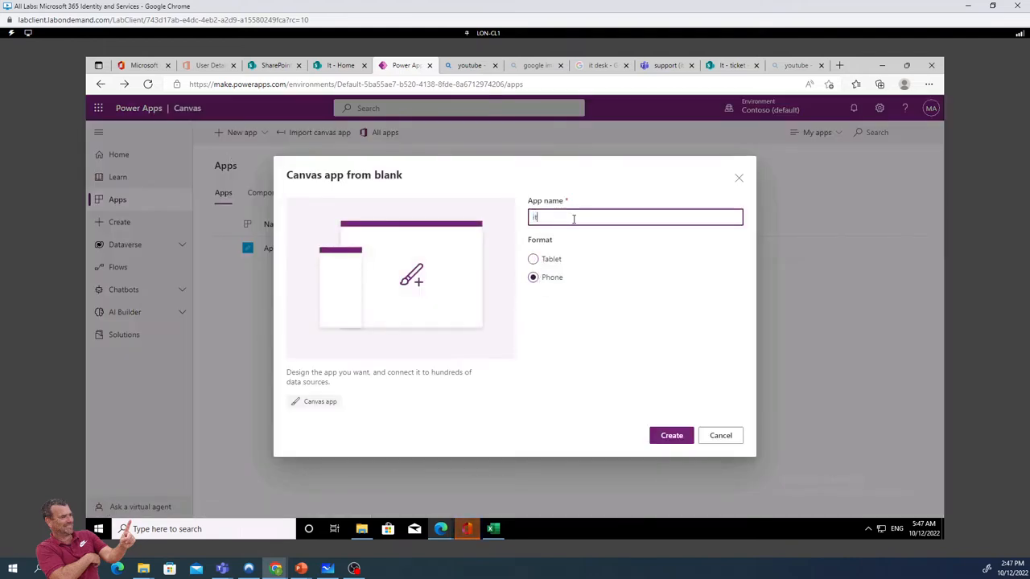
pyautogui.write('deskapp')
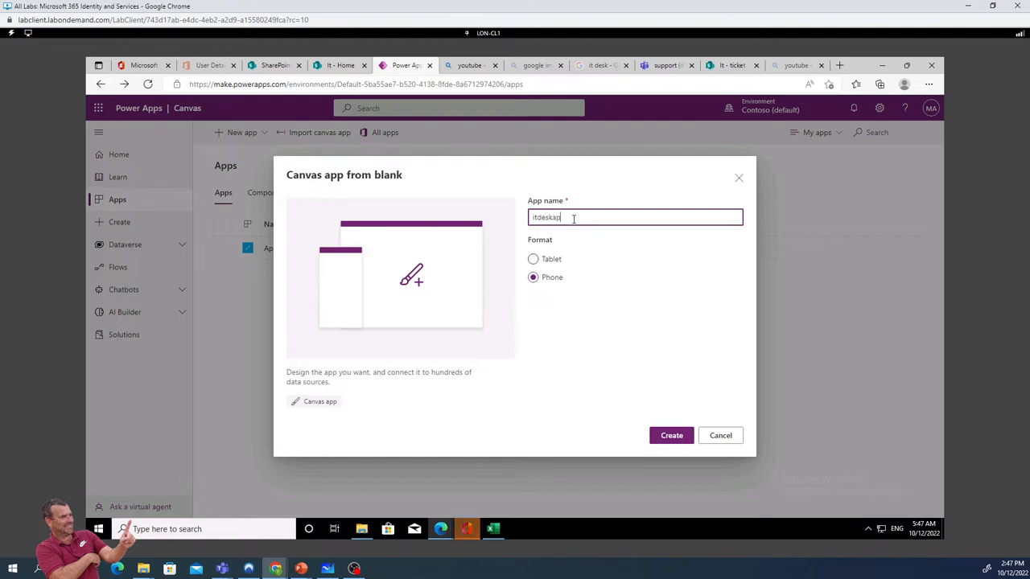
pyautogui.click(673, 436)
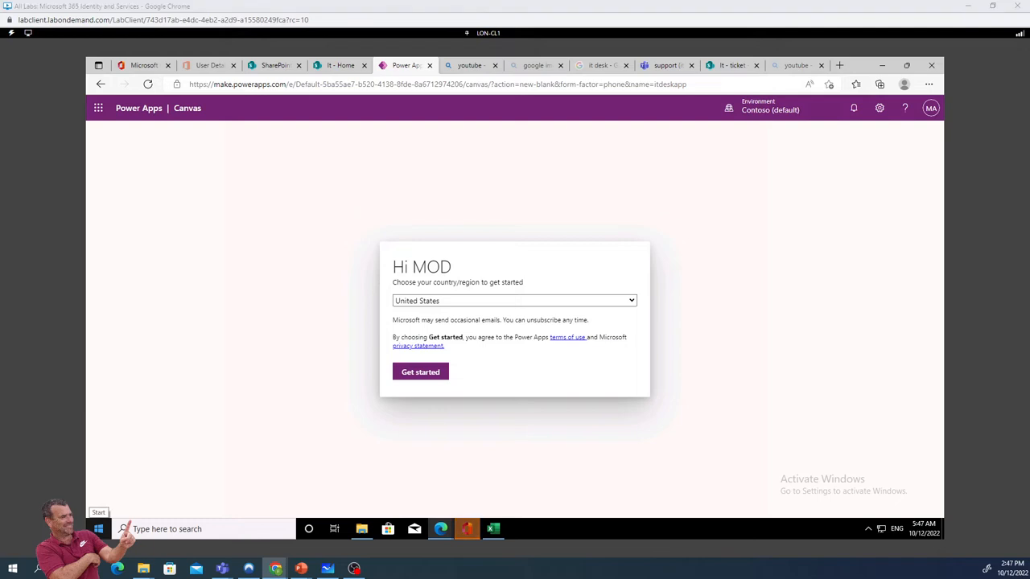
pyautogui.click(428, 375)
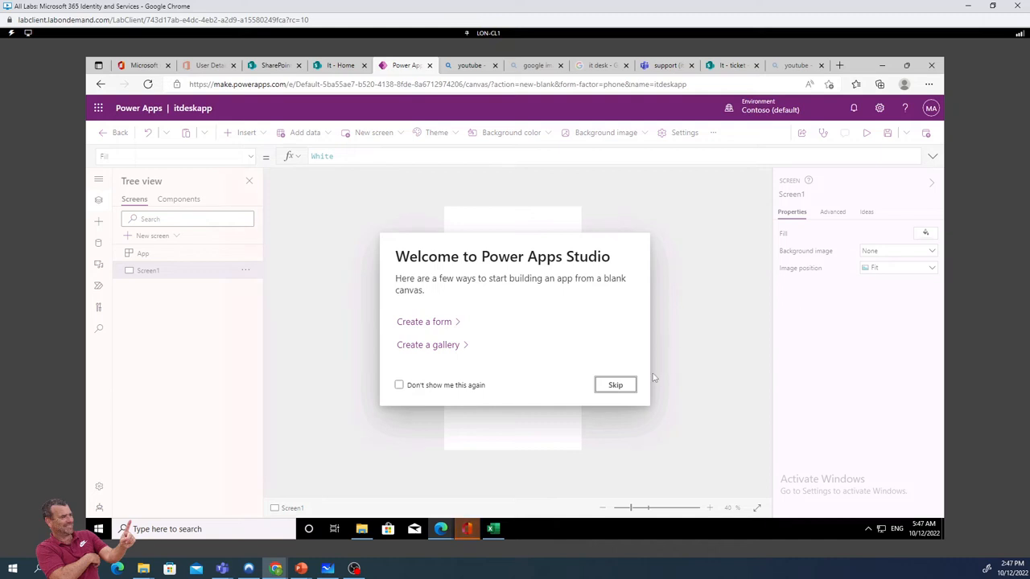
pyautogui.click(614, 387)
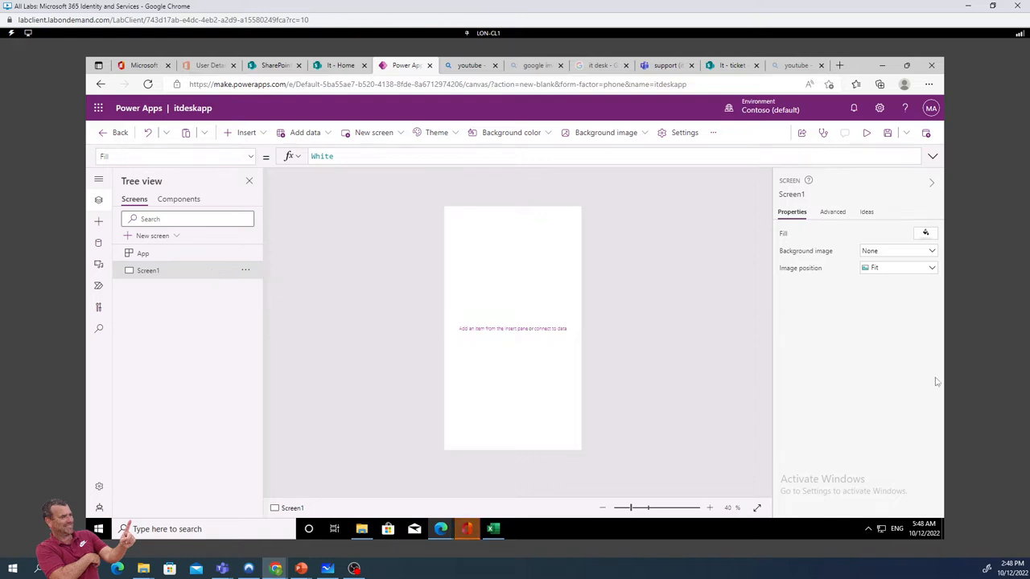
# Rename the app's first screen to BrowseScreen1
pyautogui.moveTo(633, 514); pyautogui.dragTo(644, 513)
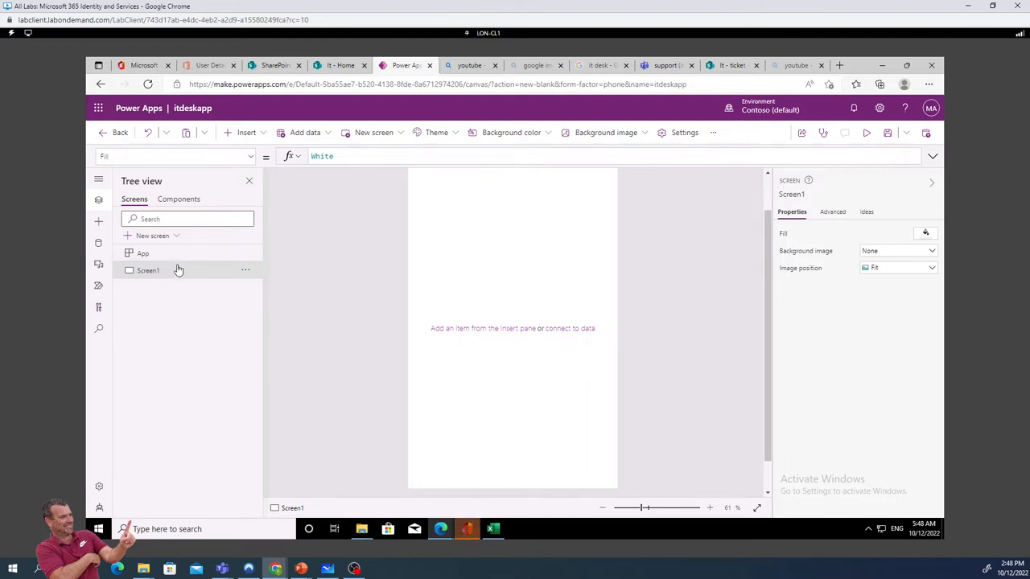
pyautogui.click(246, 272)
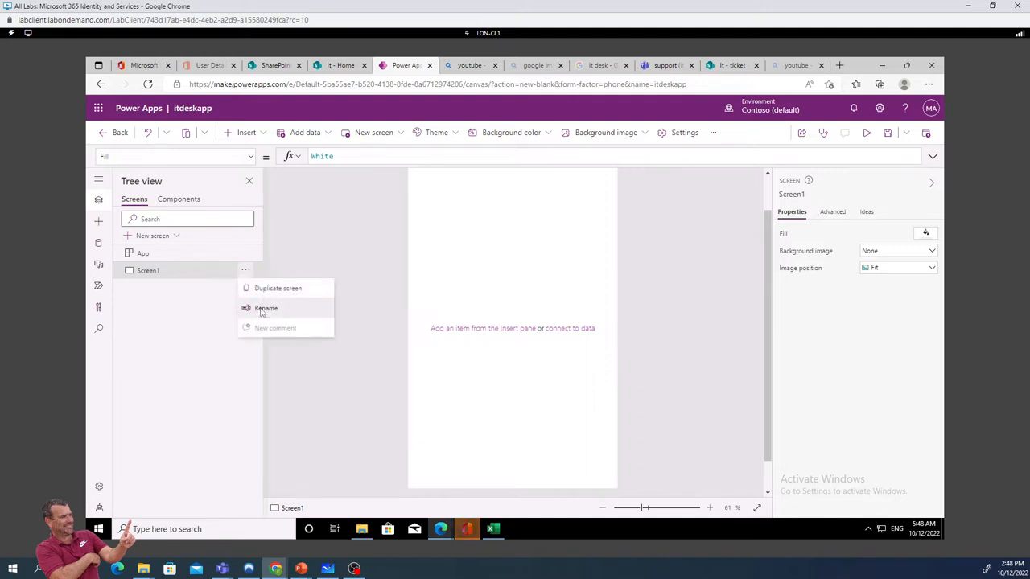
pyautogui.click(263, 309)
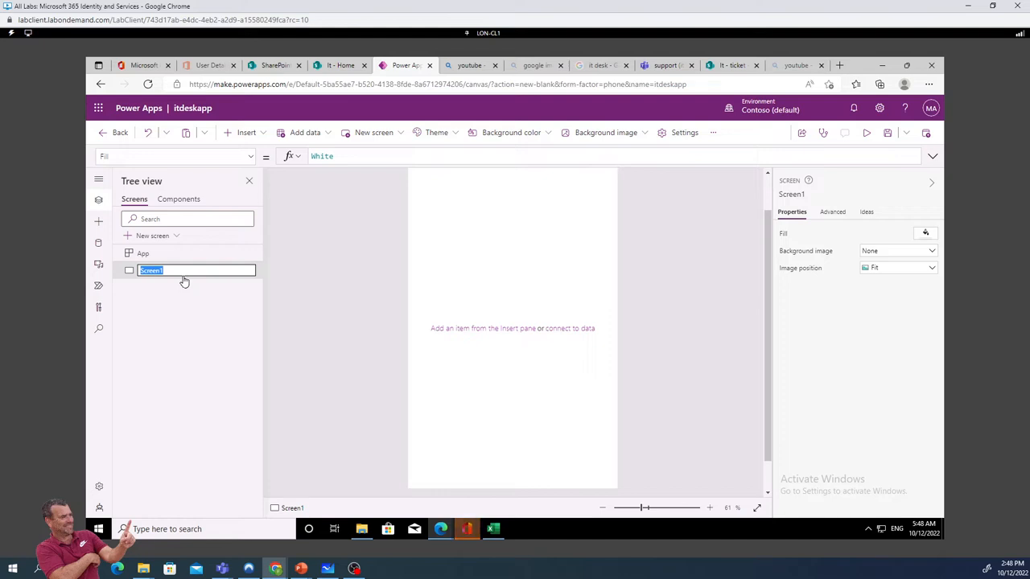
pyautogui.write('Browse')
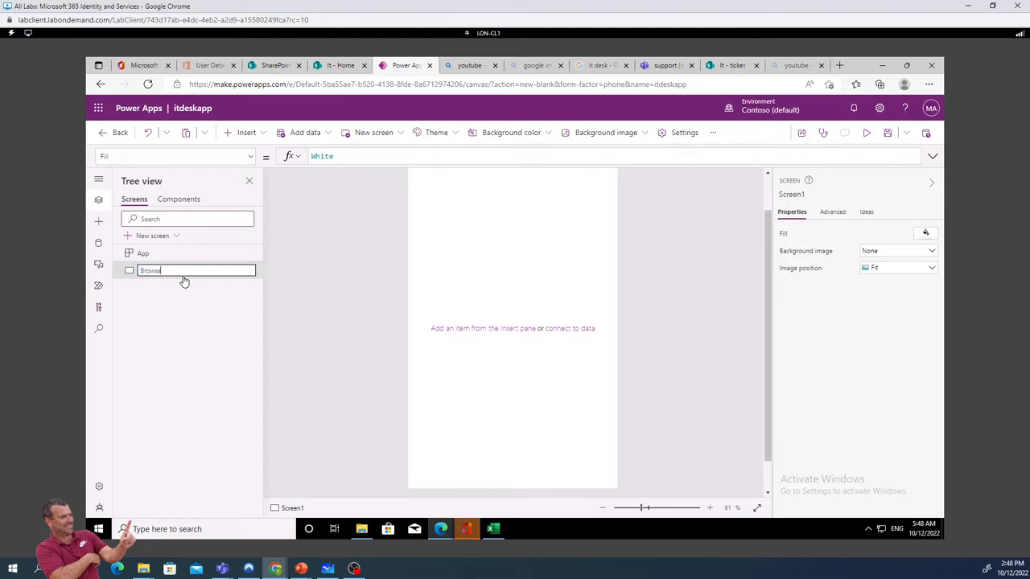
pyautogui.write('Screen1')
pyautogui.press('Escape')
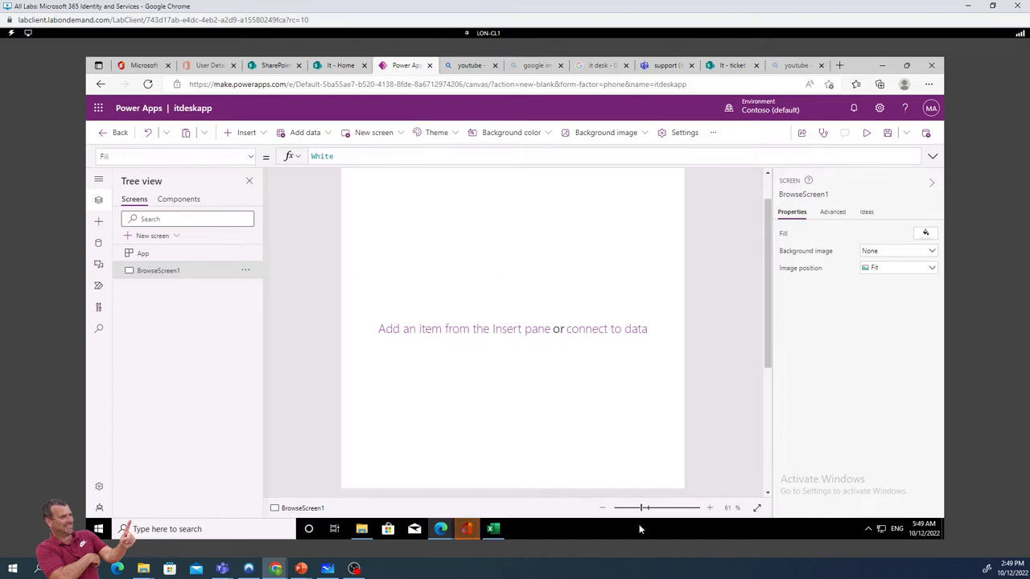
pyautogui.moveTo(641, 509); pyautogui.dragTo(636, 510)
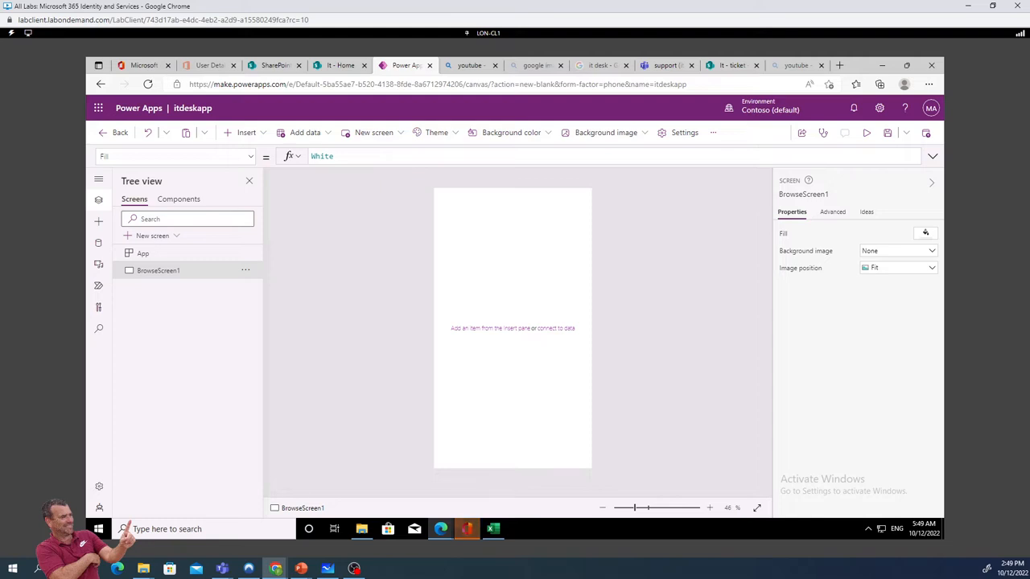
pyautogui.click(260, 134)
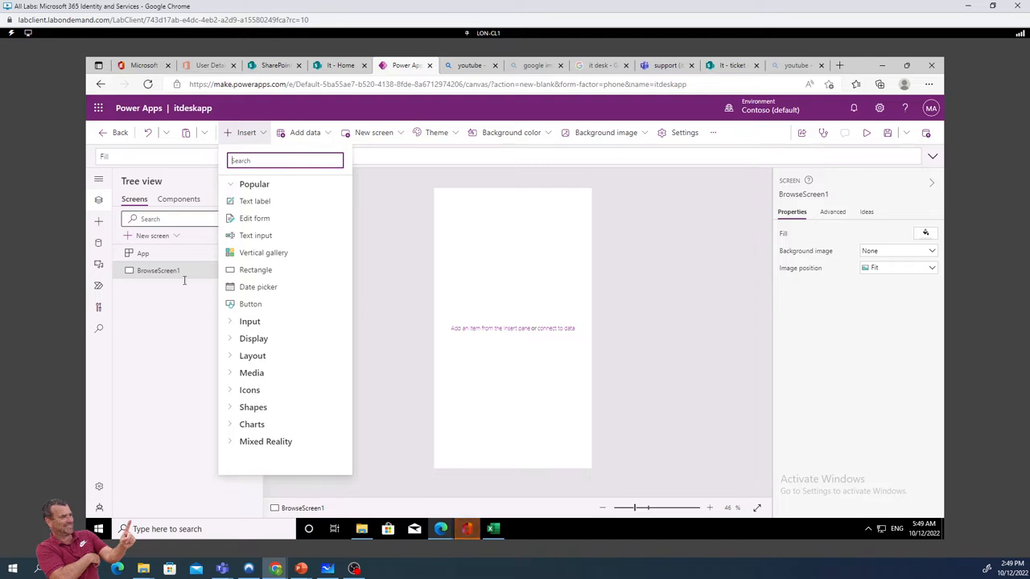
pyautogui.click(257, 258)
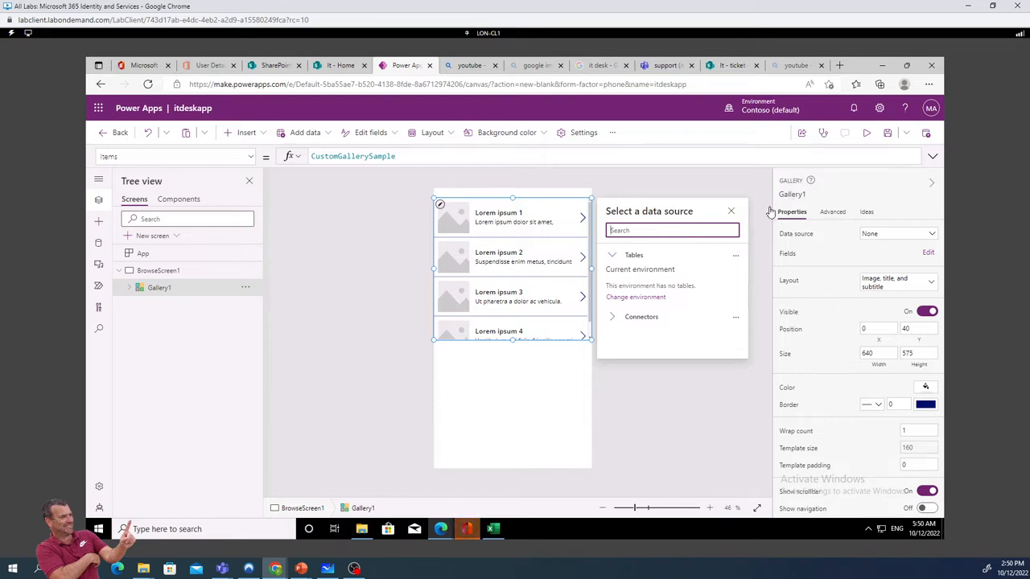
pyautogui.click(840, 215)
pyautogui.click(866, 214)
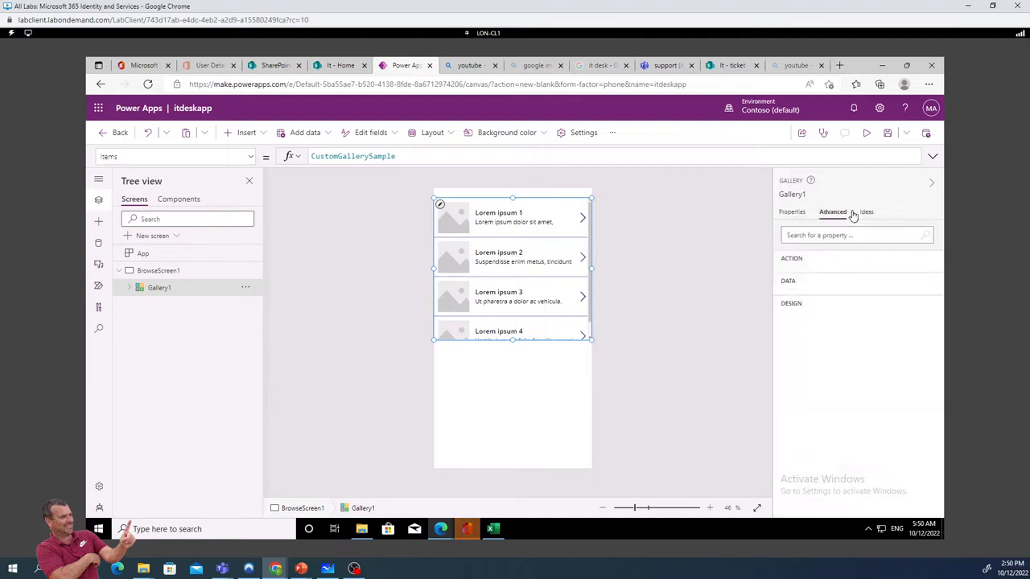
pyautogui.click(801, 215)
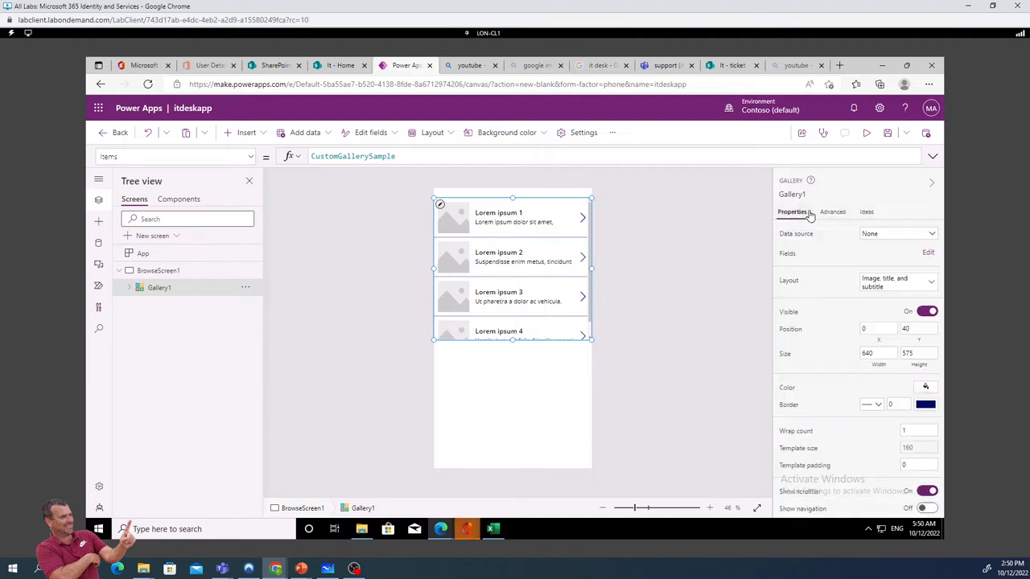
pyautogui.click(538, 211)
pyautogui.click(489, 178)
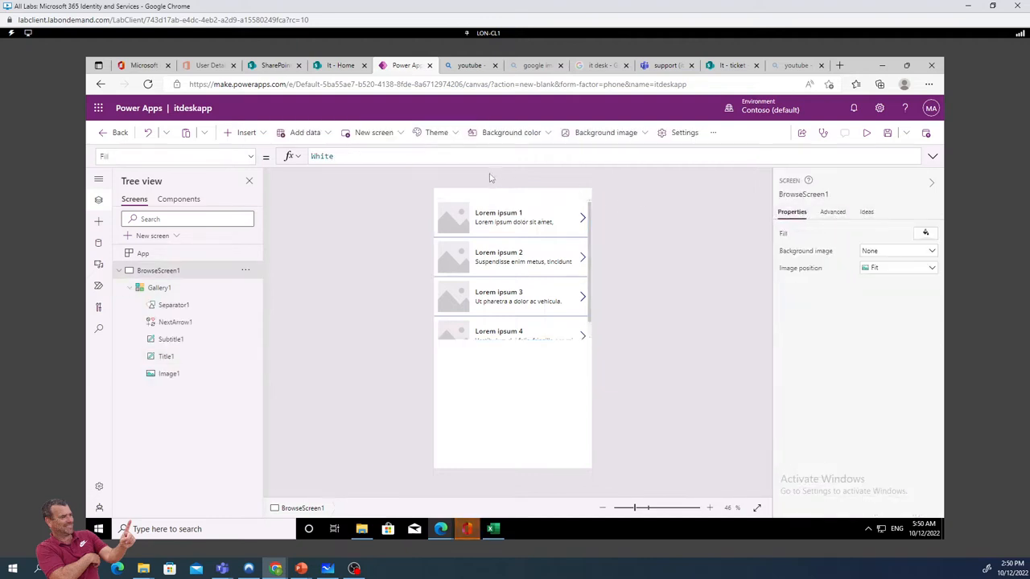
pyautogui.click(481, 209)
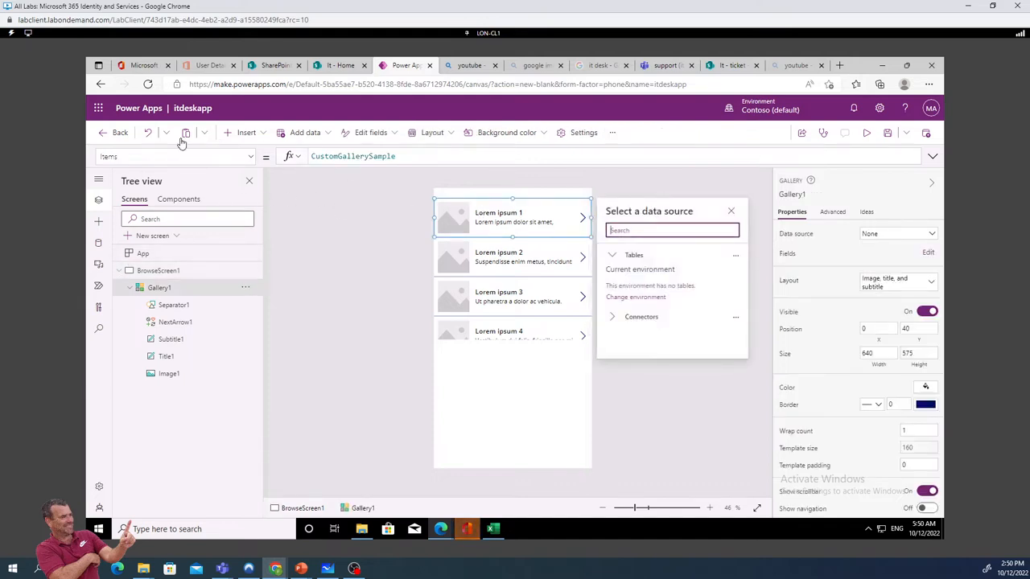
pyautogui.click(151, 135)
pyautogui.click(151, 133)
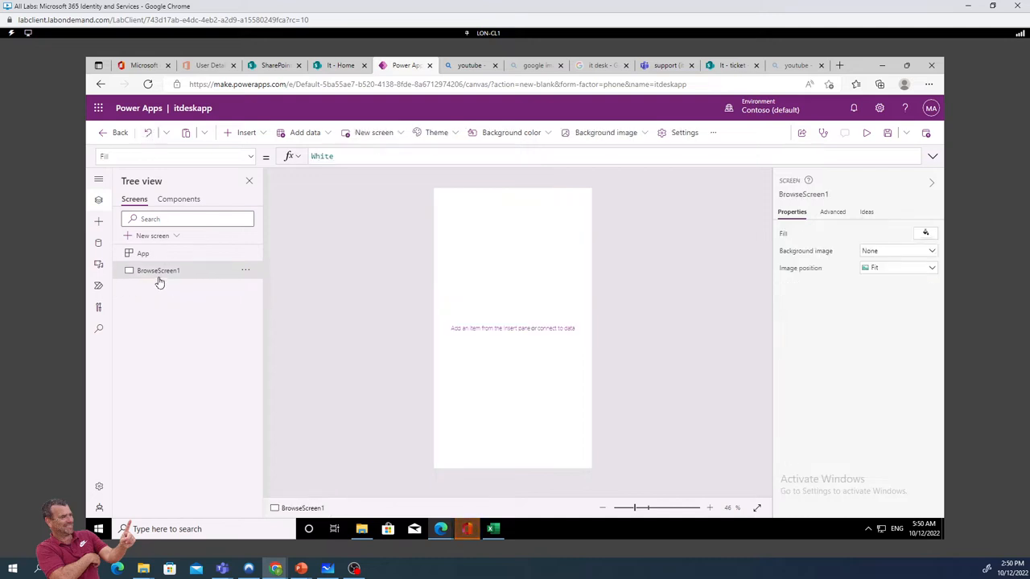
# Insert a vertical gallery on BrowseScreen1 and add a direct cloud-services SharePoint connection for its data source
pyautogui.click(254, 140)
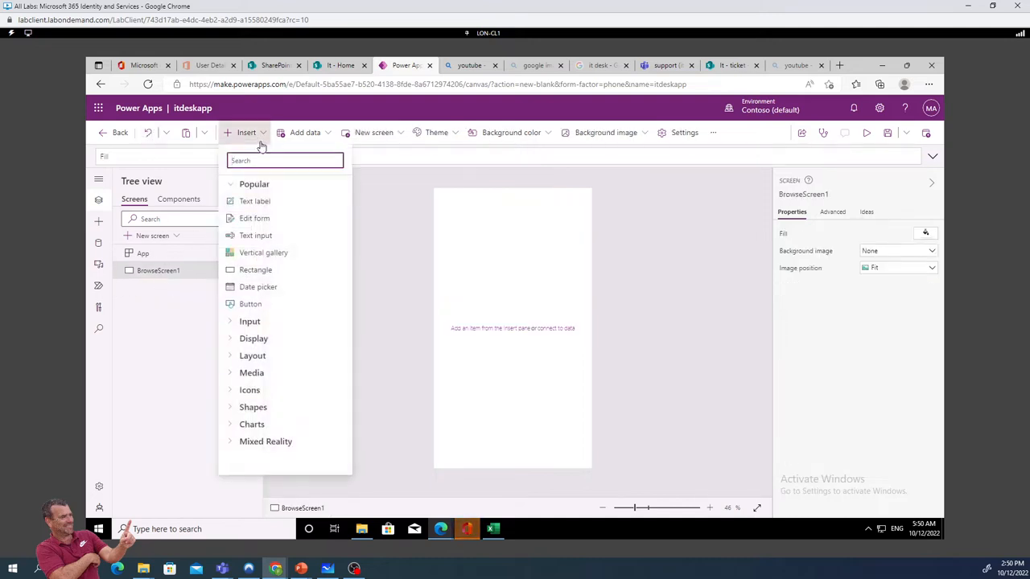
pyautogui.click(254, 254)
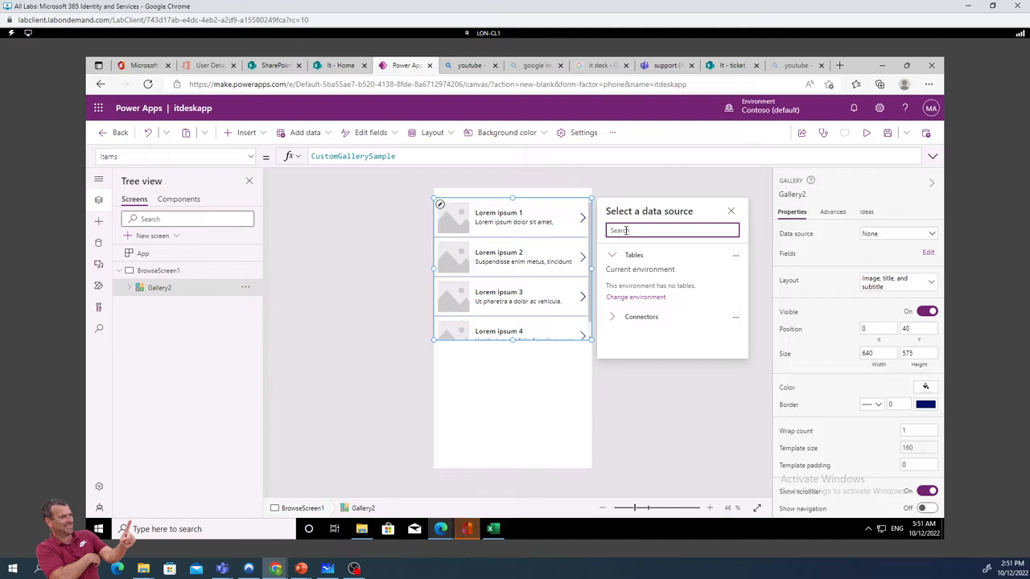
pyautogui.write('share')
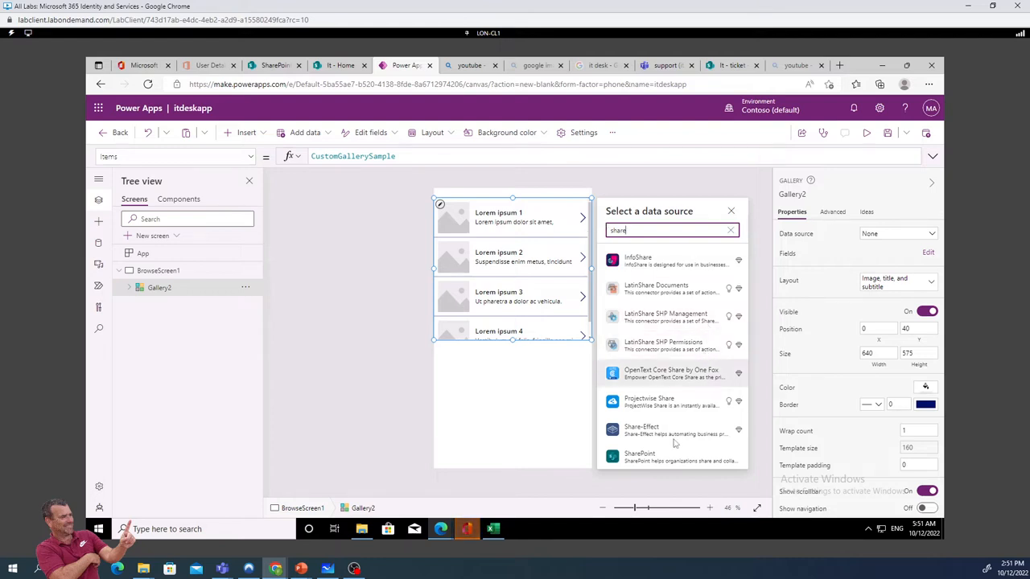
pyautogui.click(644, 457)
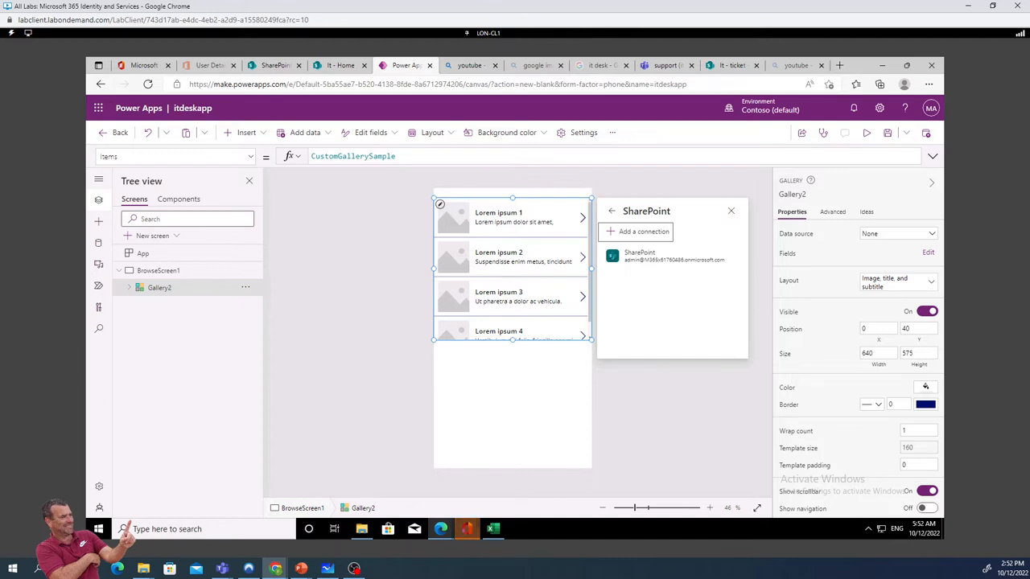
pyautogui.click(638, 232)
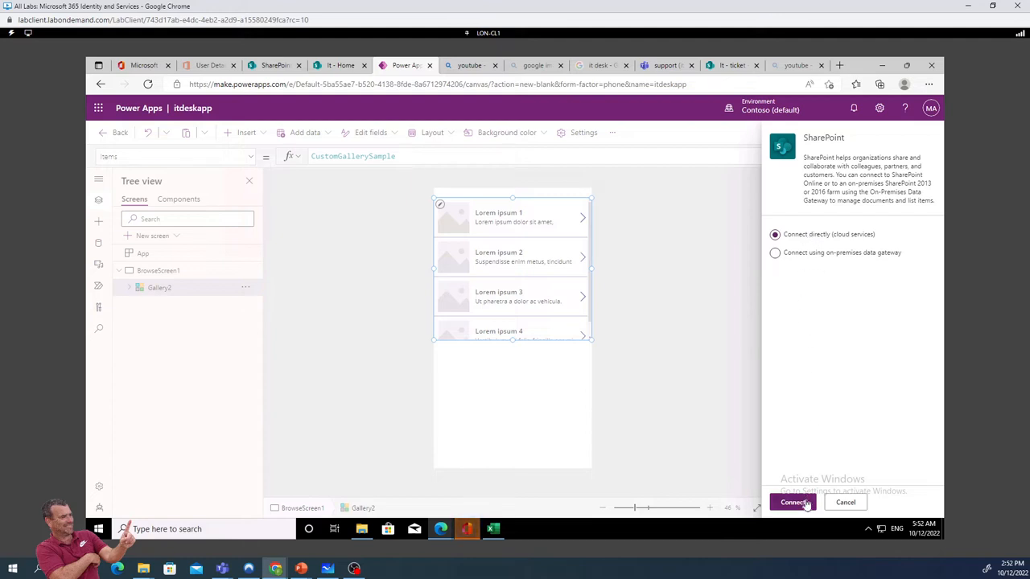
pyautogui.click(792, 502)
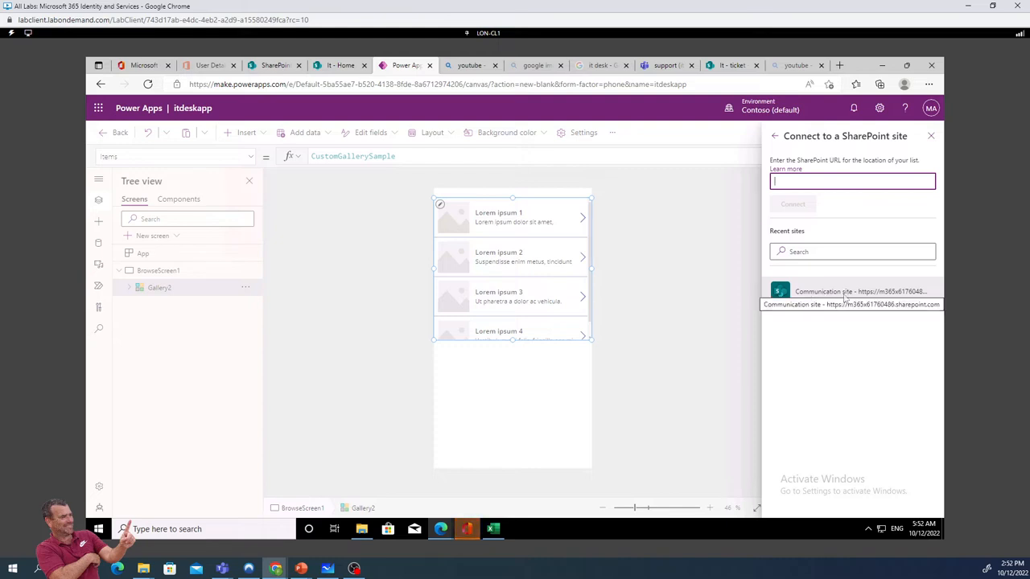
# Search the recent SharePoint sites for "it" and check which lists the Communication site offers
pyautogui.click(822, 252)
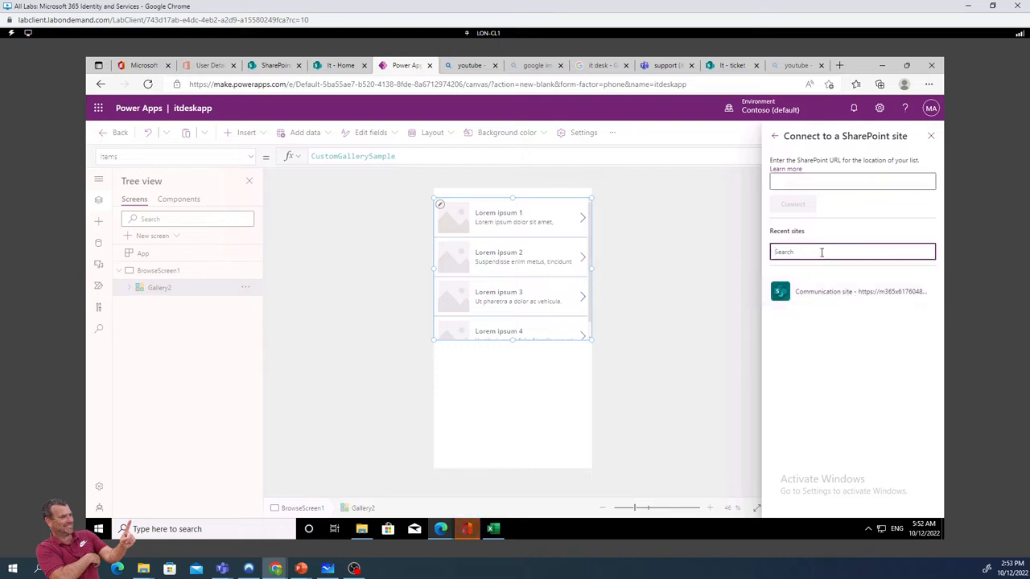
pyautogui.write('it')
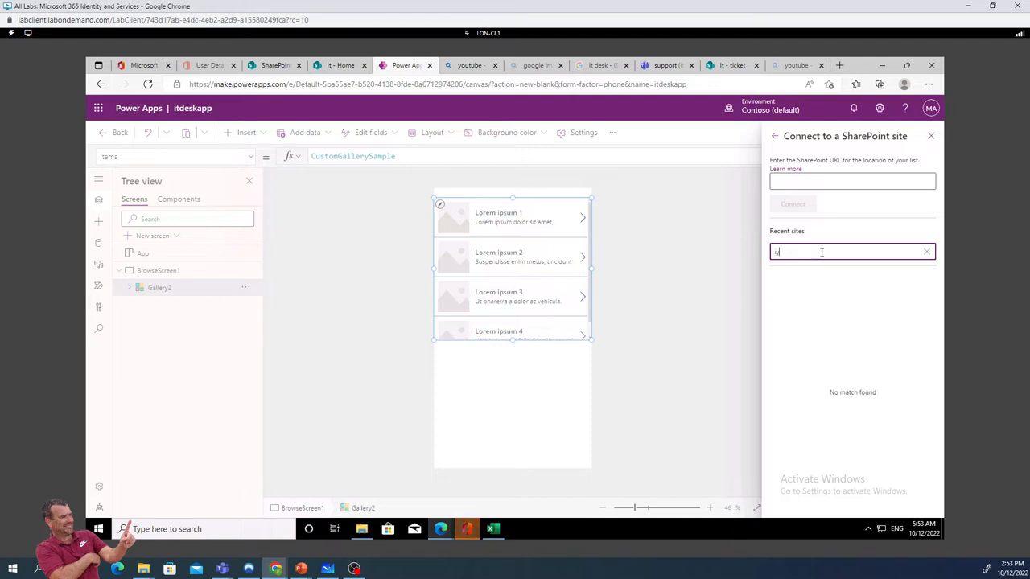
pyautogui.press('BackSpace')
pyautogui.write('y')
pyautogui.press('BackSpace')
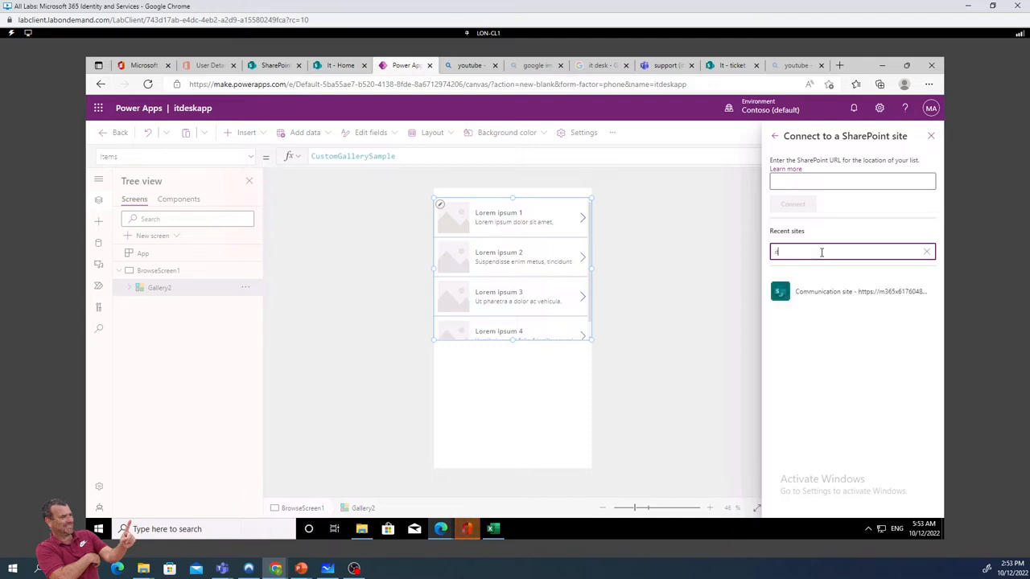
pyautogui.write('t')
pyautogui.press('BackSpace')
pyautogui.press('BackSpace')
pyautogui.click(827, 181)
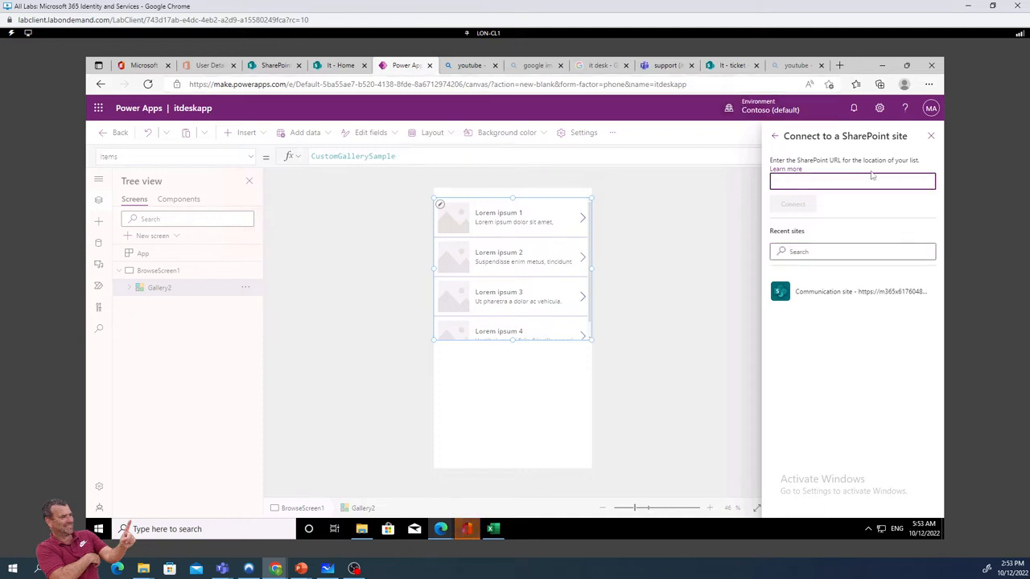
pyautogui.click(805, 253)
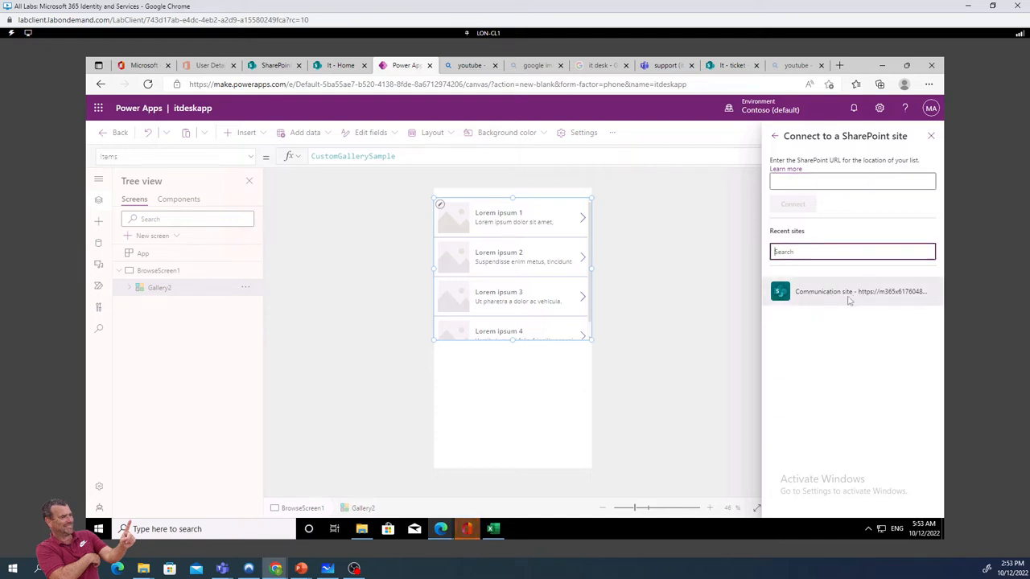
pyautogui.click(875, 293)
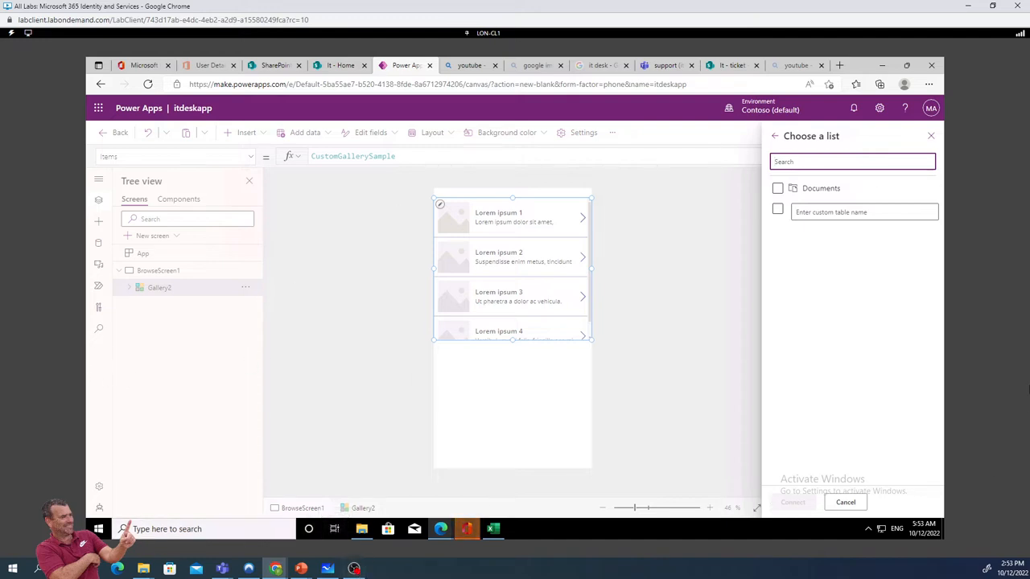
pyautogui.click(774, 135)
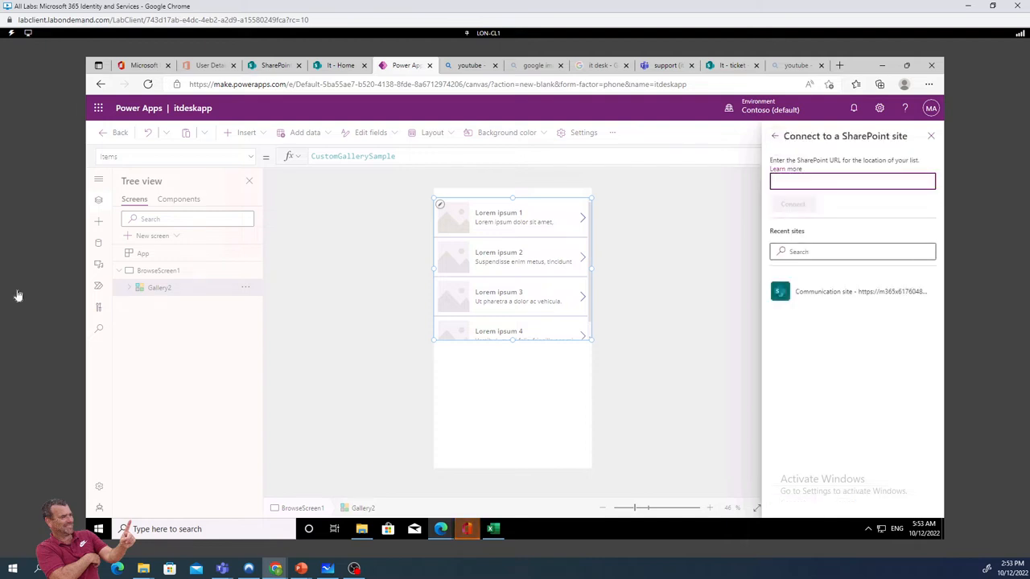
# Copy the It site's address up to /sites/It from the SharePoint ticket list page and connect the Power Apps gallery to that site
pyautogui.click(340, 65)
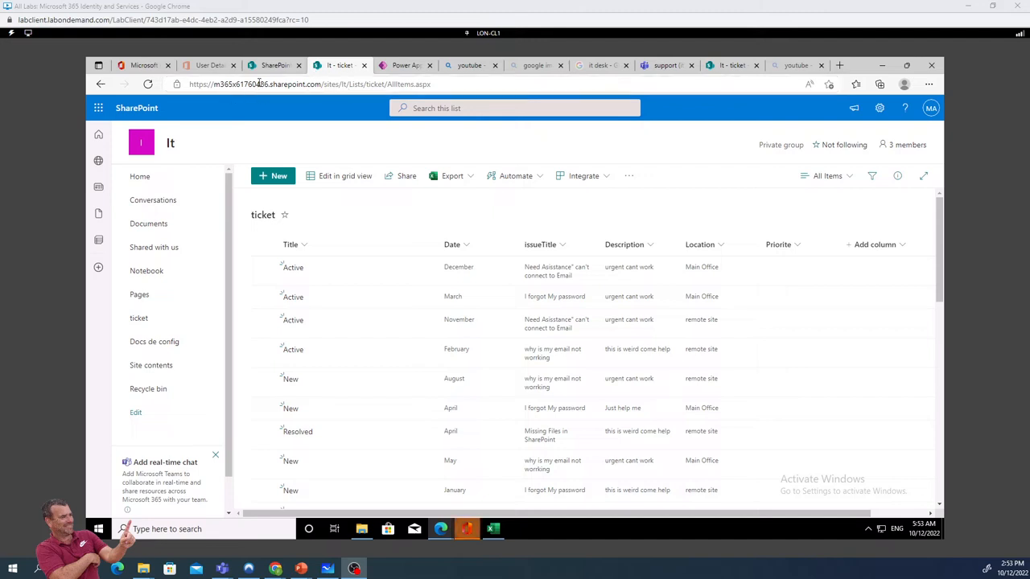
pyautogui.click(342, 83)
pyautogui.click(343, 83)
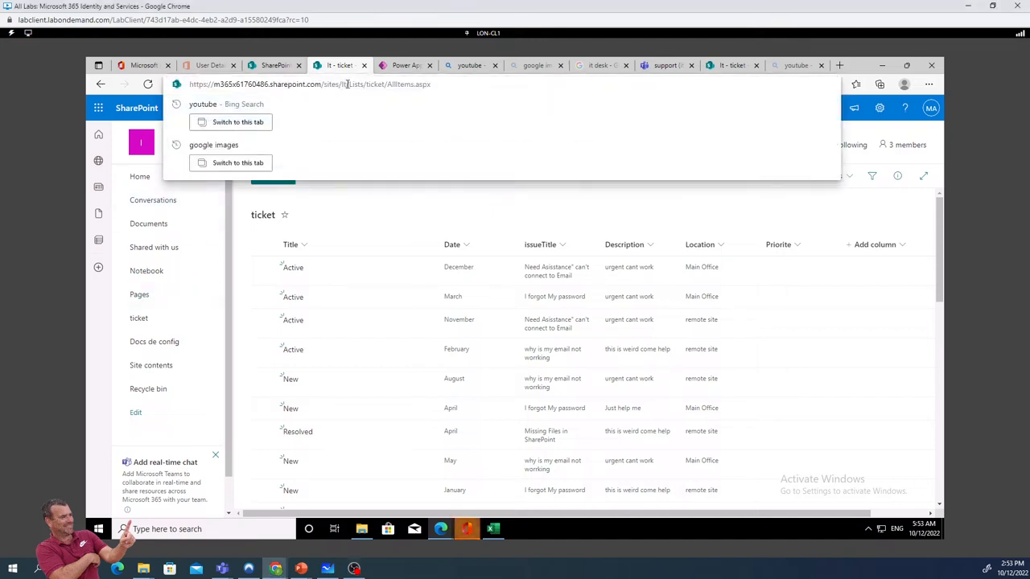
pyautogui.moveTo(343, 83); pyautogui.dragTo(148, 84)
pyautogui.hotkey('ctrl', 'c')
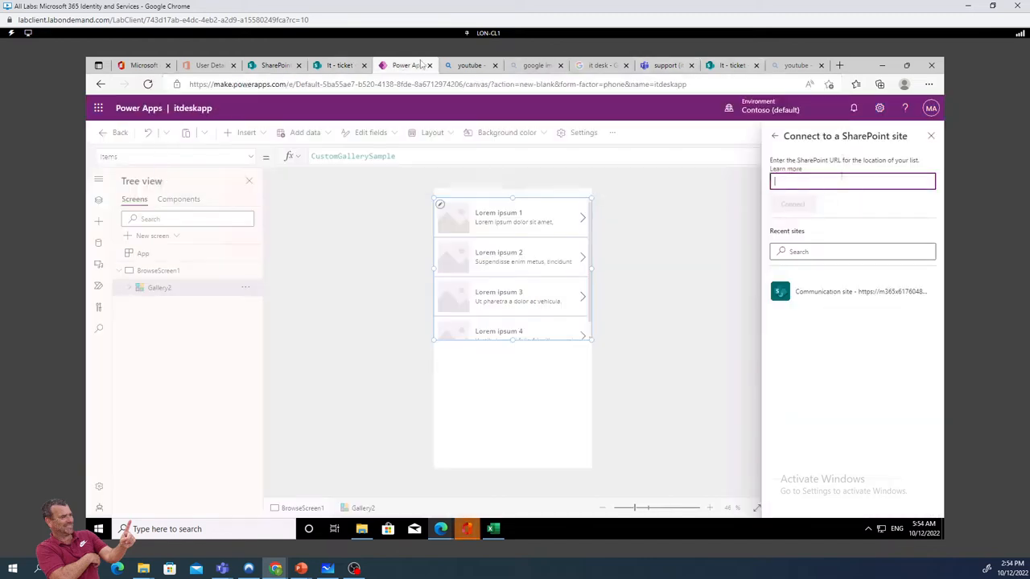
pyautogui.click(406, 65)
pyautogui.hotkey('ctrl', 'v')
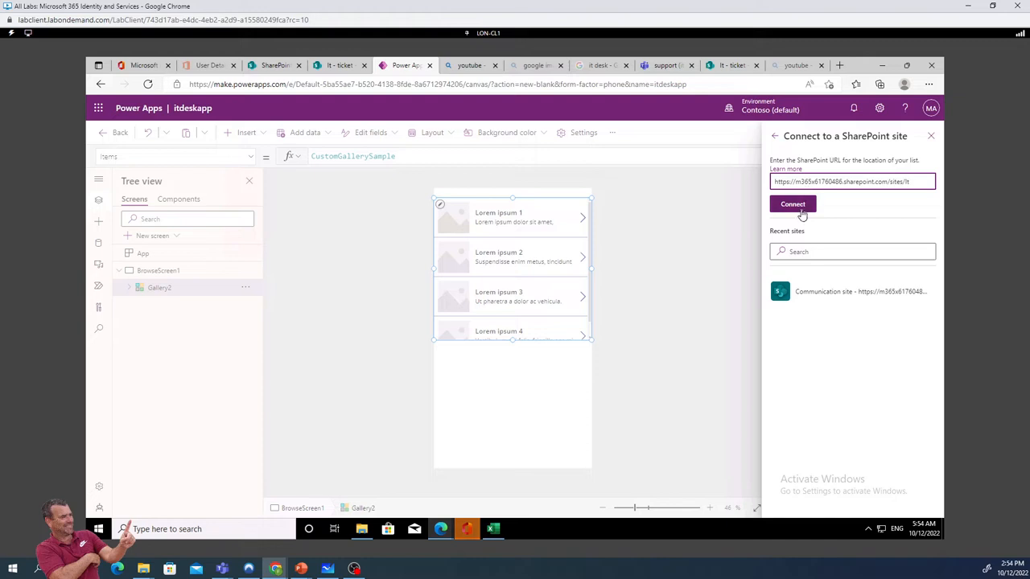
pyautogui.click(798, 206)
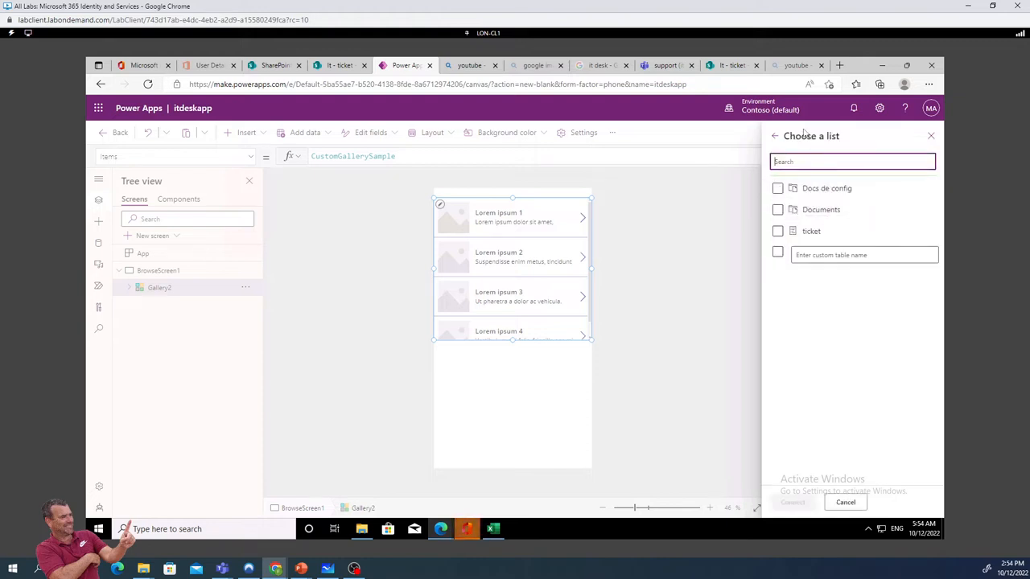
pyautogui.click(812, 254)
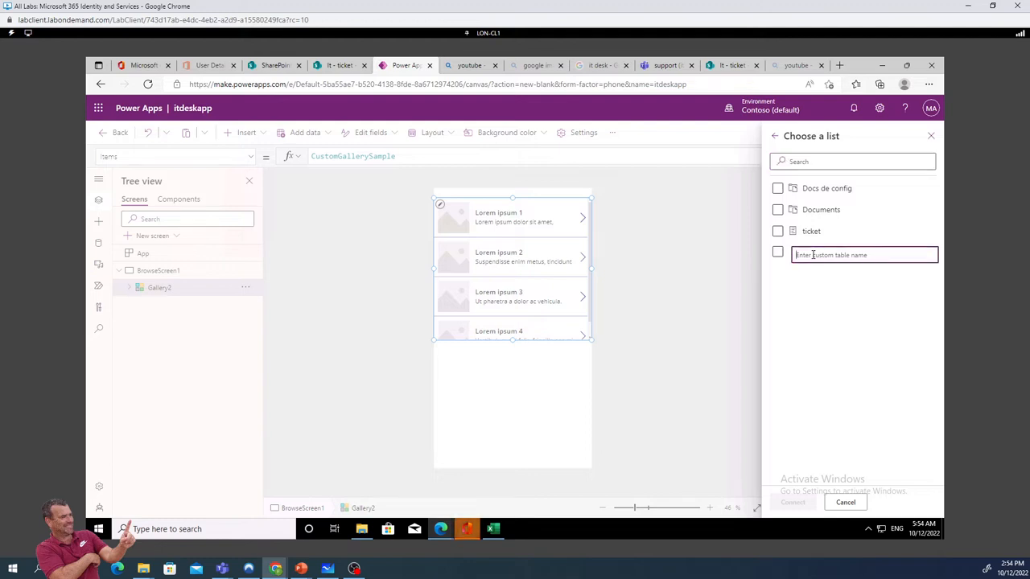
pyautogui.write('helpdesk')
pyautogui.click(823, 296)
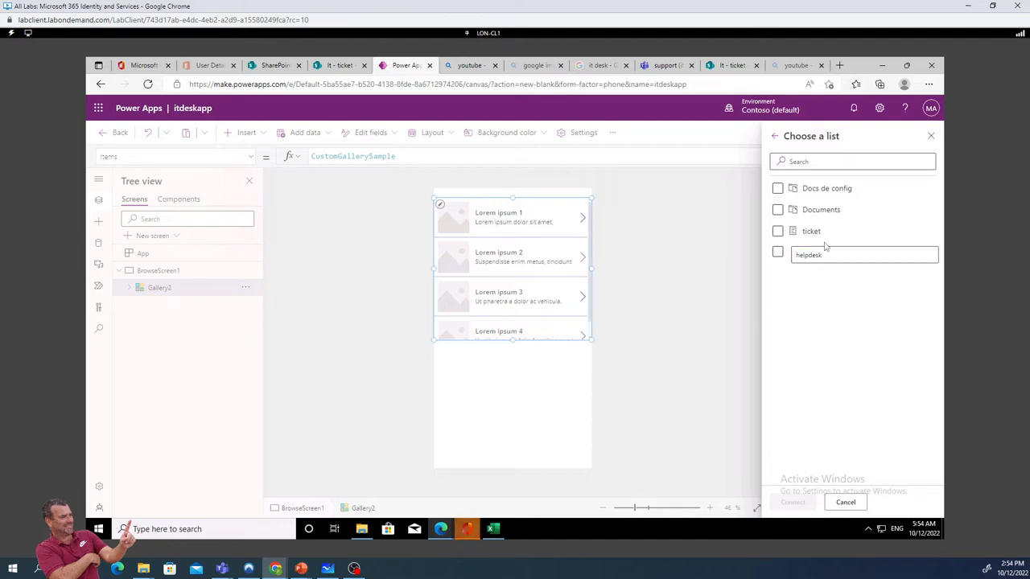
pyautogui.click(777, 252)
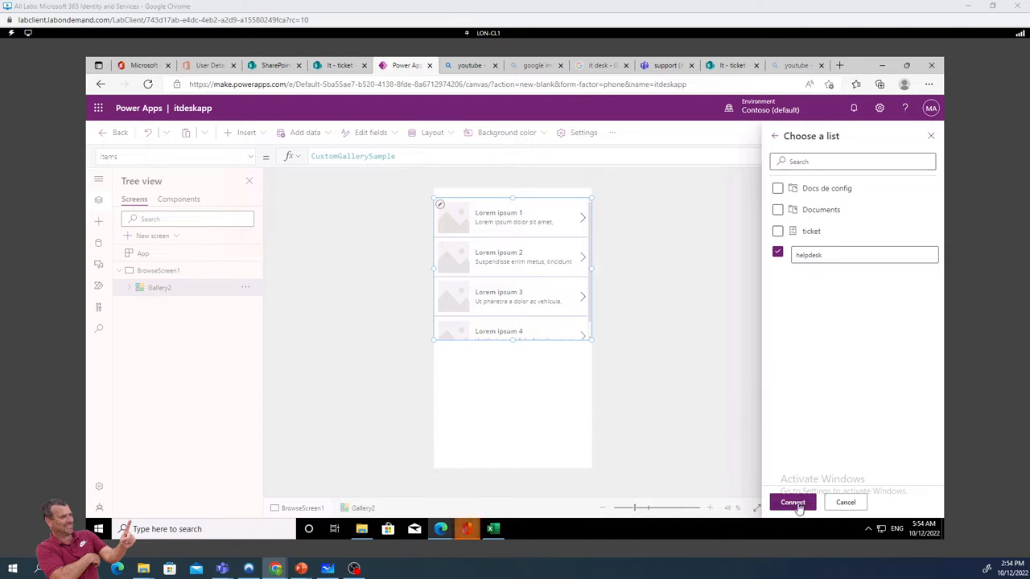
# Select only the ticket list and connect it as the gallery's data source
pyautogui.click(777, 231)
pyautogui.click(777, 231)
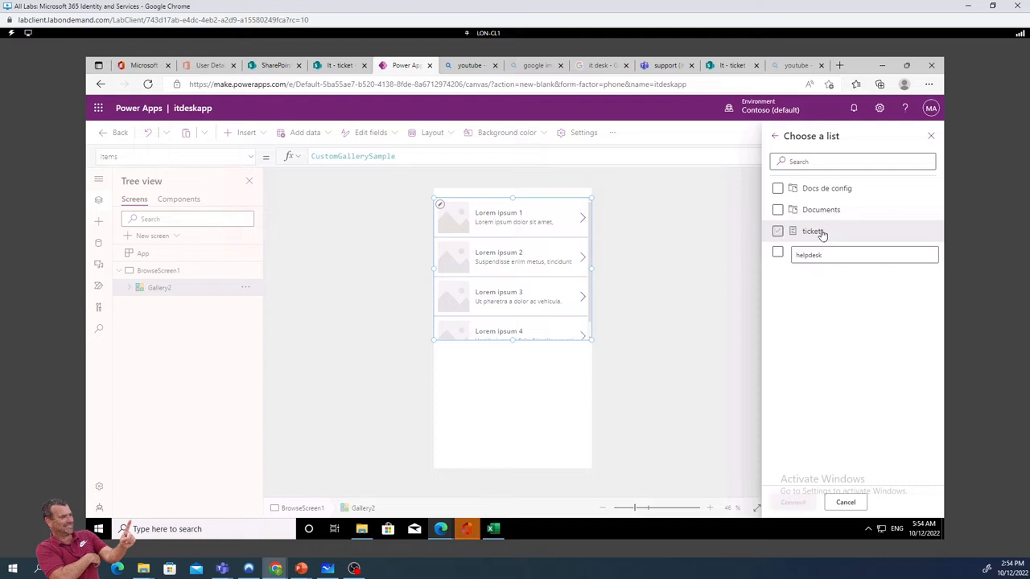
pyautogui.click(777, 231)
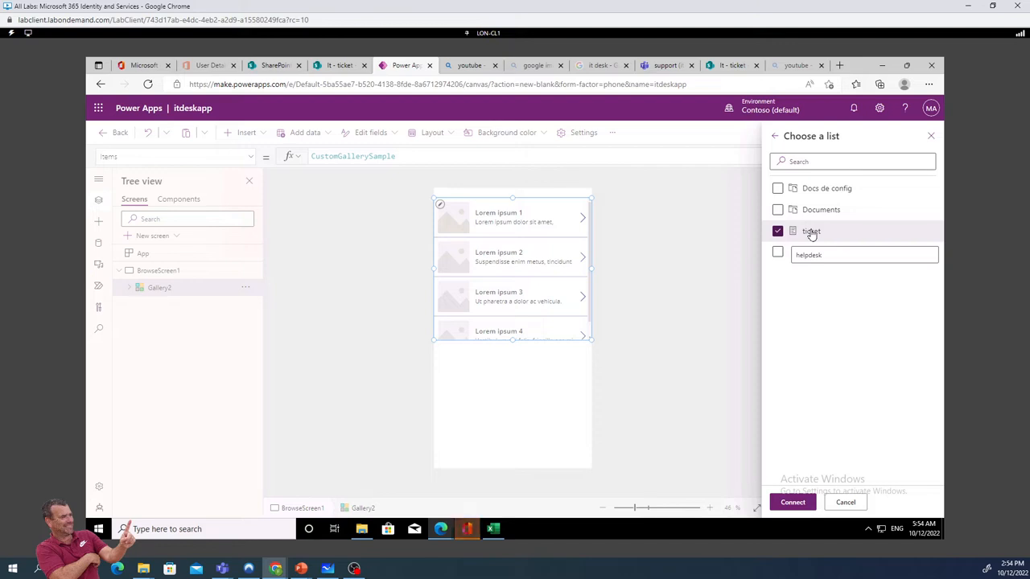
pyautogui.click(803, 503)
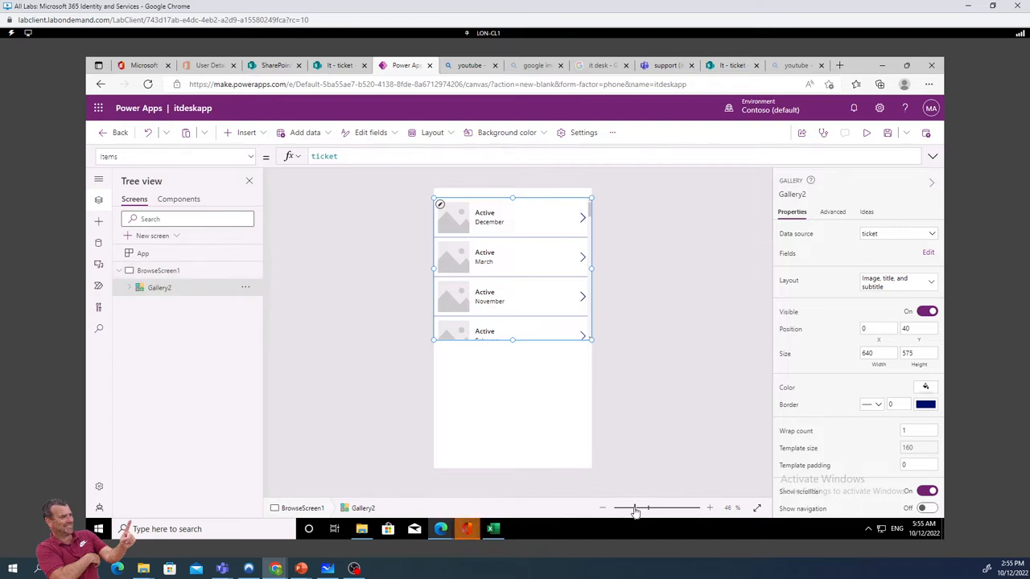
# Enlarge the gallery to a height of about 726 and lower it to a Y position of about 148
pyautogui.moveTo(635, 512); pyautogui.dragTo(632, 512)
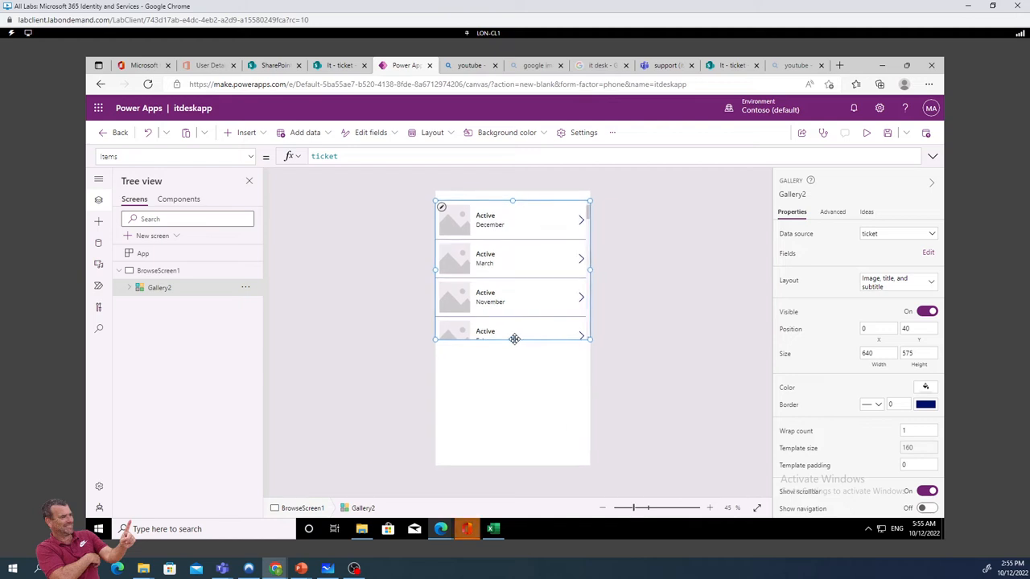
pyautogui.moveTo(512, 340); pyautogui.dragTo(515, 376)
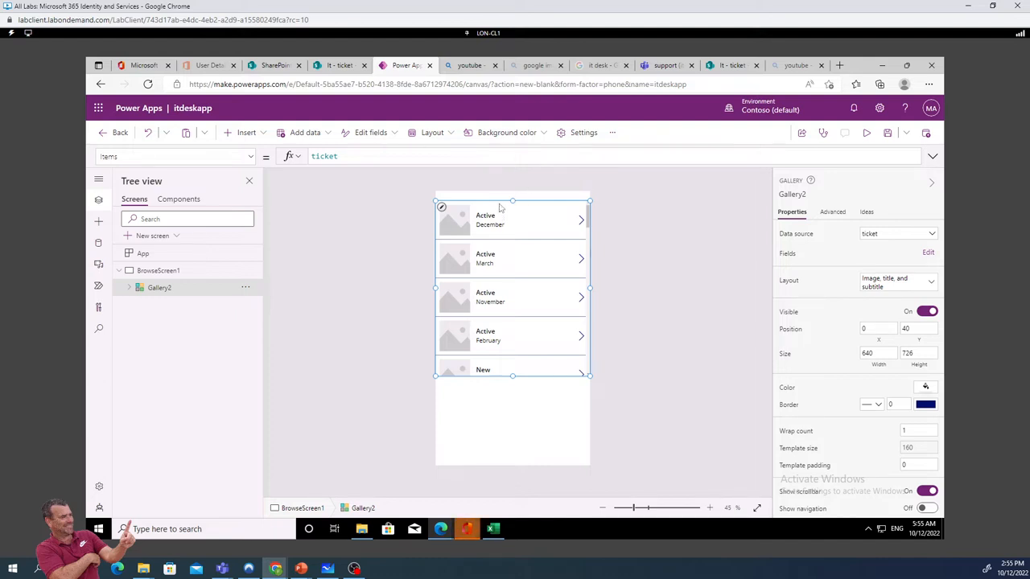
pyautogui.moveTo(533, 201); pyautogui.dragTo(533, 228)
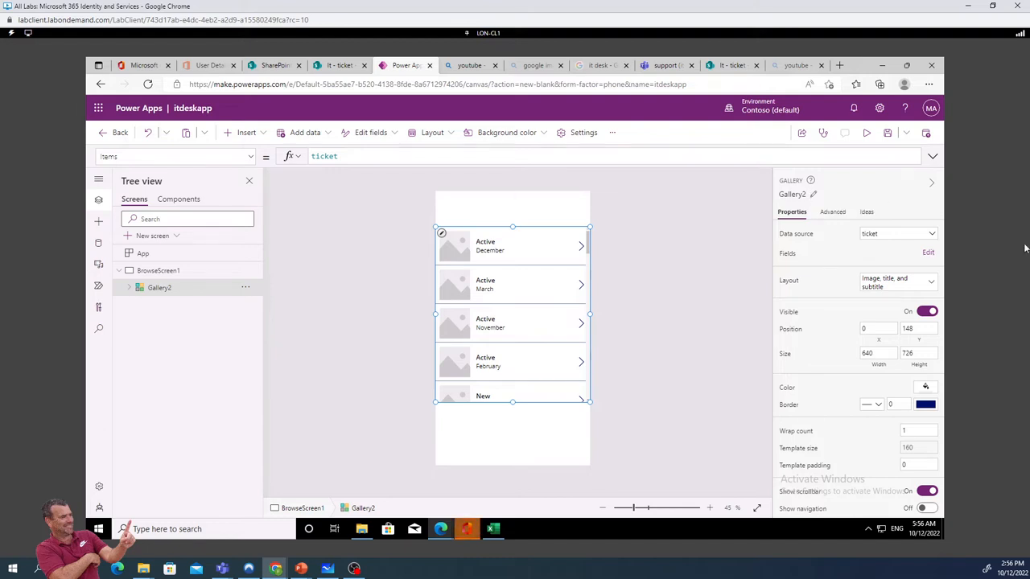
# Change the gallery layout to Title, subtitle, and body
pyautogui.click(917, 286)
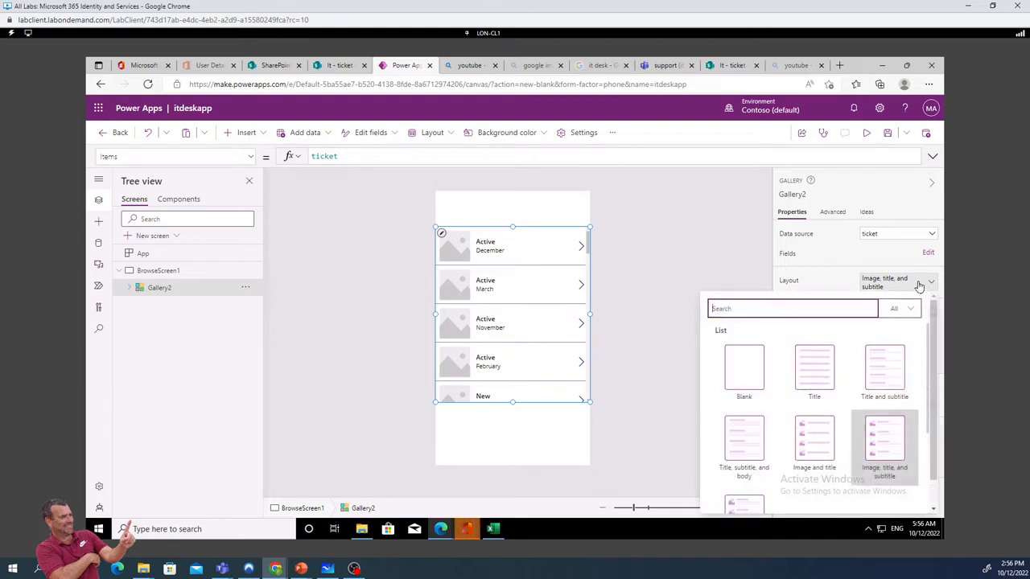
pyautogui.click(745, 448)
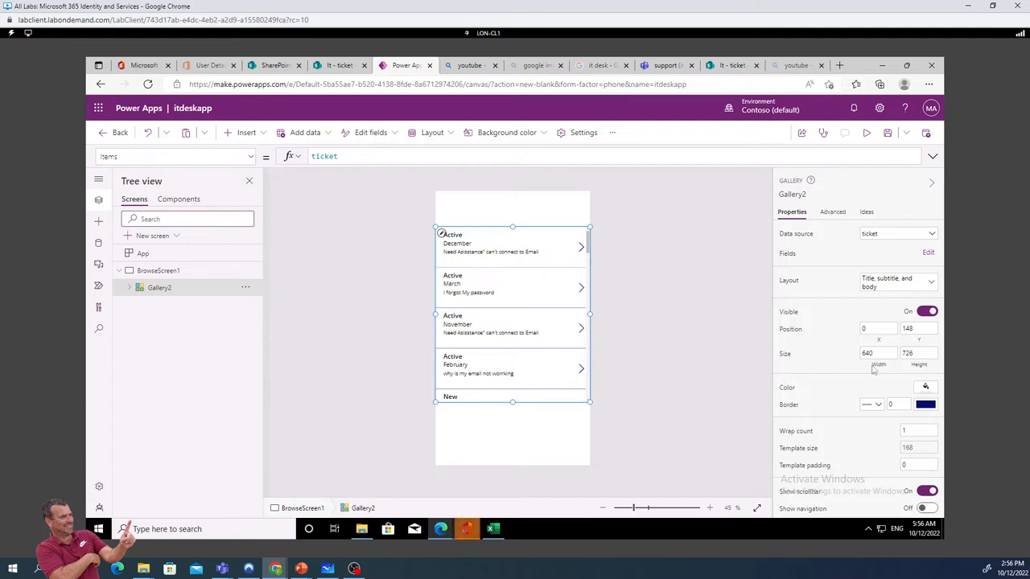
pyautogui.scroll(-2, 853, 364)
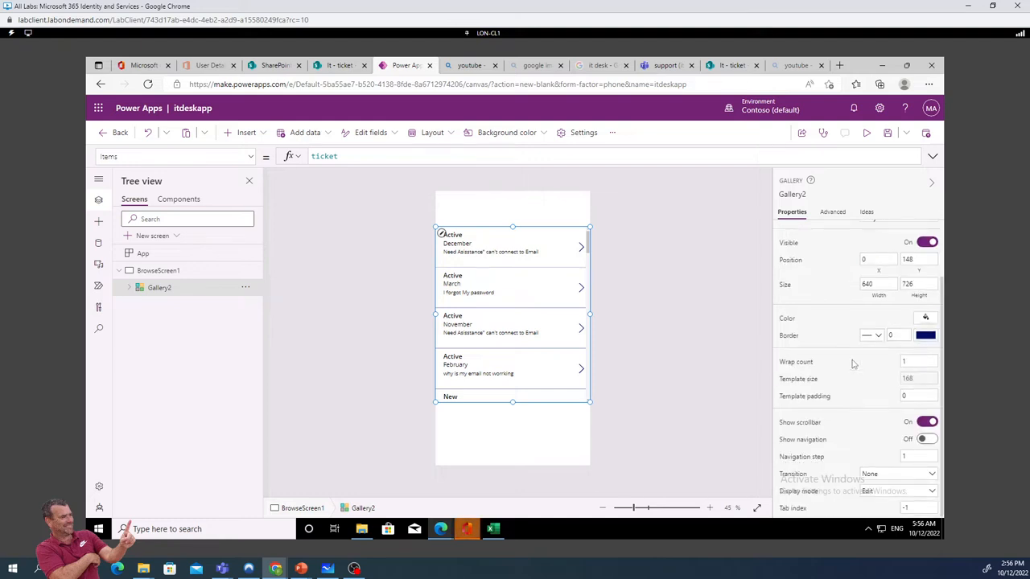
pyautogui.scroll(2, 848, 350)
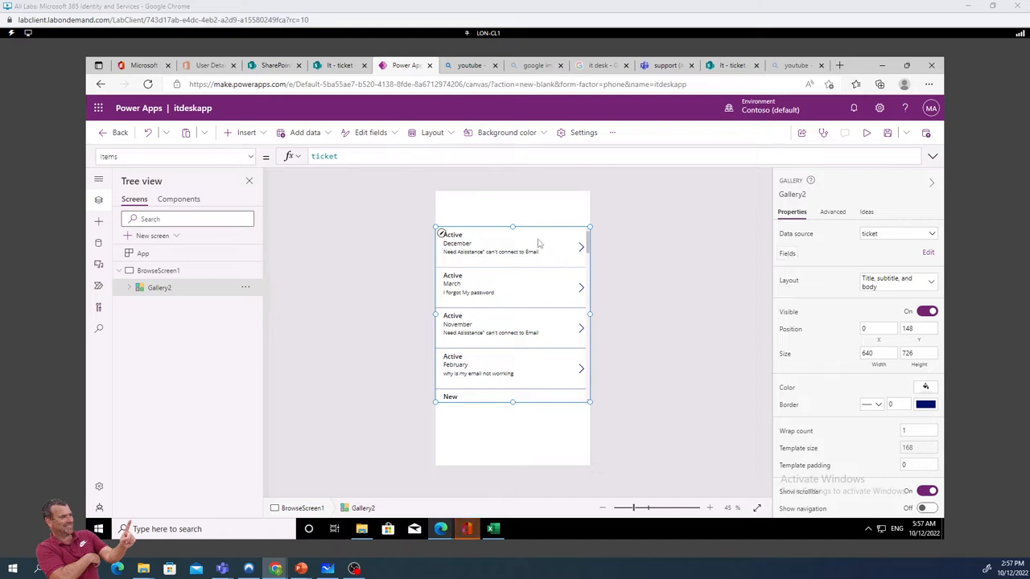
# Review the ticket list's columns in SharePoint and the fields Power Apps offers for the gallery's body text
pyautogui.click(336, 69)
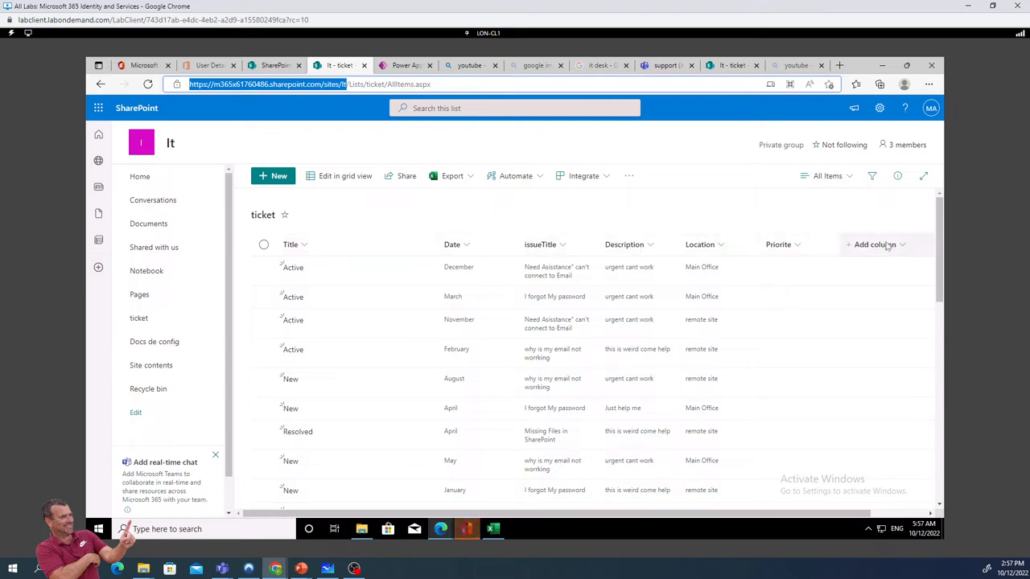
pyautogui.click(406, 67)
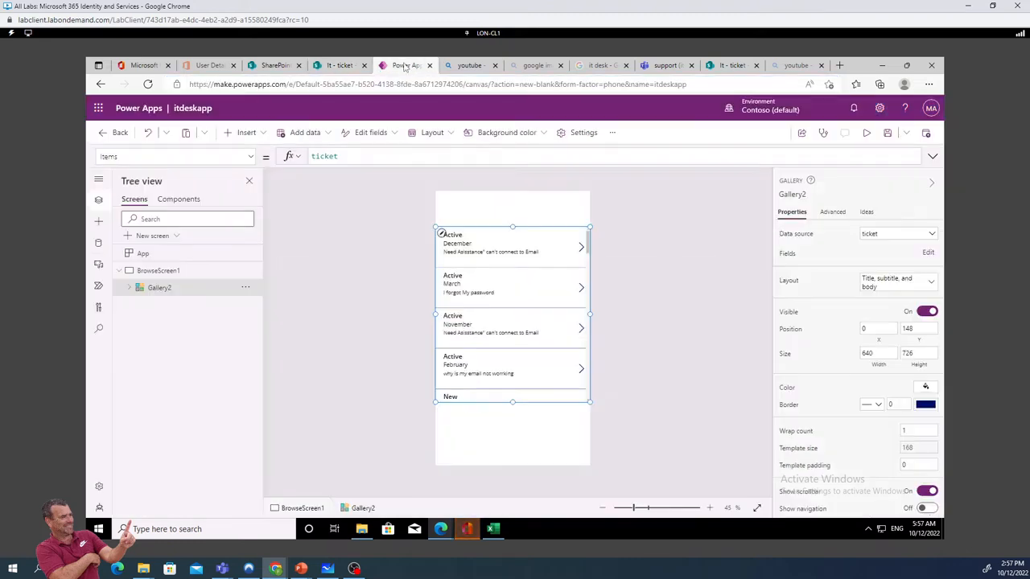
pyautogui.click(929, 253)
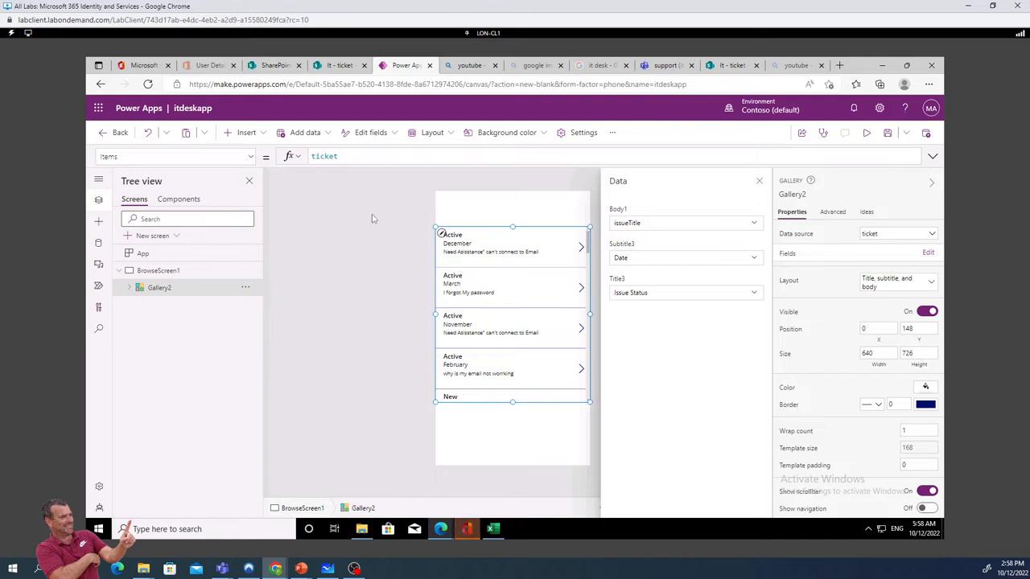
pyautogui.click(754, 225)
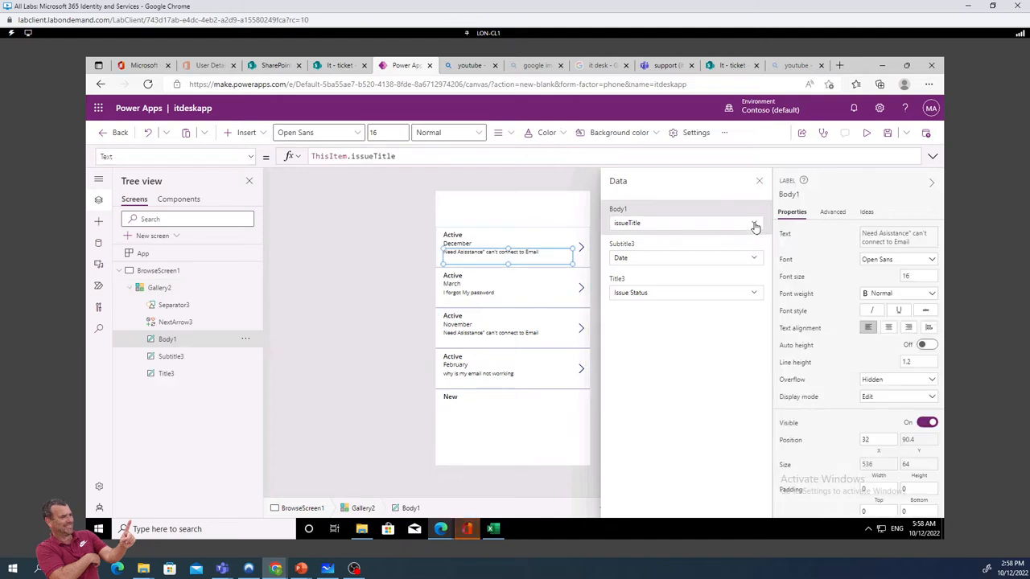
pyautogui.click(754, 225)
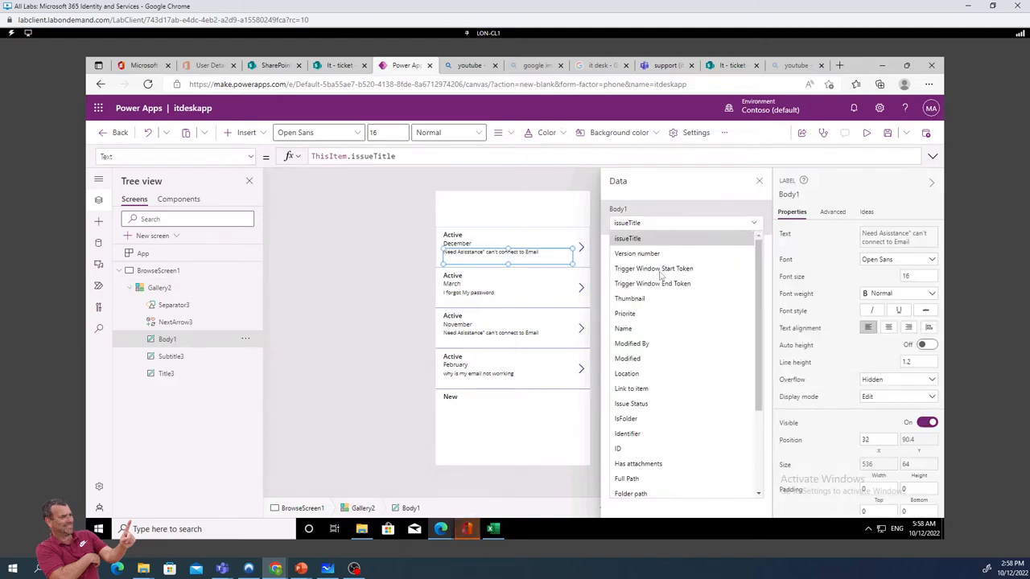
pyautogui.scroll(-3, 655, 366)
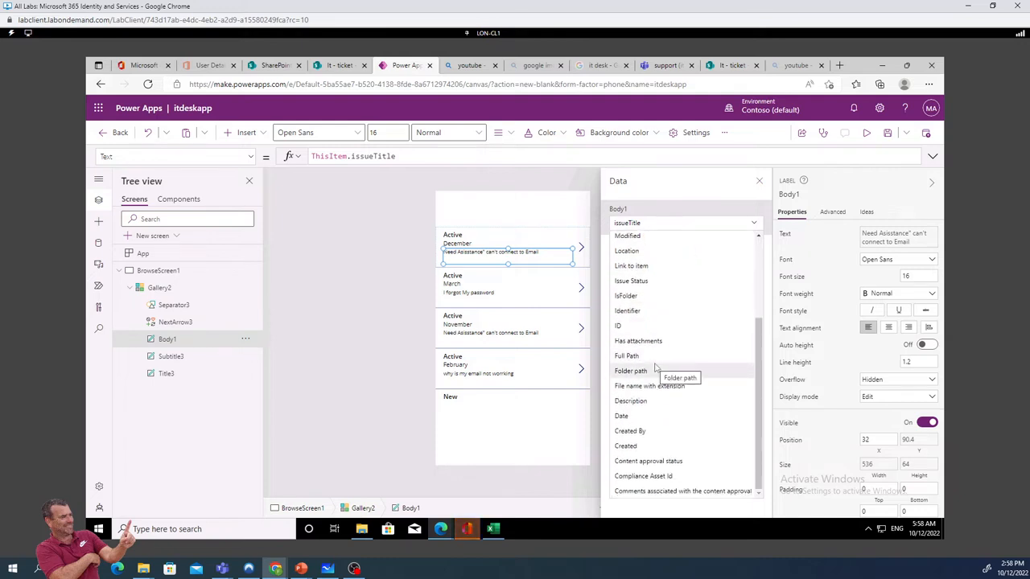
pyautogui.scroll(3, 655, 367)
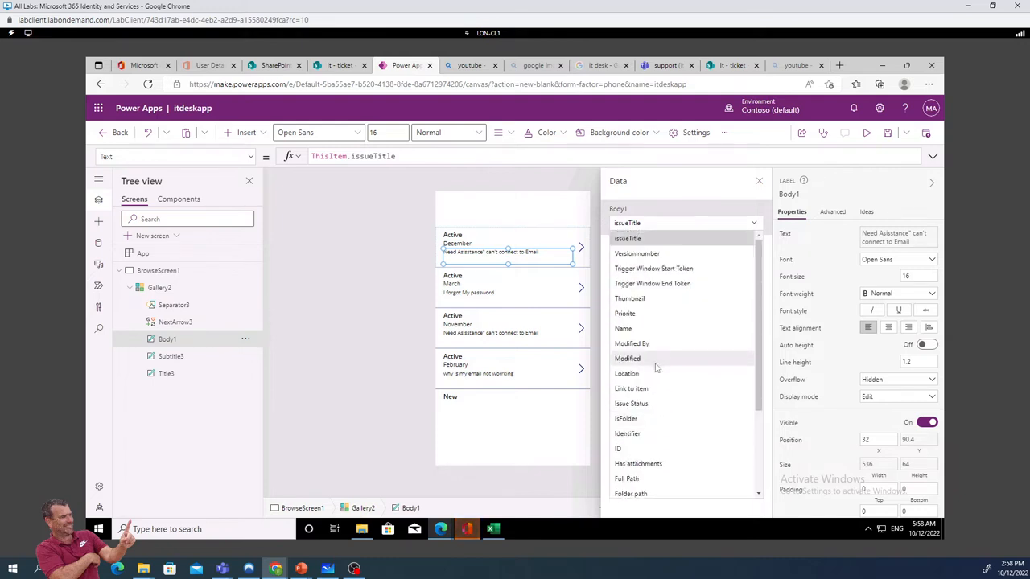
pyautogui.click(642, 233)
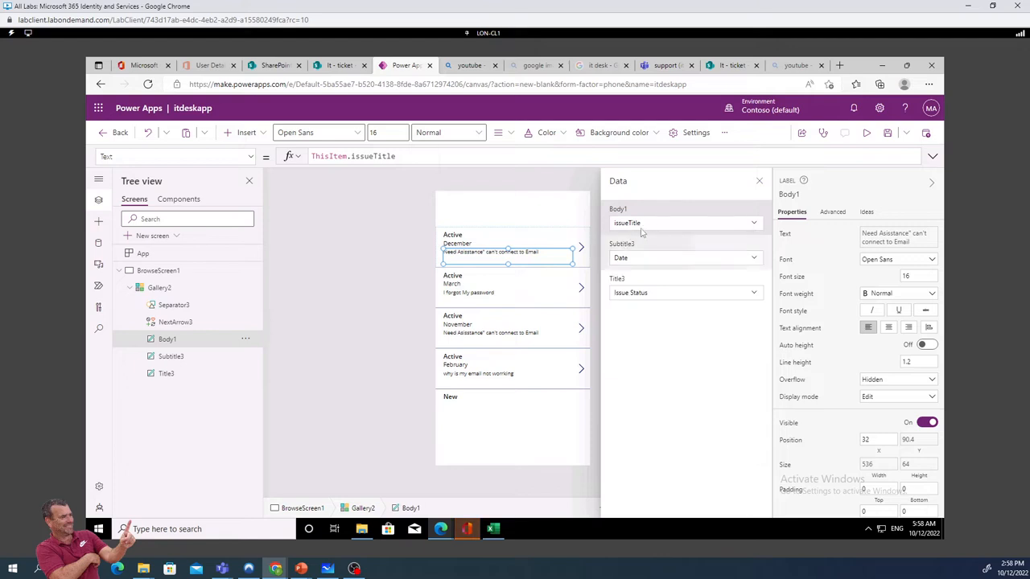
# Bind the gallery's body text to the Assign To field with DisplayName as the display value
pyautogui.click(646, 225)
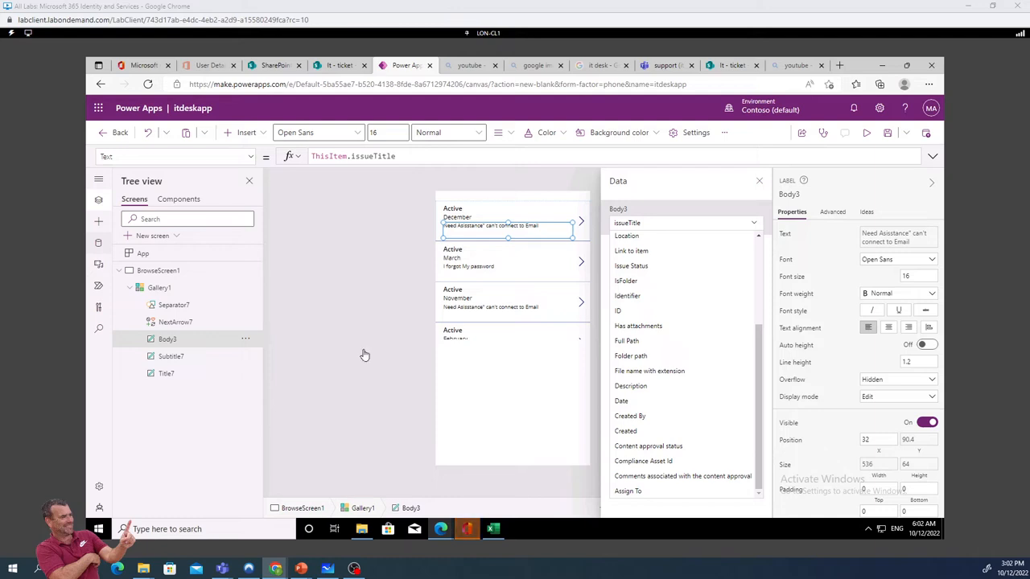
pyautogui.click(628, 491)
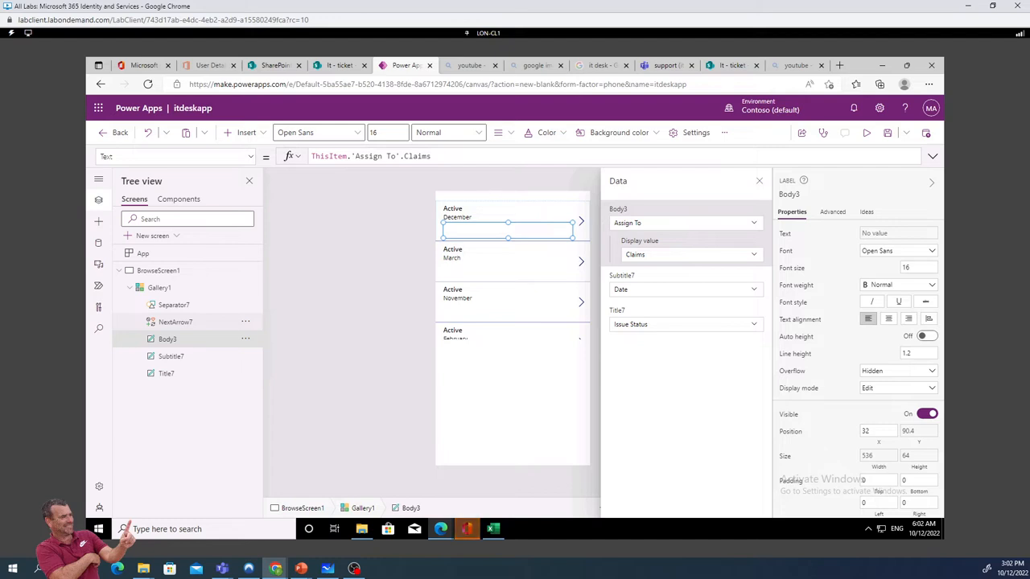
pyautogui.click(756, 259)
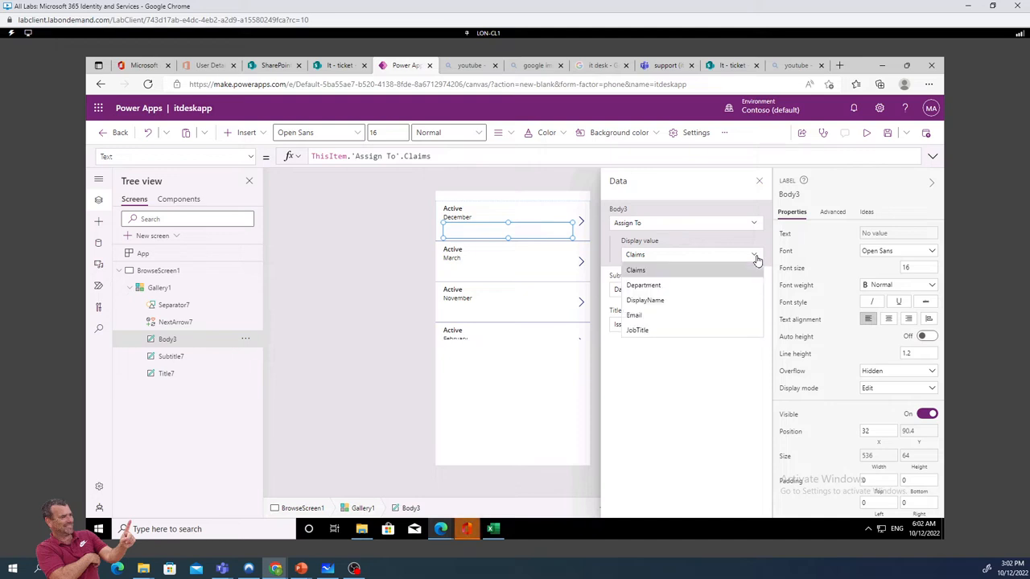
pyautogui.click(674, 301)
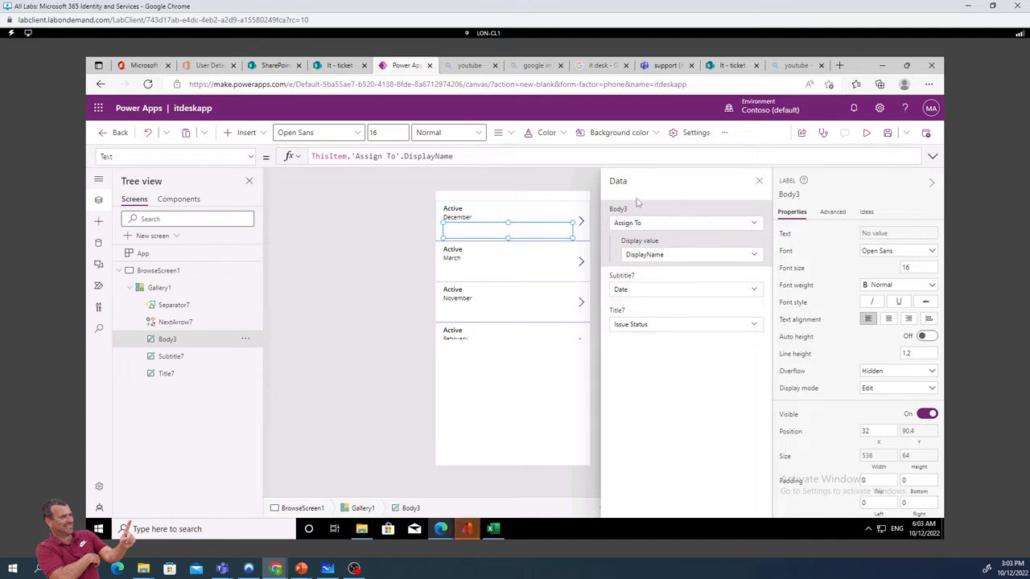
# Bind the gallery's subtitle to the Issue Status field
pyautogui.click(752, 292)
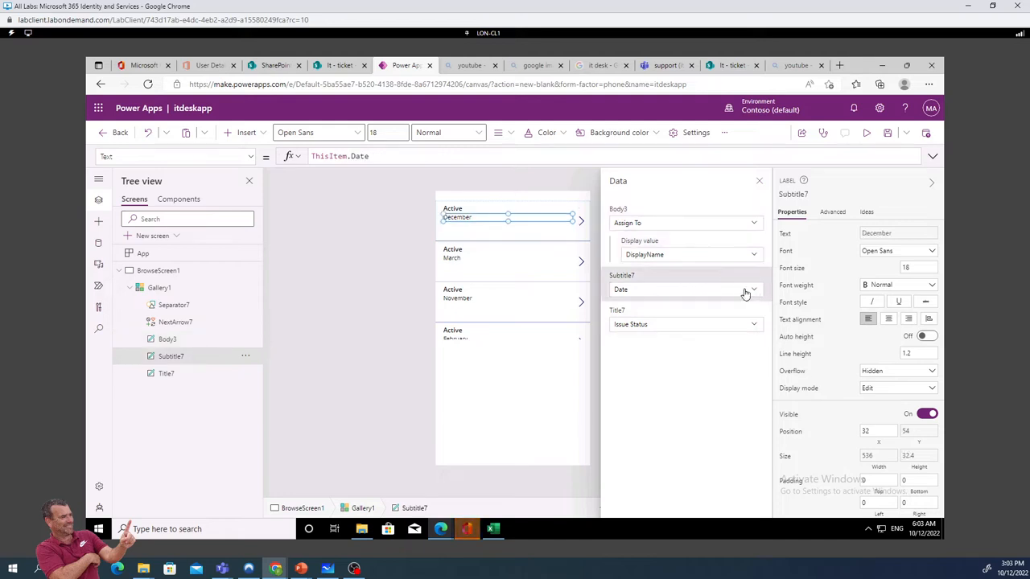
pyautogui.click(746, 293)
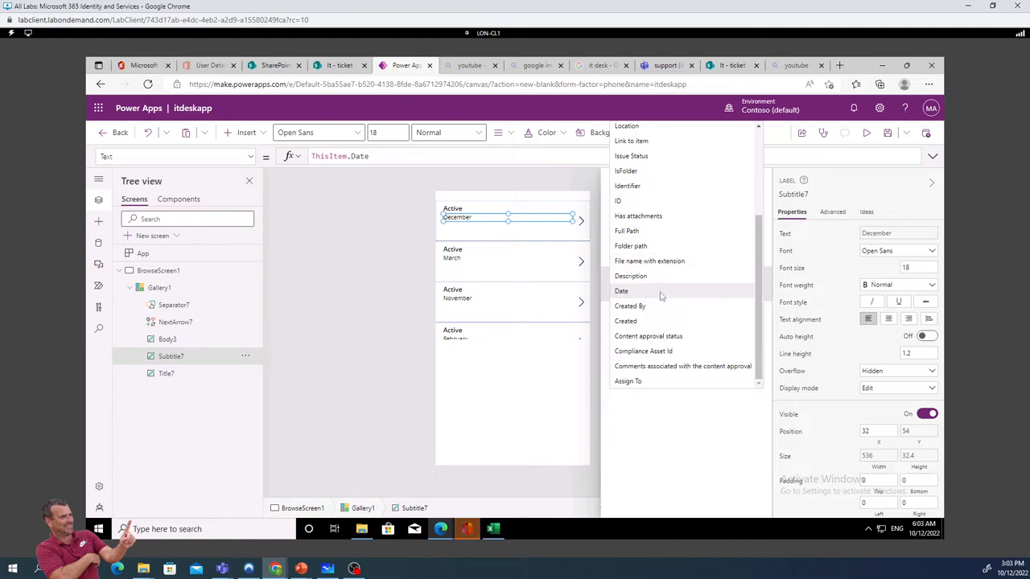
pyautogui.scroll(3, 667, 322)
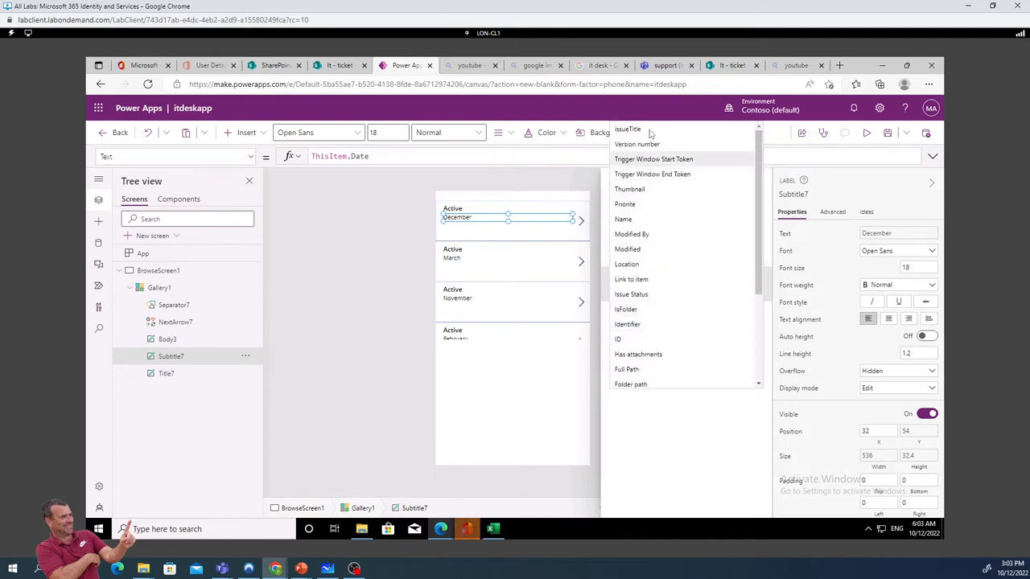
pyautogui.click(648, 295)
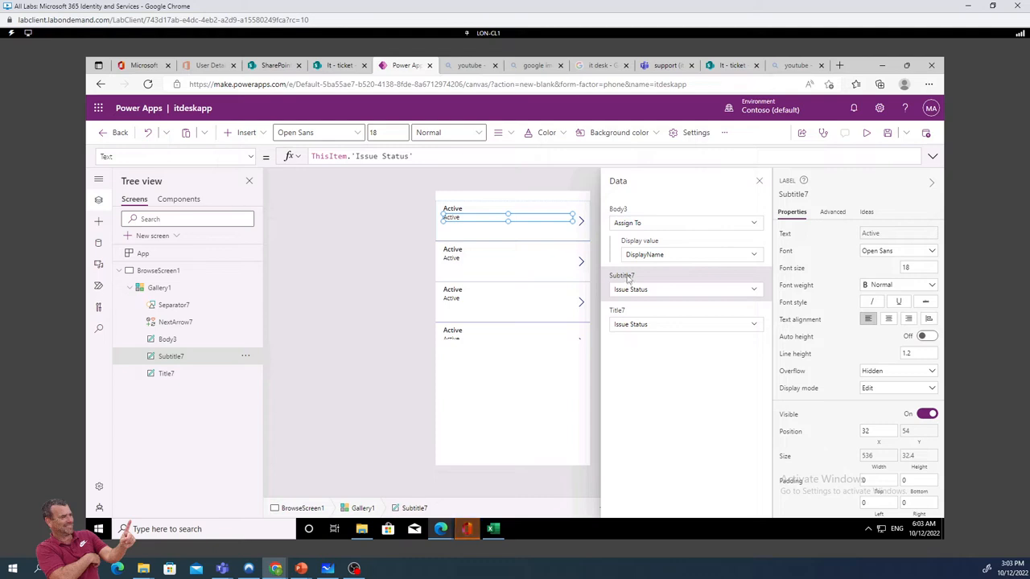
pyautogui.click(624, 287)
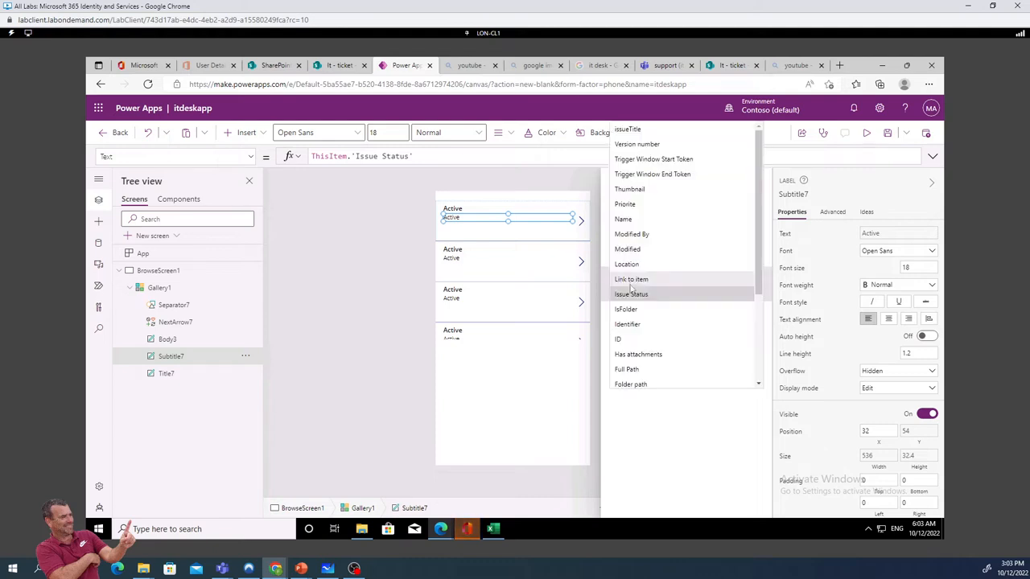
pyautogui.click(627, 293)
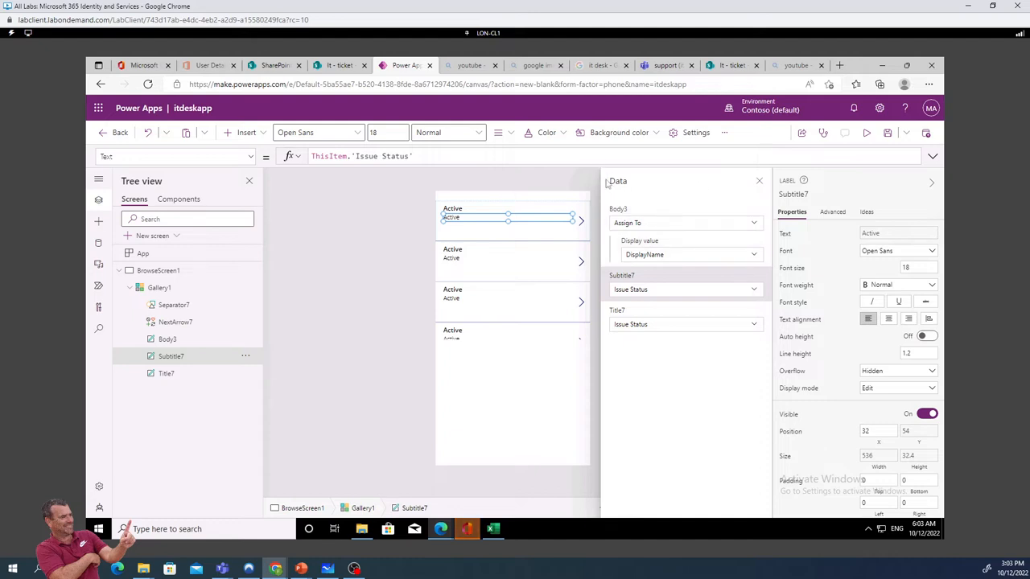
# Bind the gallery's title to the issueTitle field and save the app under the name itdeskapp
pyautogui.click(650, 326)
pyautogui.click(650, 325)
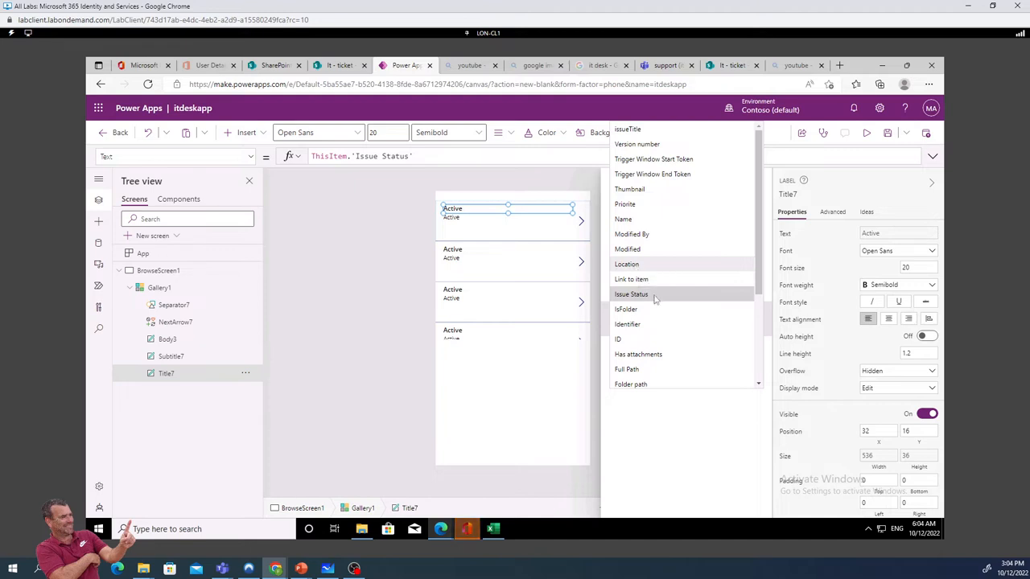
pyautogui.click(643, 132)
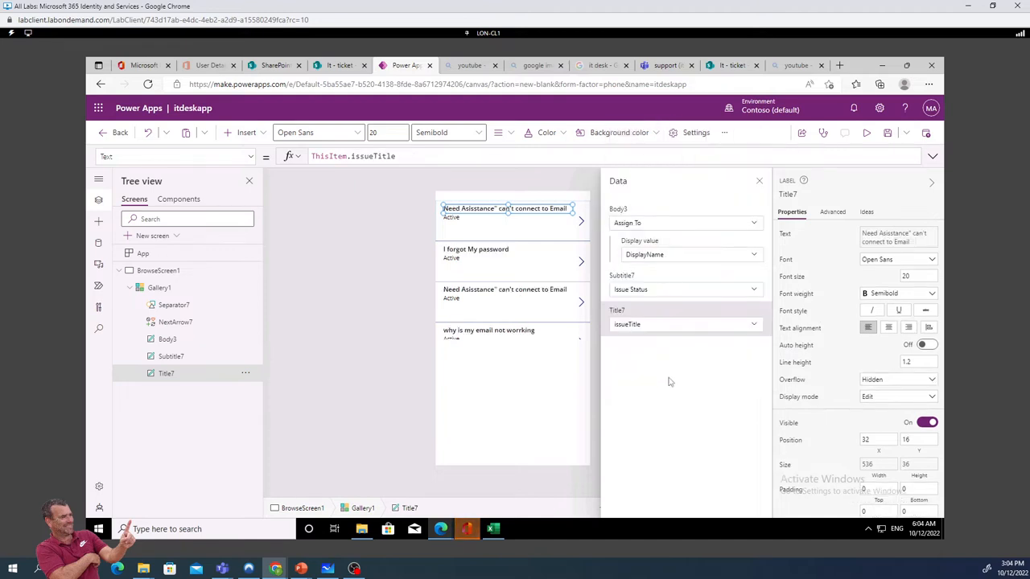
pyautogui.click(761, 180)
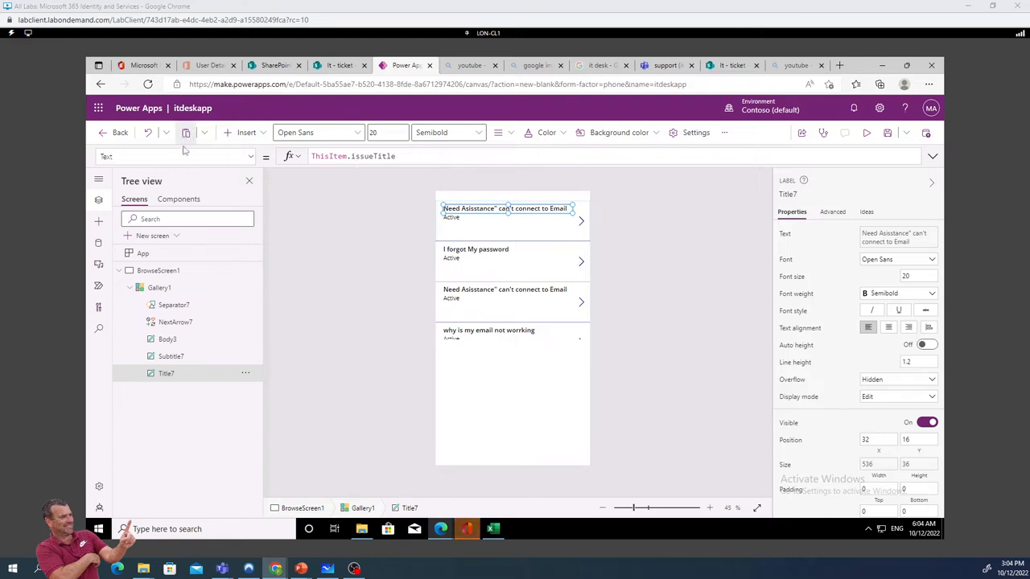
pyautogui.click(887, 133)
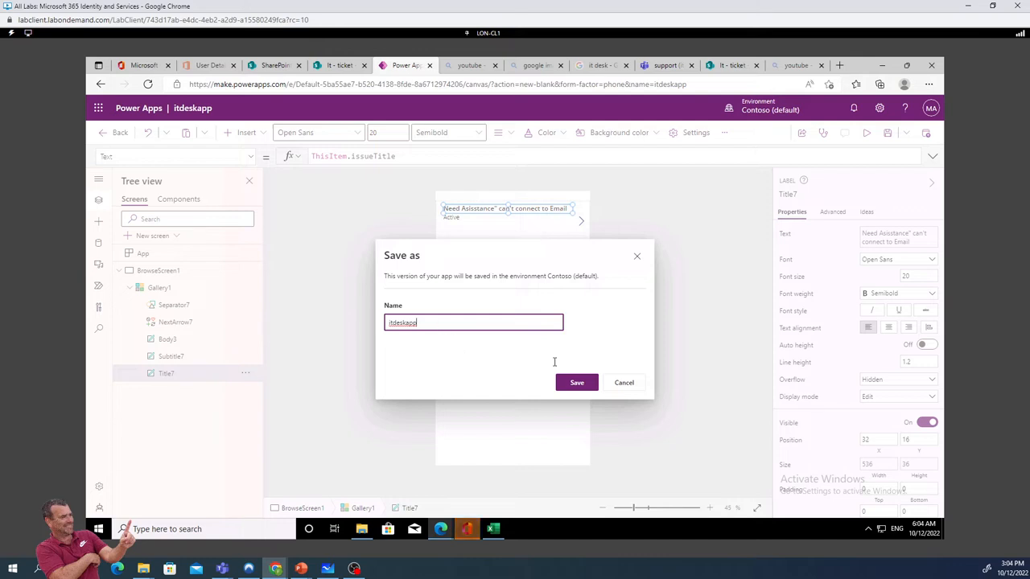
pyautogui.click(576, 382)
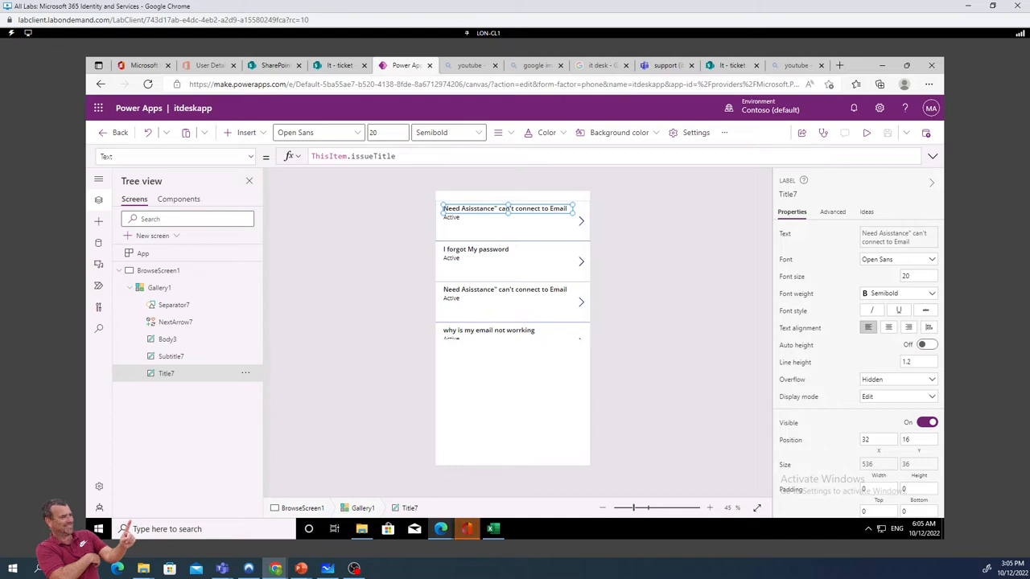
# Add a blank screen to the app and rename it DetailScreen1
pyautogui.click(176, 239)
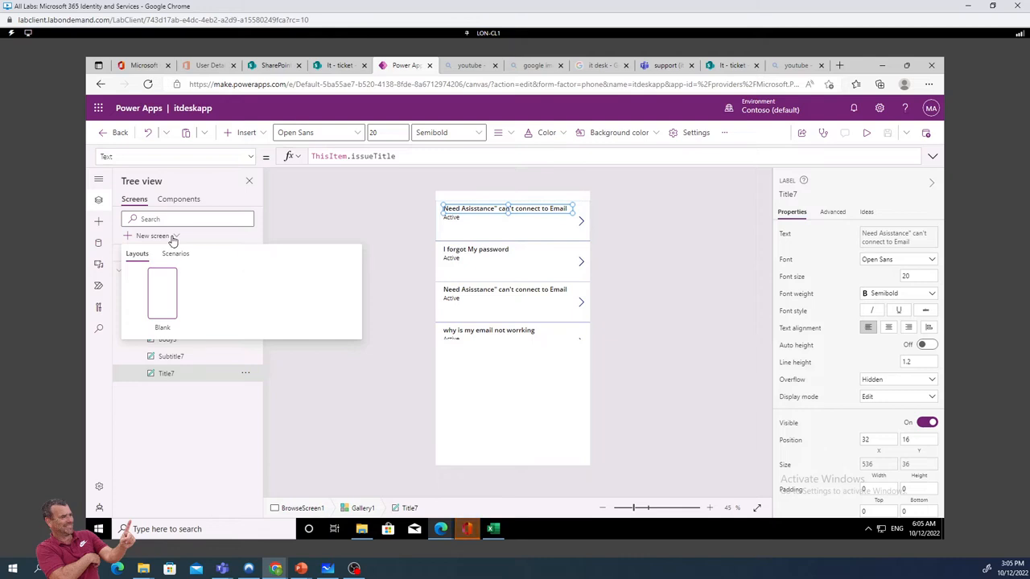
pyautogui.click(167, 292)
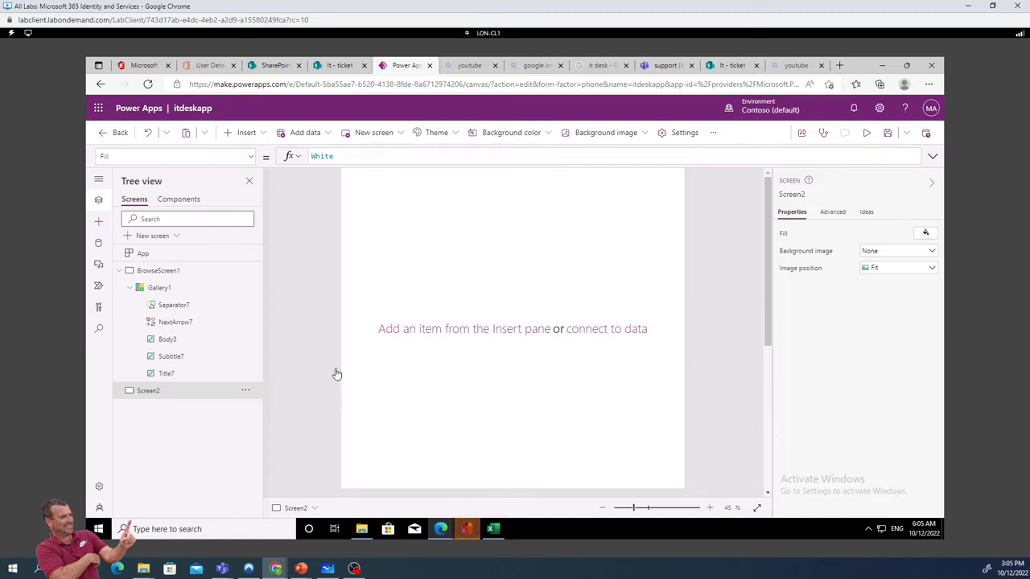
pyautogui.click(245, 390)
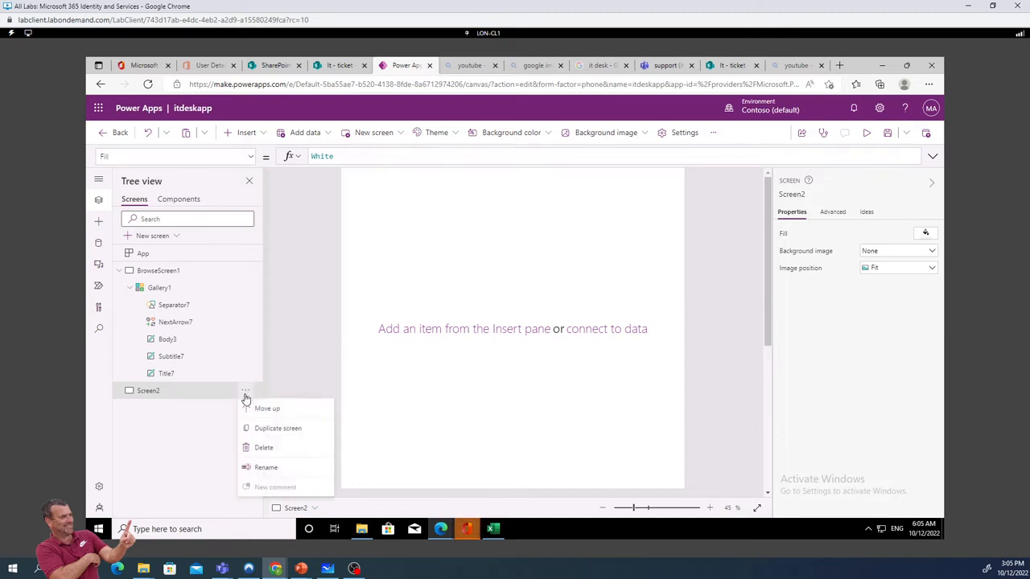
pyautogui.click(266, 467)
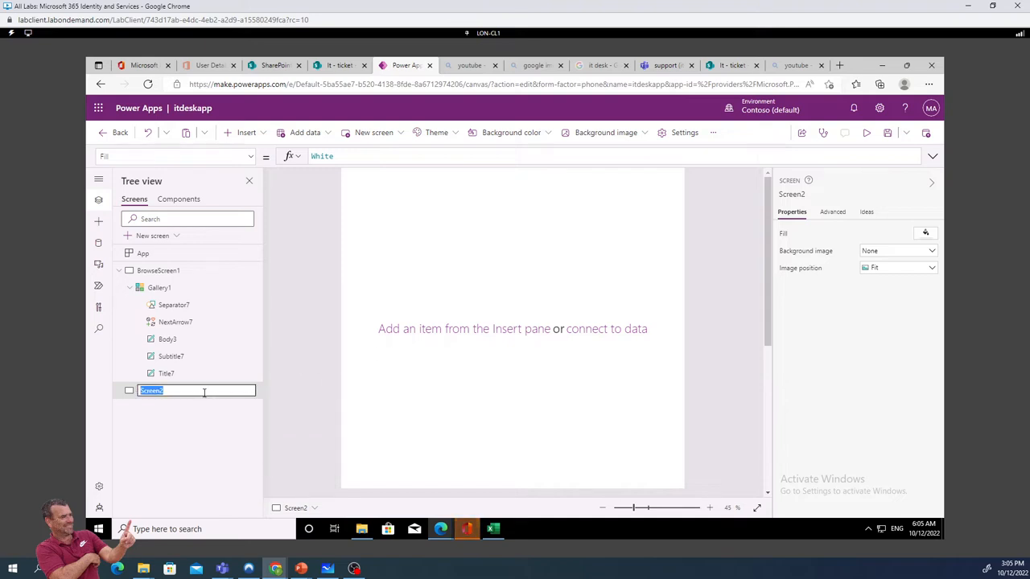
pyautogui.write('DetailScreen1')
pyautogui.press('Return')
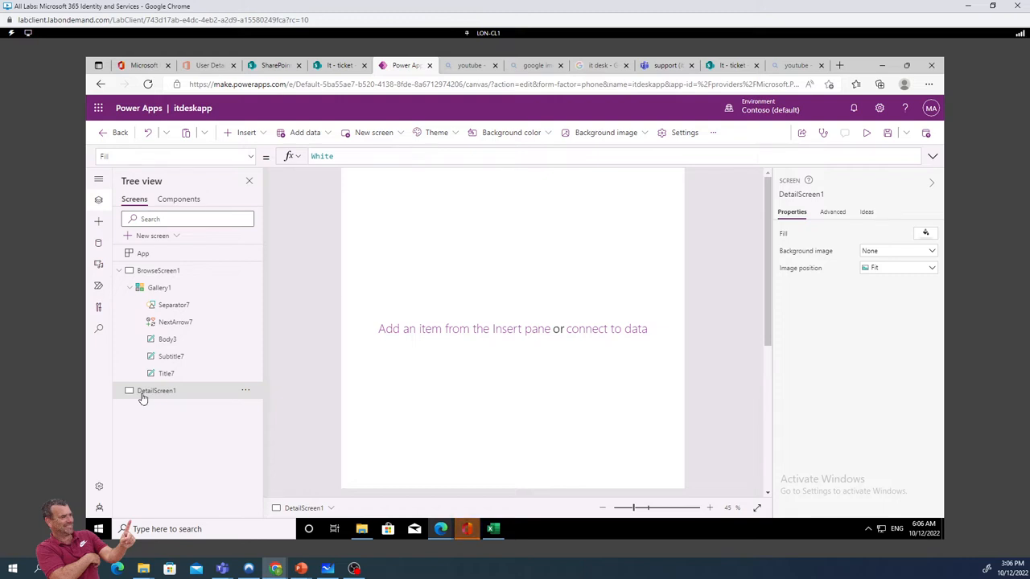
# Find the display form control by searching for "display" and insert it on DetailScreen1
pyautogui.click(246, 133)
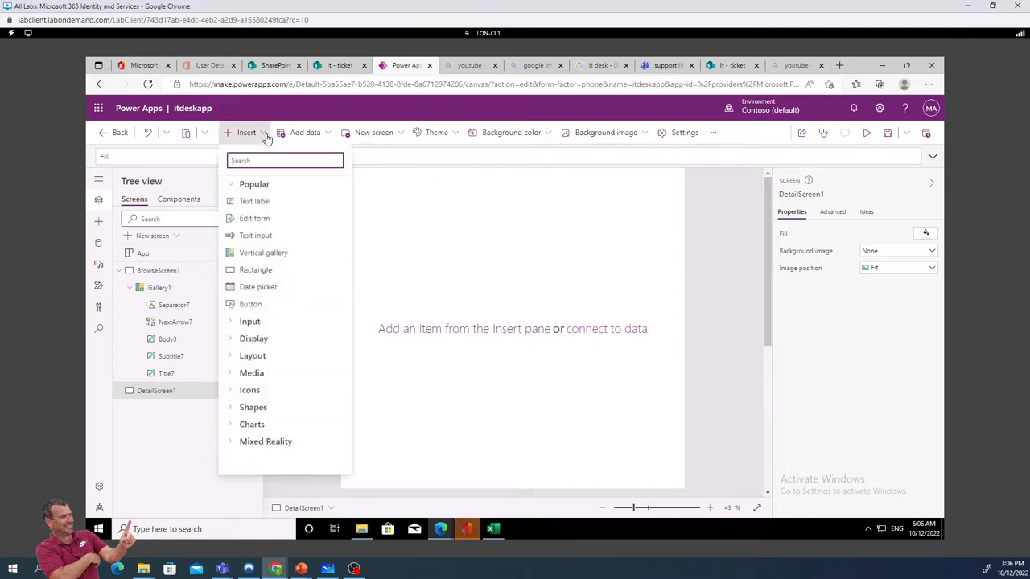
pyautogui.click(230, 324)
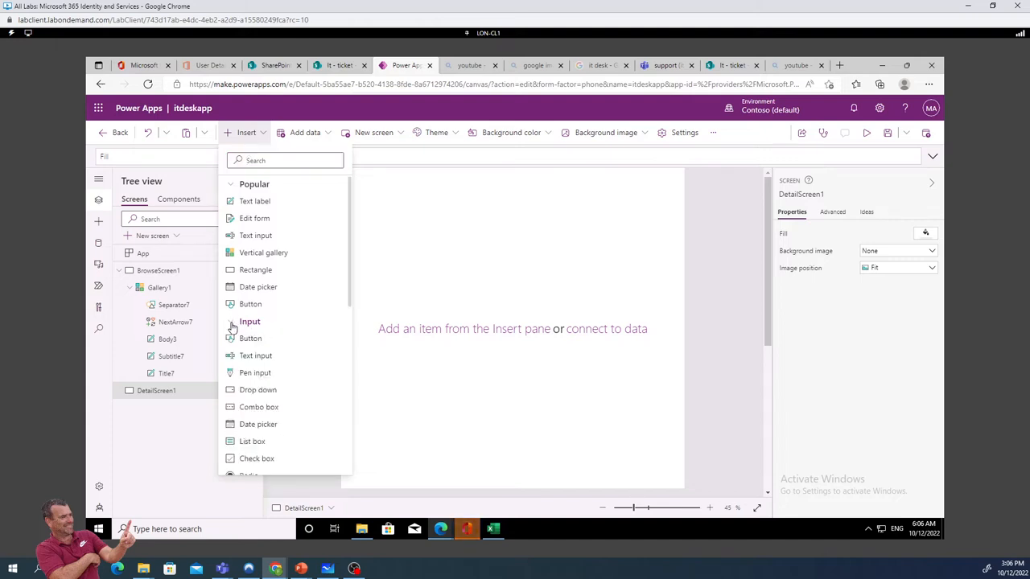
pyautogui.click(263, 161)
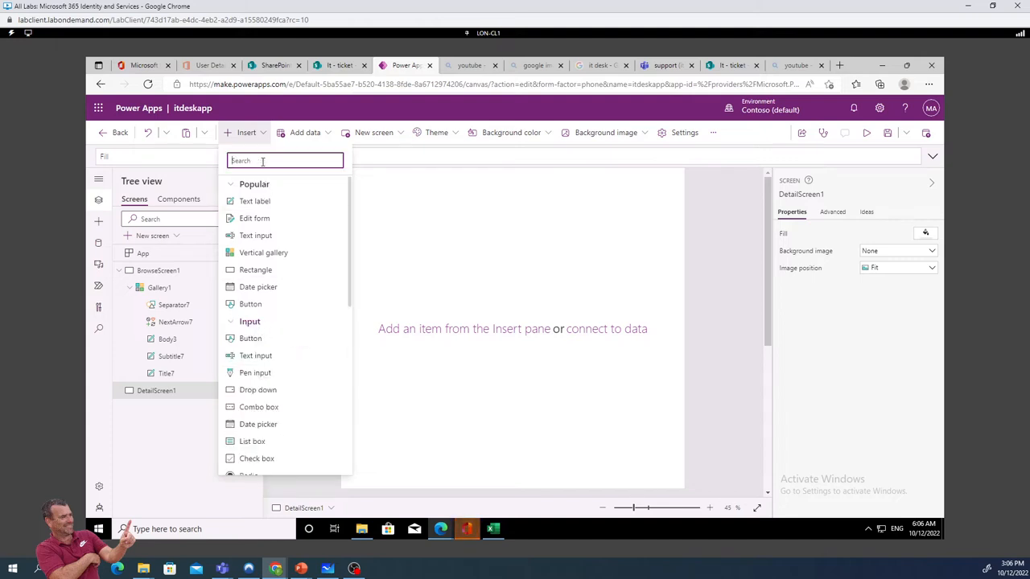
pyautogui.write('display')
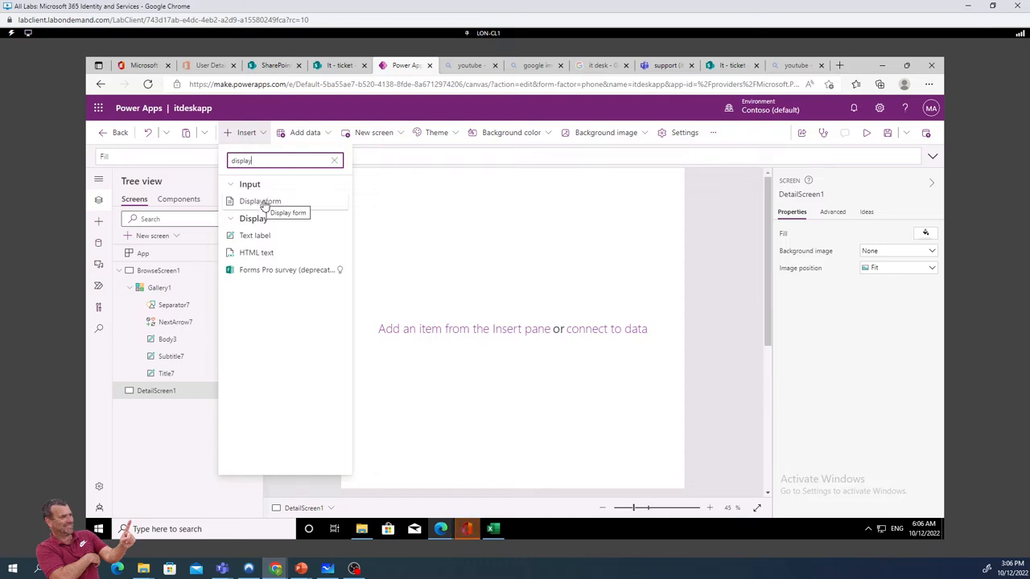
pyautogui.click(265, 203)
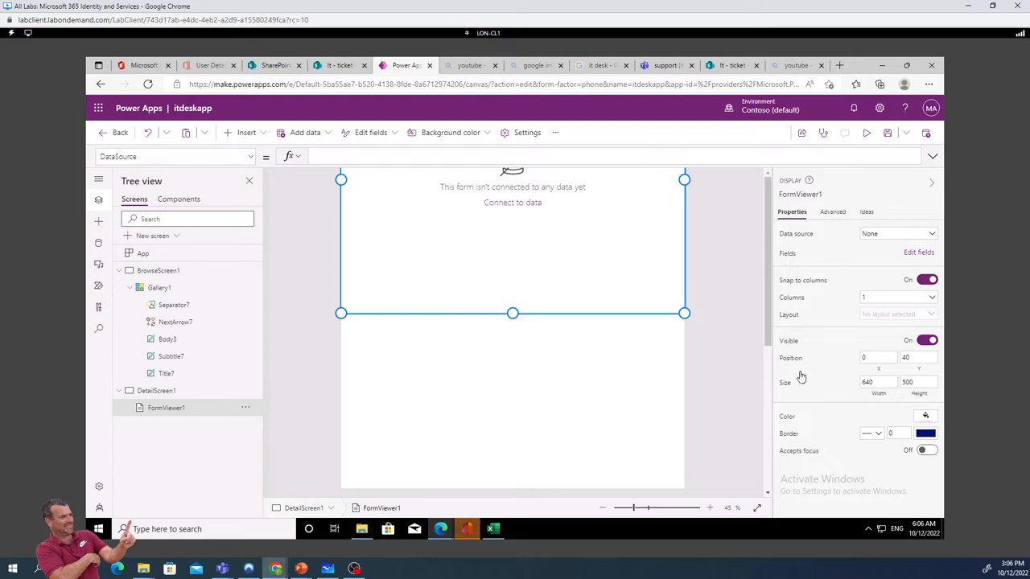
# Check the advanced properties of DetailScreen1 and delete the screen together with its display form
pyautogui.click(164, 391)
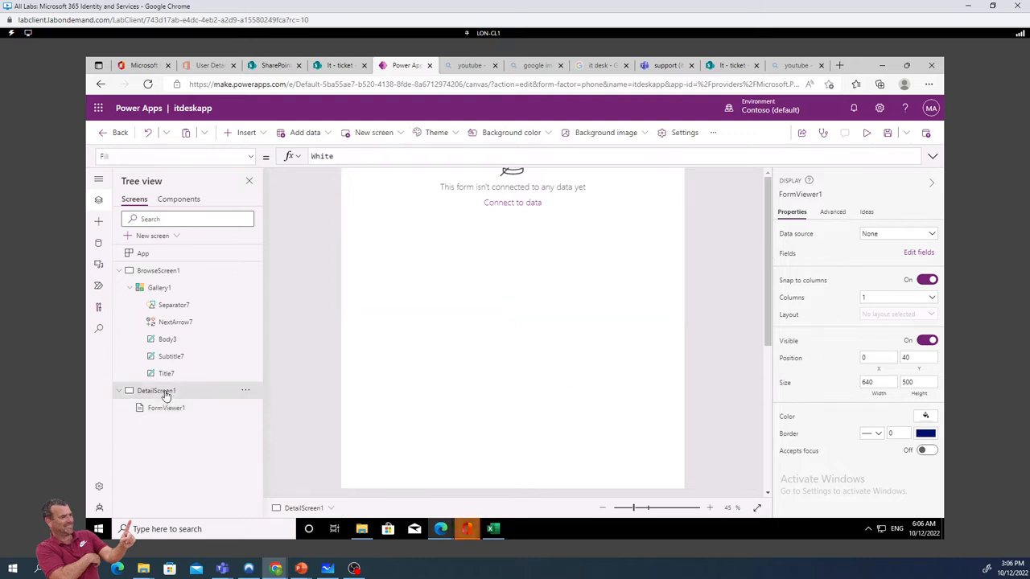
pyautogui.click(245, 390)
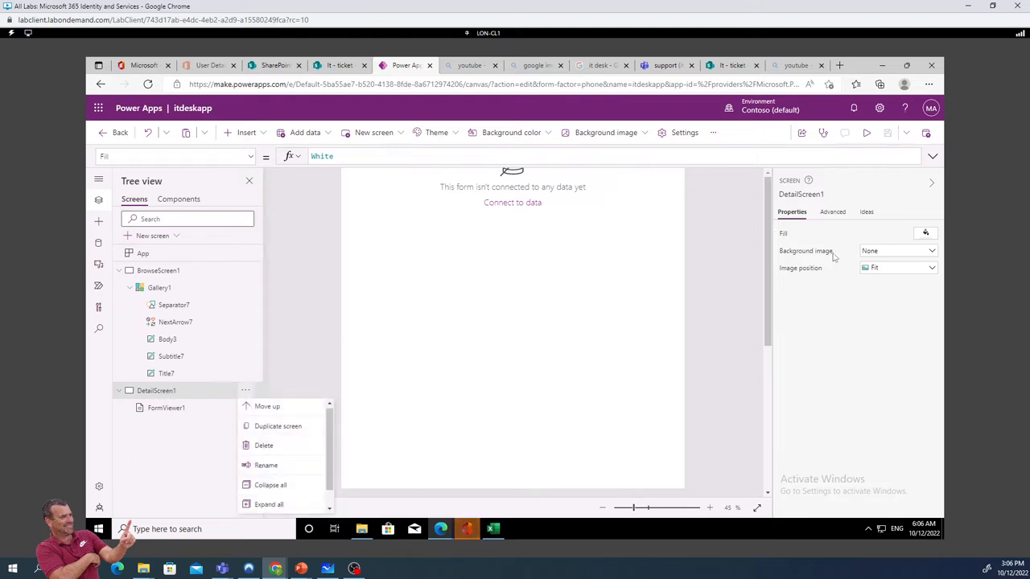
pyautogui.click(841, 219)
pyautogui.click(836, 214)
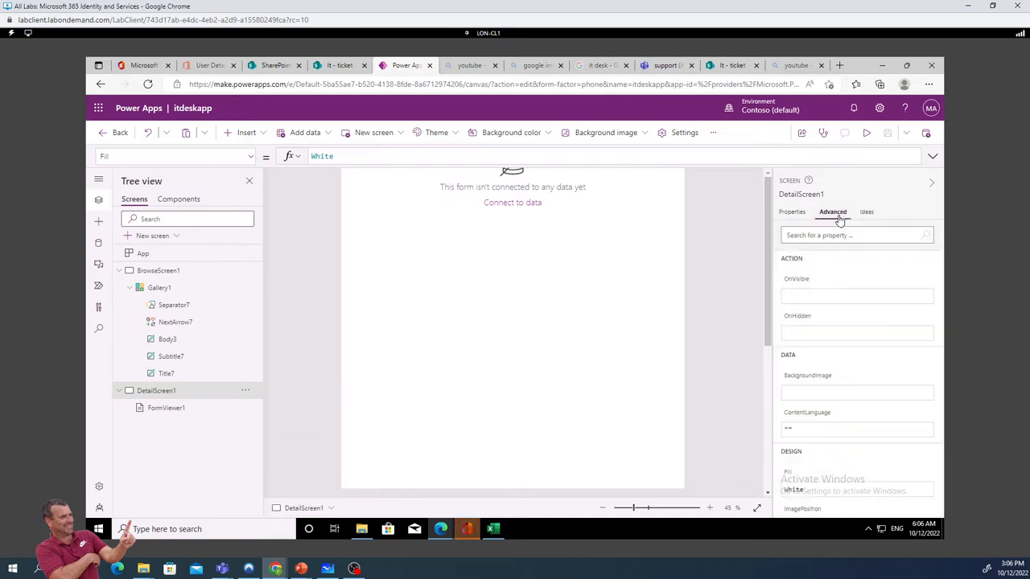
pyautogui.scroll(-5, 811, 319)
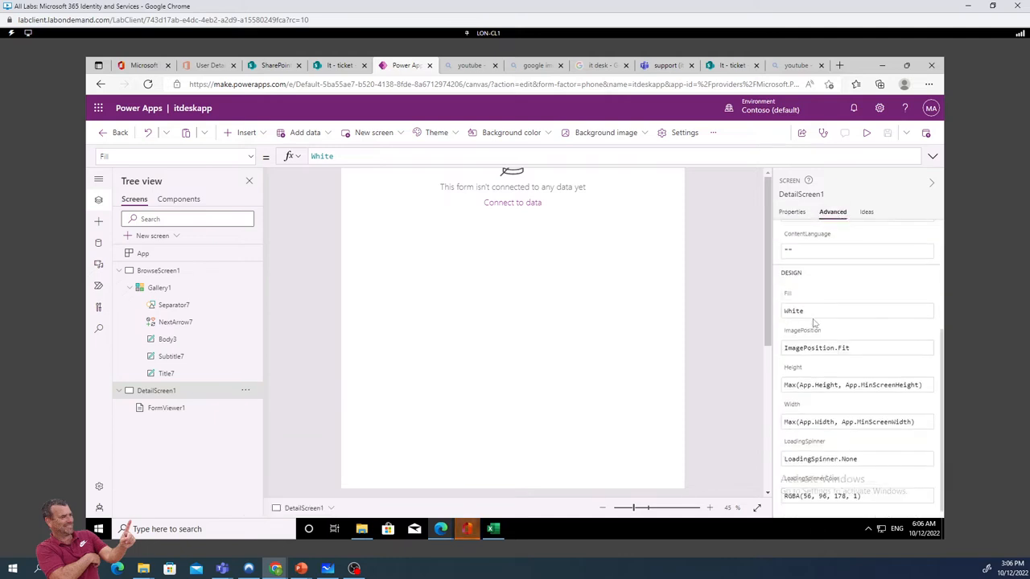
pyautogui.scroll(5, 813, 323)
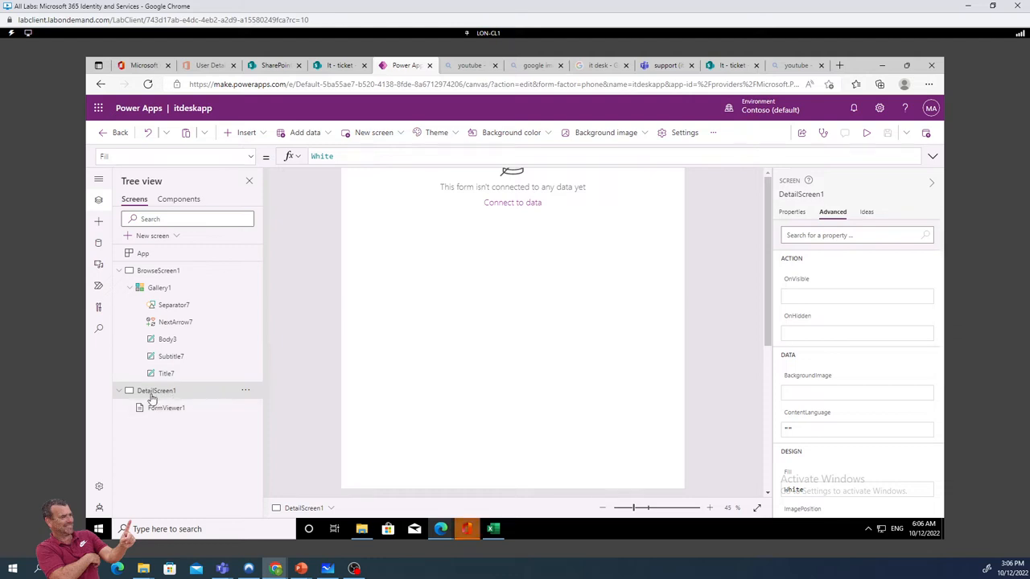
pyautogui.click(245, 391)
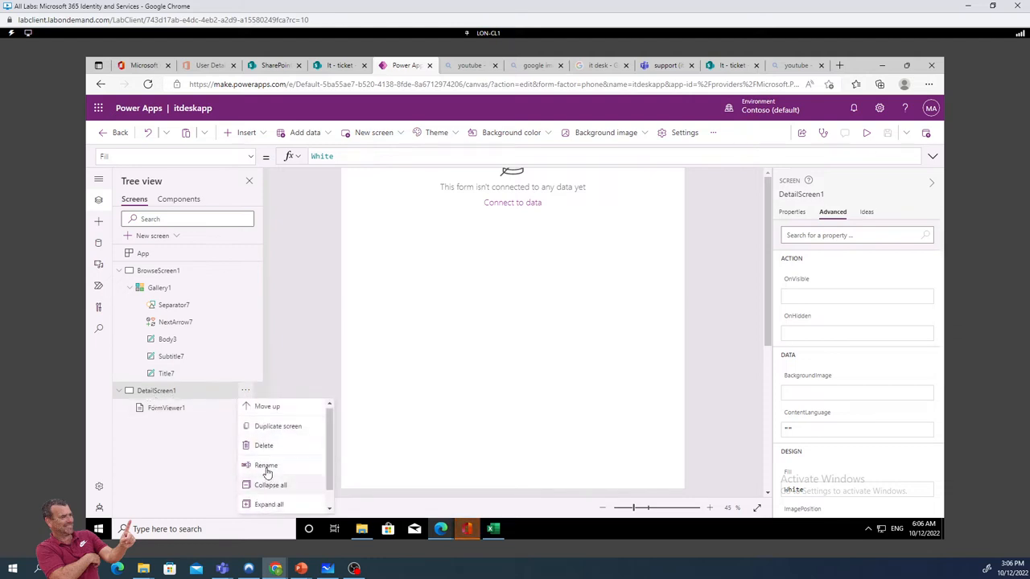
pyautogui.click(265, 448)
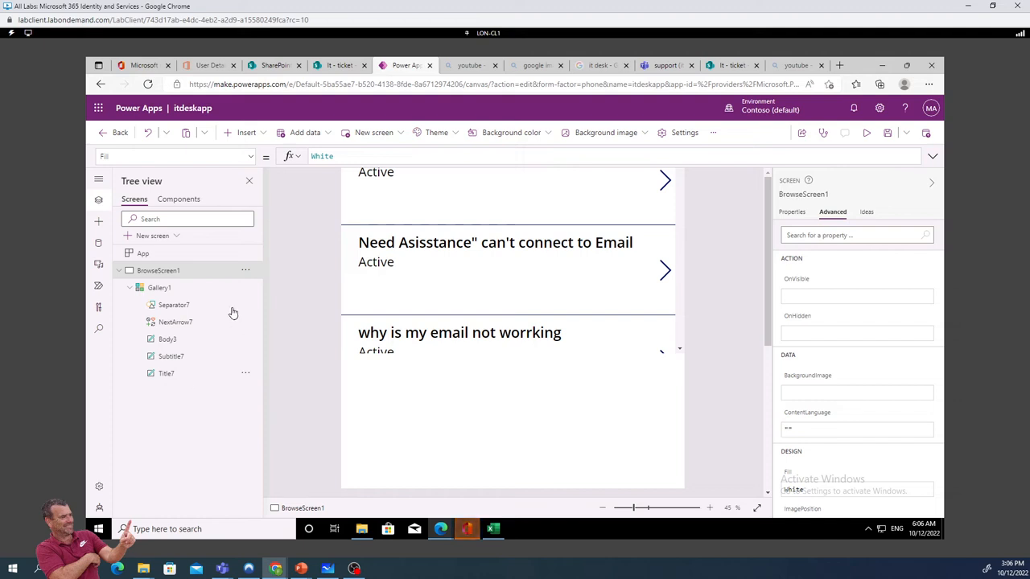
# Add a blank screen to the app and rename it DetailScreen
pyautogui.click(158, 238)
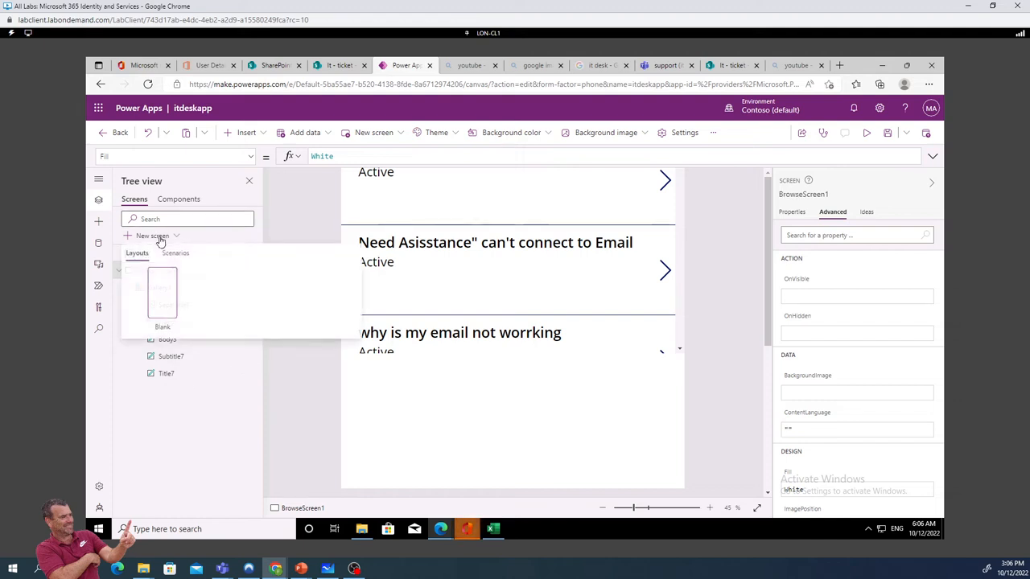
pyautogui.click(162, 291)
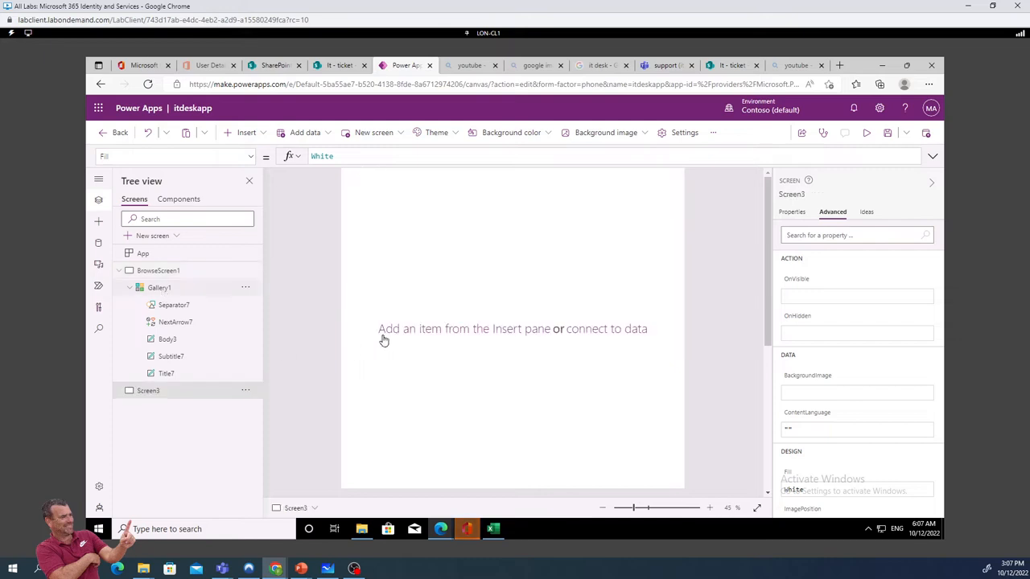
pyautogui.click(160, 288)
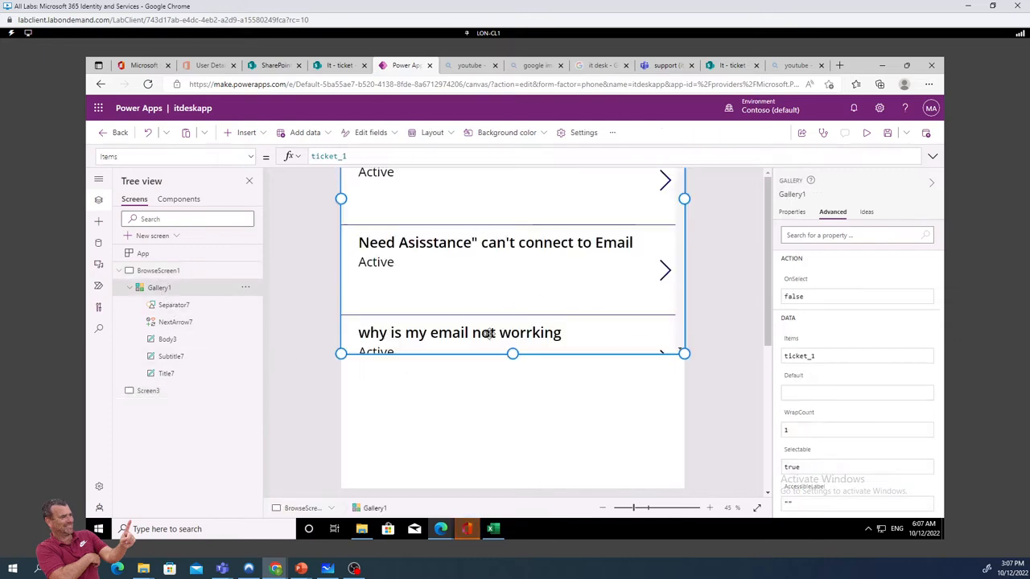
pyautogui.click(627, 508)
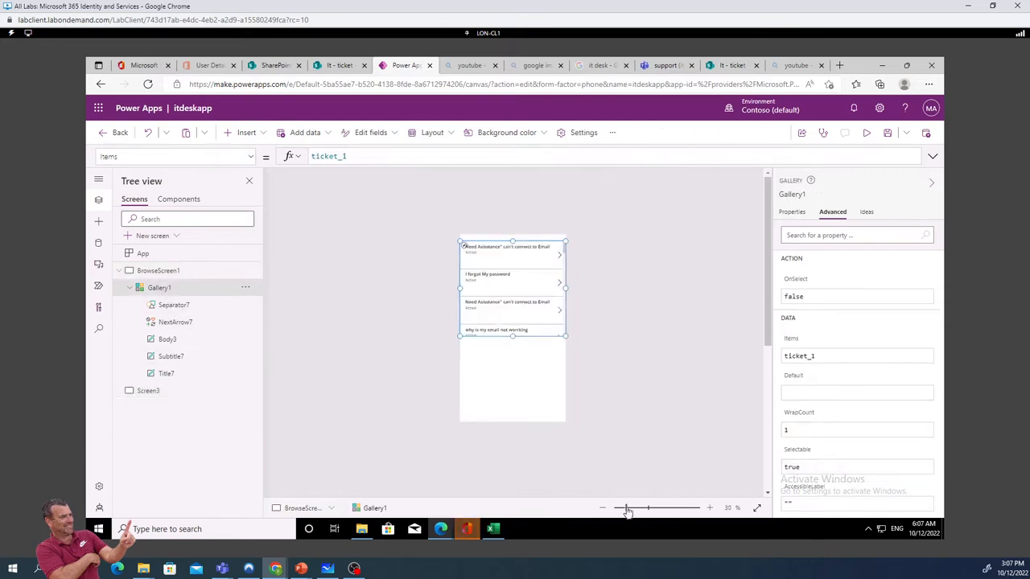
pyautogui.click(633, 508)
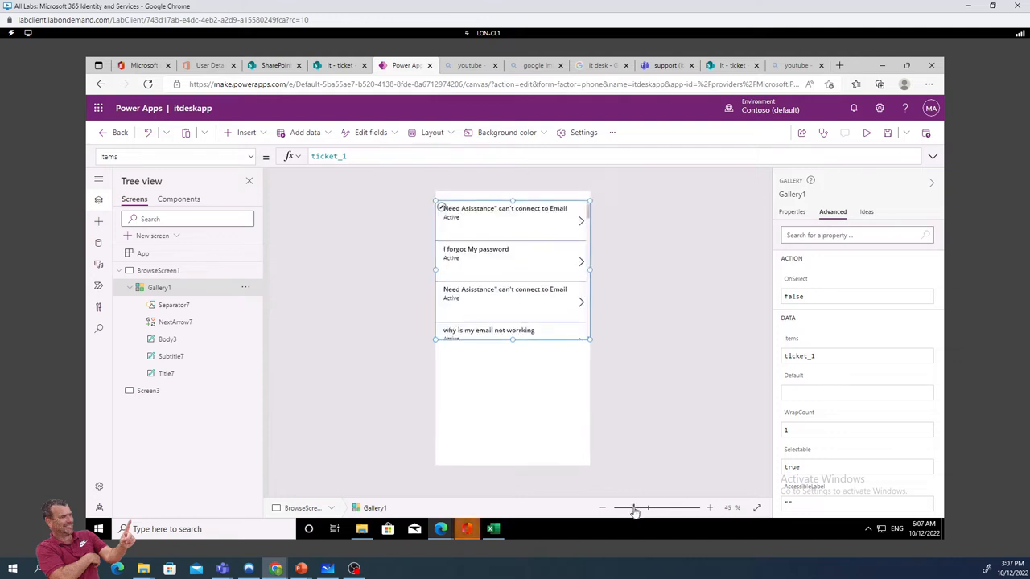
pyautogui.click(147, 391)
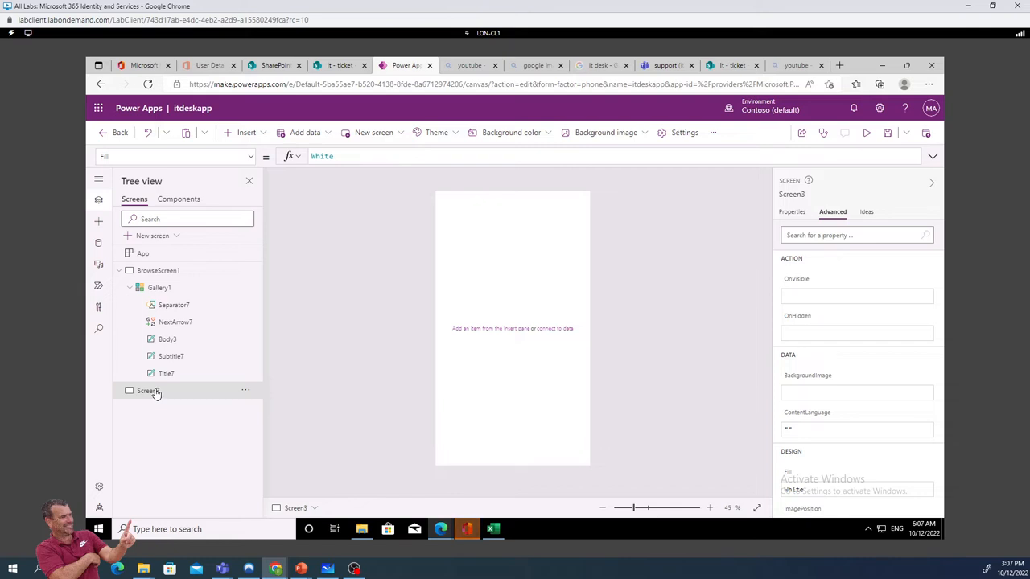
pyautogui.rightClick(155, 393)
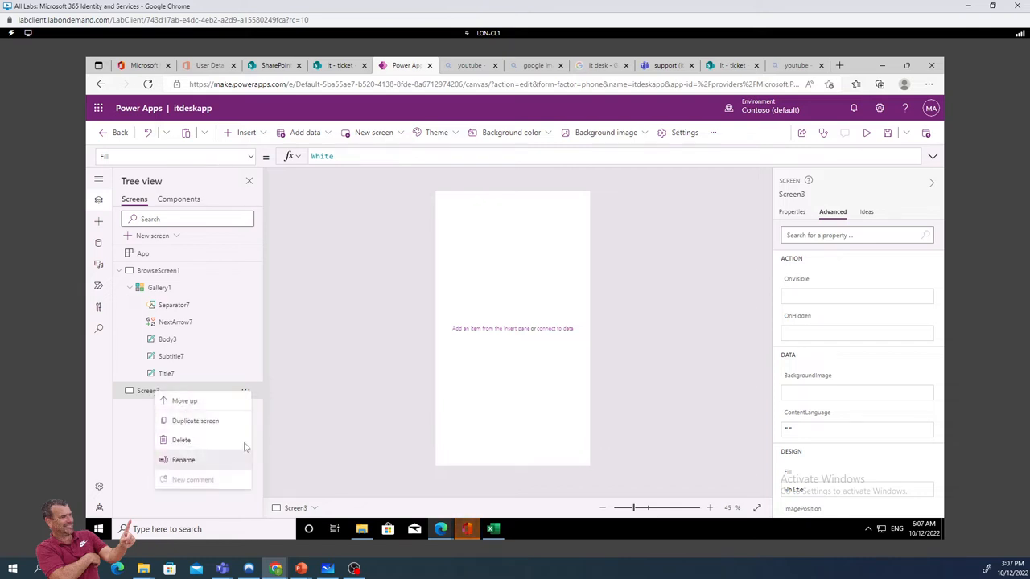
pyautogui.click(188, 460)
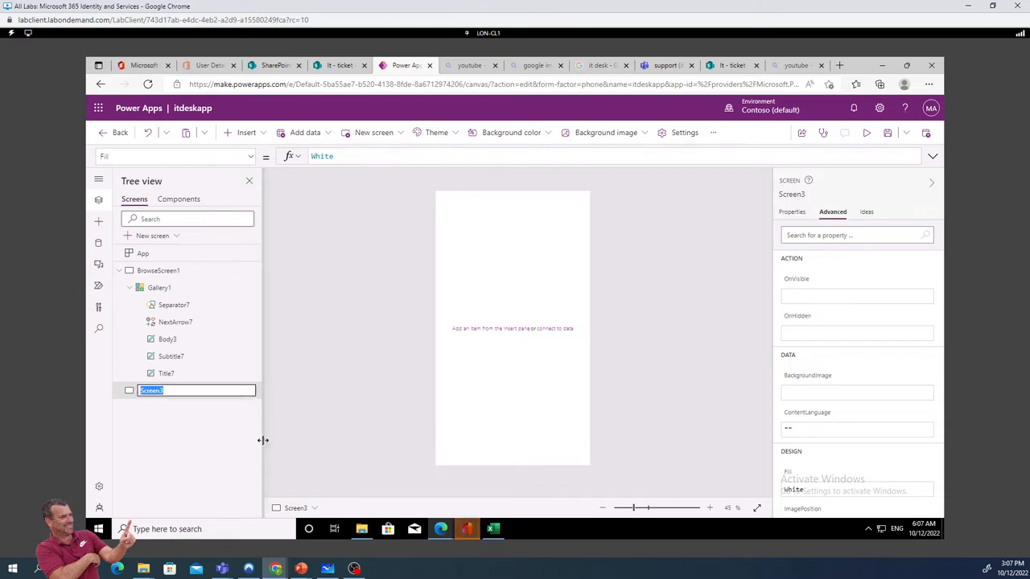
pyautogui.write('DetailScreen')
pyautogui.press('Return')
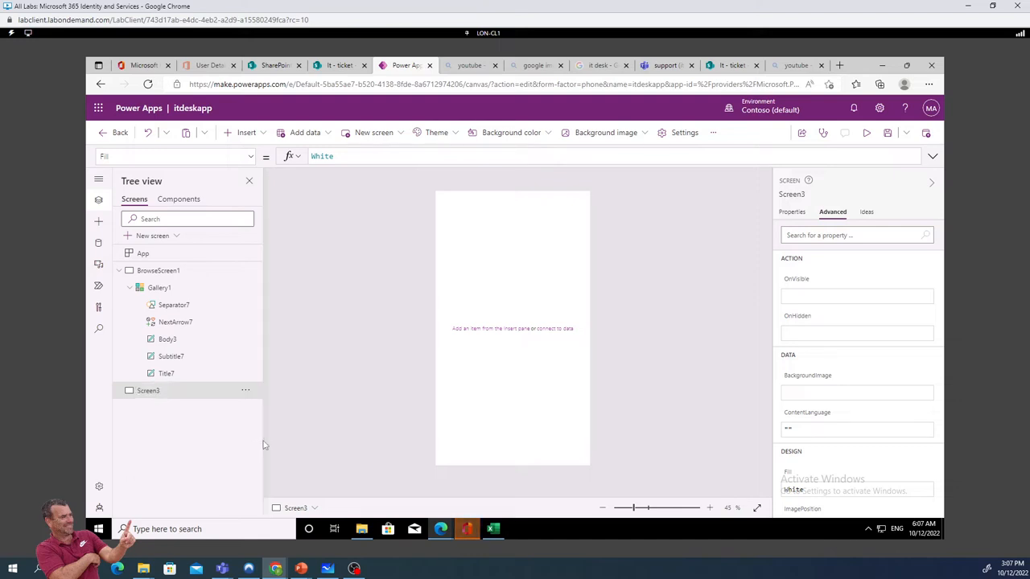
# Search the insertable controls for "displ" and insert a display form on DetailScreen
pyautogui.click(264, 136)
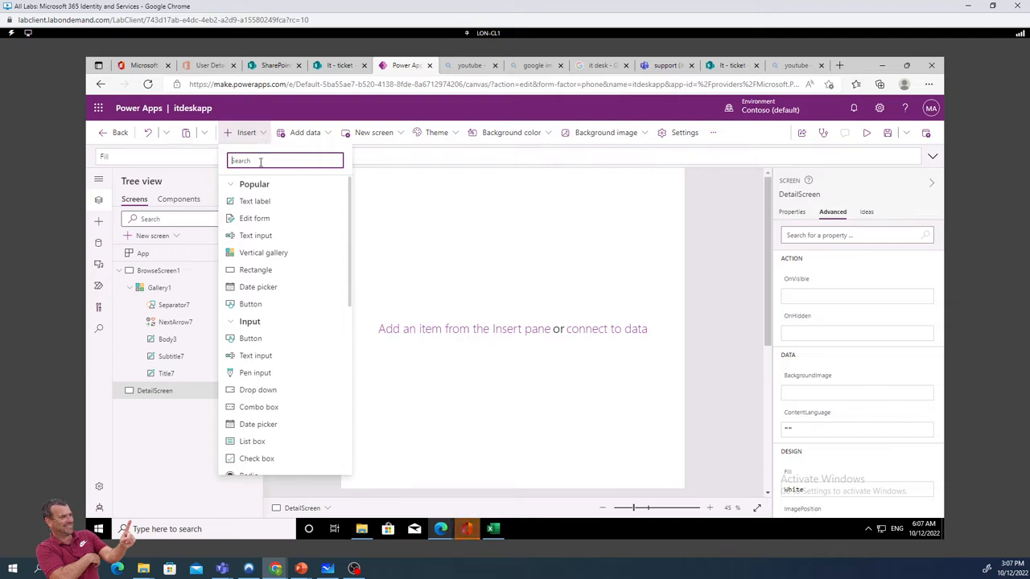
pyautogui.write('displ')
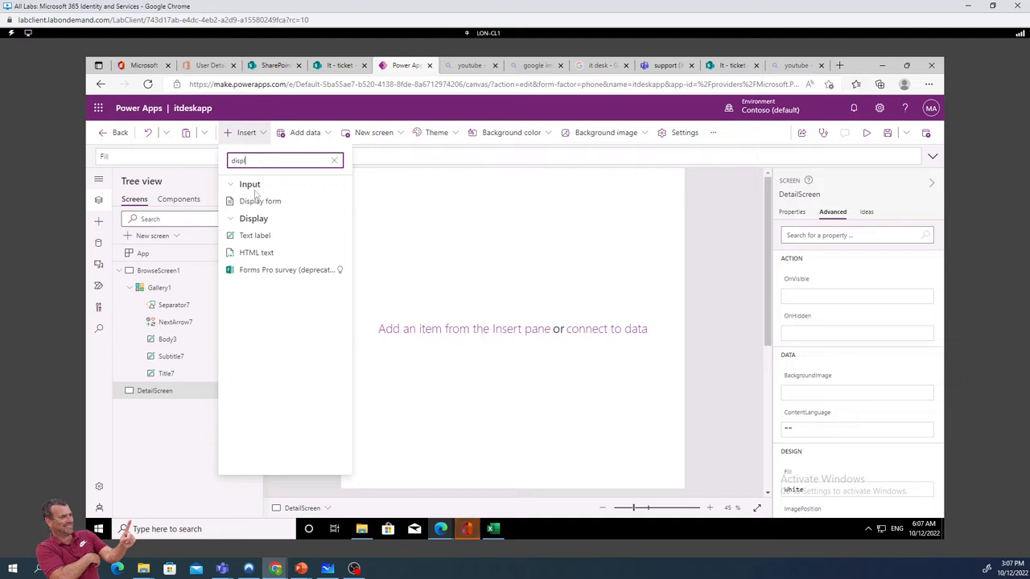
pyautogui.click(259, 203)
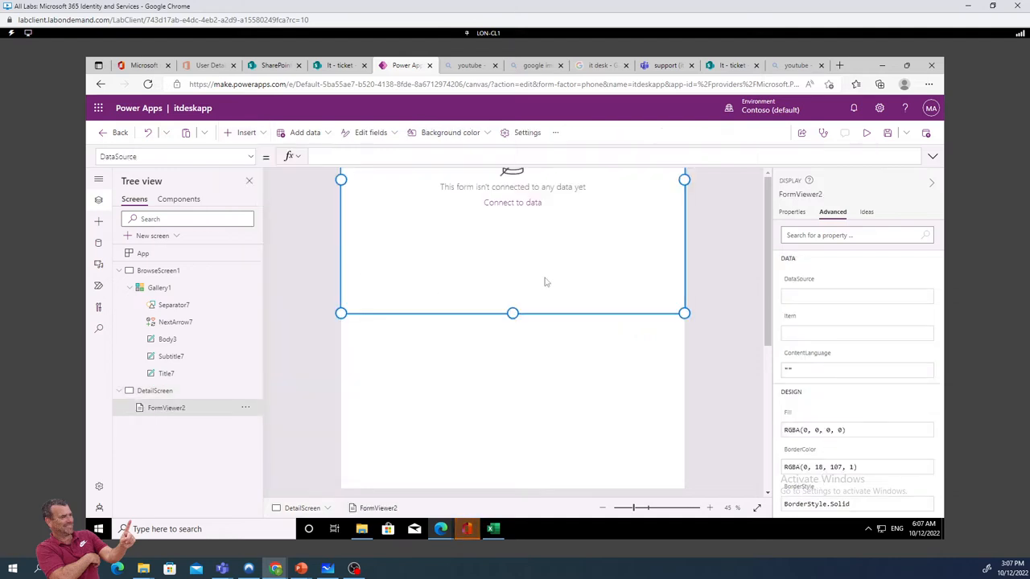
# Connect the display form on DetailScreen to the SharePoint data source named ticket
pyautogui.click(624, 508)
pyautogui.moveTo(624, 512); pyautogui.dragTo(641, 510)
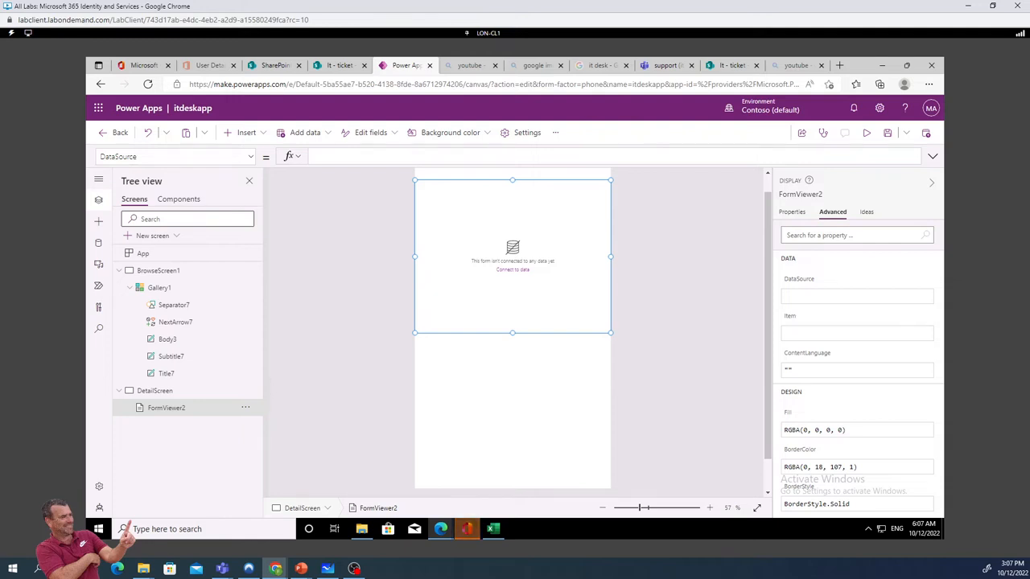
pyautogui.click(520, 273)
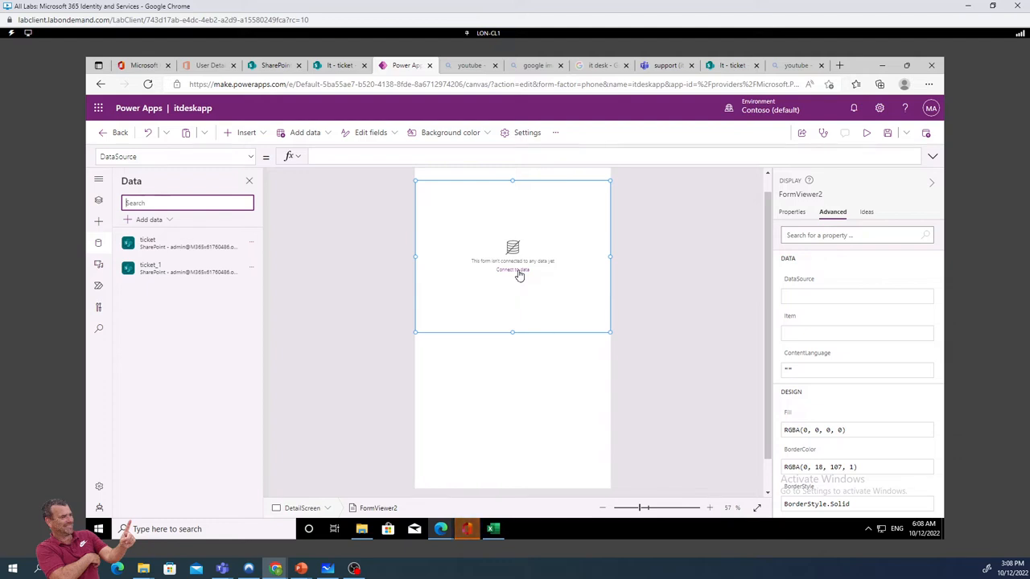
pyautogui.click(518, 275)
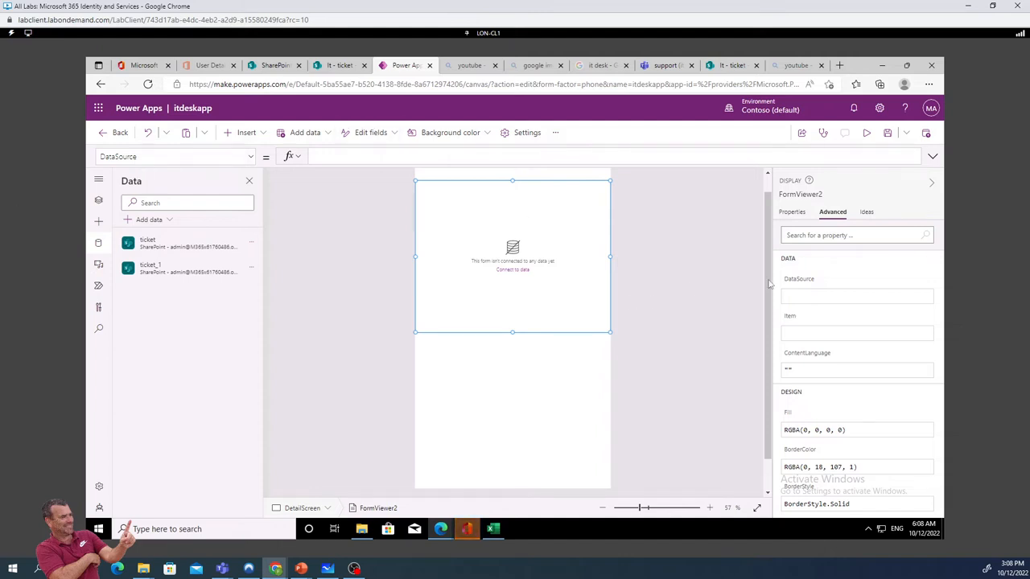
pyautogui.click(821, 295)
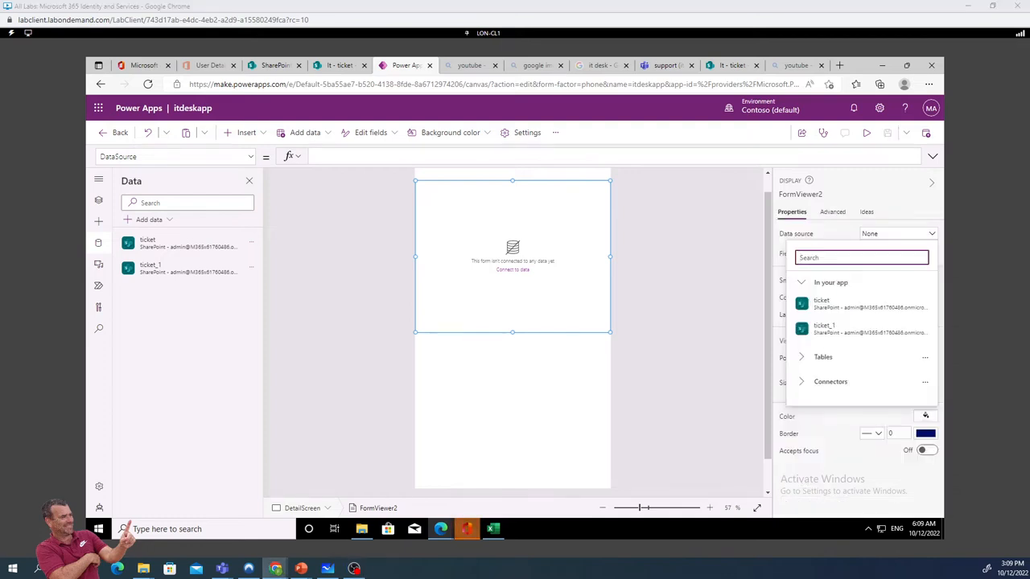
pyautogui.click(833, 308)
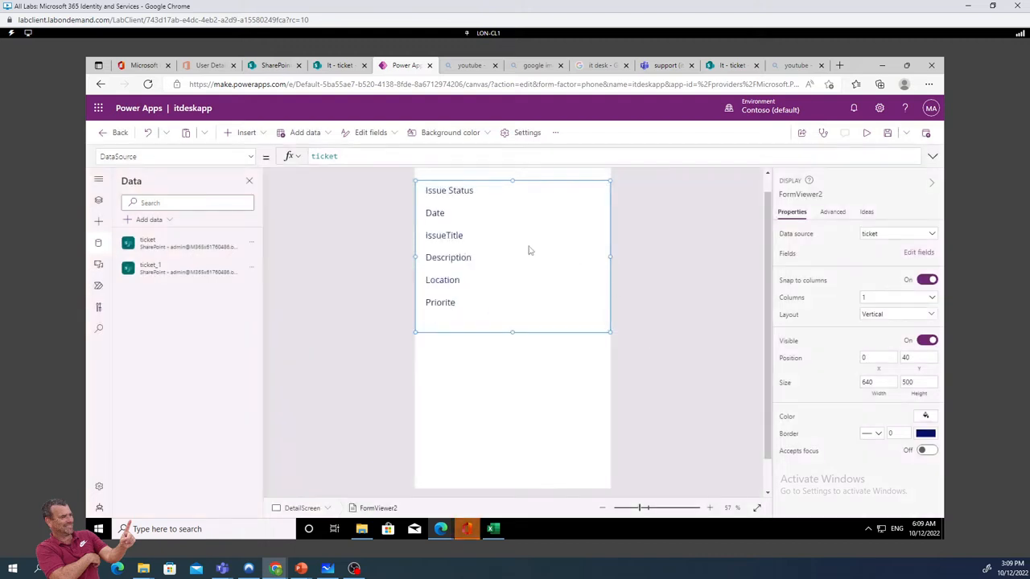
# Extend the display form downward to a height of about 603
pyautogui.moveTo(510, 332); pyautogui.dragTo(514, 361)
pyautogui.click(514, 329)
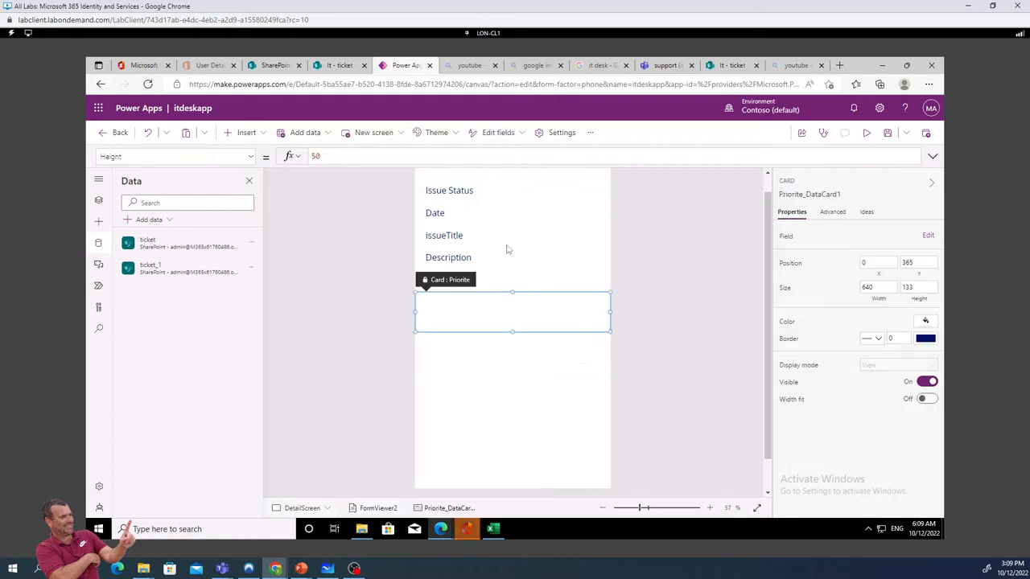
pyautogui.click(487, 211)
pyautogui.click(481, 192)
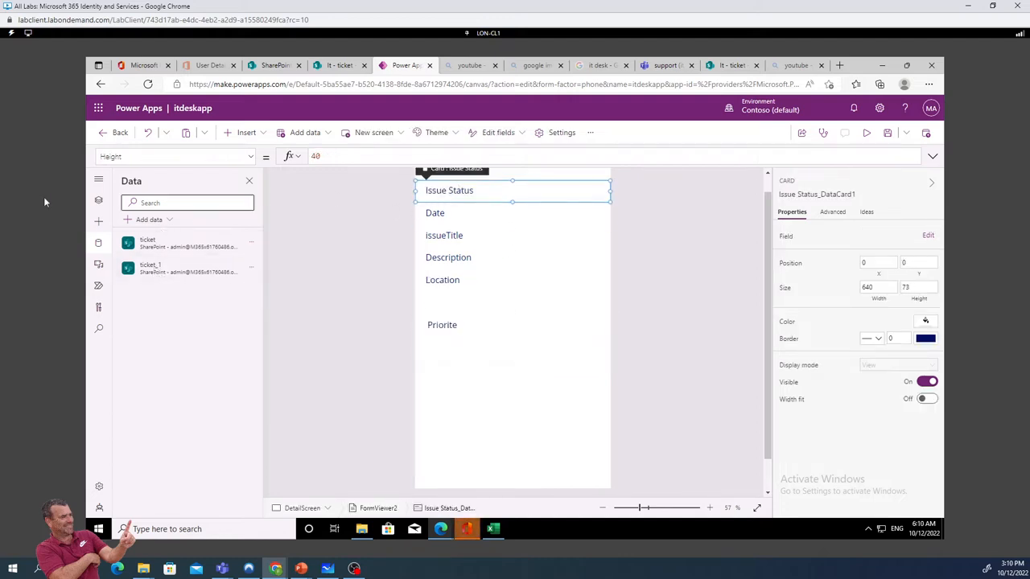
# Select the whole display form in the tree view and move it down to a Y position of about 102
pyautogui.click(98, 180)
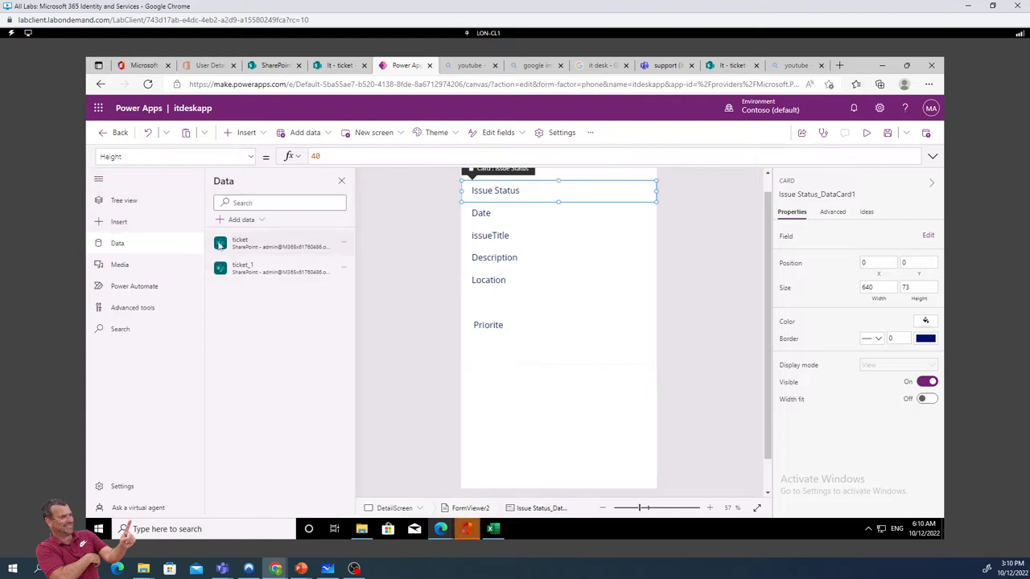
pyautogui.click(117, 201)
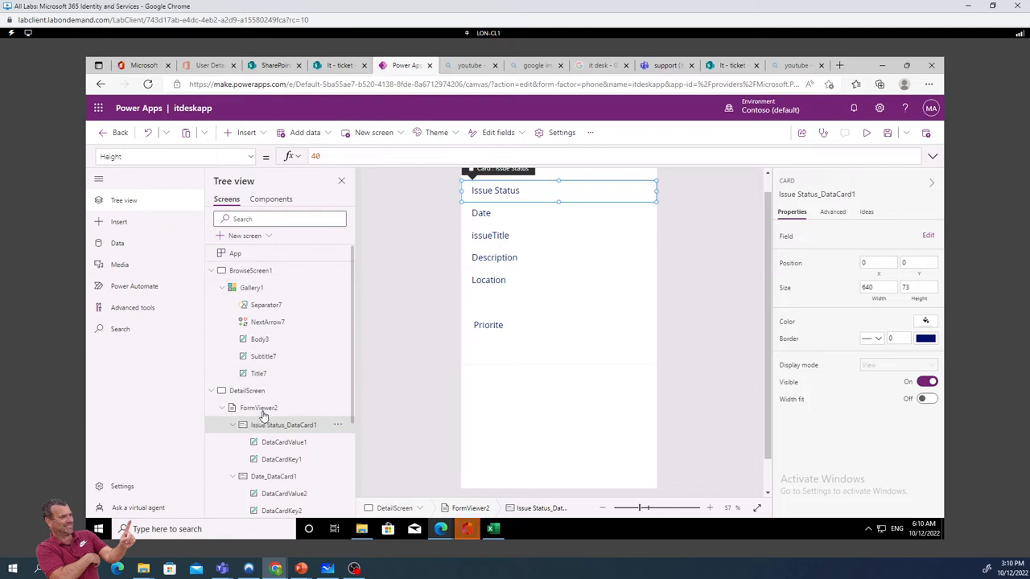
pyautogui.click(261, 409)
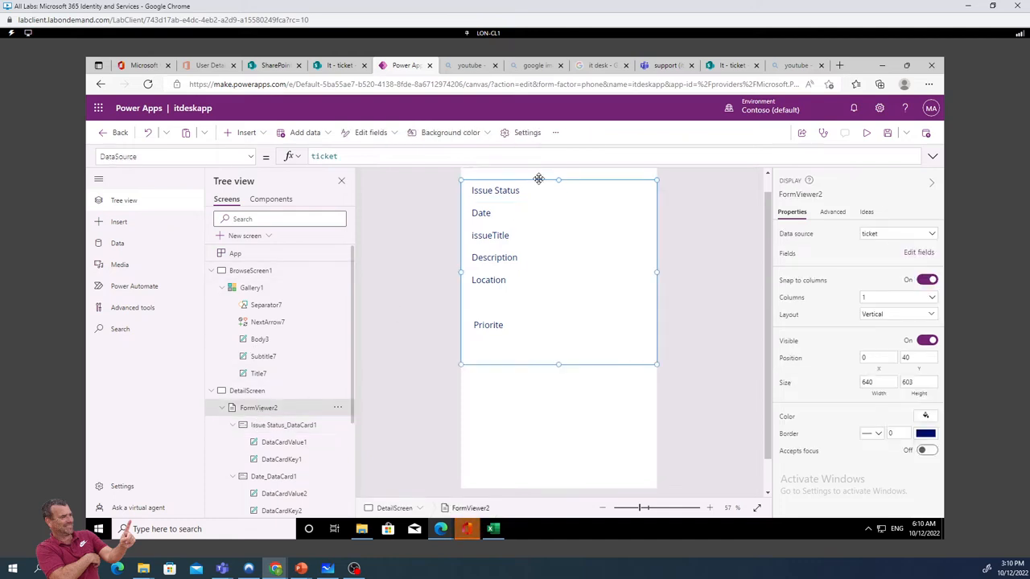
pyautogui.moveTo(538, 178); pyautogui.dragTo(543, 199)
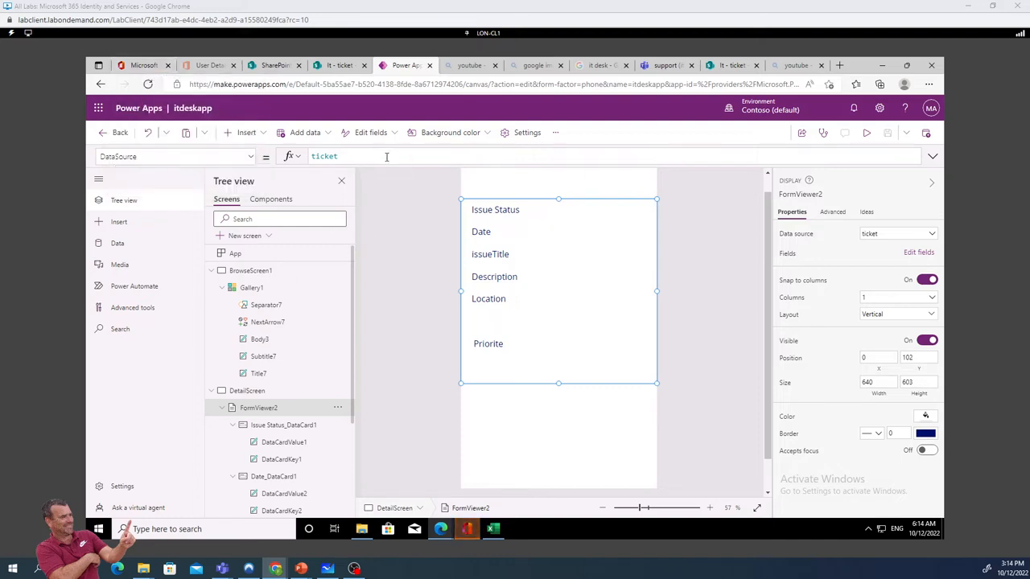
# Set the display form's Item property to the formula Gallery1.Selected
pyautogui.click(250, 158)
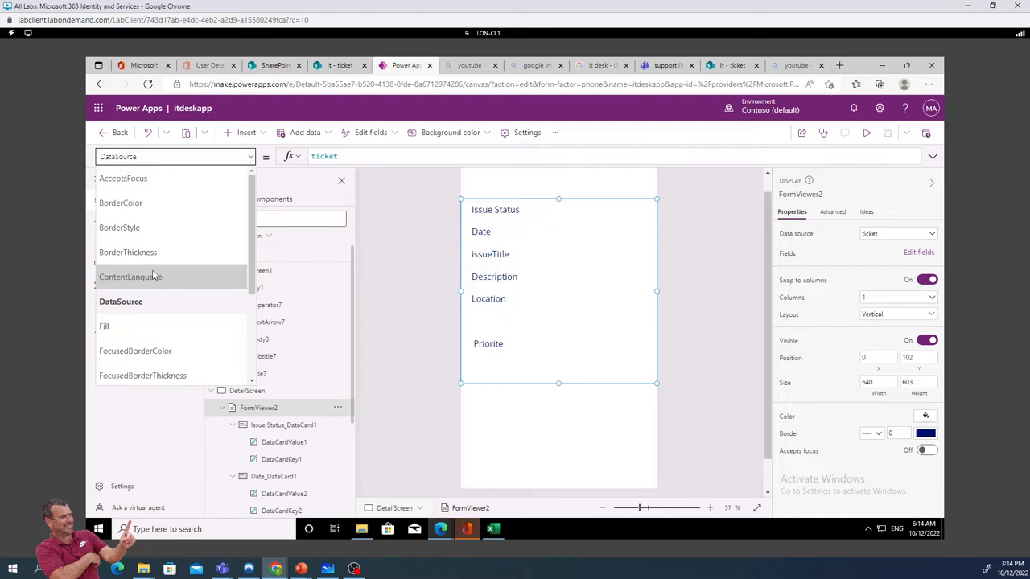
pyautogui.scroll(-3, 153, 269)
pyautogui.click(136, 299)
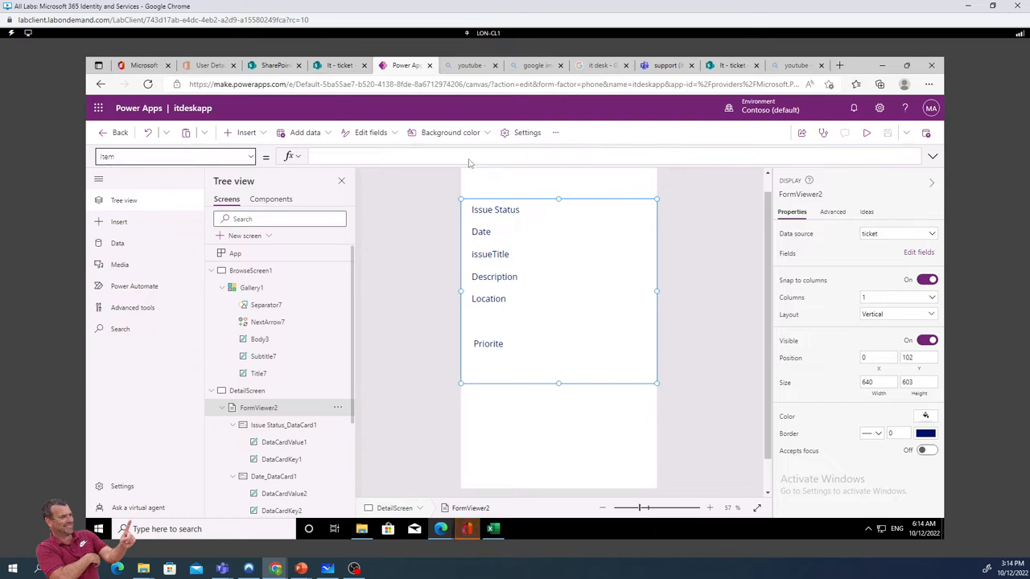
pyautogui.click(432, 155)
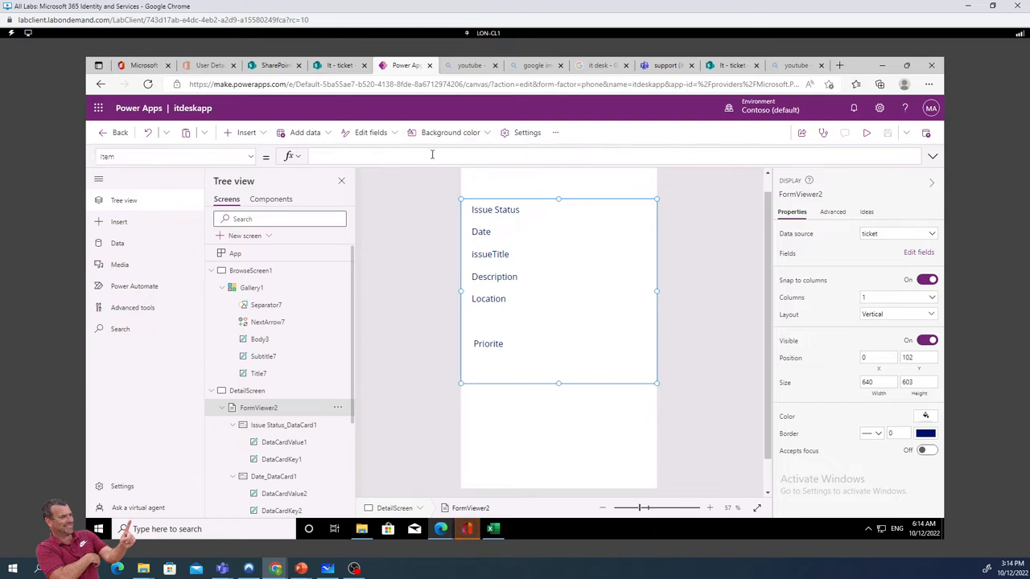
pyautogui.write('gall')
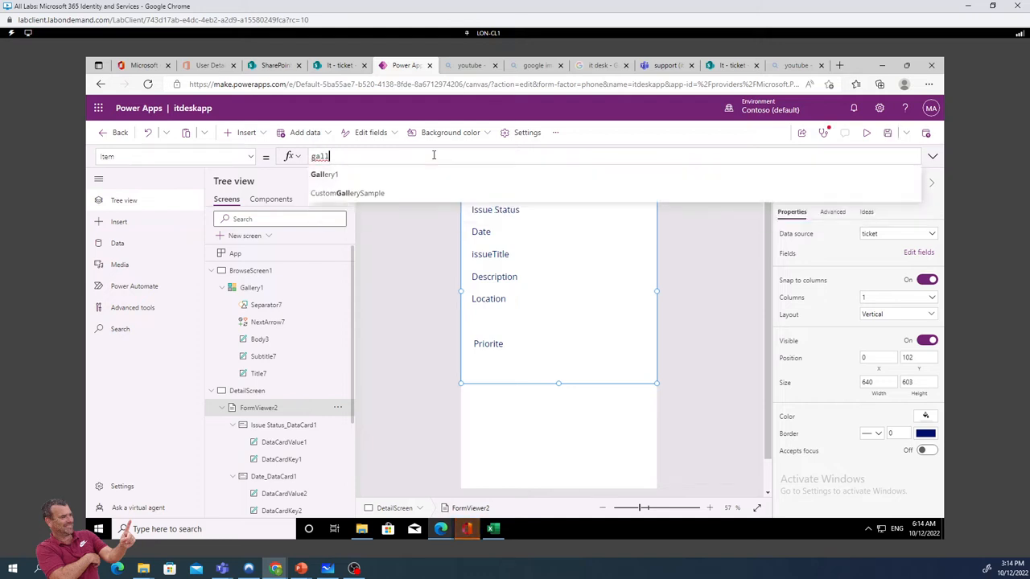
pyautogui.click(377, 175)
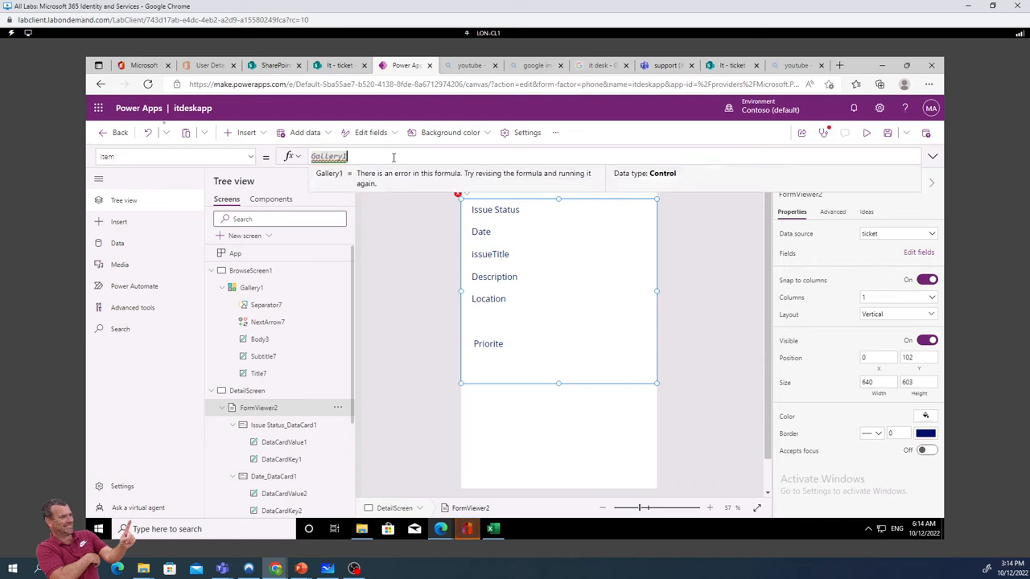
pyautogui.write('.se')
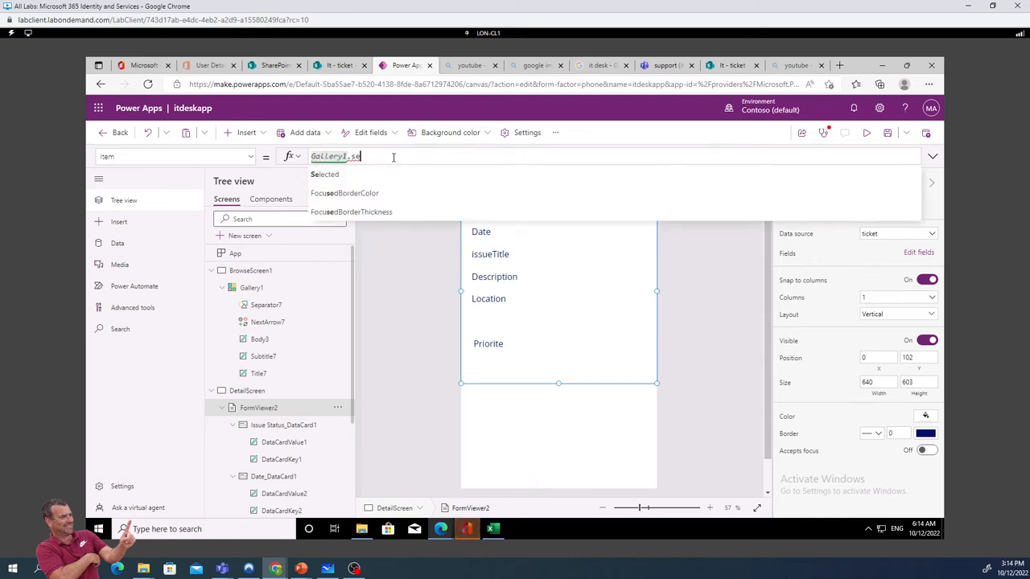
pyautogui.click(353, 175)
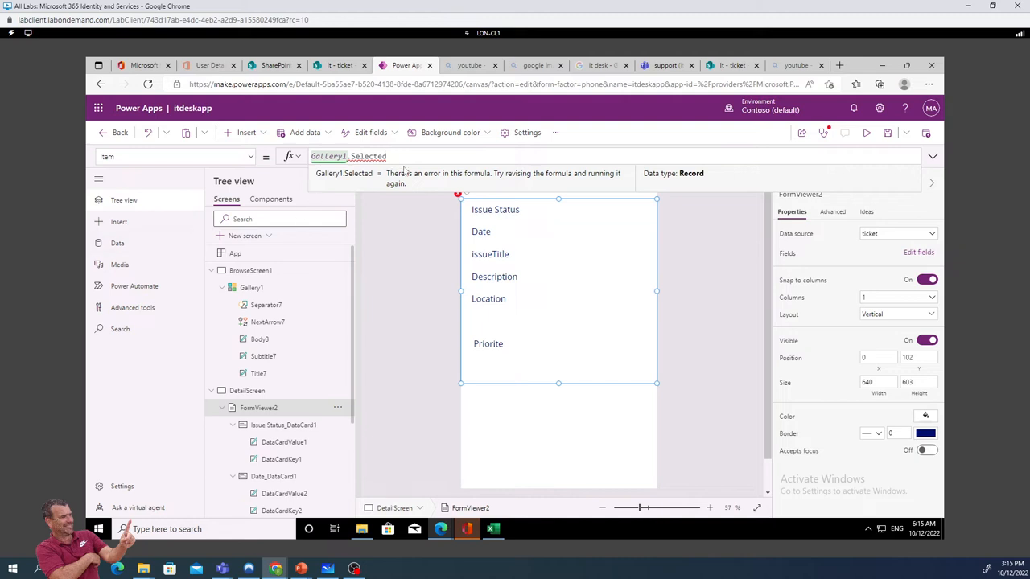
pyautogui.press('Return')
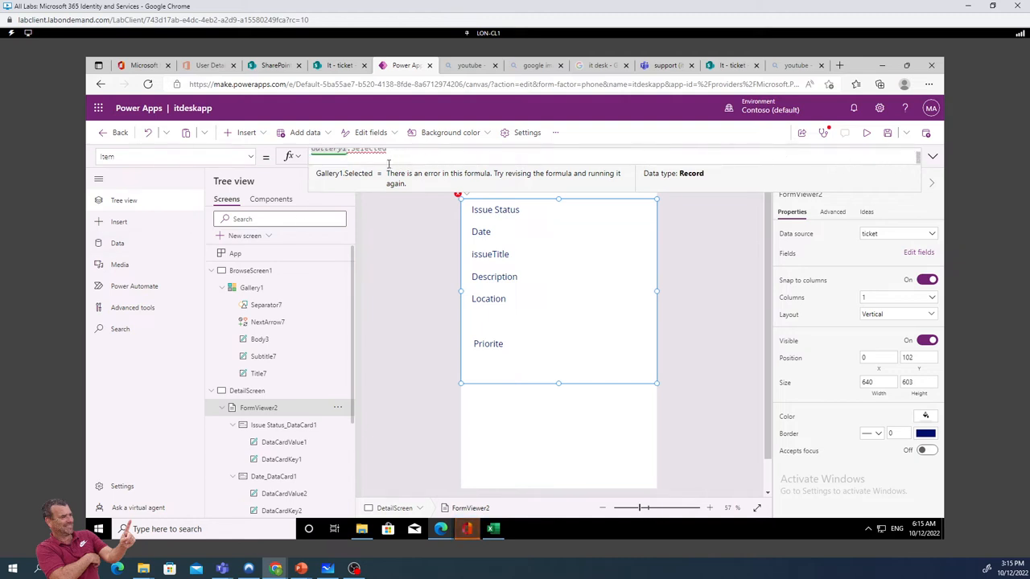
# Clear the display form's Item formula flagged with an error and enter it again as Gallery1.Selected
pyautogui.click(402, 281)
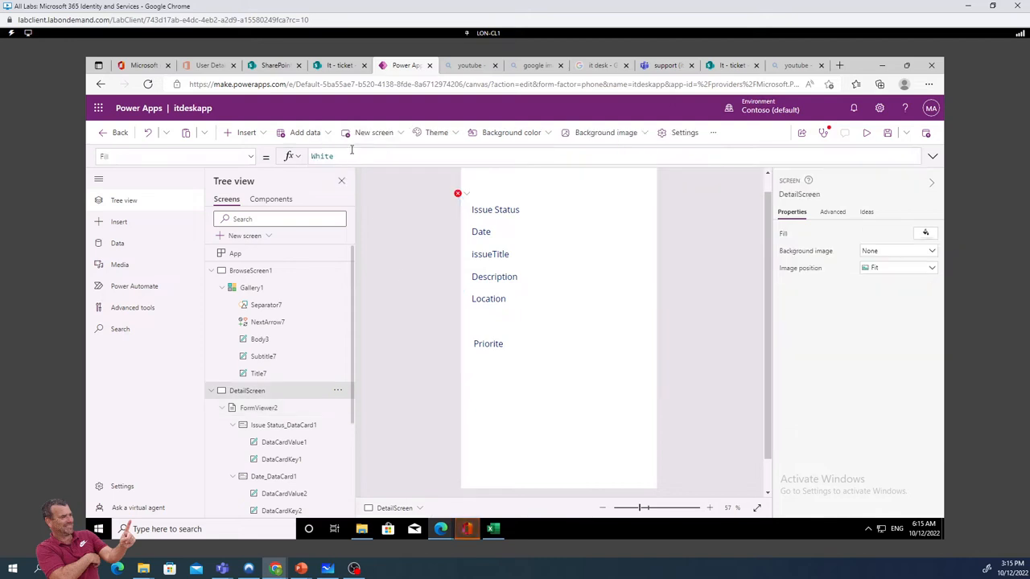
pyautogui.click(513, 215)
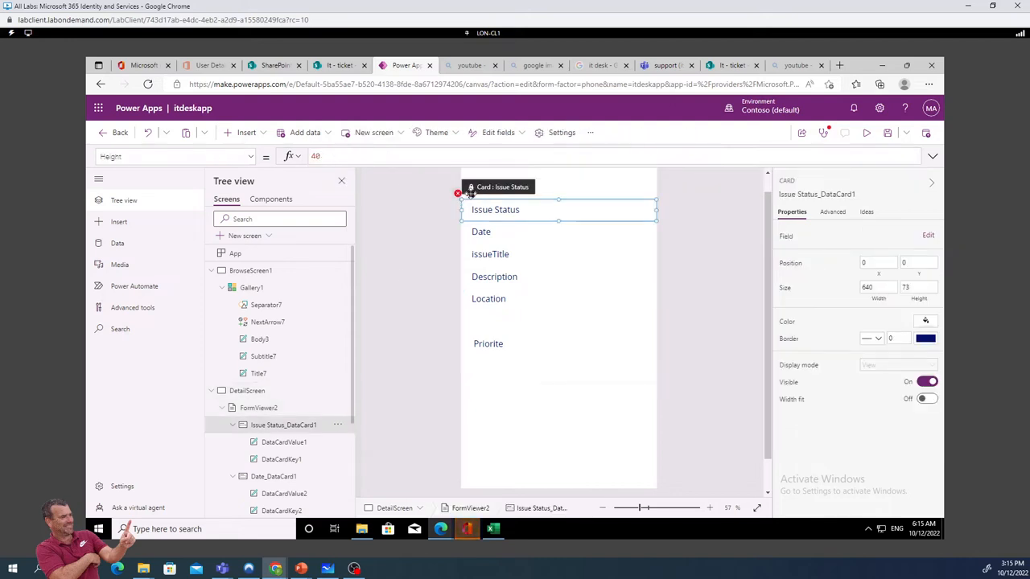
pyautogui.click(457, 194)
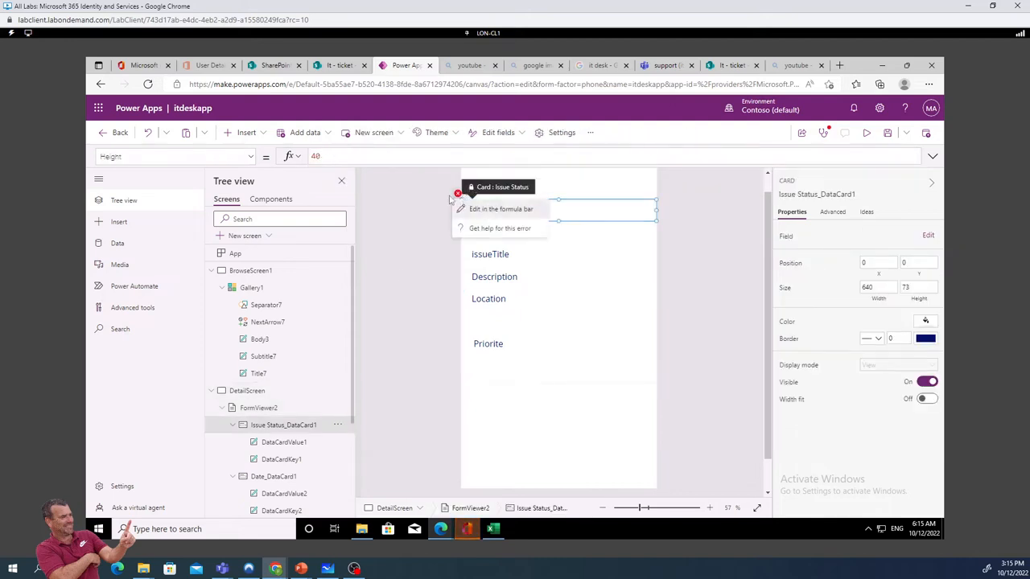
pyautogui.click(481, 210)
pyautogui.click(406, 154)
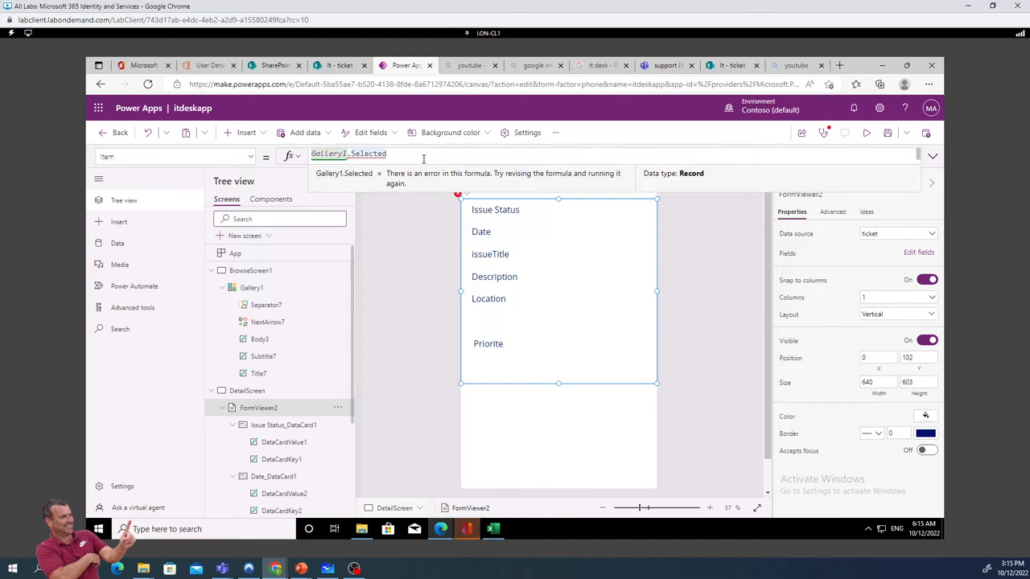
pyautogui.hotkey('shift', 'Return')
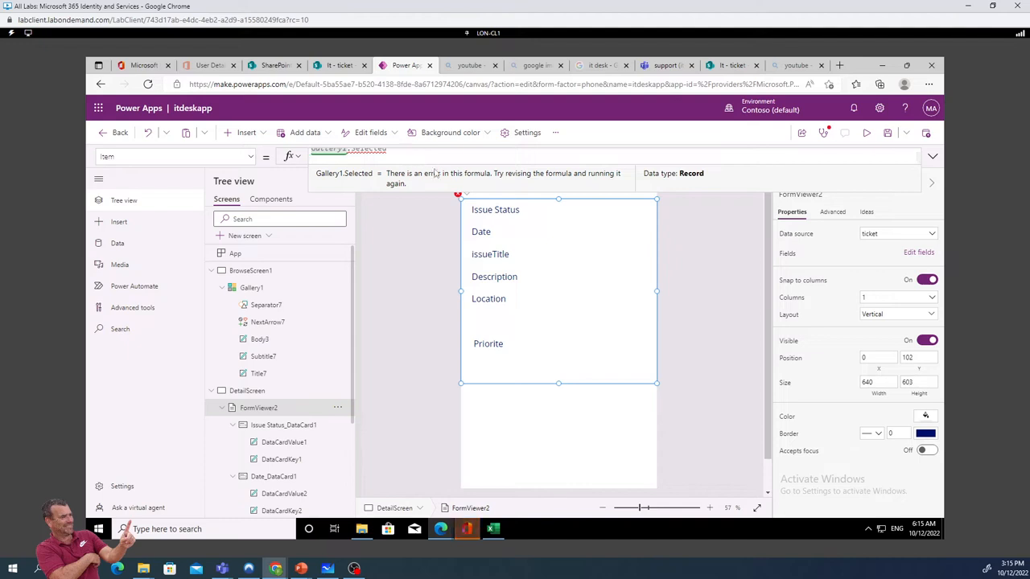
pyautogui.press('BackSpace')
pyautogui.press('BackSpace')
pyautogui.press('BackSpace')
pyautogui.press('BackSpace')
pyautogui.press('BackSpace')
pyautogui.press('BackSpace')
pyautogui.press('BackSpace')
pyautogui.press('BackSpace')
pyautogui.press('BackSpace')
pyautogui.press('BackSpace')
pyautogui.press('BackSpace')
pyautogui.press('BackSpace')
pyautogui.press('BackSpace')
pyautogui.press('BackSpace')
pyautogui.press('BackSpace')
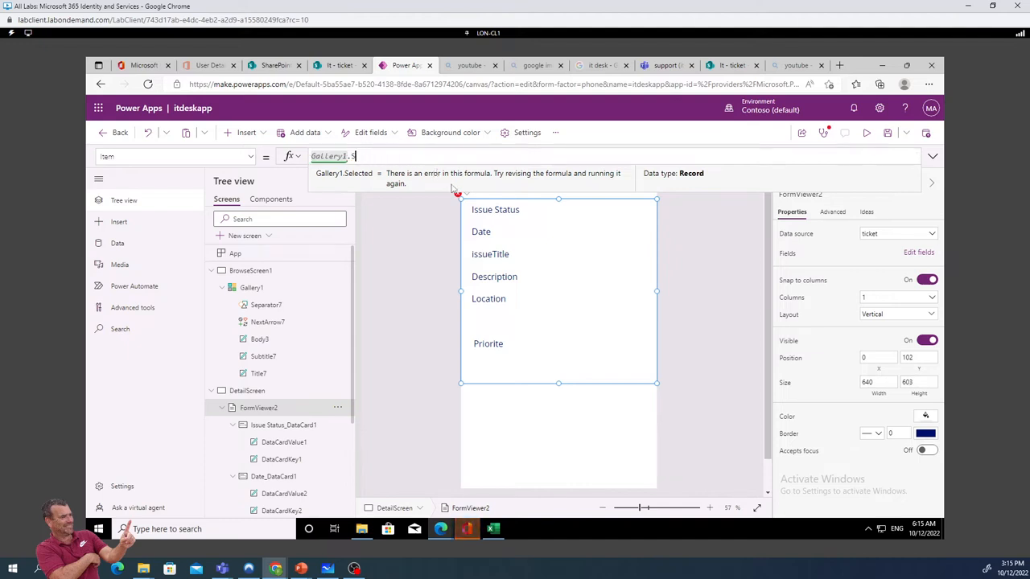
pyautogui.press('BackSpace')
pyautogui.press('BackSpace')
pyautogui.press('BackSpace')
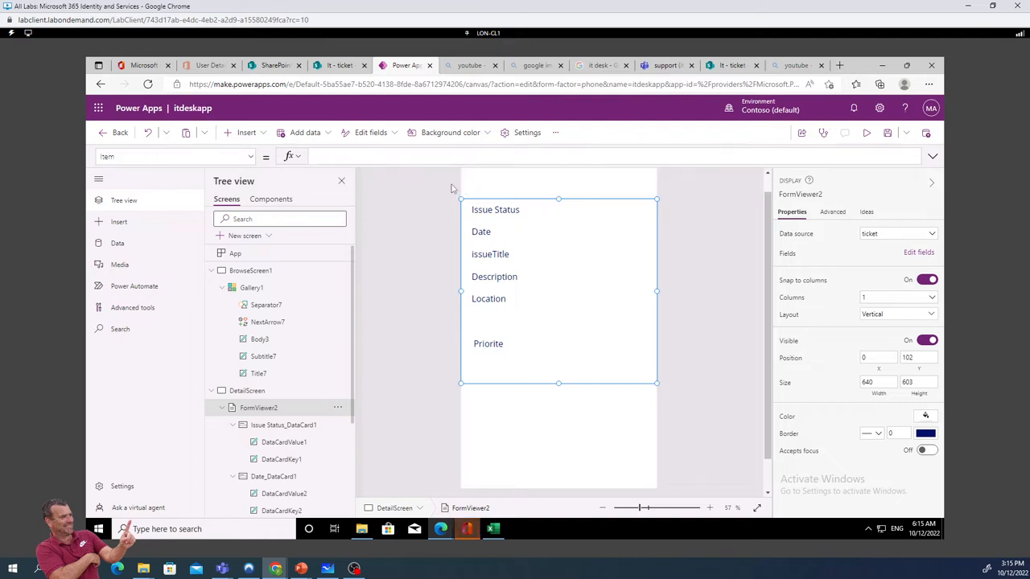
pyautogui.write('ga')
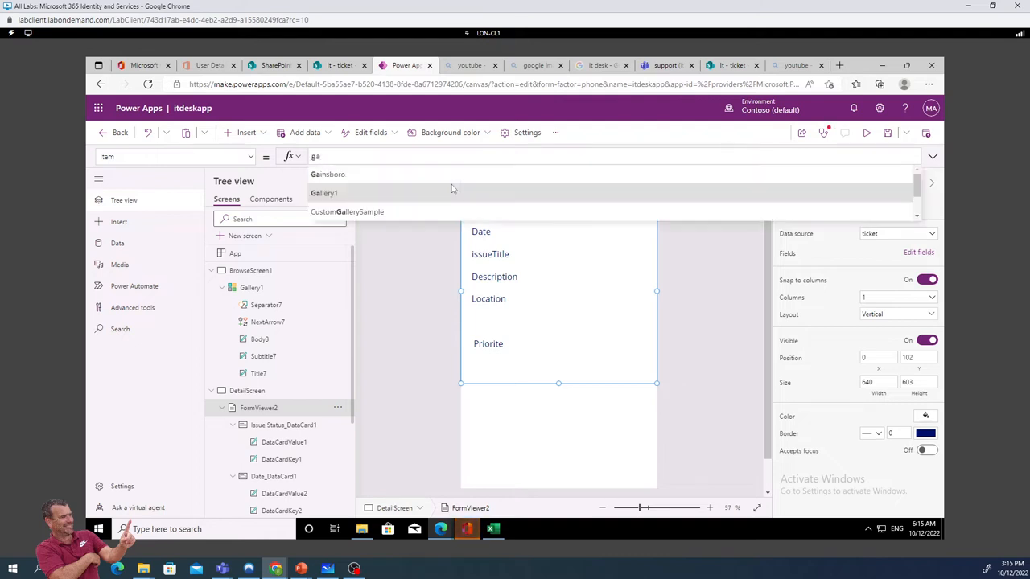
pyautogui.click(332, 194)
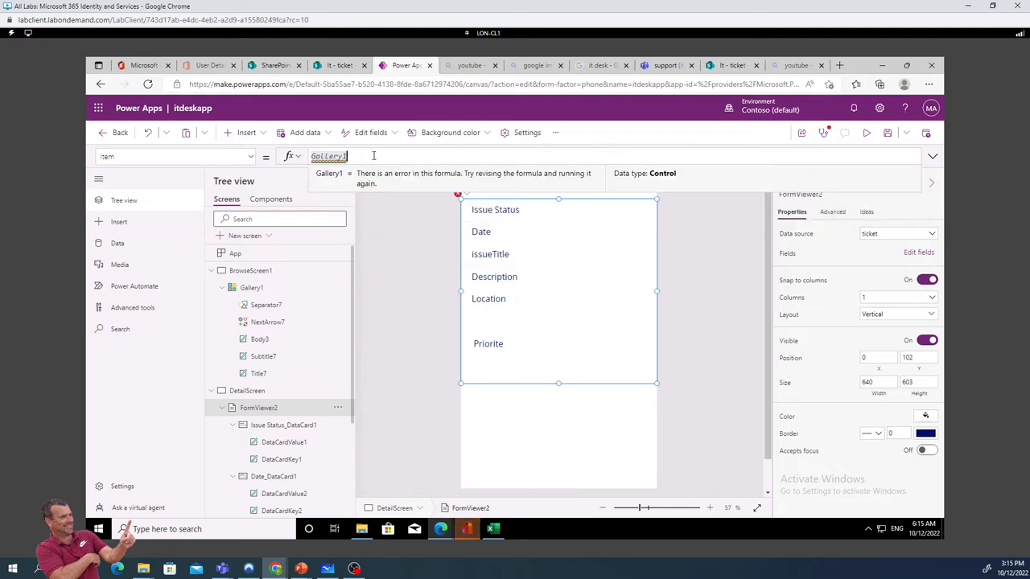
pyautogui.write('.')
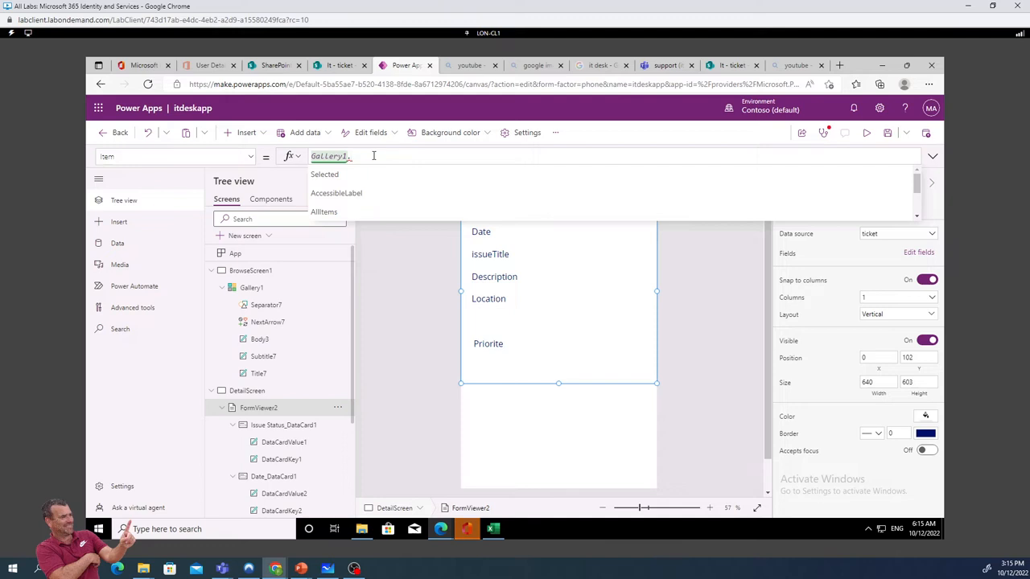
pyautogui.click(334, 178)
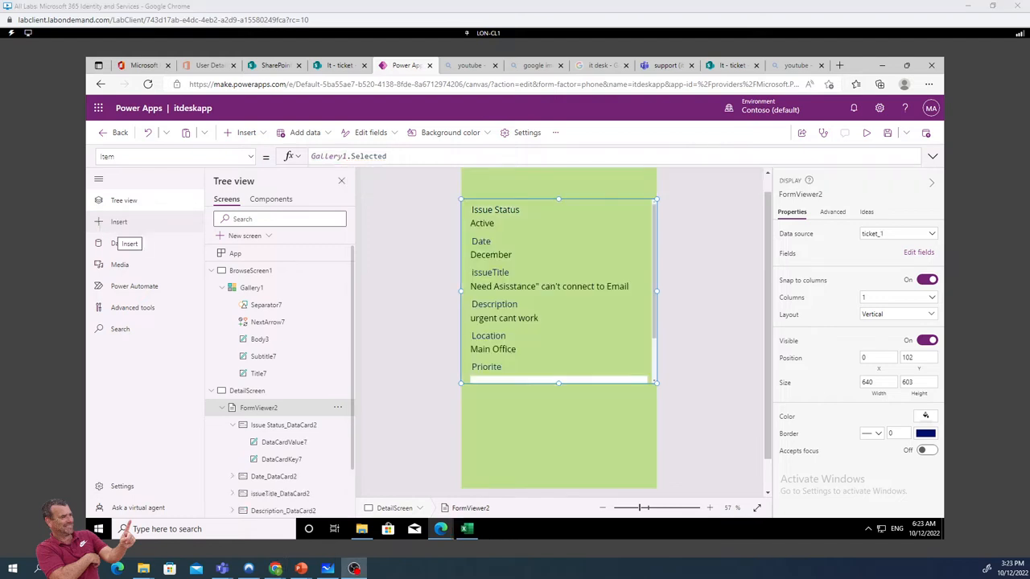
pyautogui.click(504, 179)
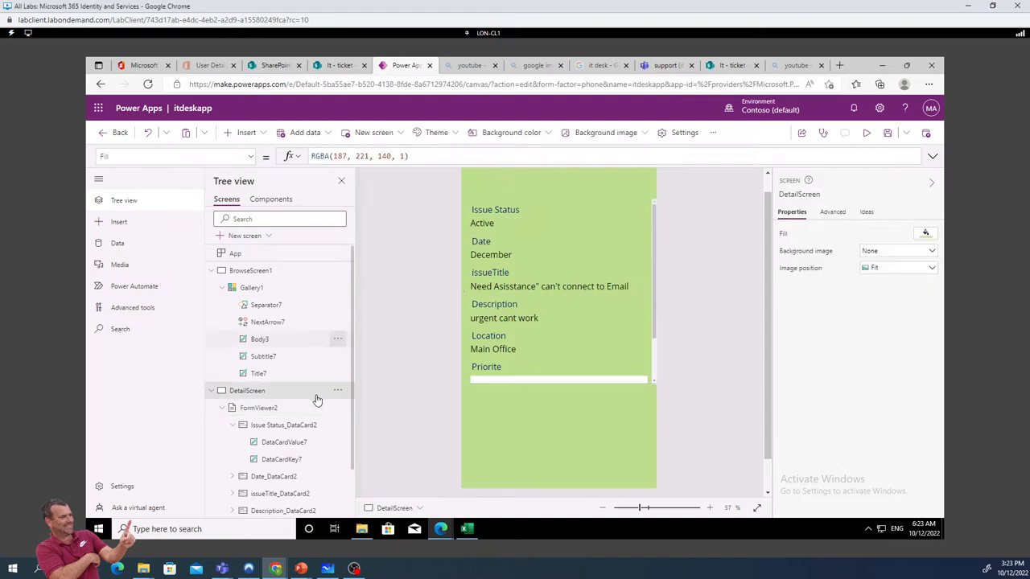
pyautogui.click(257, 408)
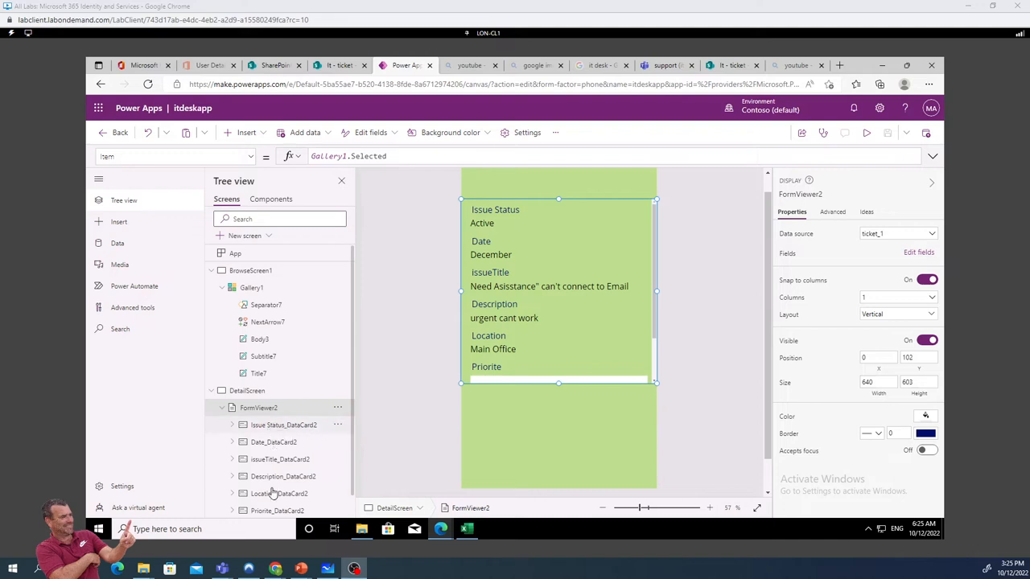
pyautogui.click(495, 258)
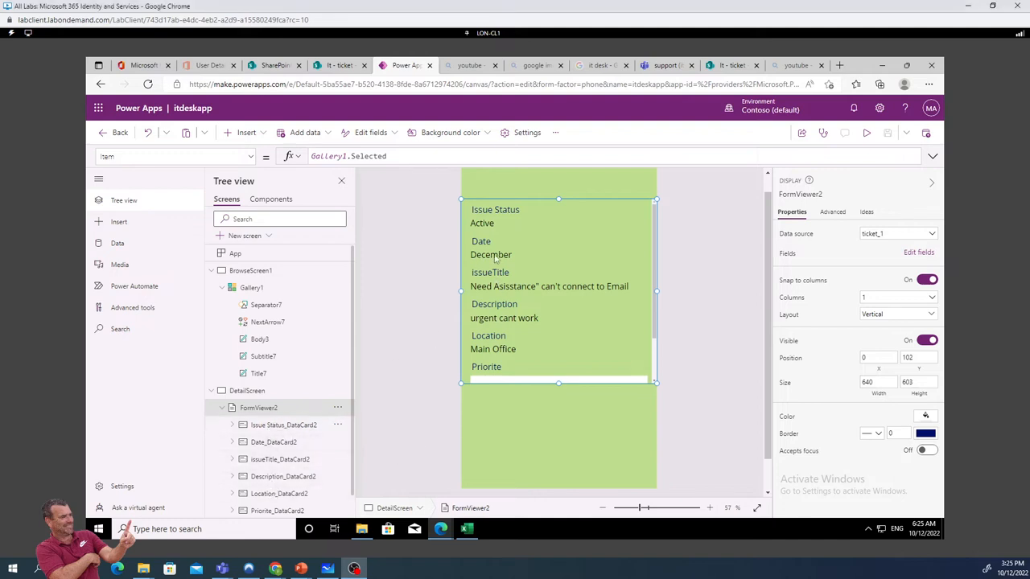
pyautogui.click(495, 289)
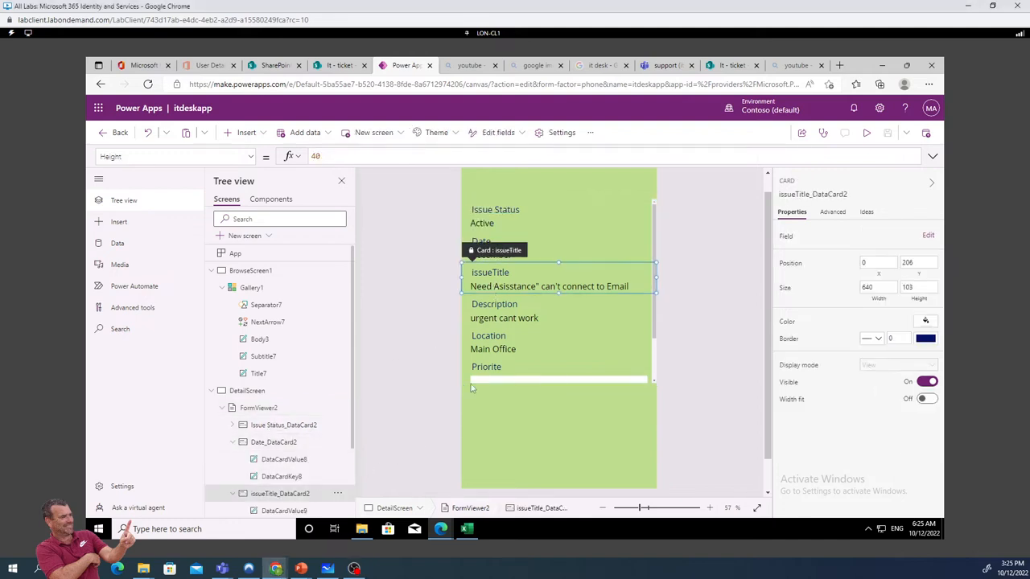
pyautogui.click(501, 351)
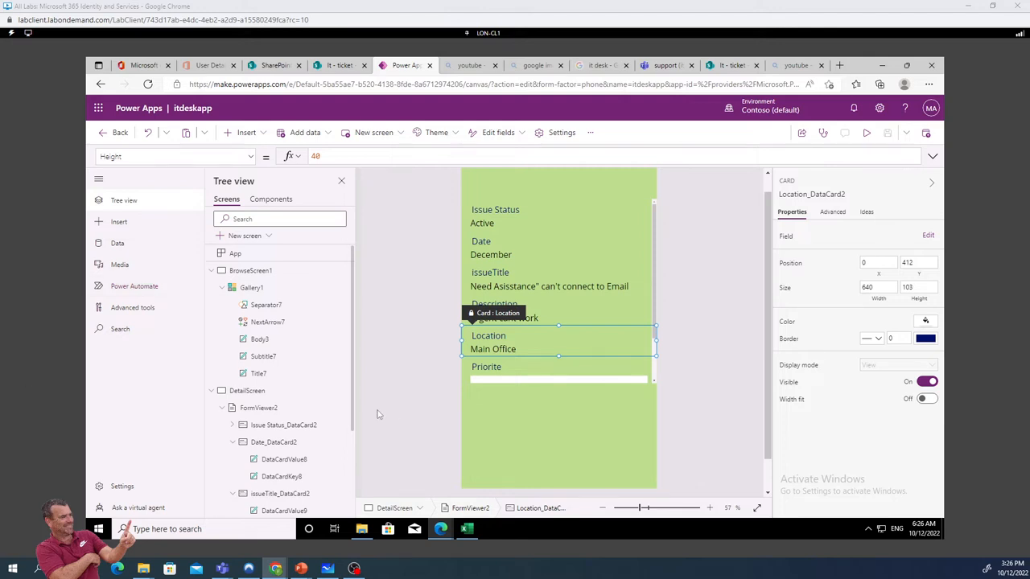
# Reorder the display form's fields so that Date comes before Issue Status
pyautogui.click(270, 408)
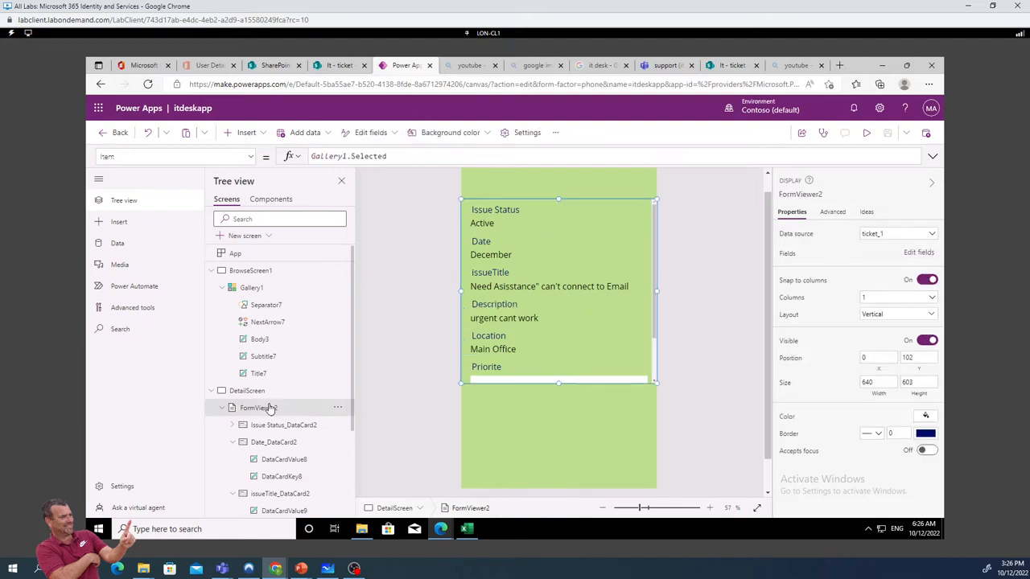
pyautogui.click(919, 253)
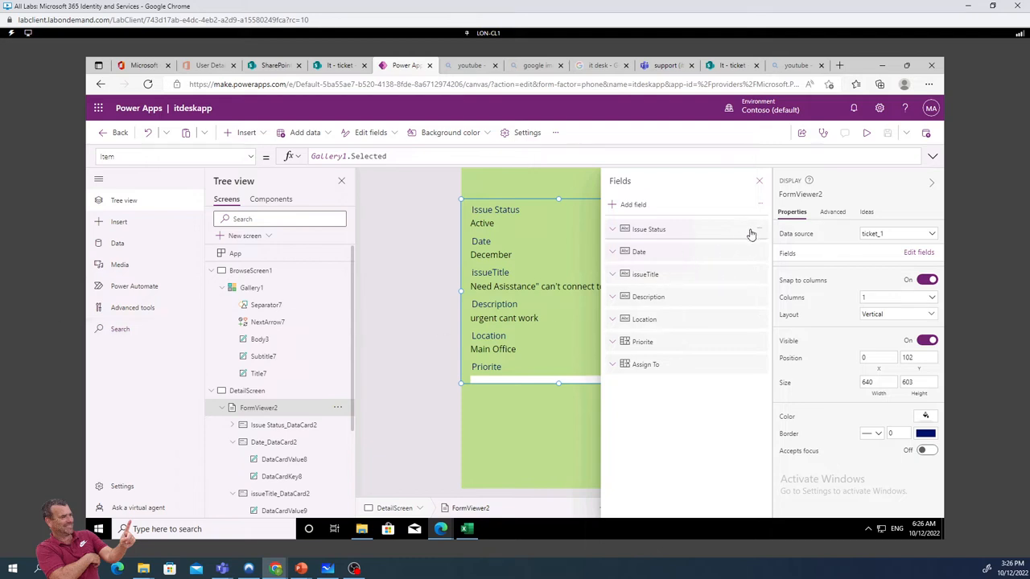
pyautogui.click(761, 252)
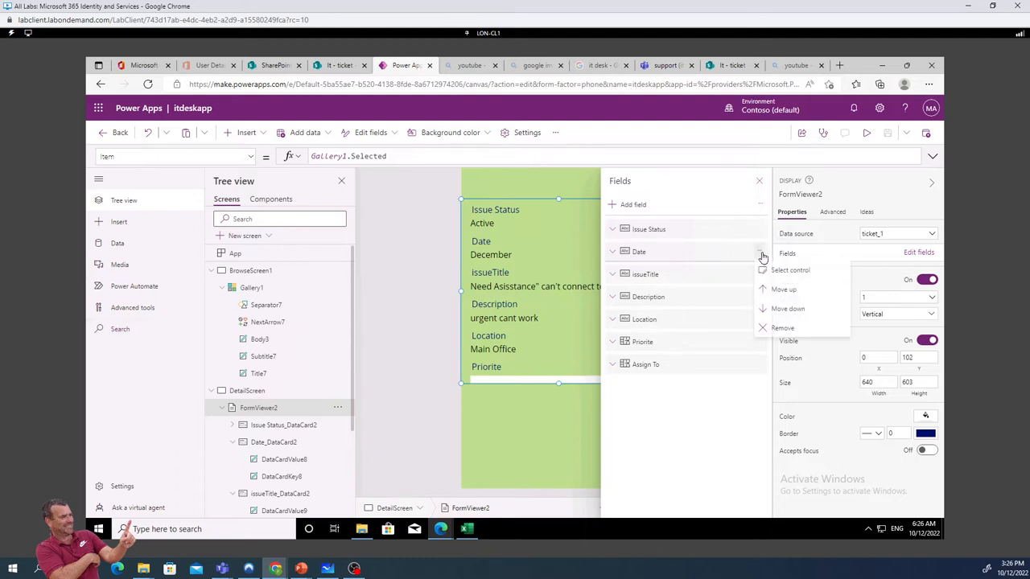
pyautogui.click(769, 287)
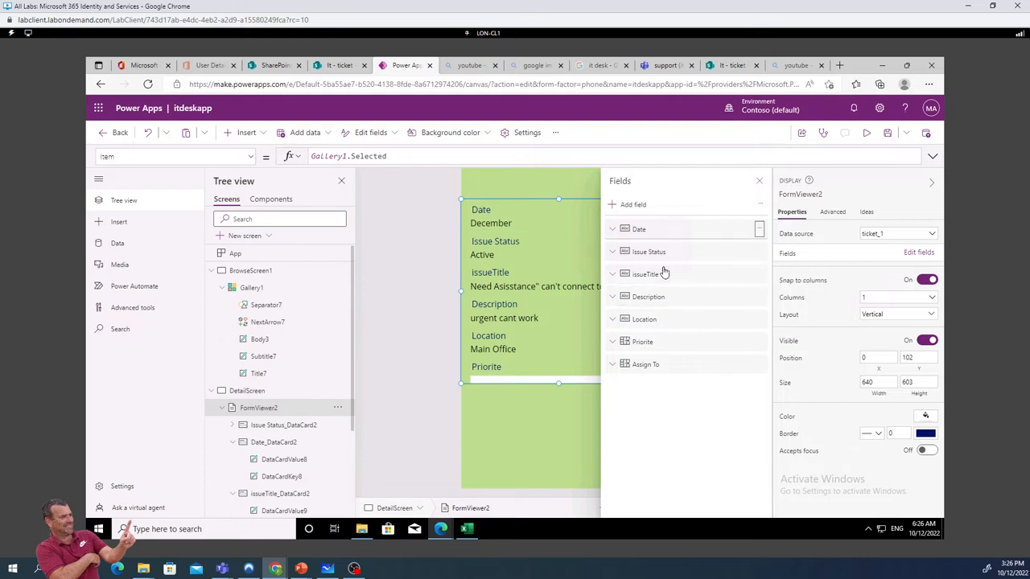
# Move the Assign To field of the display form up to directly below issueTitle, and save the app
pyautogui.click(760, 366)
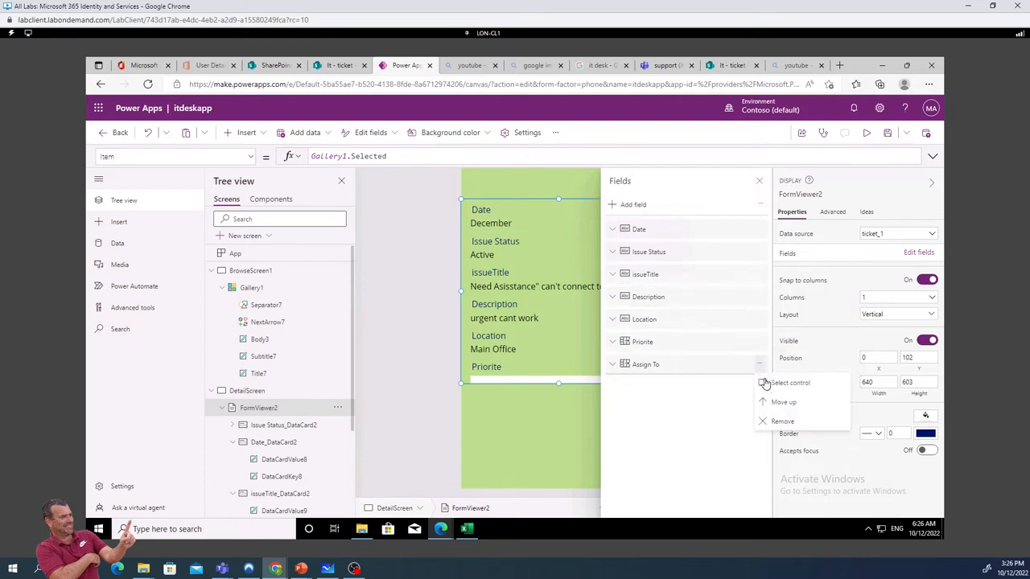
pyautogui.click(785, 402)
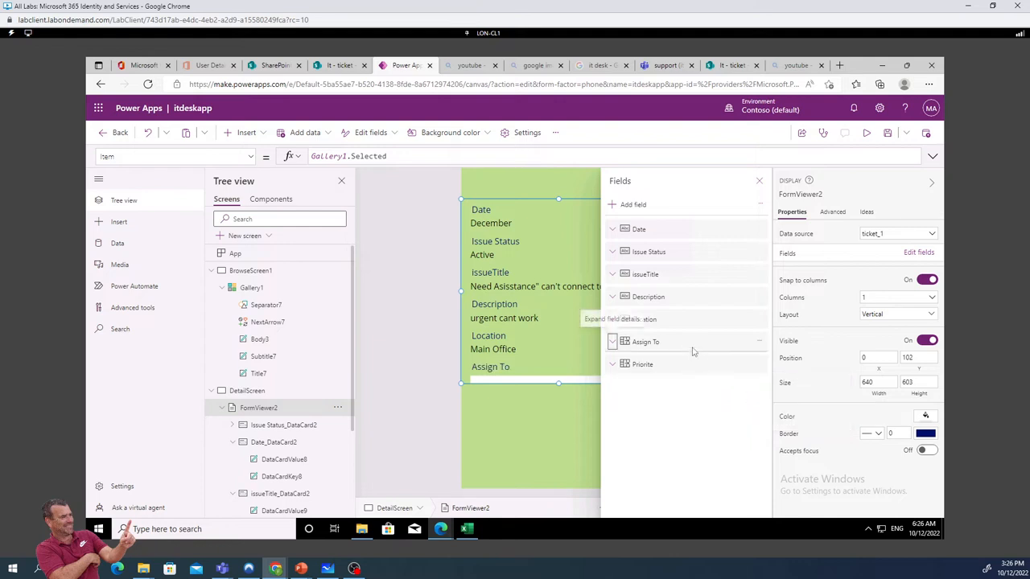
pyautogui.moveTo(695, 343); pyautogui.dragTo(690, 280)
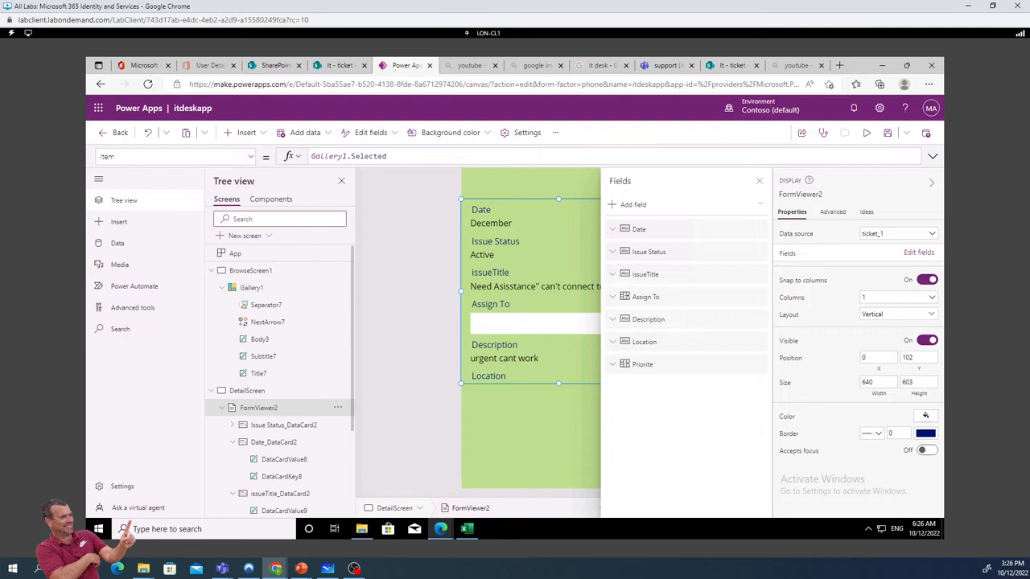
pyautogui.click(759, 184)
pyautogui.click(712, 288)
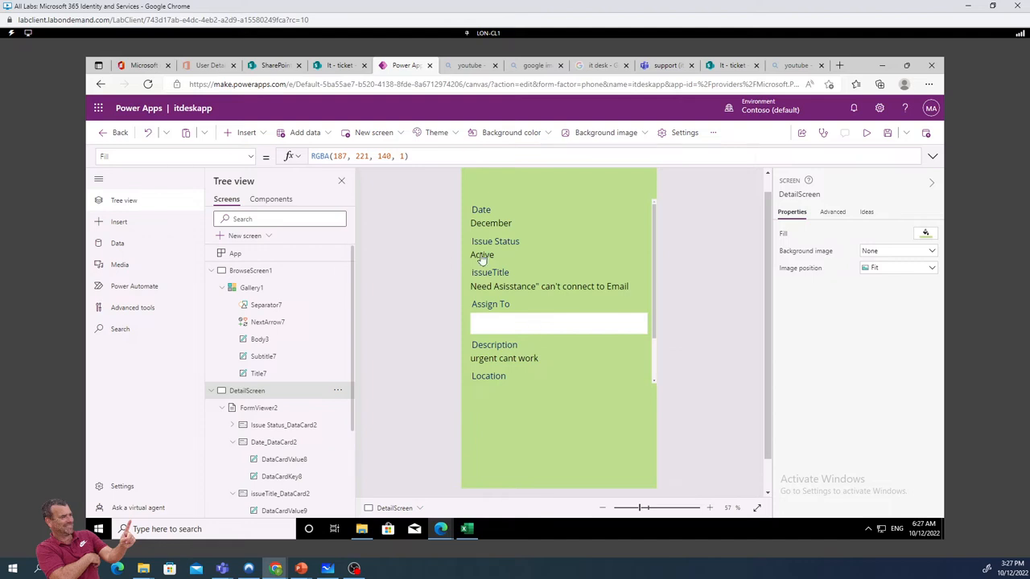
pyautogui.click(889, 137)
# Move the whole ticket gallery on BrowseScreen1 down to a Y position of about 165
pyautogui.click(252, 289)
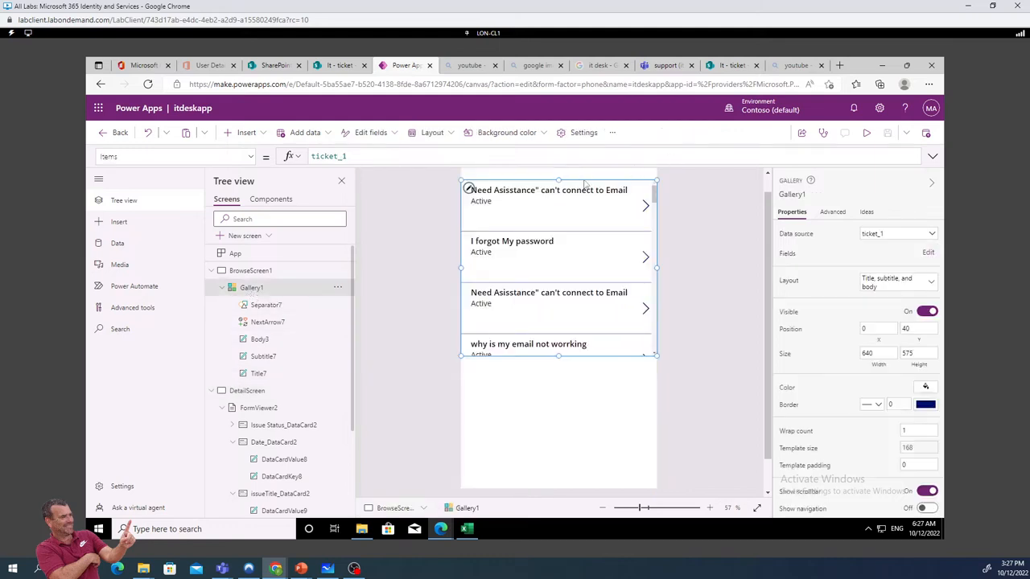
pyautogui.moveTo(585, 201); pyautogui.dragTo(585, 217)
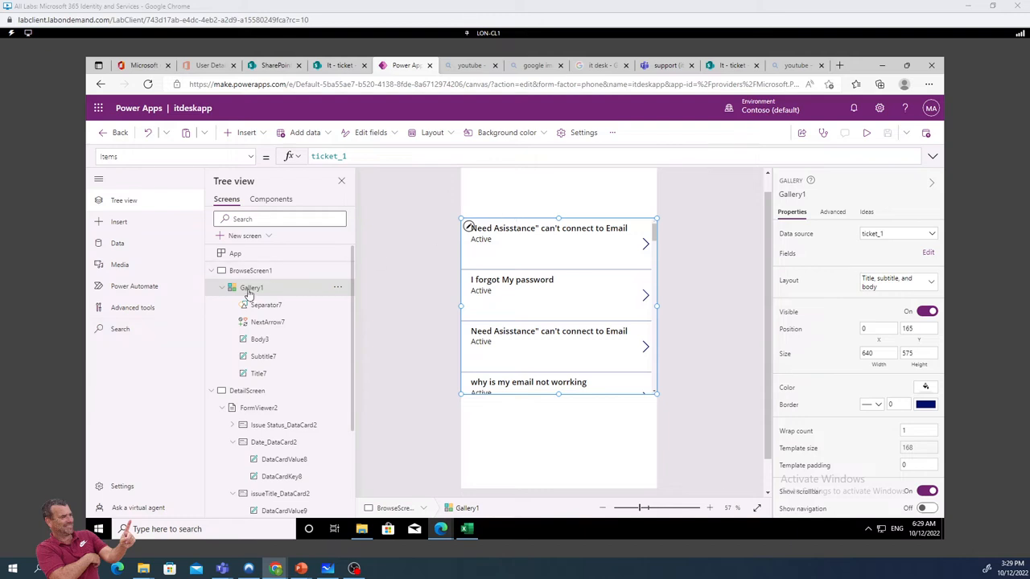
# Show the OnSelect property of Gallery1 and remove its false value from the formula
pyautogui.click(250, 160)
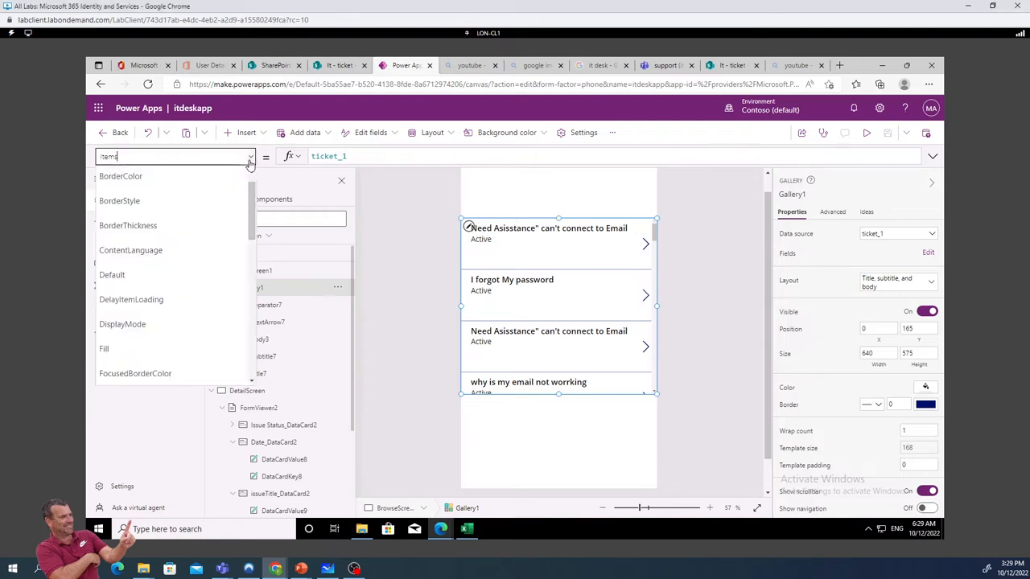
pyautogui.scroll(-1, 182, 286)
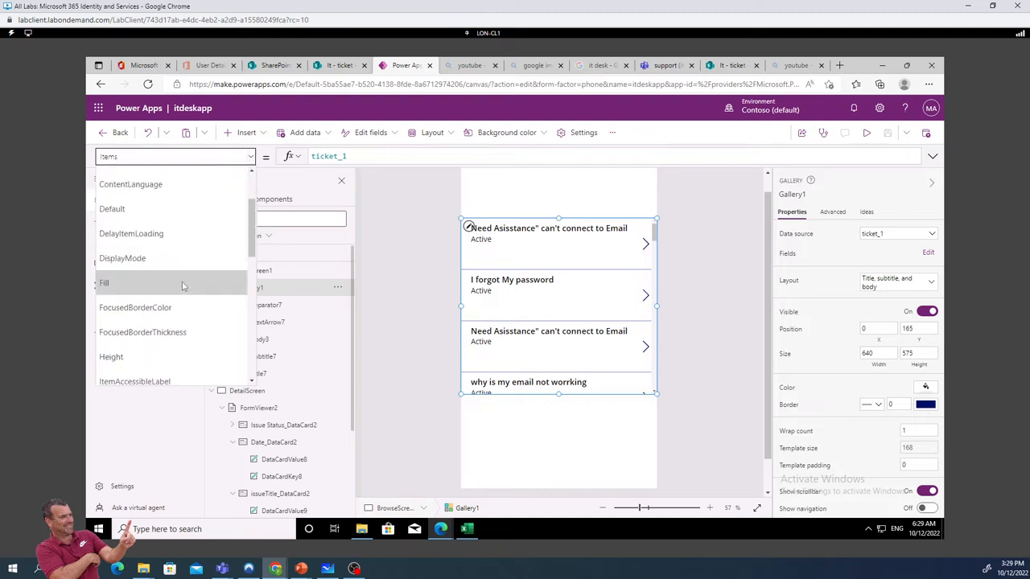
pyautogui.scroll(-2, 182, 285)
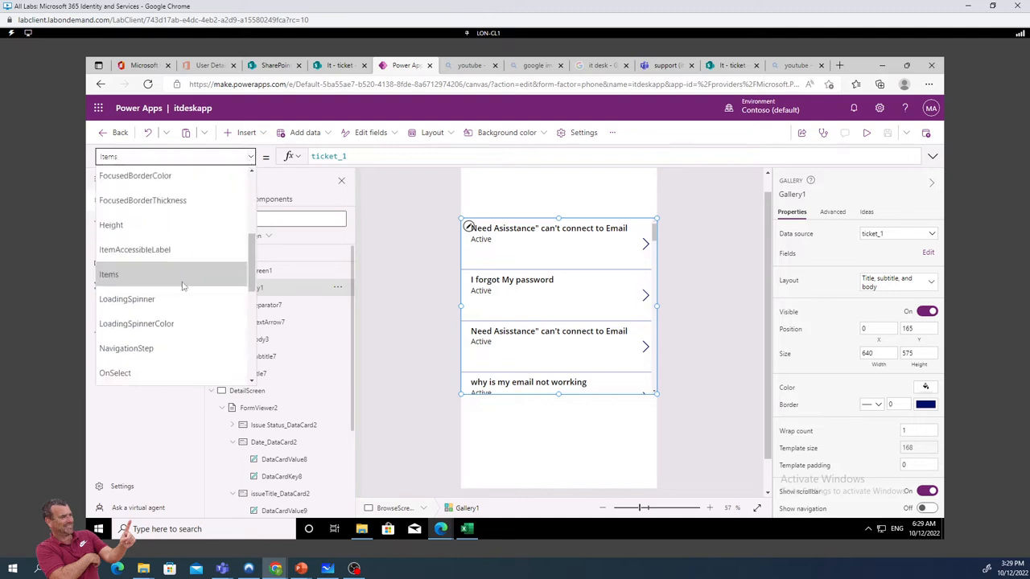
pyautogui.scroll(-1, 182, 286)
pyautogui.click(135, 306)
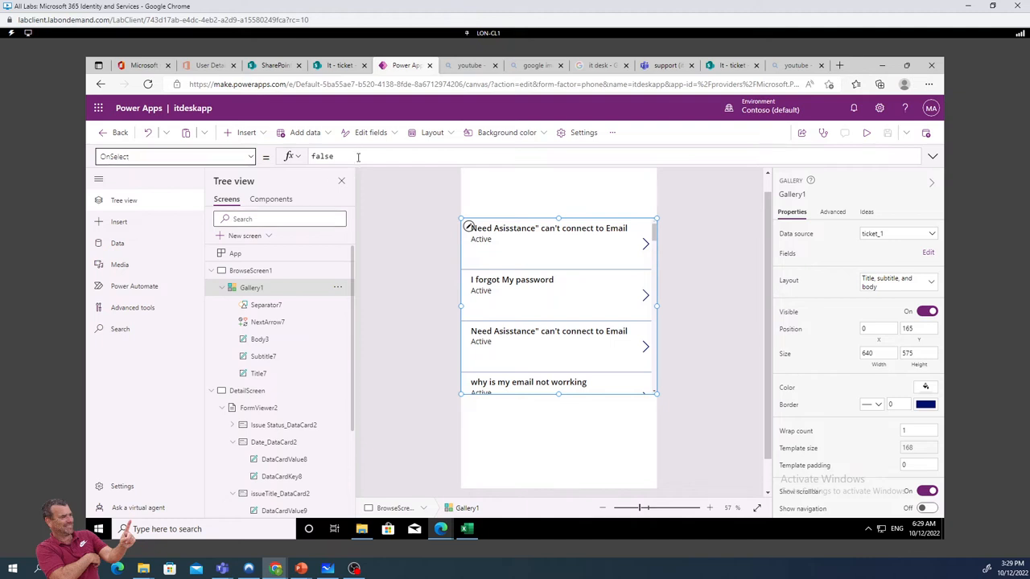
pyautogui.click(358, 156)
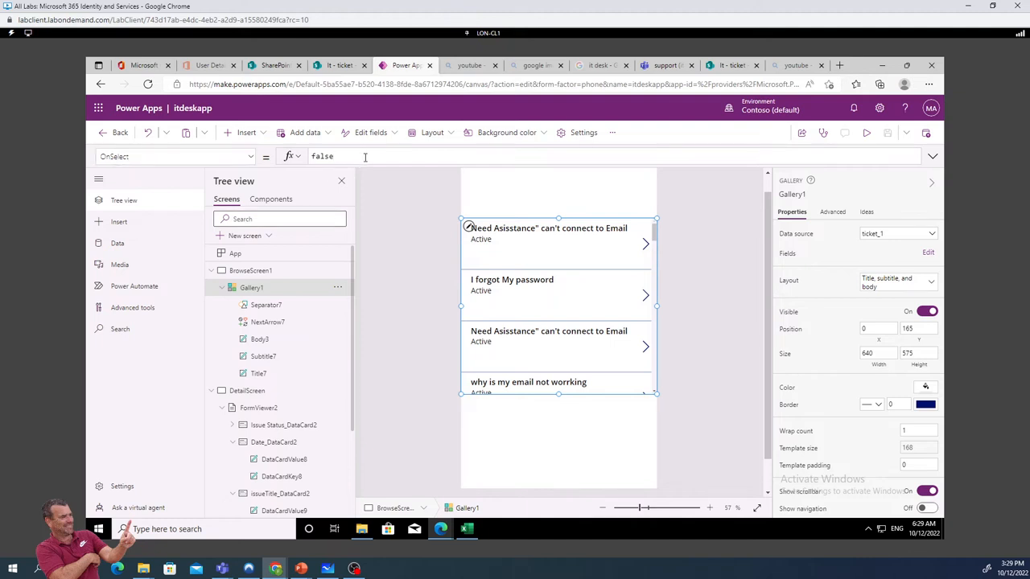
pyautogui.press('BackSpace')
pyautogui.press('BackSpace')
pyautogui.press('BackSpace')
pyautogui.press('BackSpace')
pyautogui.press('BackSpace')
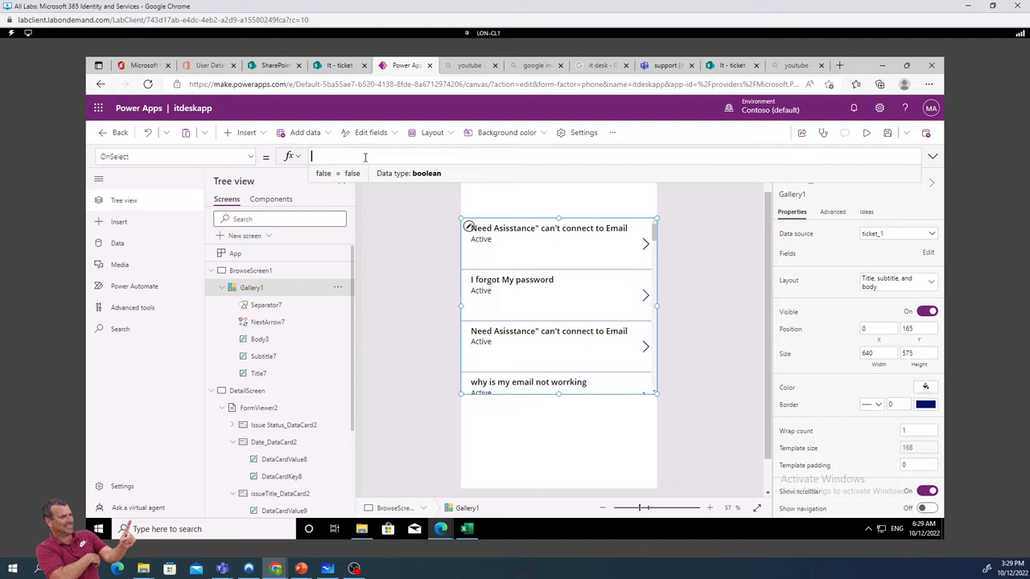
pyautogui.write('nag')
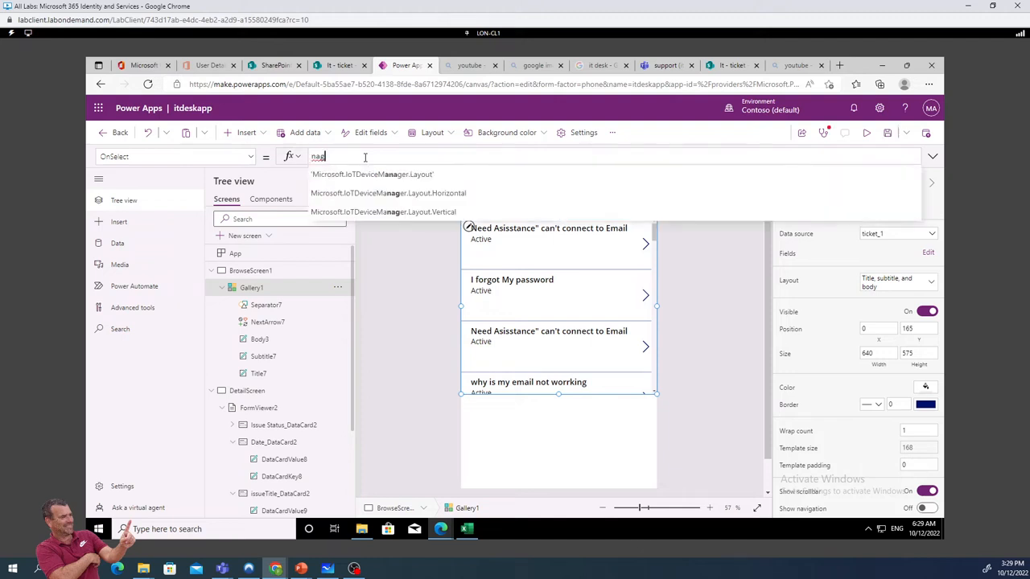
pyautogui.write('icate')
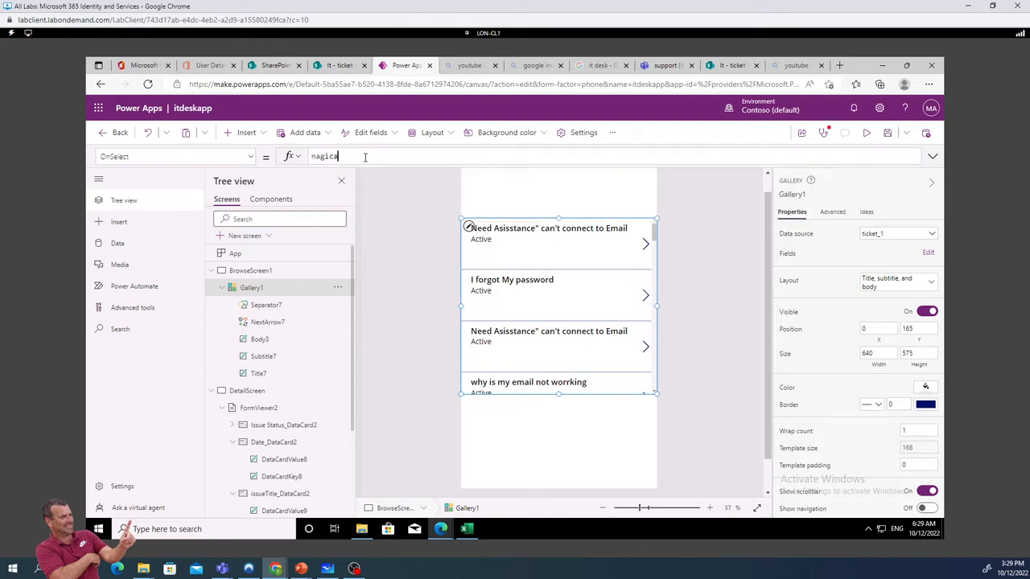
pyautogui.press('BackSpace')
pyautogui.press('BackSpace')
pyautogui.press('BackSpace')
pyautogui.press('BackSpace')
pyautogui.press('BackSpace')
pyautogui.press('BackSpace')
pyautogui.press('BackSpace')
pyautogui.press('BackSpace')
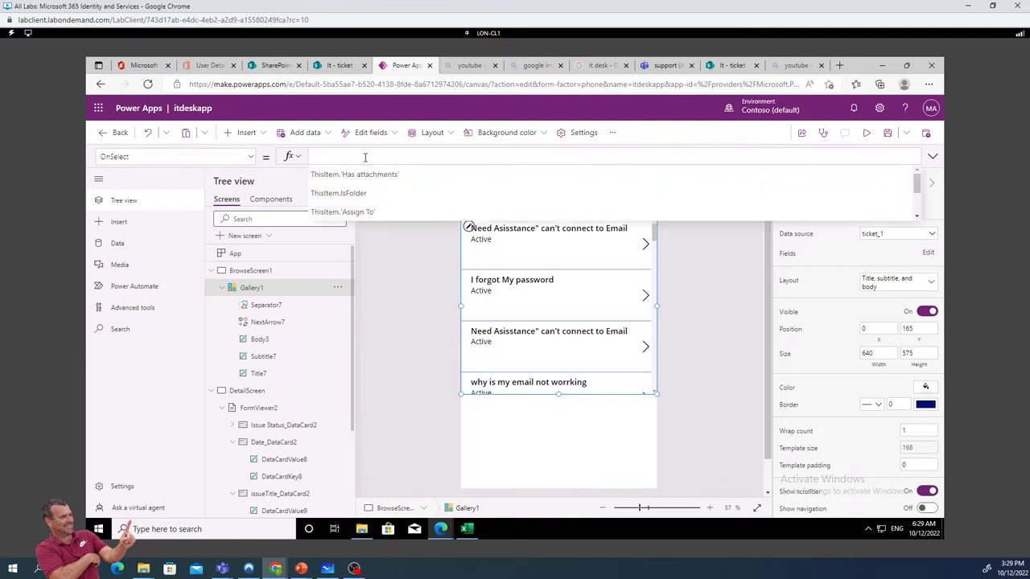
# Set the OnSelect formula of the ticket gallery to Navigate(DetailScreen)
pyautogui.write('Na')
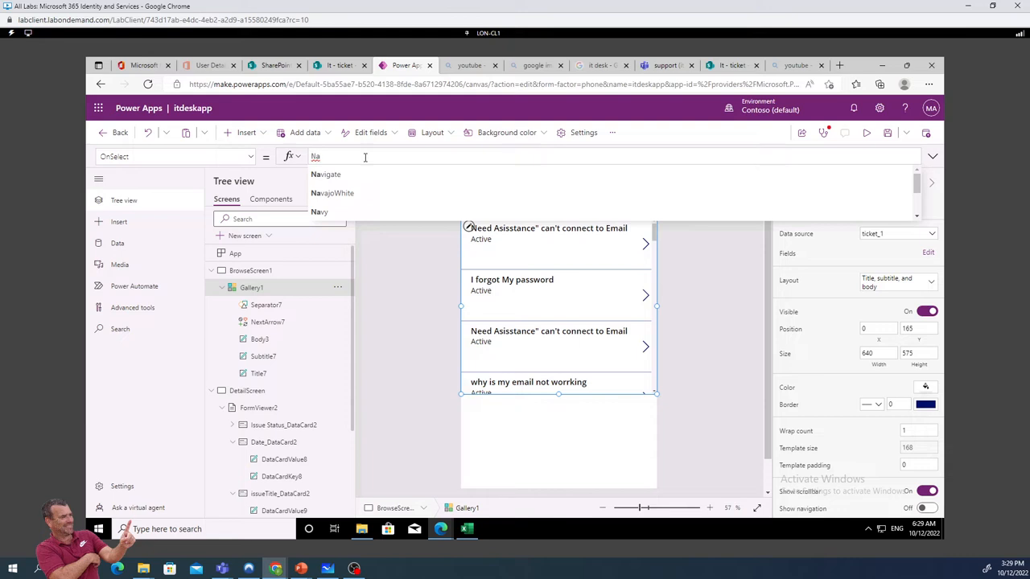
pyautogui.write('v')
pyautogui.press('Tab')
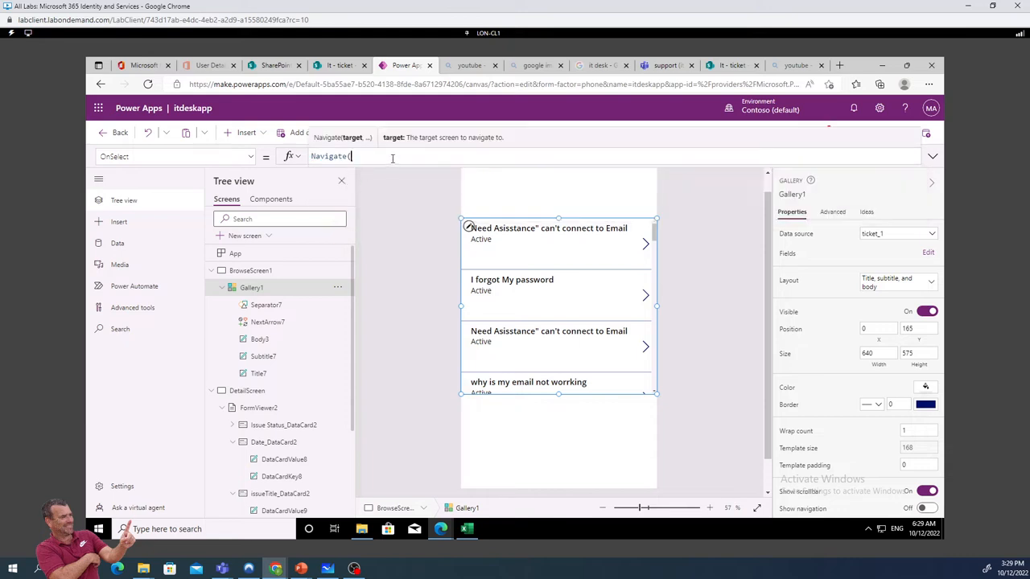
pyautogui.write('de')
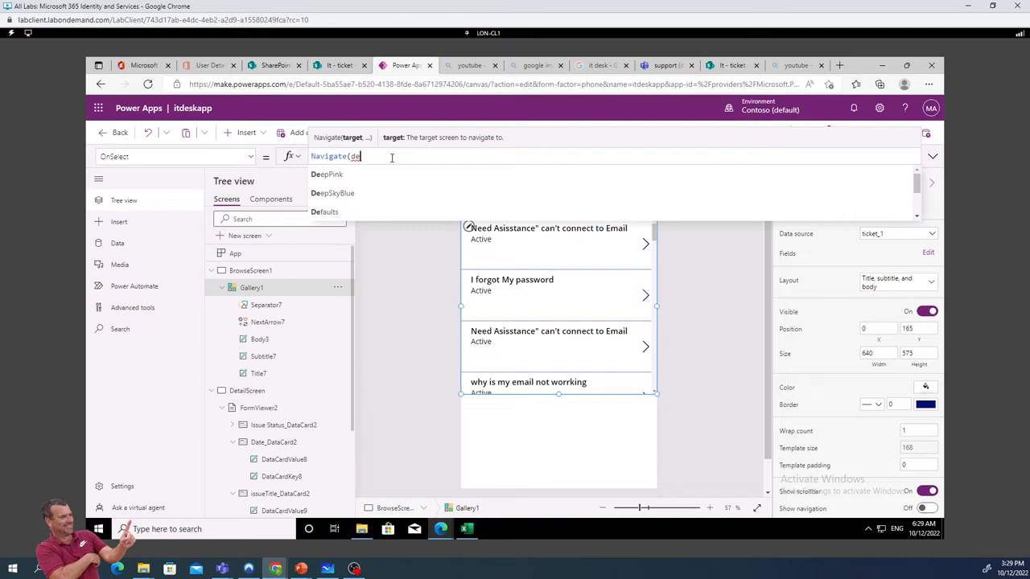
pyautogui.write('ya')
pyautogui.press('BackSpace')
pyautogui.press('BackSpace')
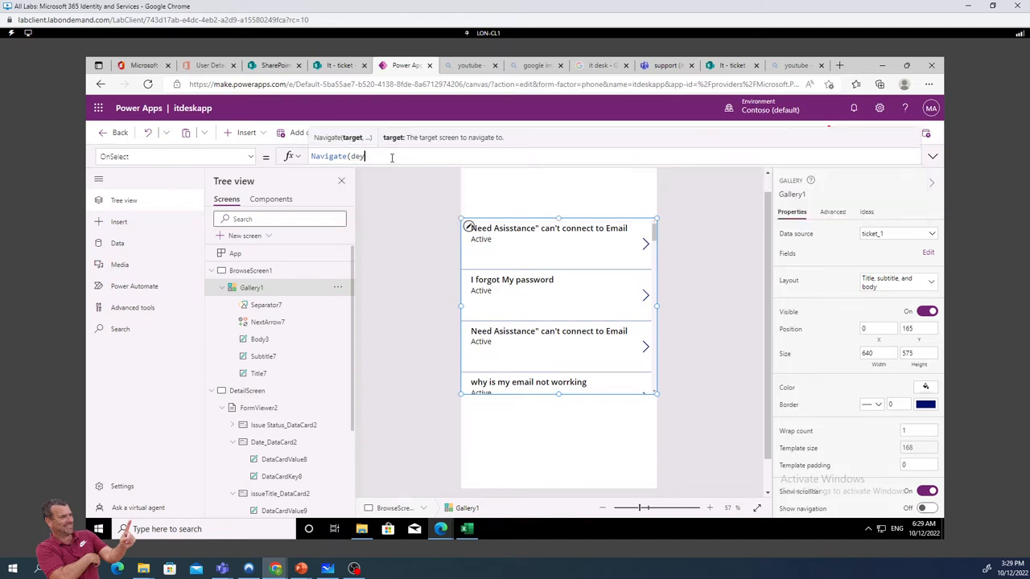
pyautogui.write('ta')
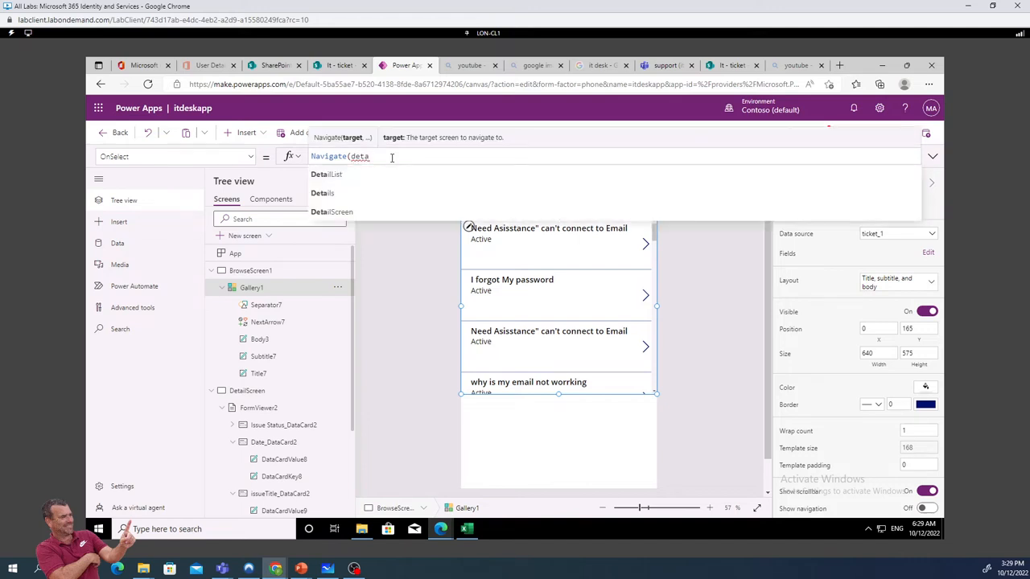
pyautogui.click(336, 214)
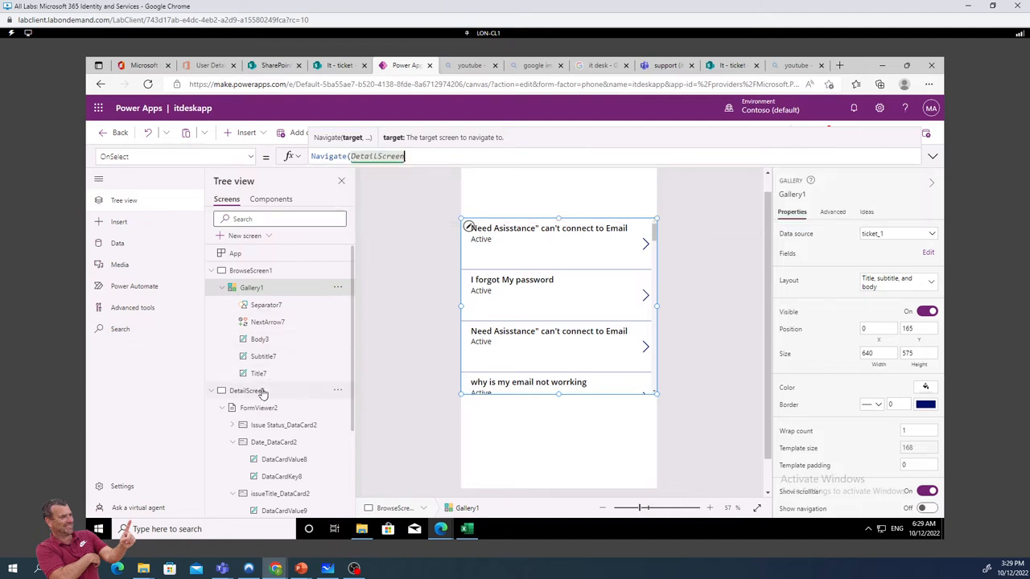
pyautogui.click(415, 160)
pyautogui.write(')')
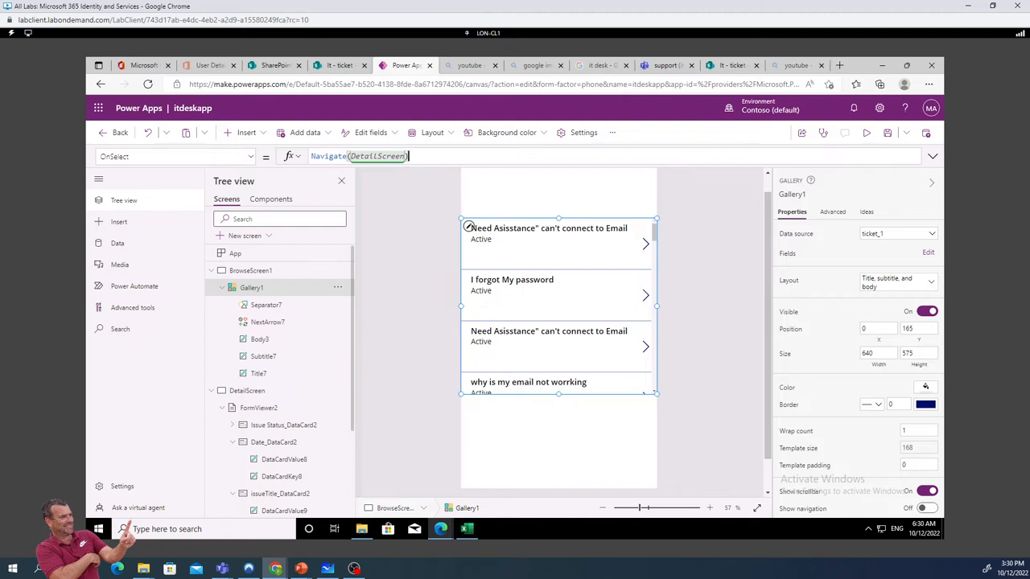
# Preview the app, open the first ticket in the gallery to test the navigation, and return to editing
pyautogui.click(866, 135)
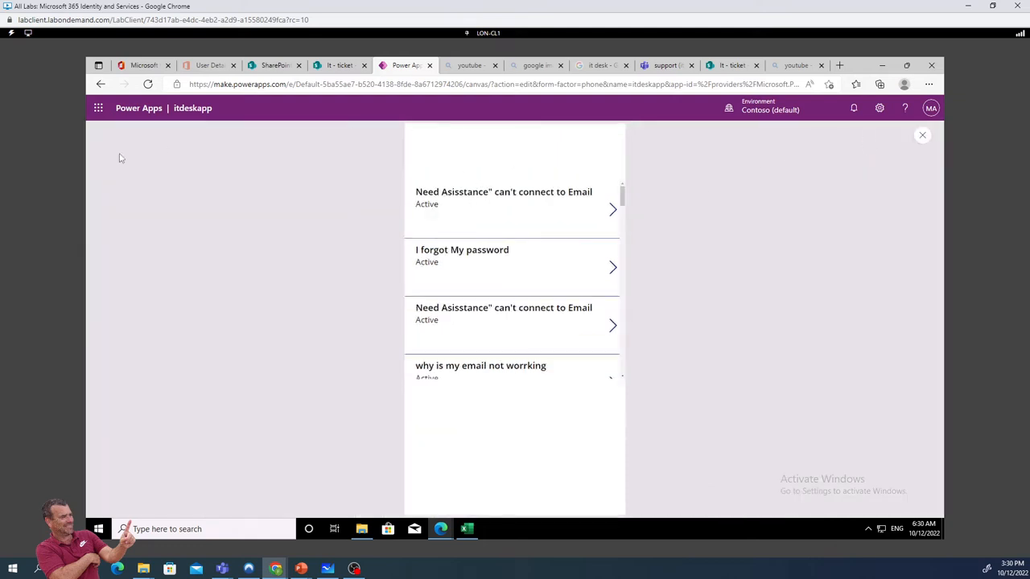
pyautogui.click(476, 197)
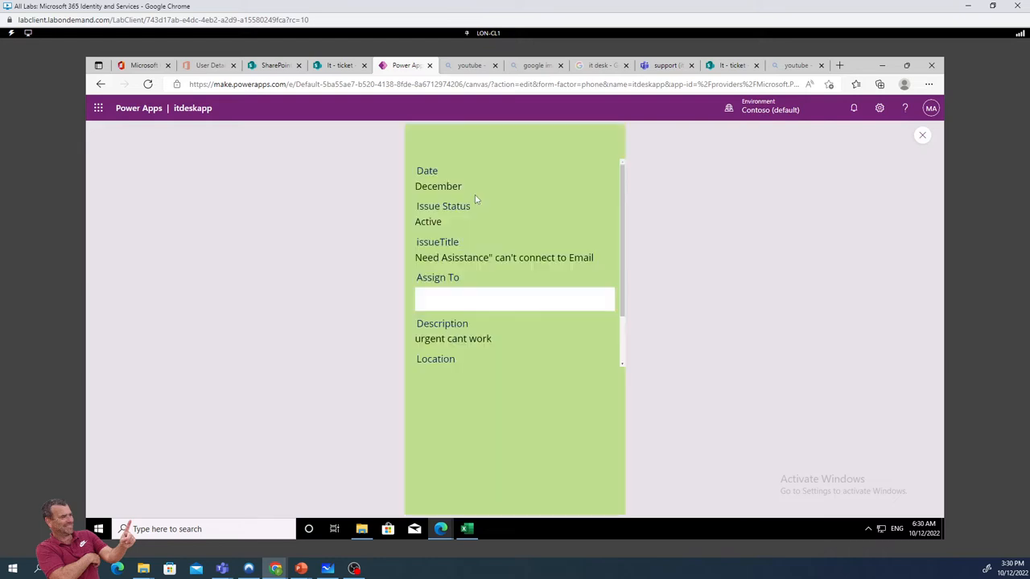
pyautogui.click(922, 135)
pyautogui.click(616, 363)
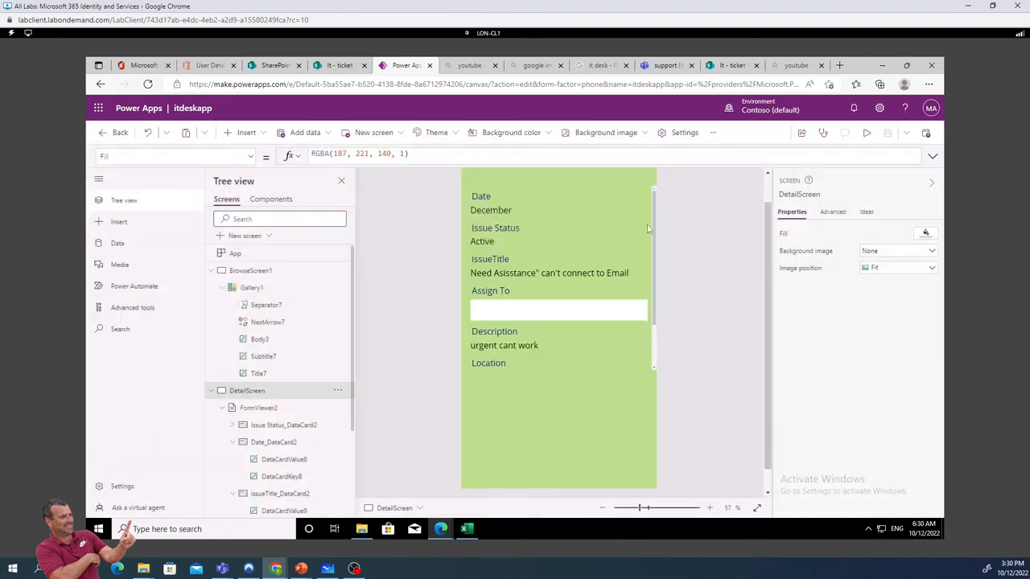
# Preview DetailScreen, look through the fields of the display form, and close the preview
pyautogui.click(865, 134)
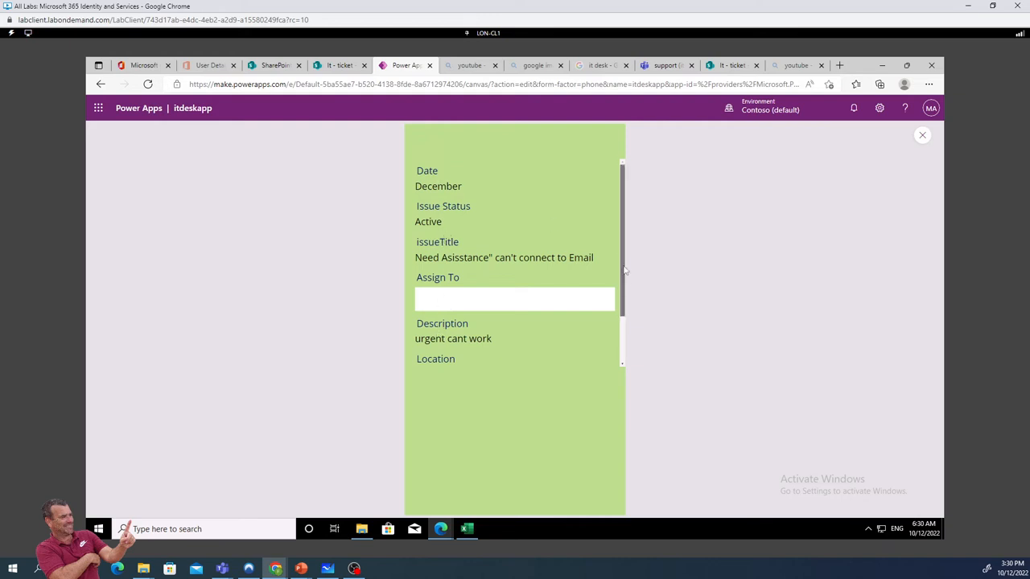
pyautogui.scroll(-2, 626, 316)
pyautogui.scroll(2, 625, 182)
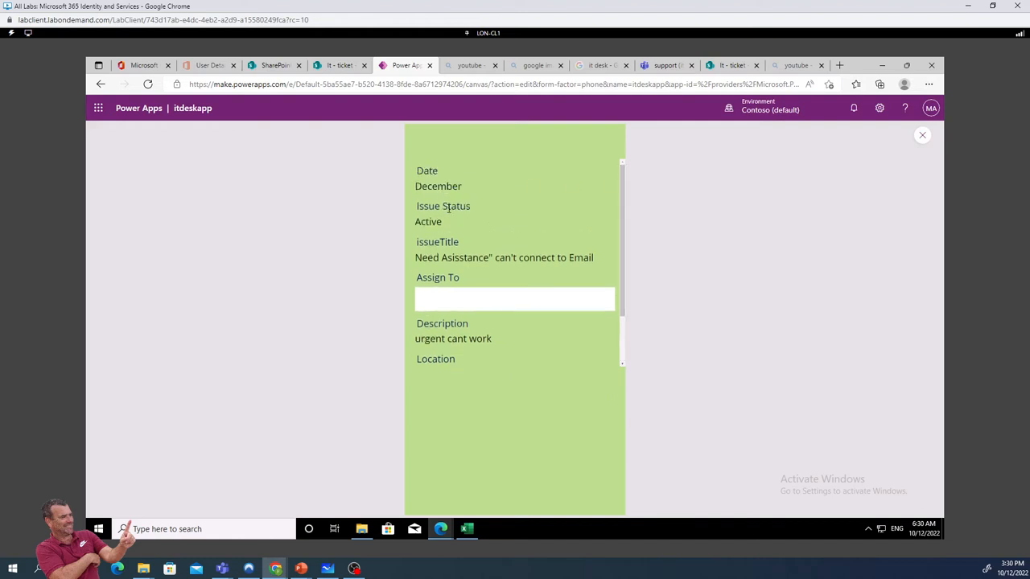
pyautogui.click(922, 135)
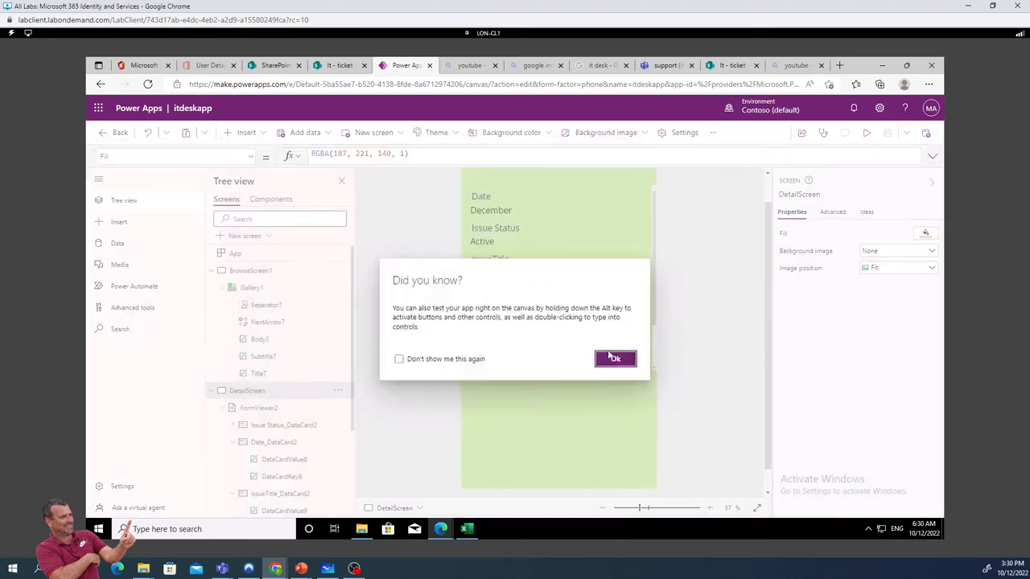
pyautogui.click(614, 358)
# Preview the app from BrowseScreen1, open the third ticket in the gallery, and leave the preview
pyautogui.click(251, 271)
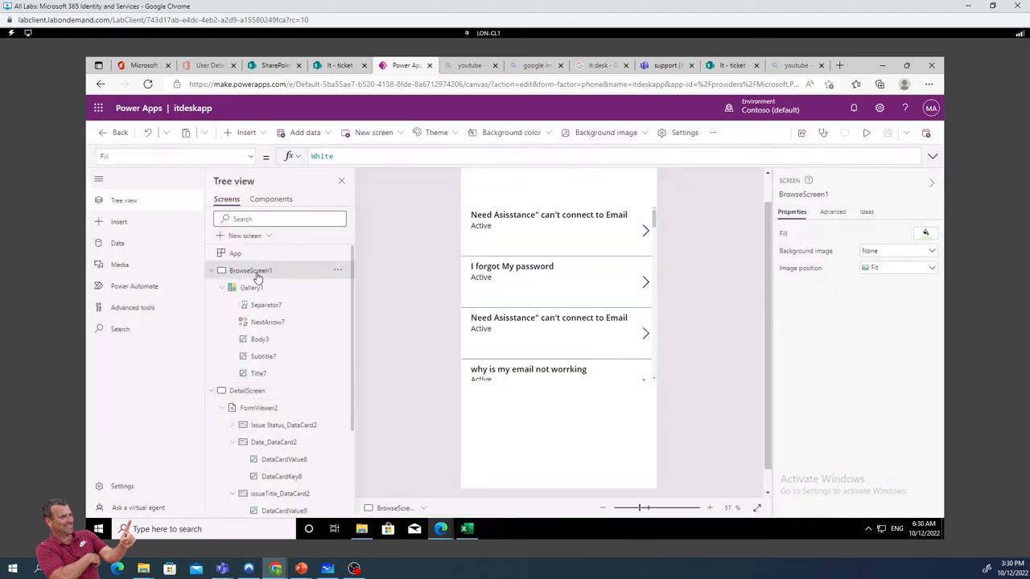
pyautogui.click(865, 133)
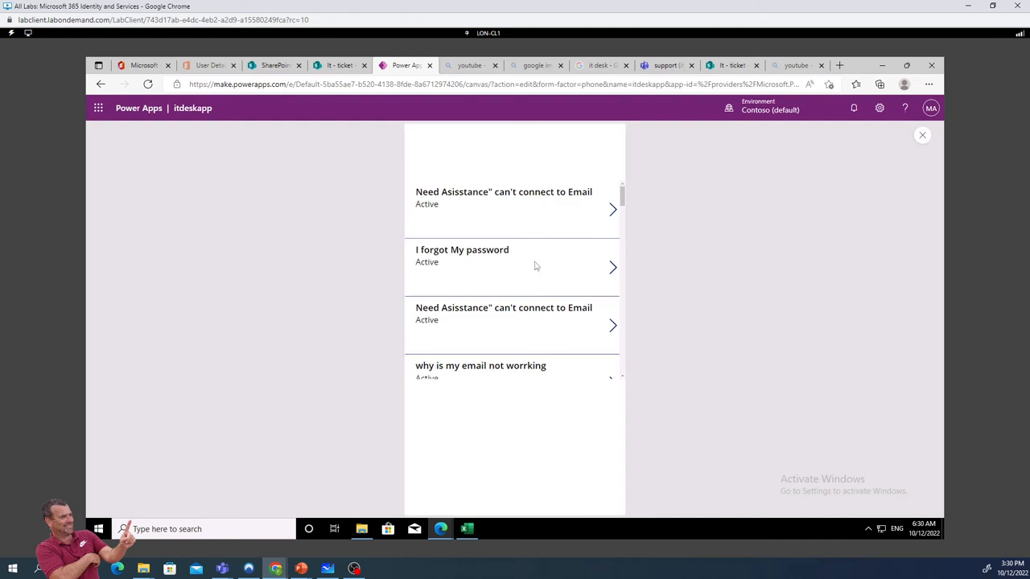
pyautogui.click(503, 316)
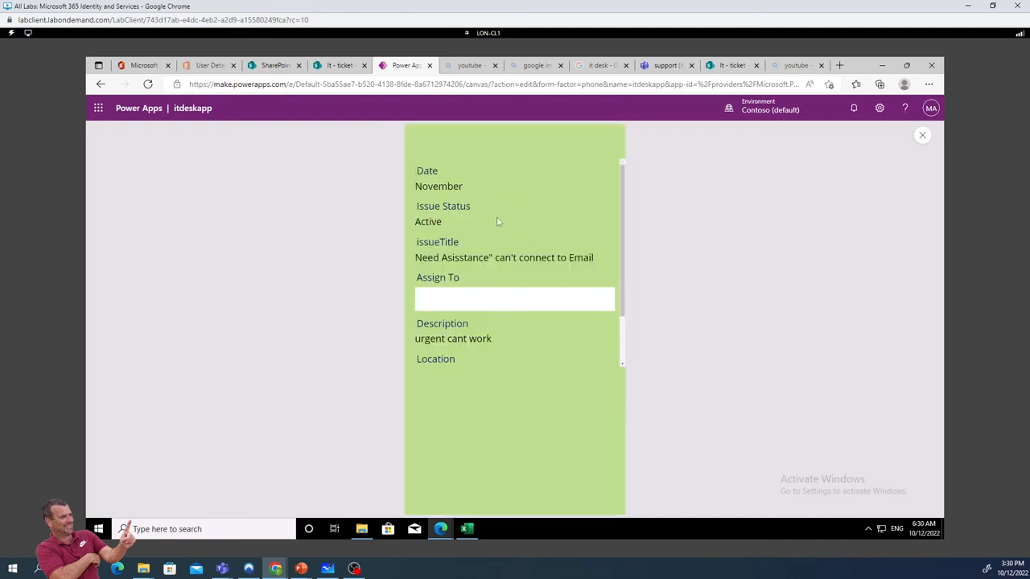
pyautogui.click(923, 135)
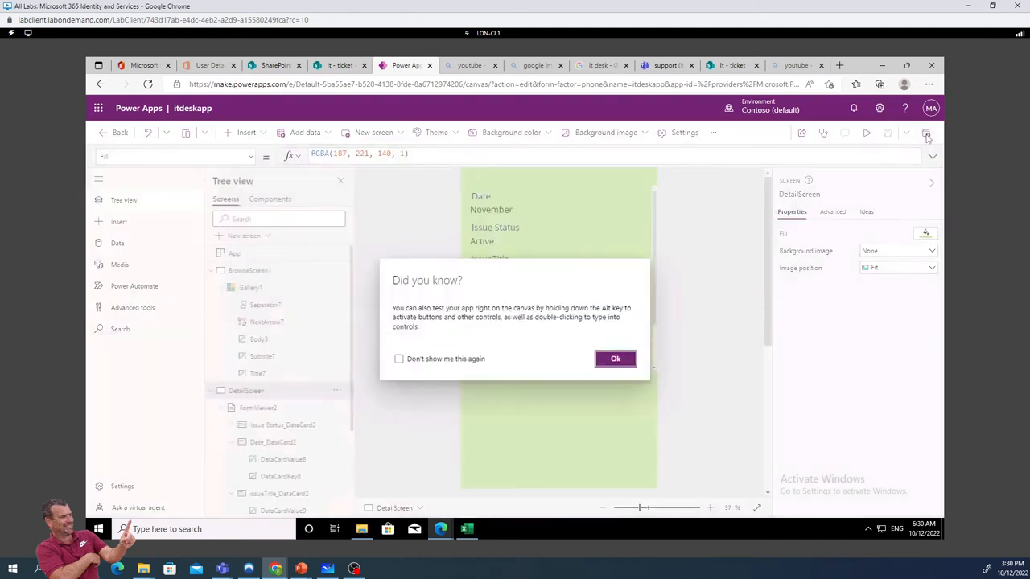
pyautogui.click(616, 358)
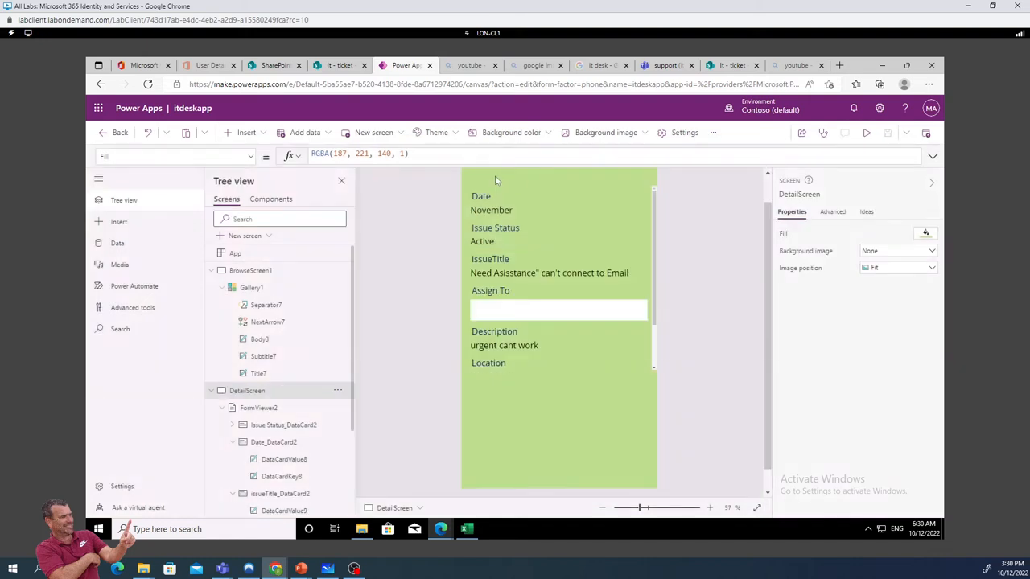
# Move the display form on DetailScreen down to a Y position of about 156
pyautogui.click(262, 273)
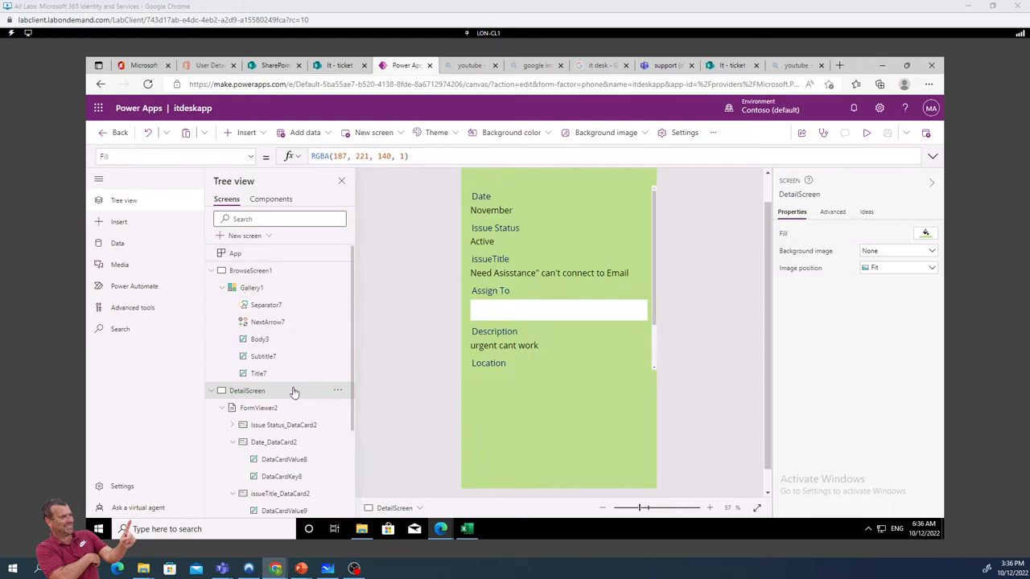
pyautogui.click(258, 408)
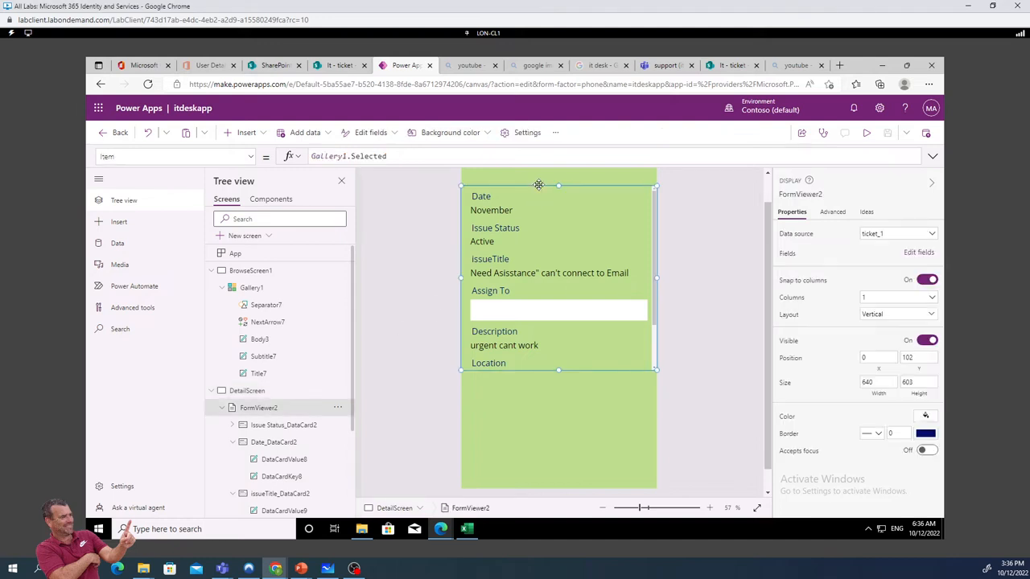
pyautogui.moveTo(539, 186); pyautogui.dragTo(539, 202)
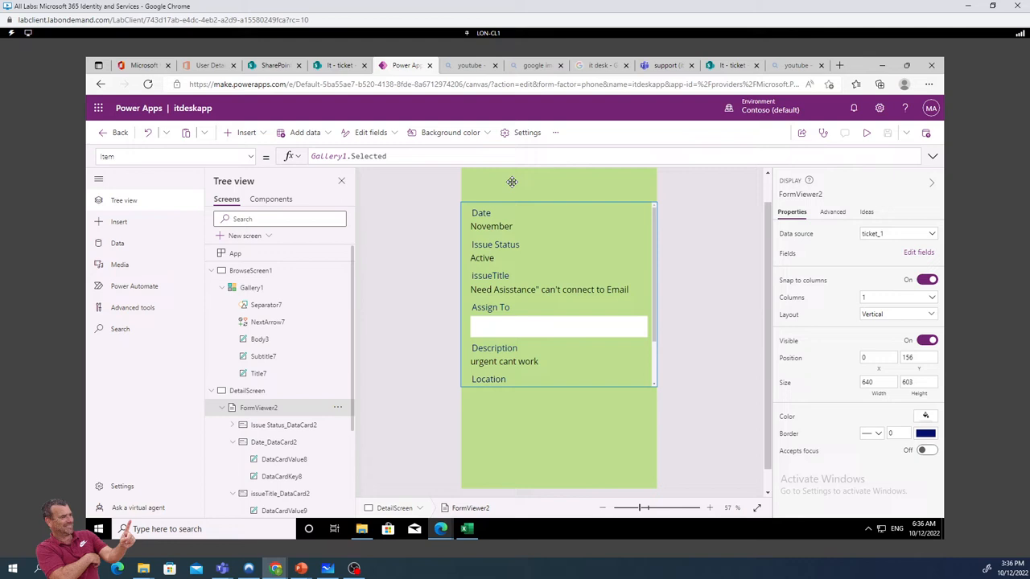
# Insert a Back arrow icon on DetailScreen and place it above the form at about X 42, Y 66
pyautogui.click(246, 133)
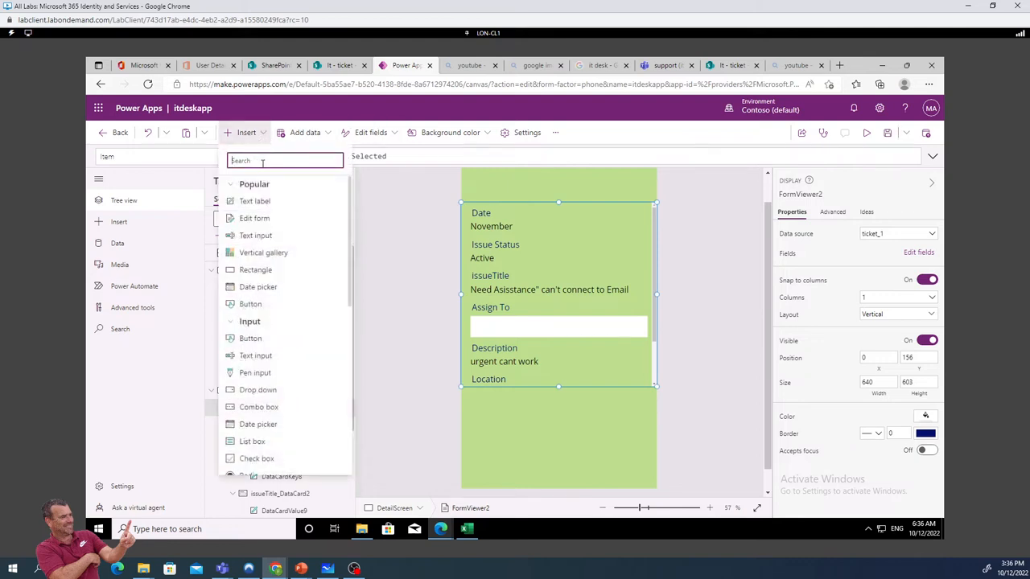
pyautogui.write('back')
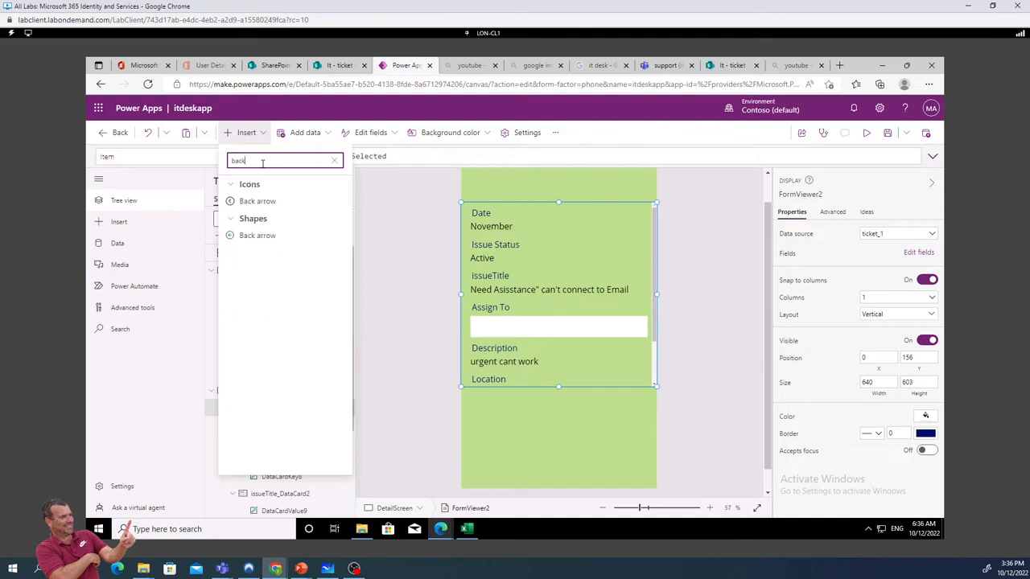
pyautogui.click(258, 201)
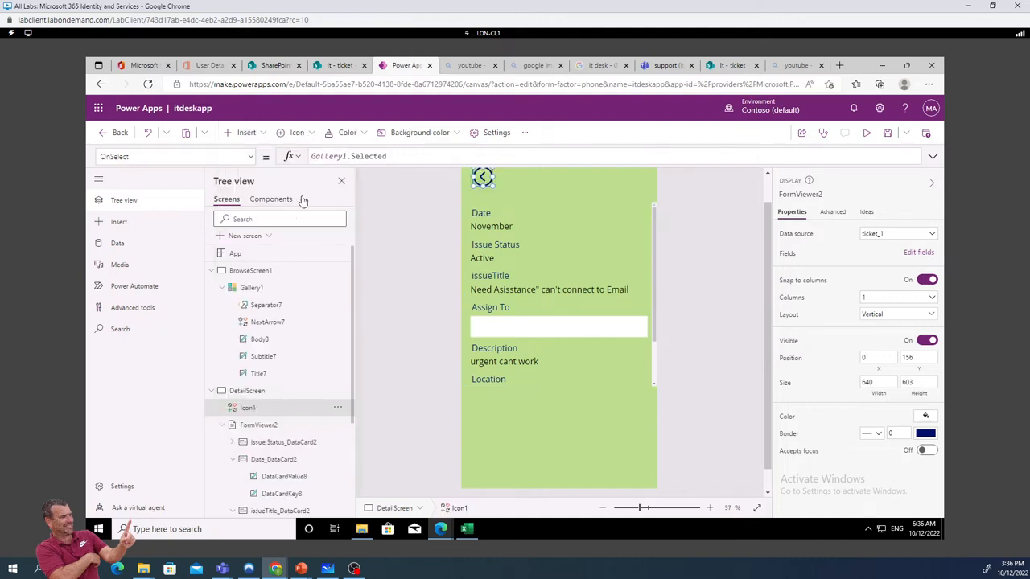
pyautogui.moveTo(483, 176); pyautogui.dragTo(486, 184)
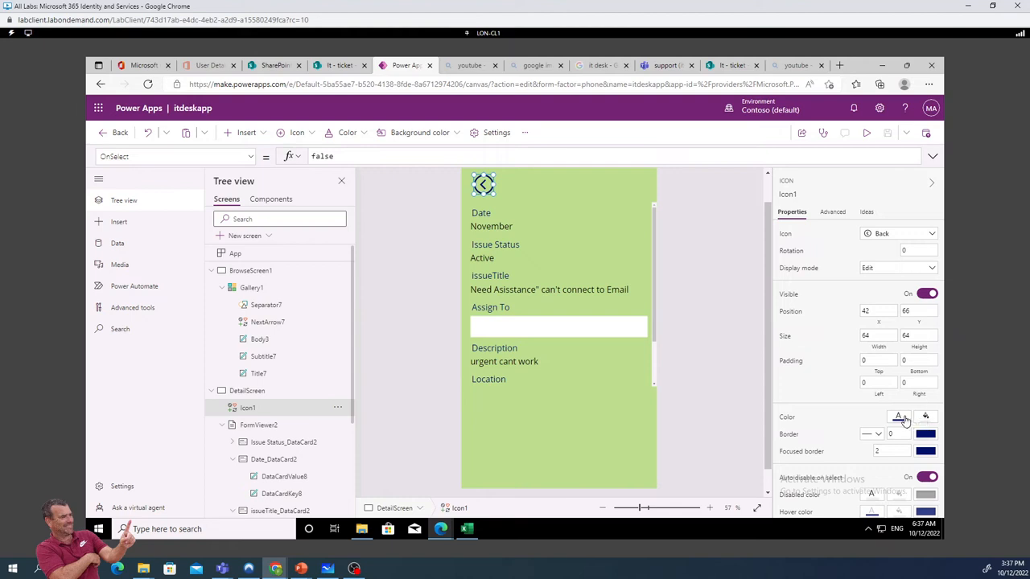
# Change the back arrow icon's color to the light orange theme color
pyautogui.click(902, 419)
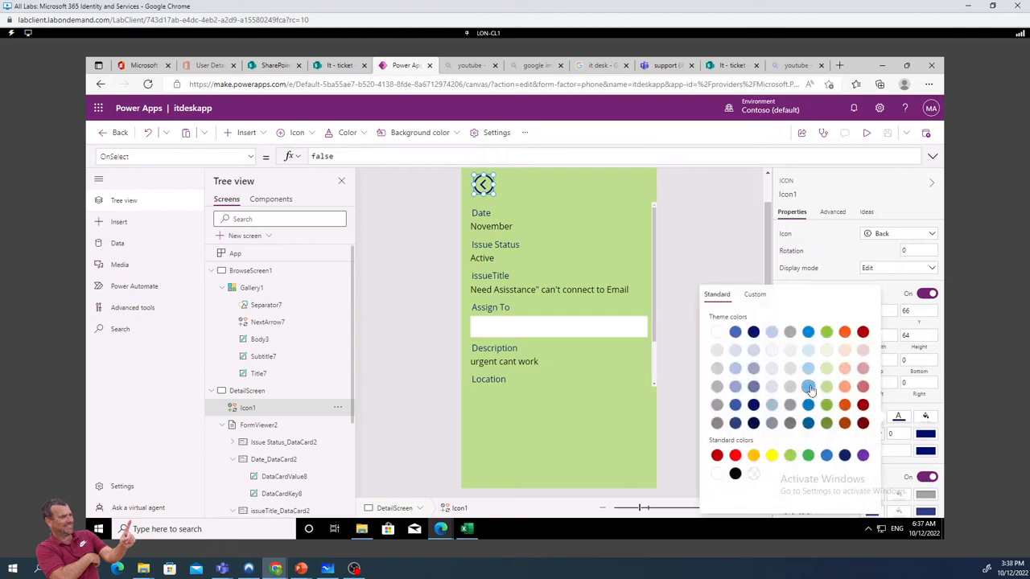
pyautogui.click(843, 386)
pyautogui.click(712, 238)
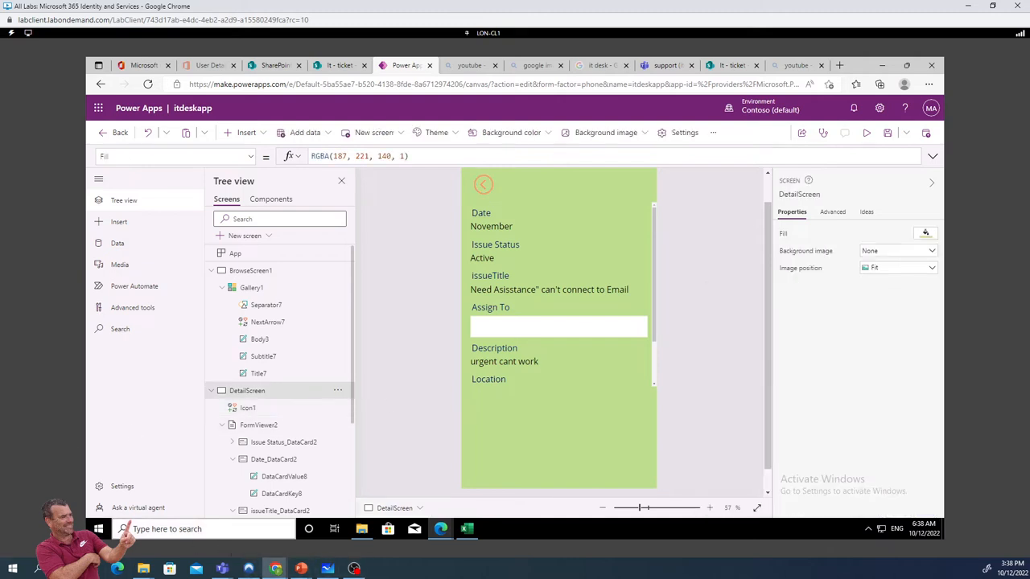
# Try the text "Back to Home" as the back arrow icon's tooltip, and clear it again
pyautogui.click(256, 412)
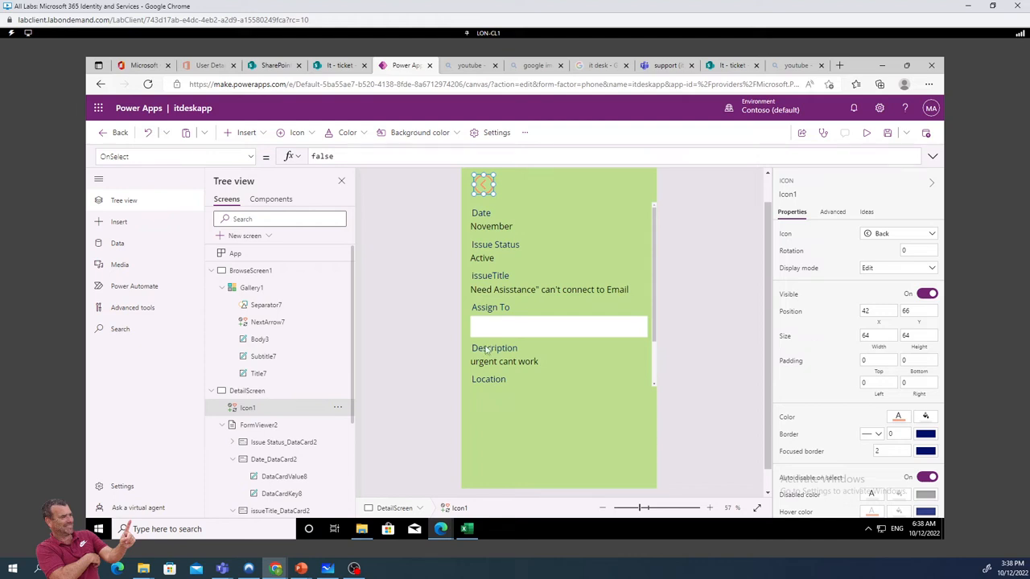
pyautogui.scroll(-1, 853, 359)
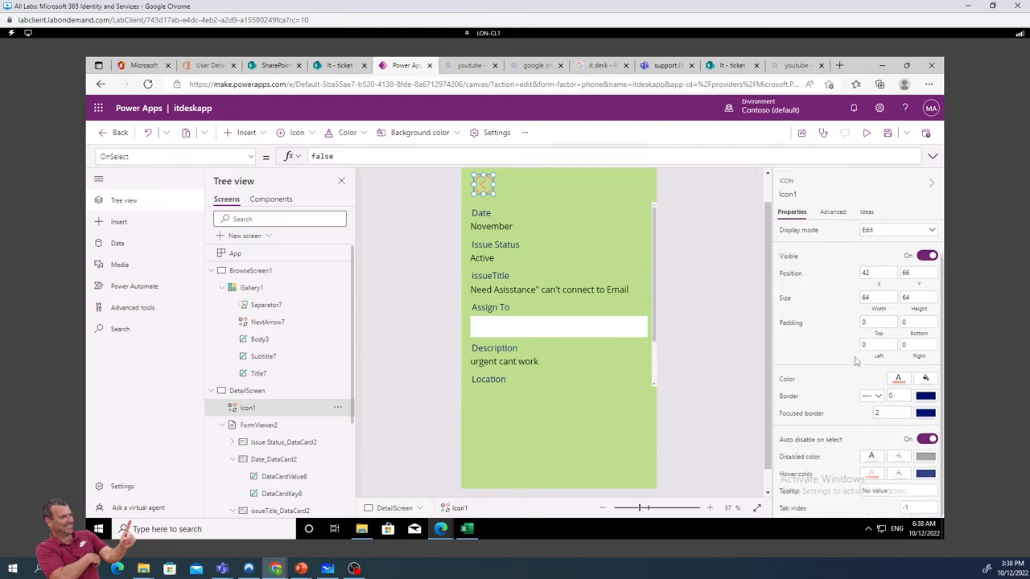
pyautogui.click(873, 491)
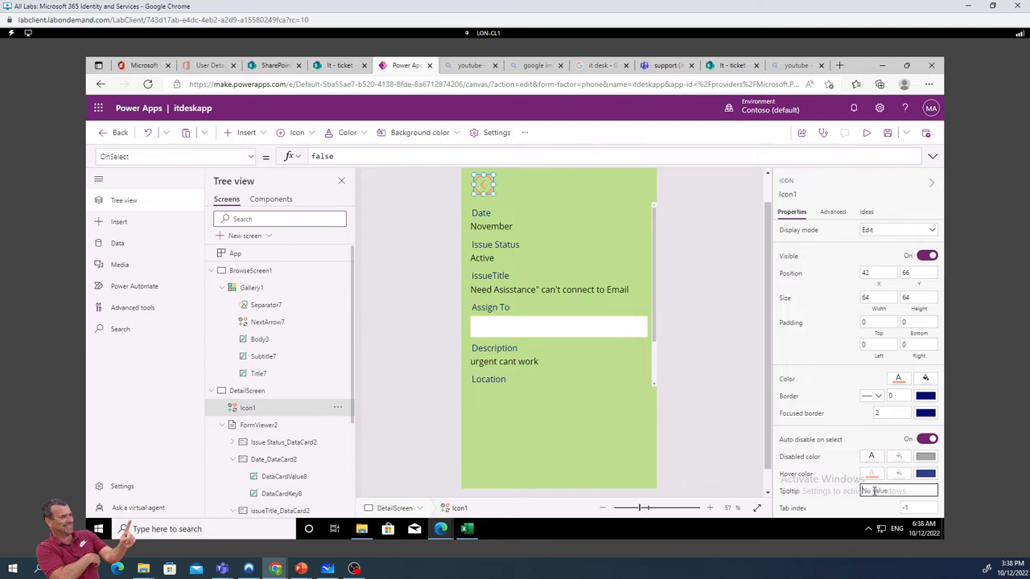
pyautogui.write('Back to Home')
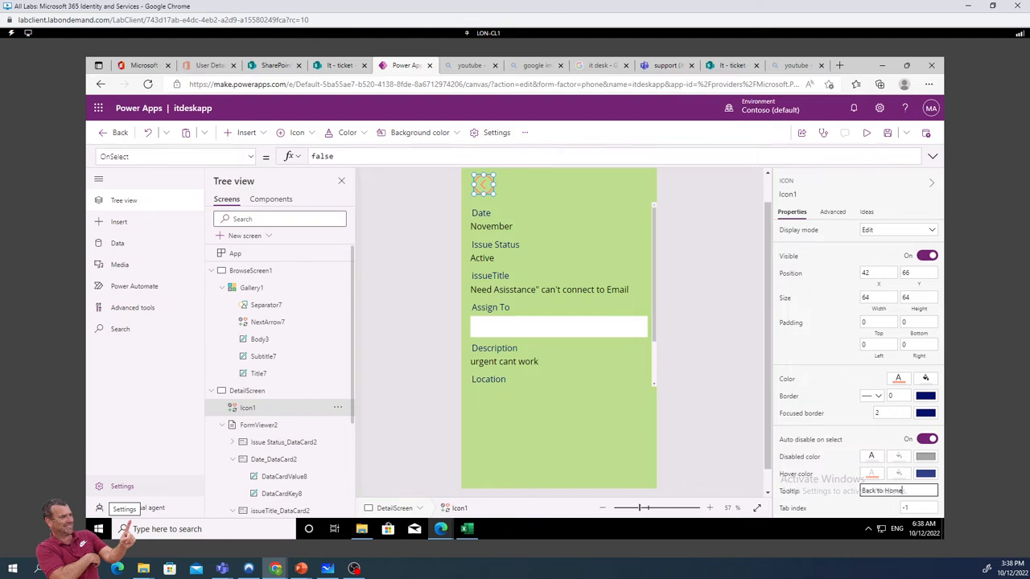
pyautogui.press('BackSpace')
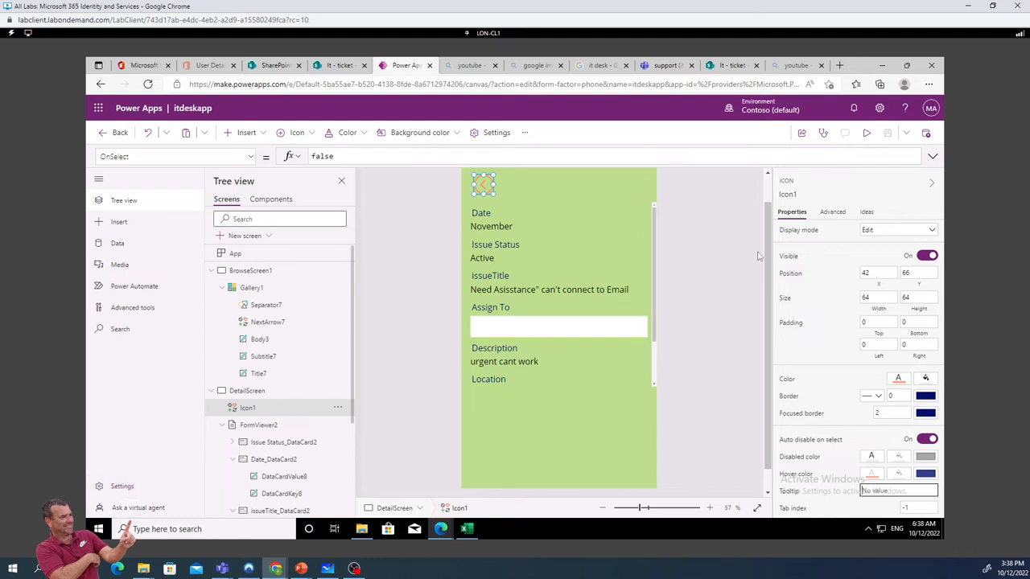
# Set the back arrow icon's OnSelect formula on DetailScreen to Navigate(BrowseScreen1)
pyautogui.click(486, 187)
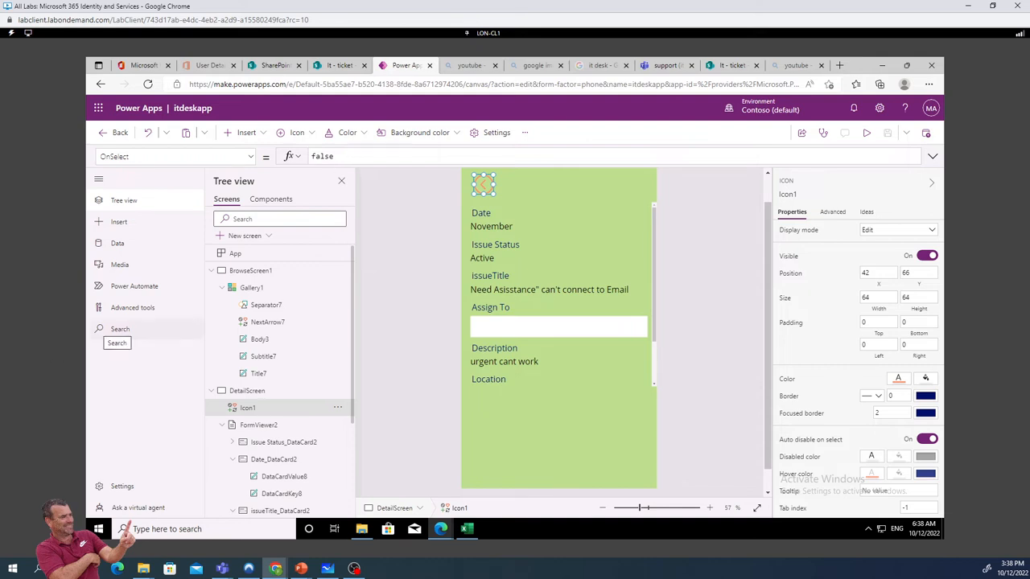
pyautogui.click(349, 158)
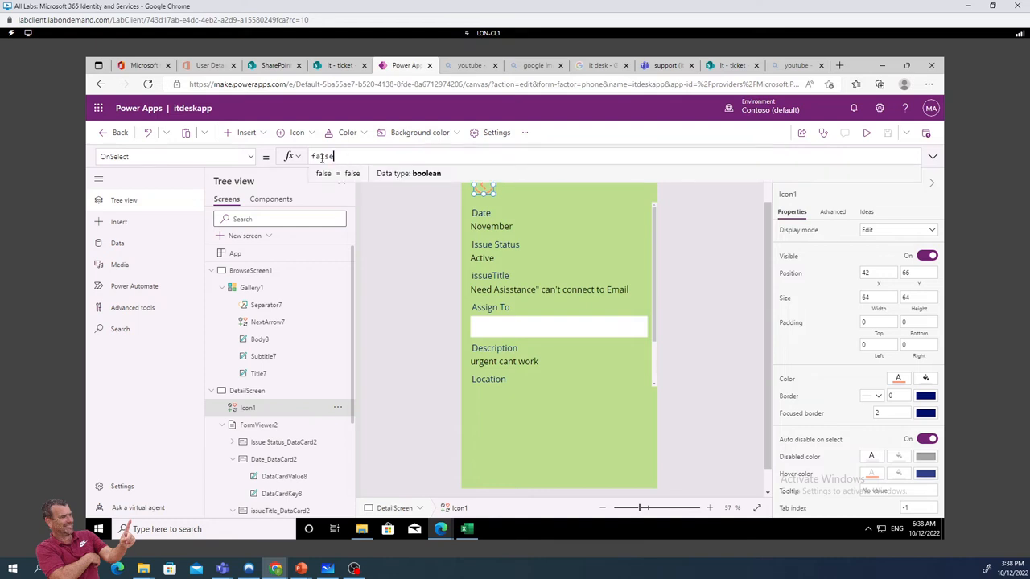
pyautogui.doubleClick(322, 158)
pyautogui.write('na')
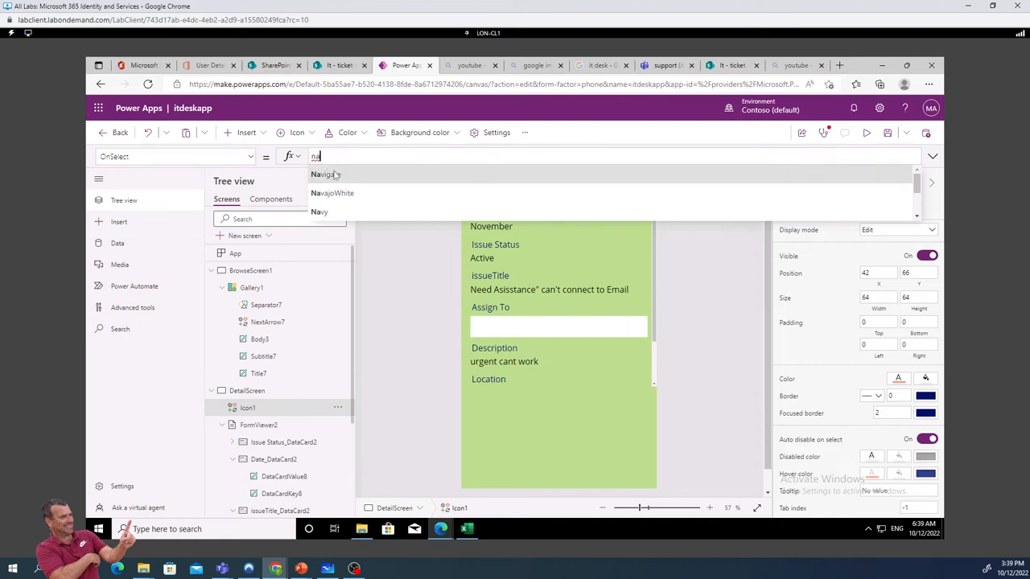
pyautogui.click(333, 175)
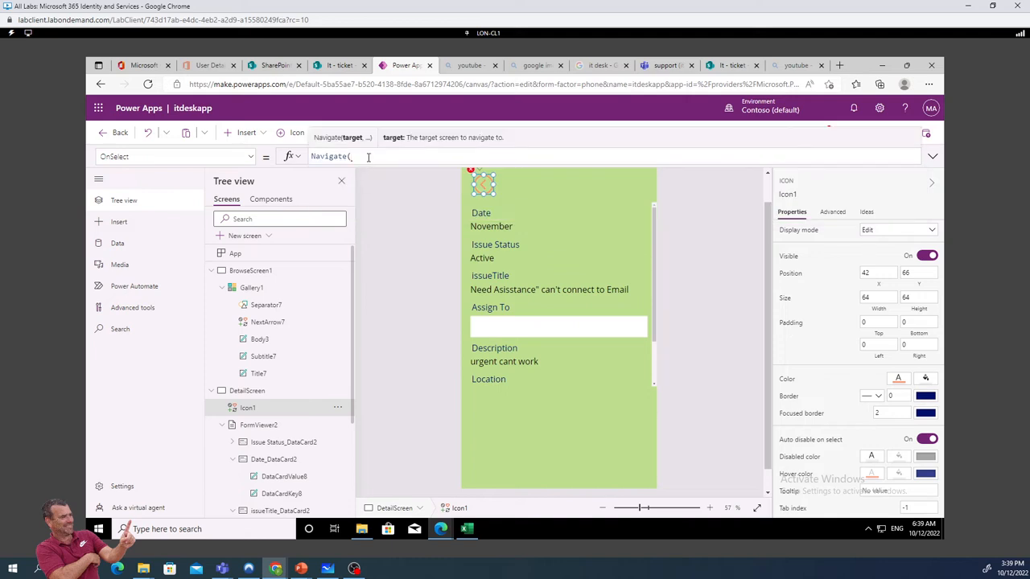
pyautogui.write('brow')
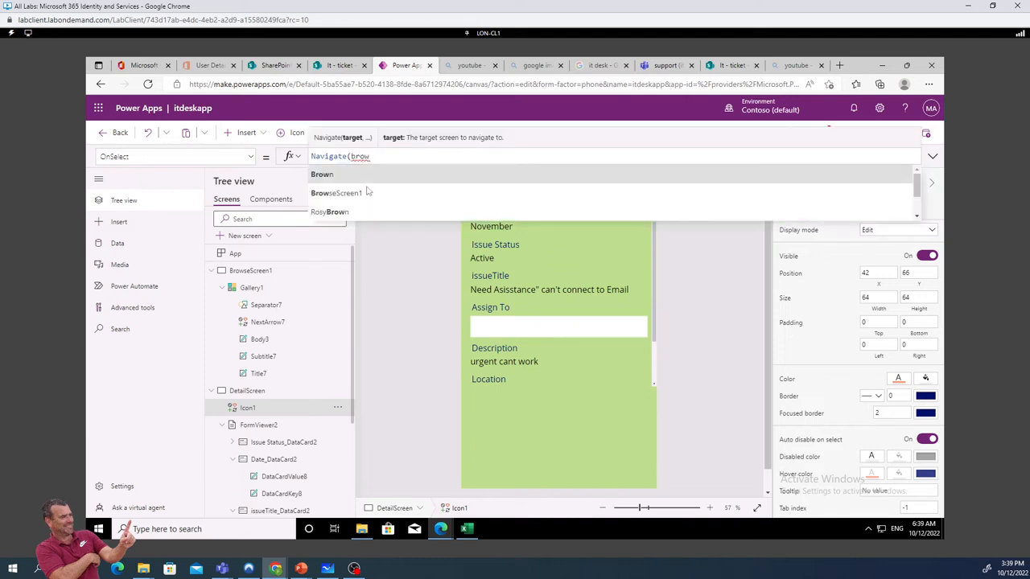
pyautogui.click(367, 192)
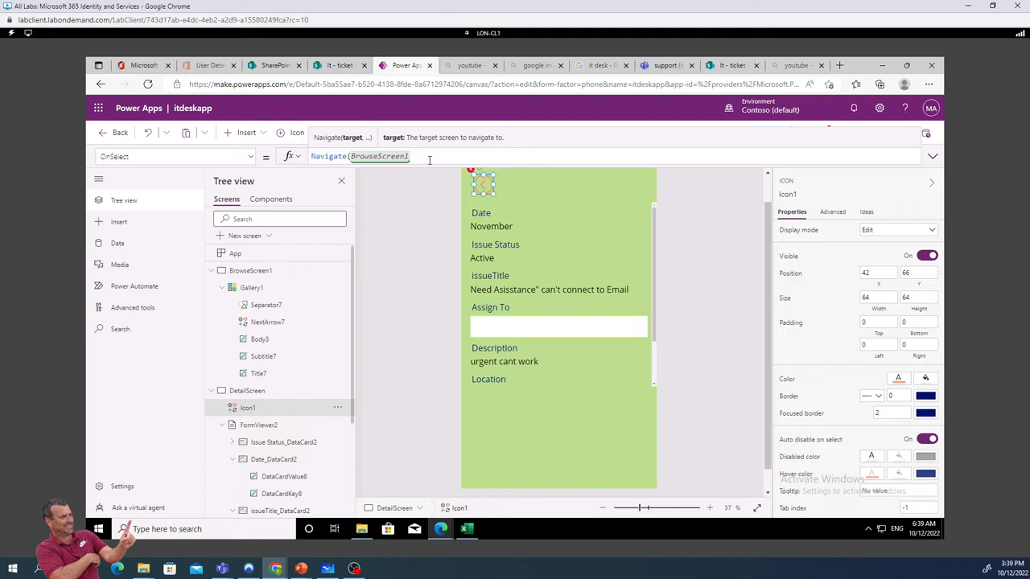
pyautogui.write(')')
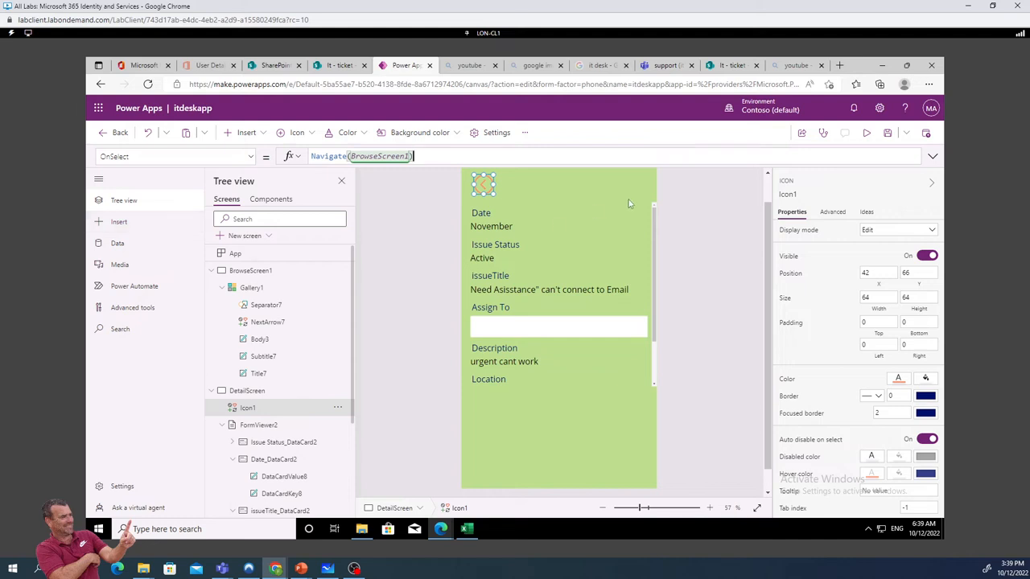
# Preview the app from BrowseScreen1, testing the first ticket's link to its details and the back arrow's return to the gallery
pyautogui.click(256, 271)
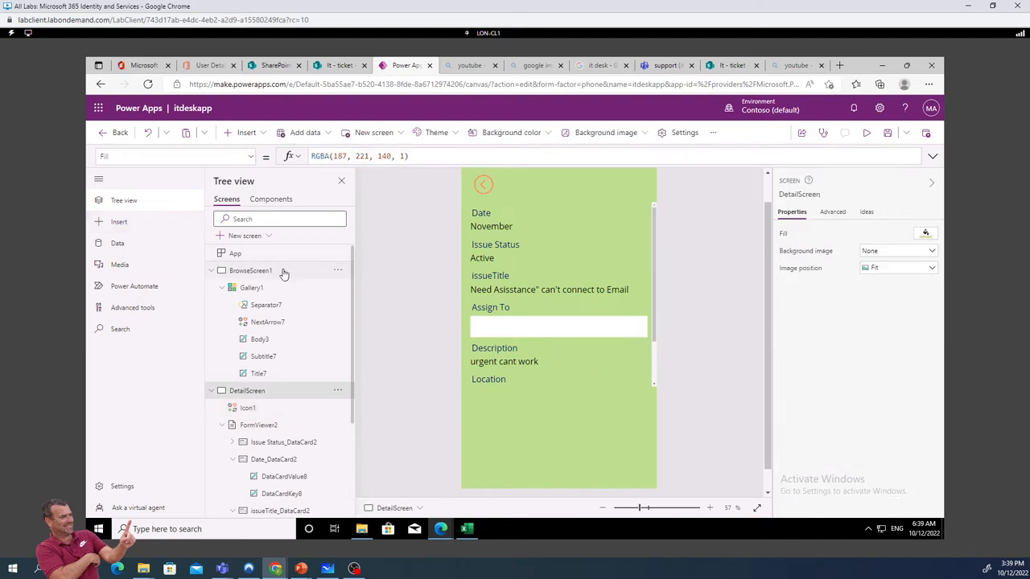
pyautogui.click(865, 133)
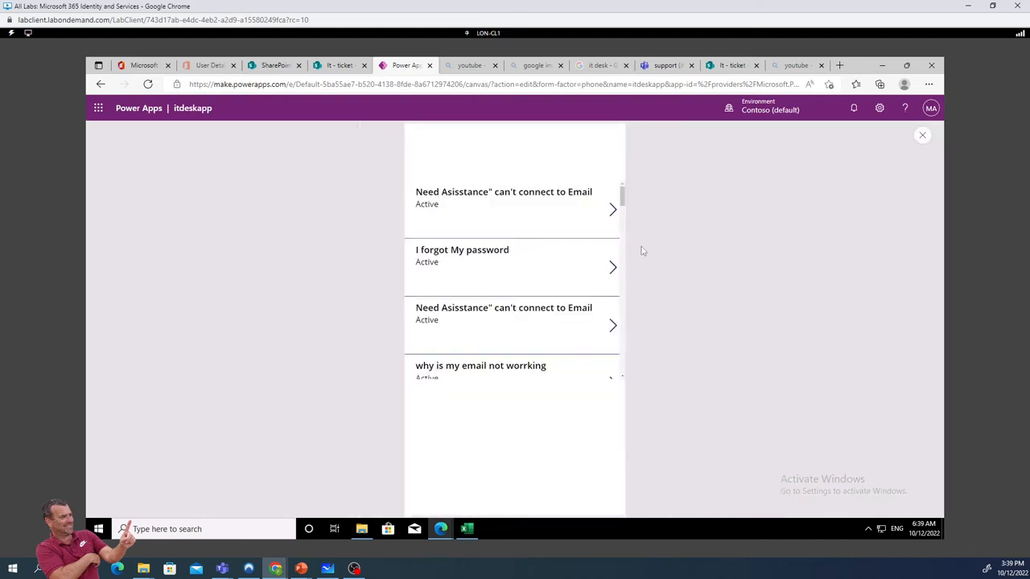
pyautogui.click(496, 204)
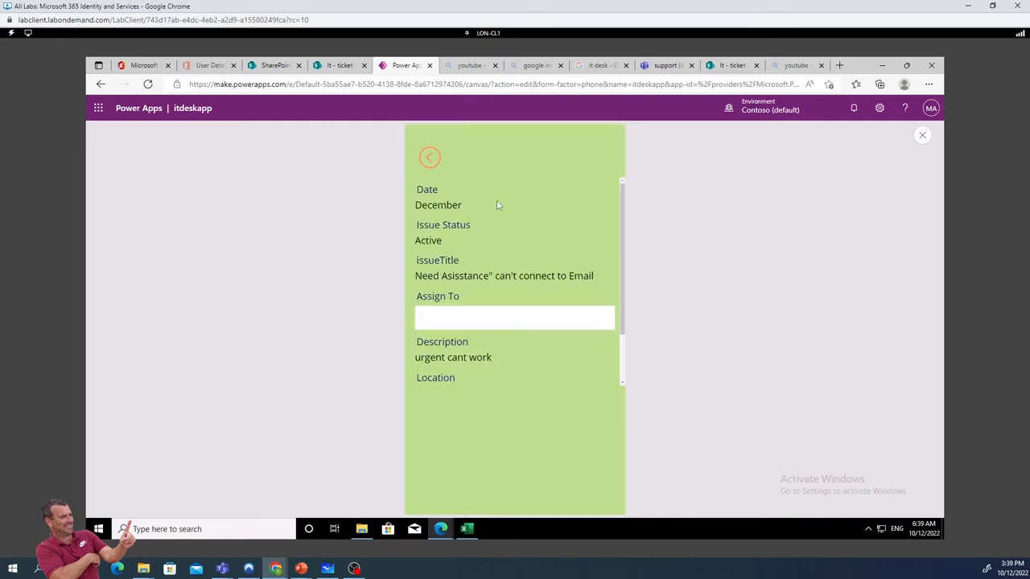
pyautogui.click(429, 160)
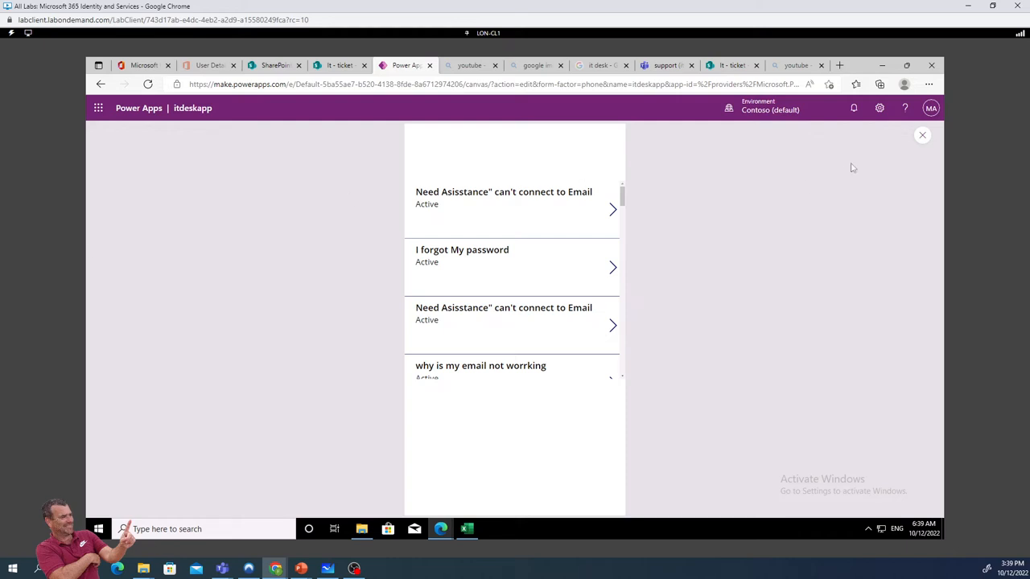
pyautogui.click(923, 135)
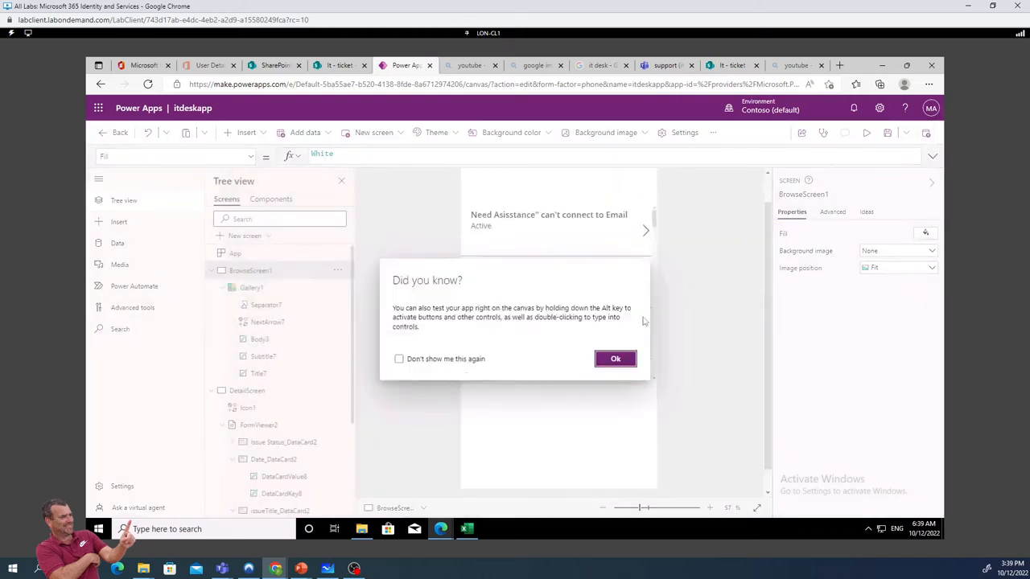
pyautogui.click(615, 359)
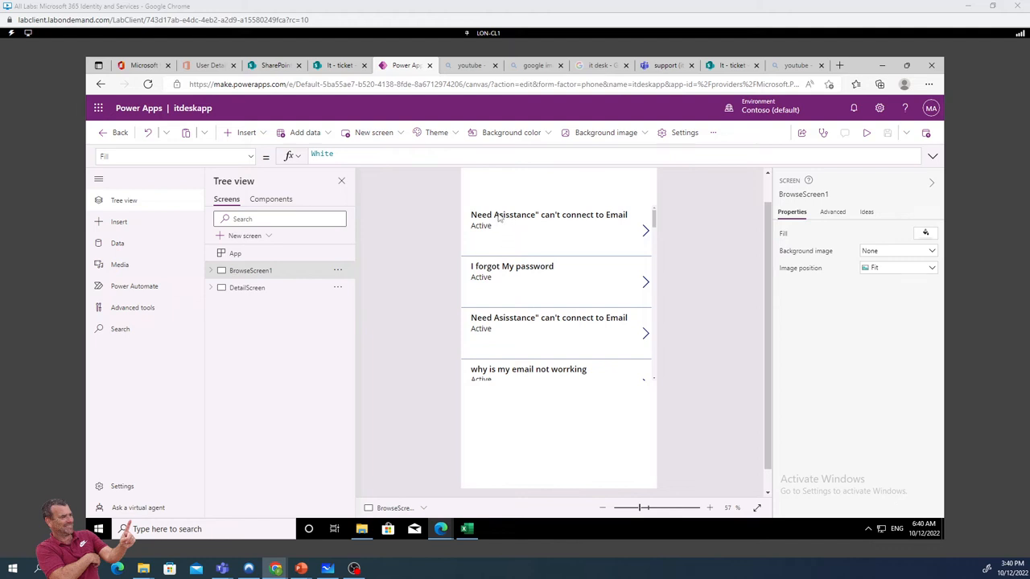
# Add a new blank screen to the app and rename it EditScreen1
pyautogui.click(259, 238)
pyautogui.click(257, 296)
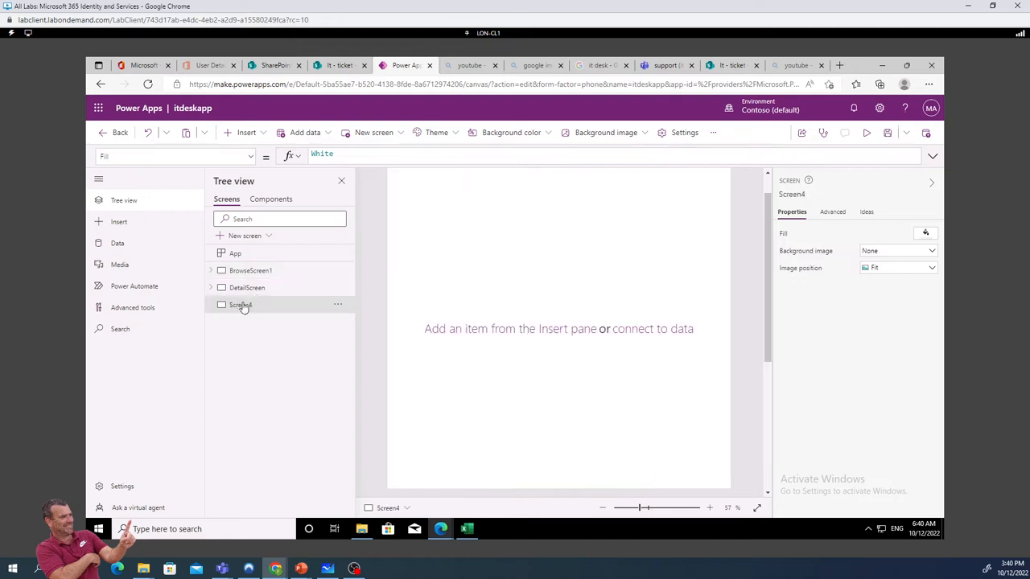
pyautogui.click(339, 305)
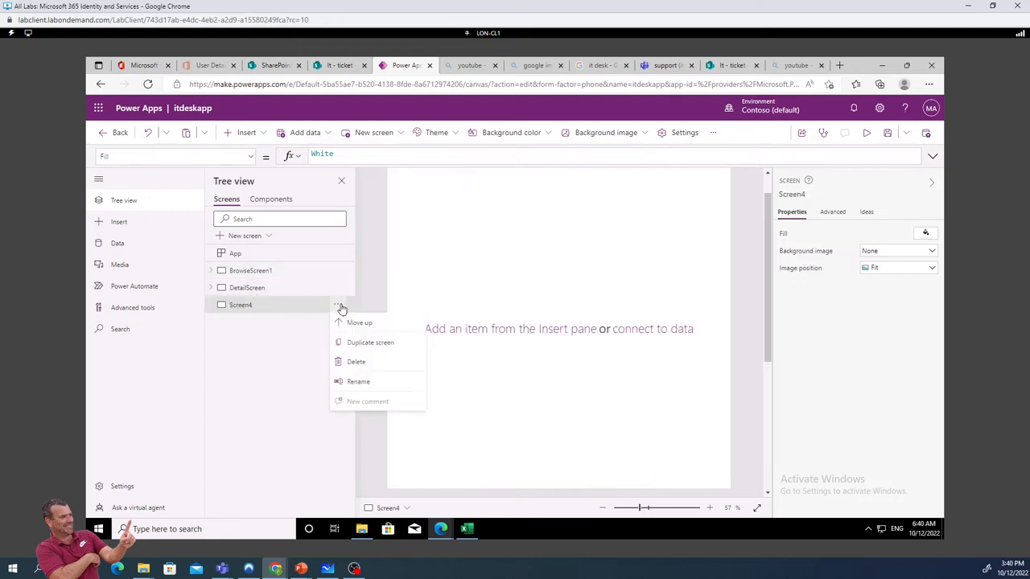
pyautogui.click(357, 381)
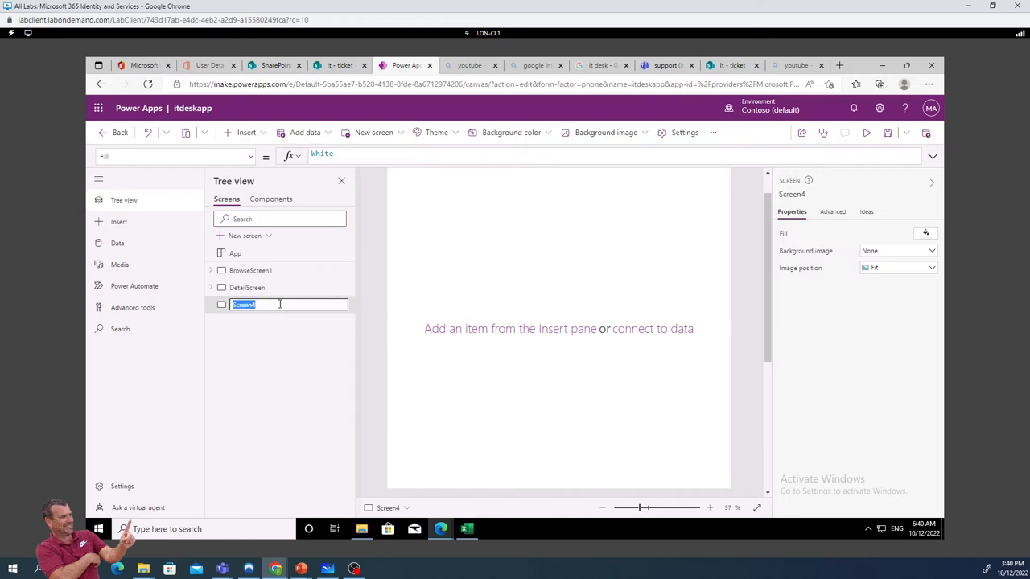
pyautogui.click(280, 304)
pyautogui.click(233, 305)
pyautogui.write('Edit')
pyautogui.click(286, 302)
pyautogui.write('1')
pyautogui.press('Return')
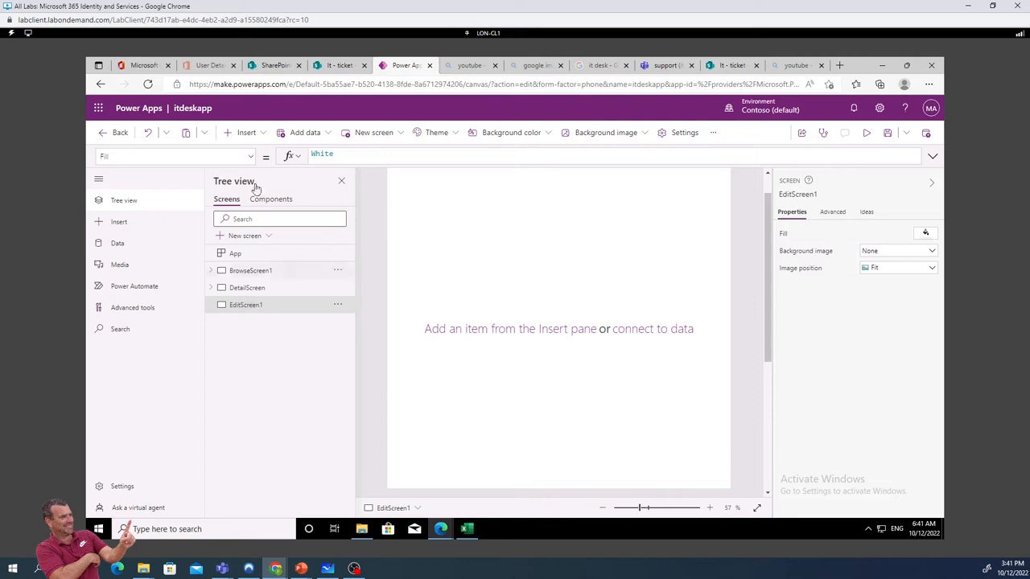
# Insert an edit form on EditScreen1
pyautogui.click(246, 133)
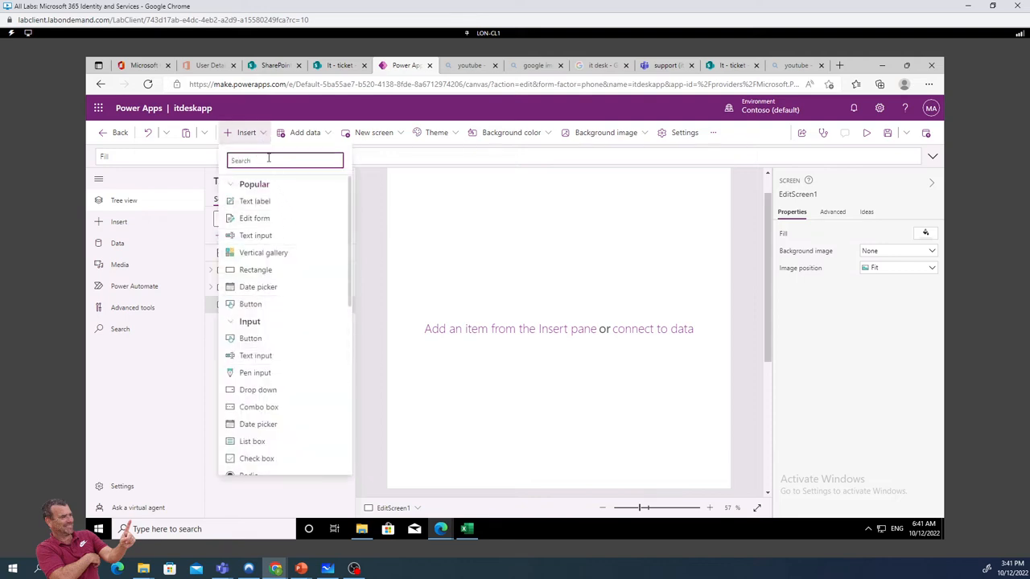
pyautogui.write('edit')
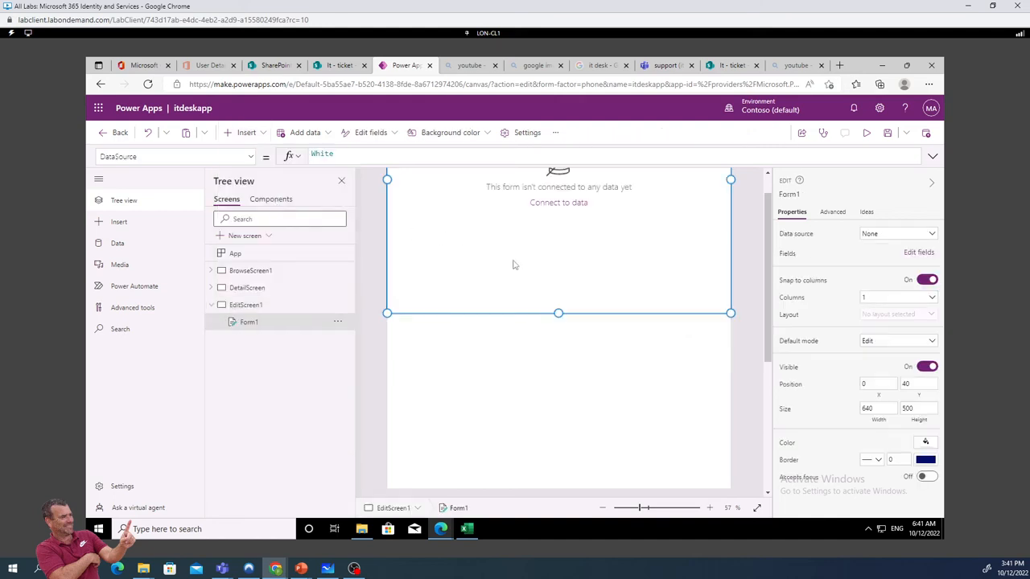
pyautogui.click(633, 509)
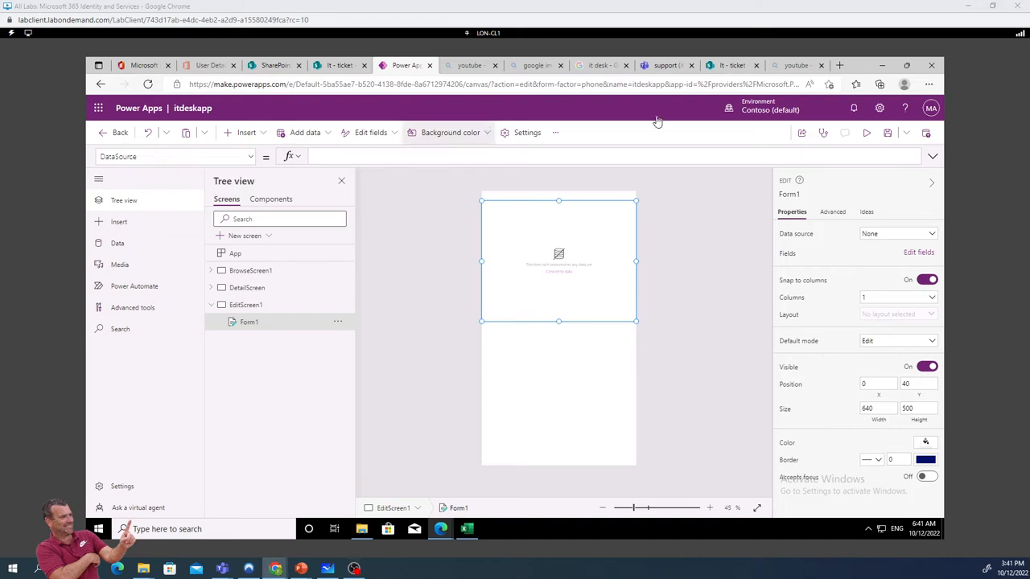
# Connect the edit form to the ticket_1 data source and enlarge it to about 605 by 1075 on EditScreen1
pyautogui.click(931, 234)
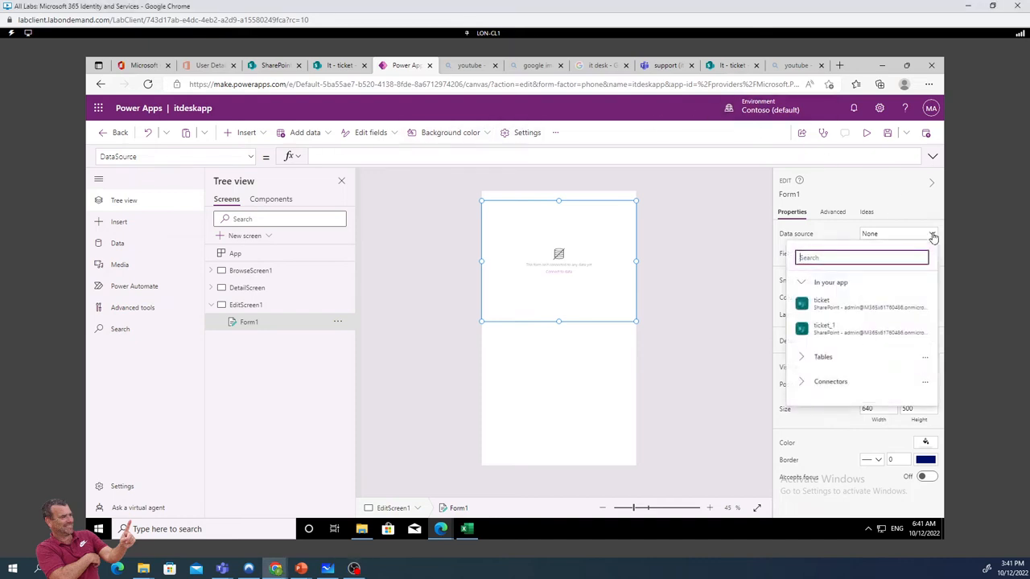
pyautogui.click(851, 328)
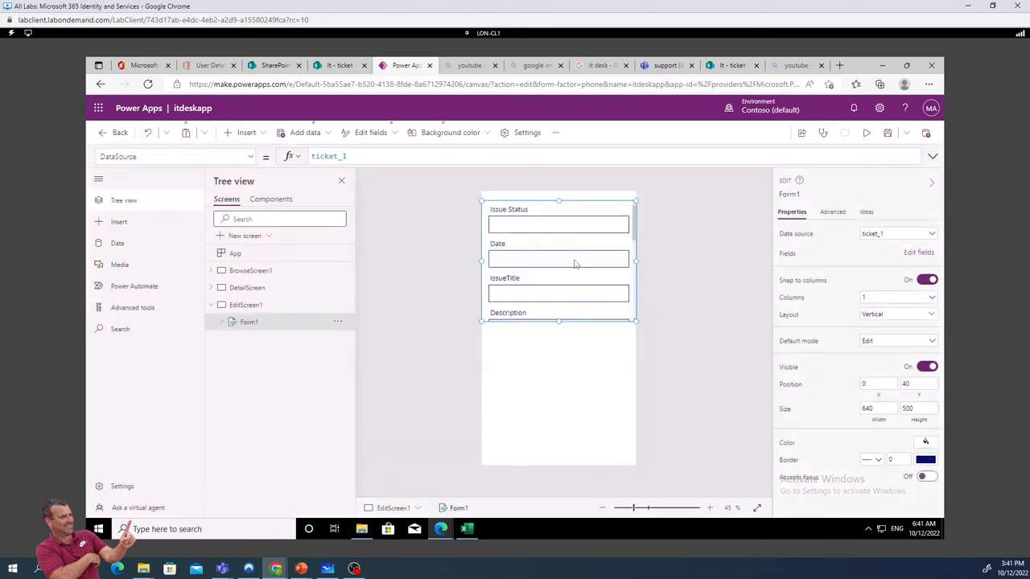
pyautogui.moveTo(561, 344); pyautogui.dragTo(571, 449)
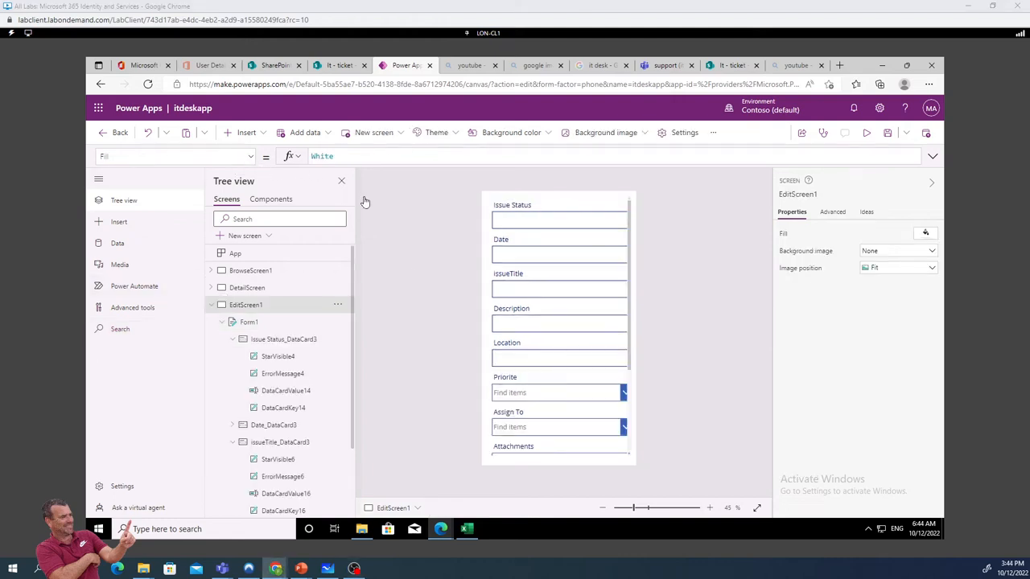
pyautogui.click(250, 158)
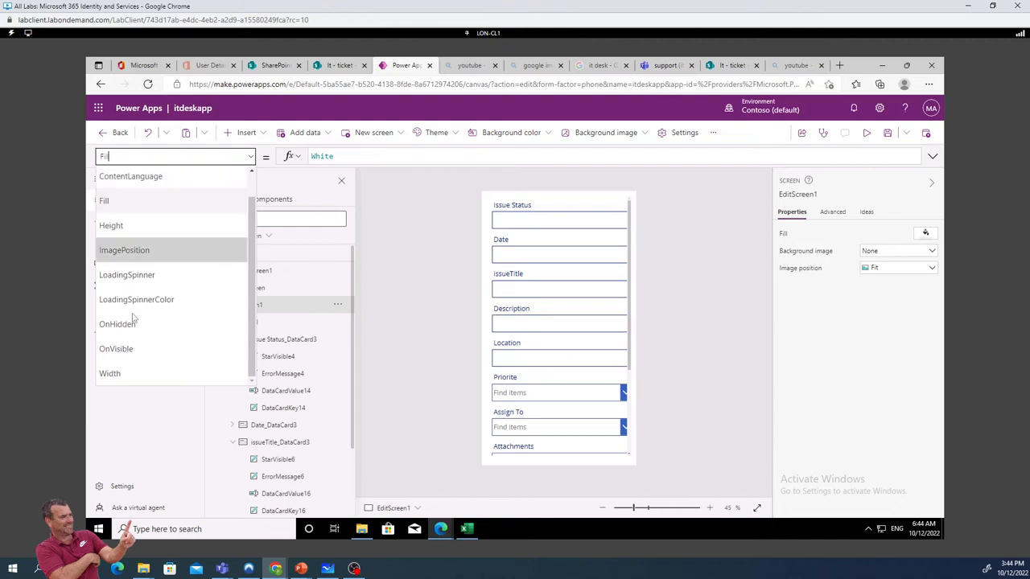
pyautogui.scroll(1, 143, 355)
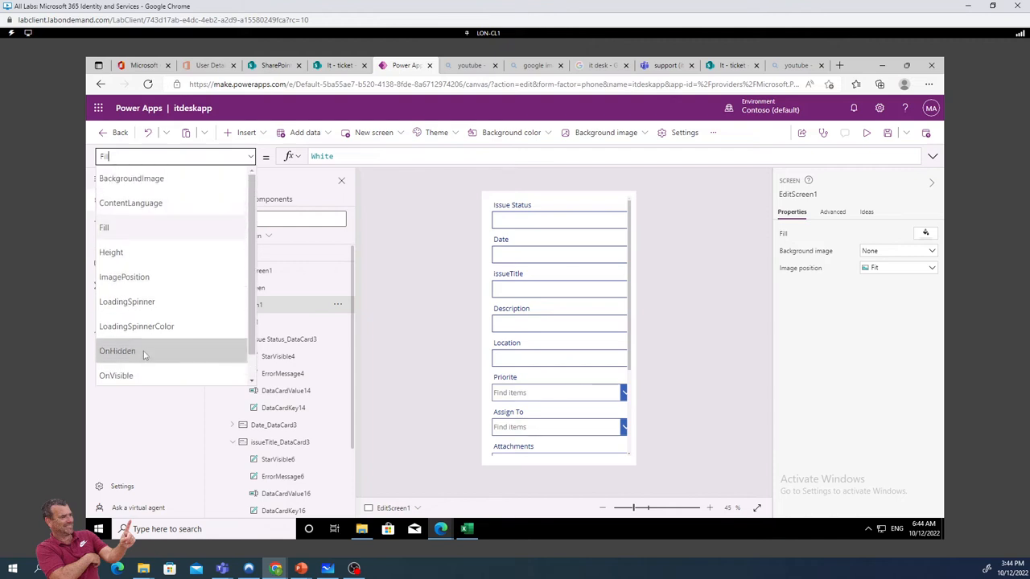
pyautogui.scroll(-1, 155, 343)
pyautogui.scroll(1, 154, 342)
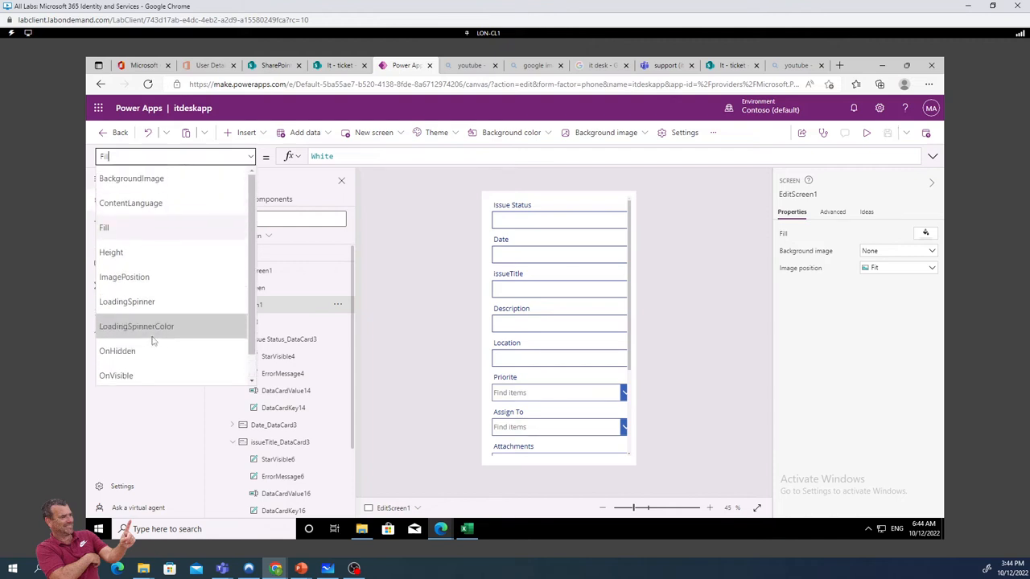
pyautogui.click(431, 226)
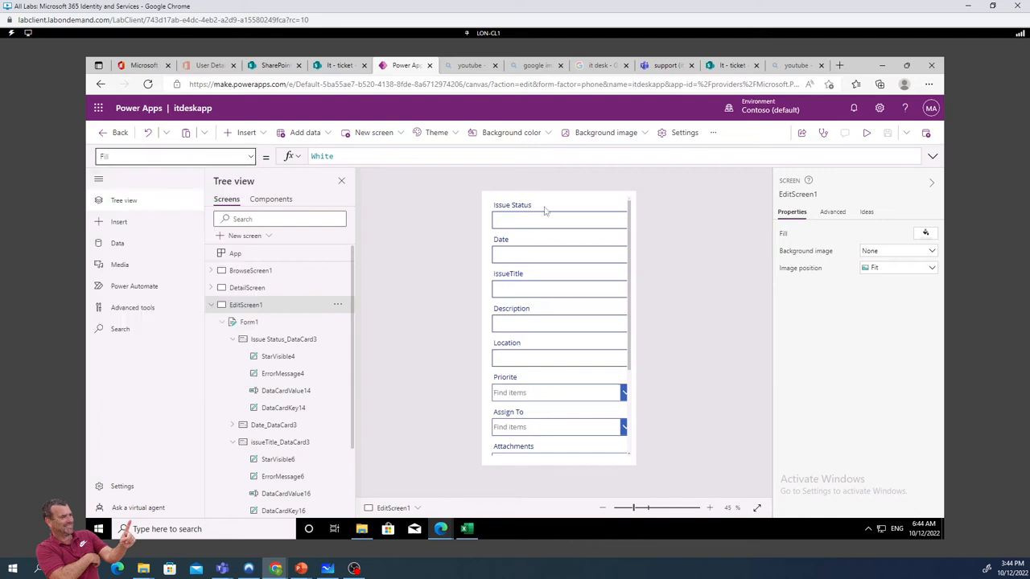
# Set the Item property of the edit form on EditScreen1 to Gallery1.Selected
pyautogui.click(544, 209)
pyautogui.click(440, 199)
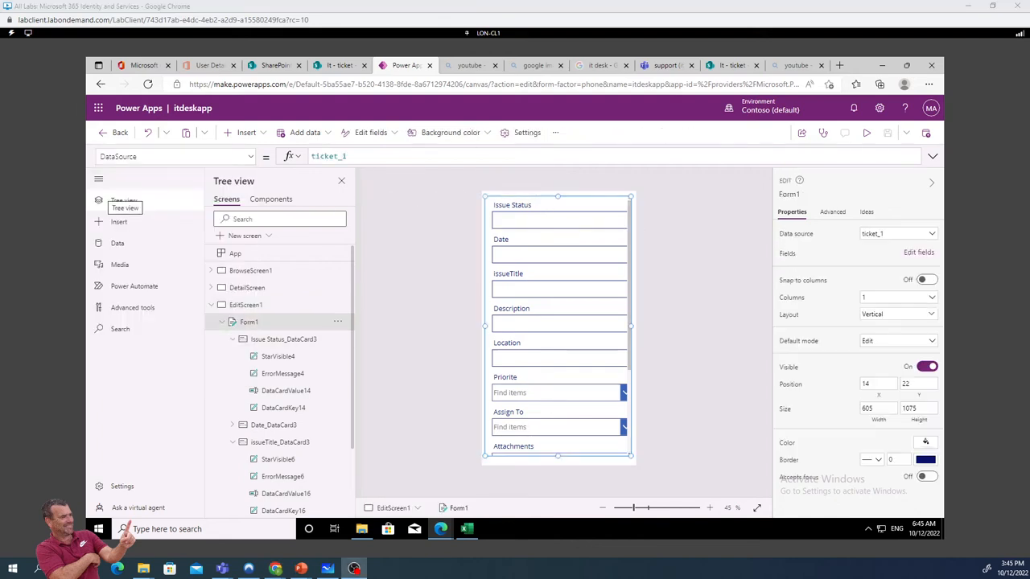
pyautogui.click(384, 62)
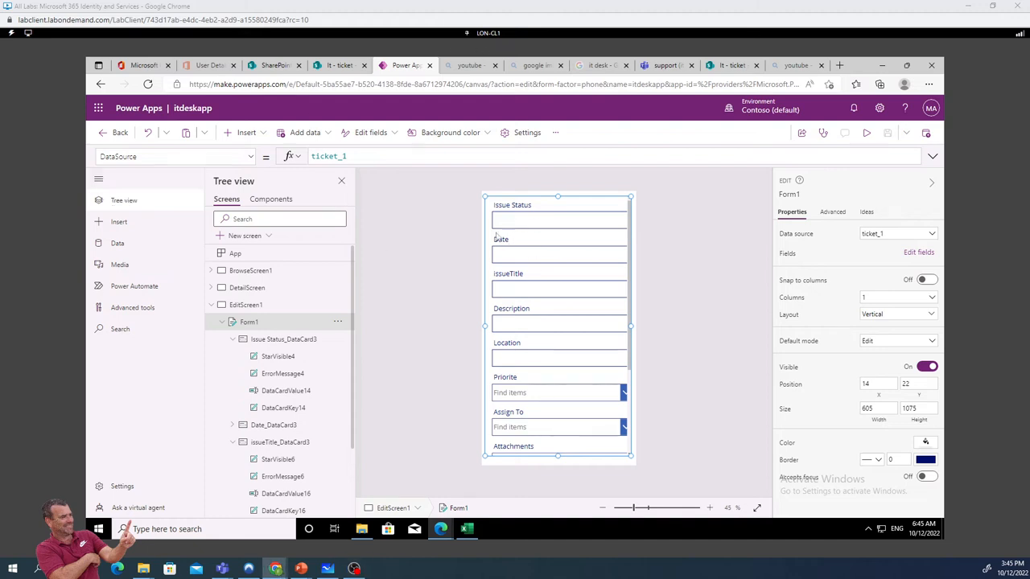
pyautogui.click(251, 156)
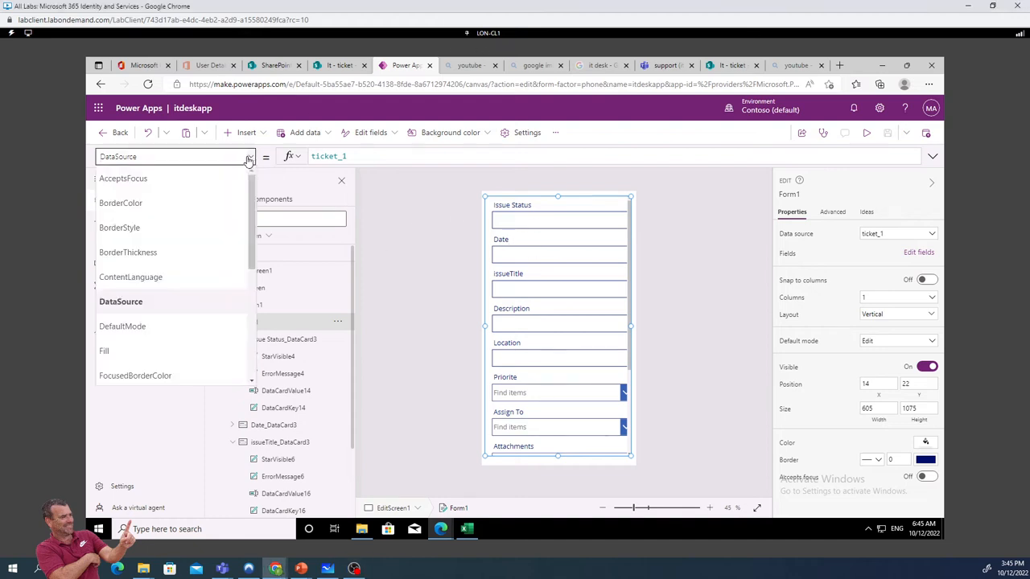
pyautogui.scroll(-3, 199, 267)
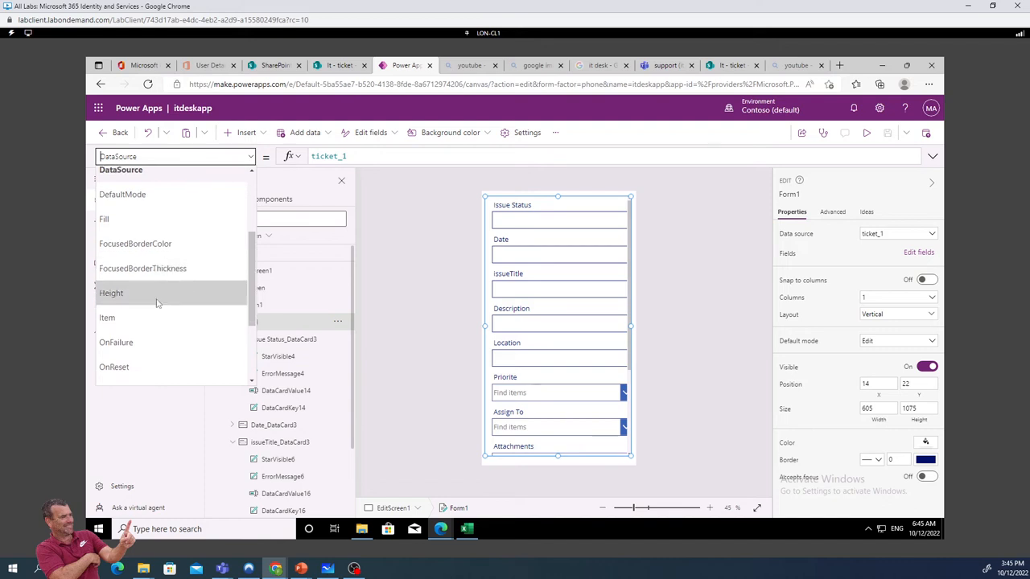
pyautogui.click(159, 321)
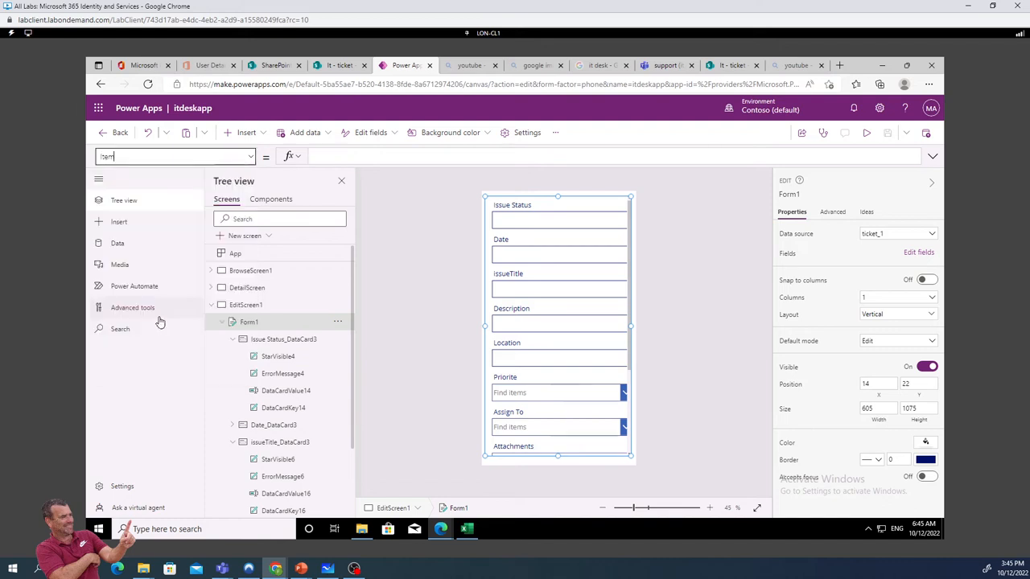
pyautogui.click(339, 155)
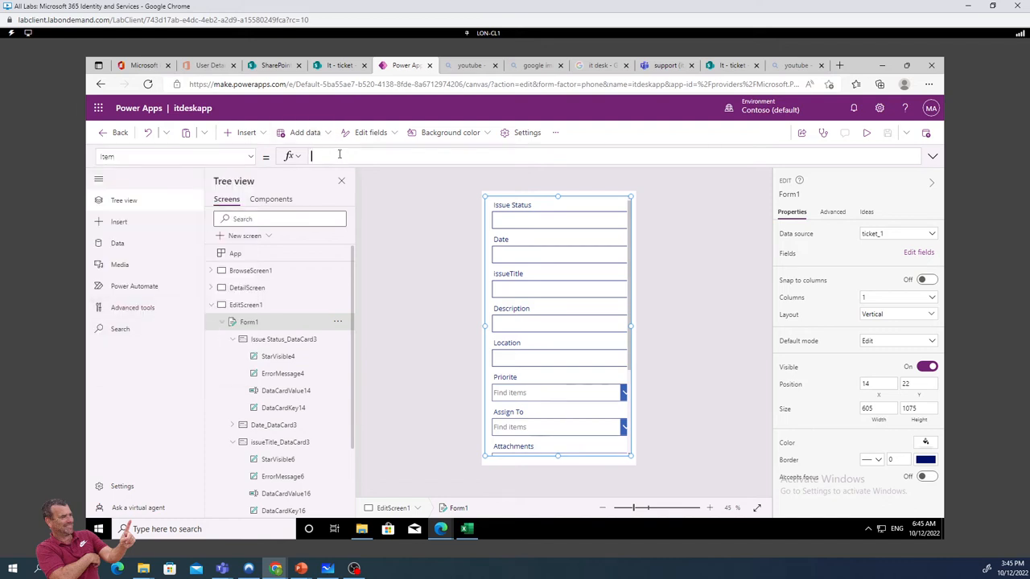
pyautogui.write('gall')
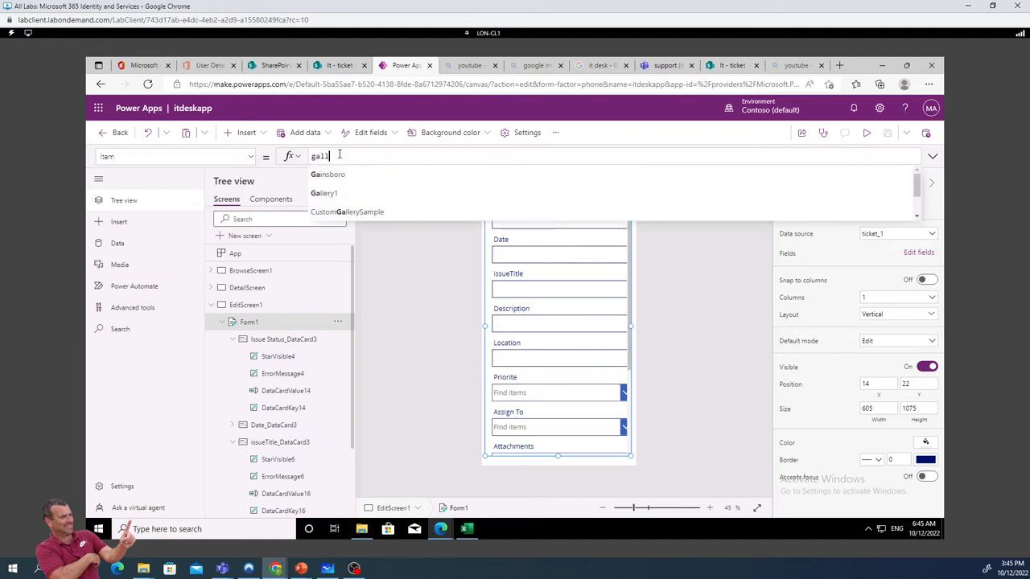
pyautogui.click(336, 174)
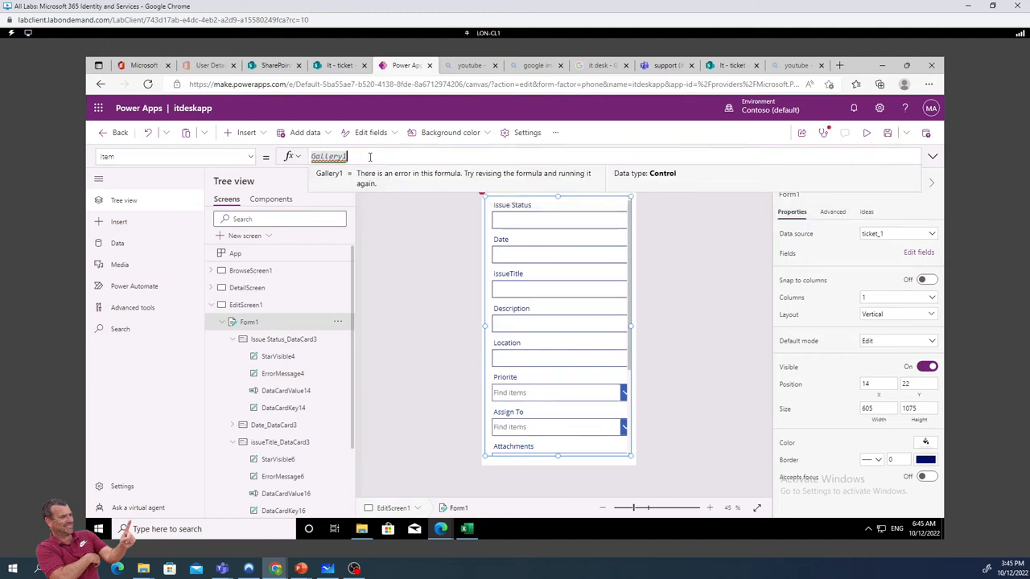
pyautogui.write('.se')
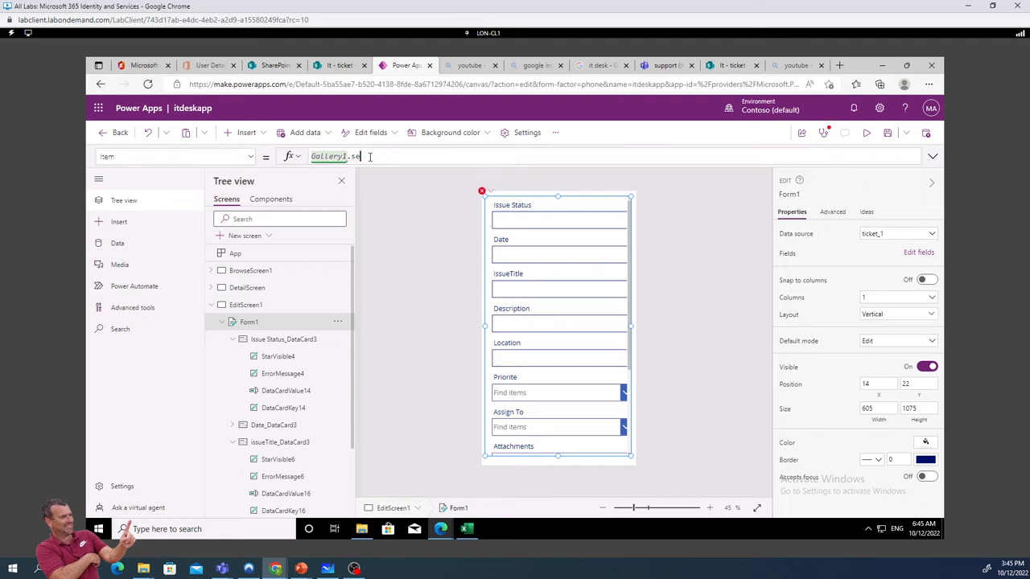
pyautogui.click(361, 171)
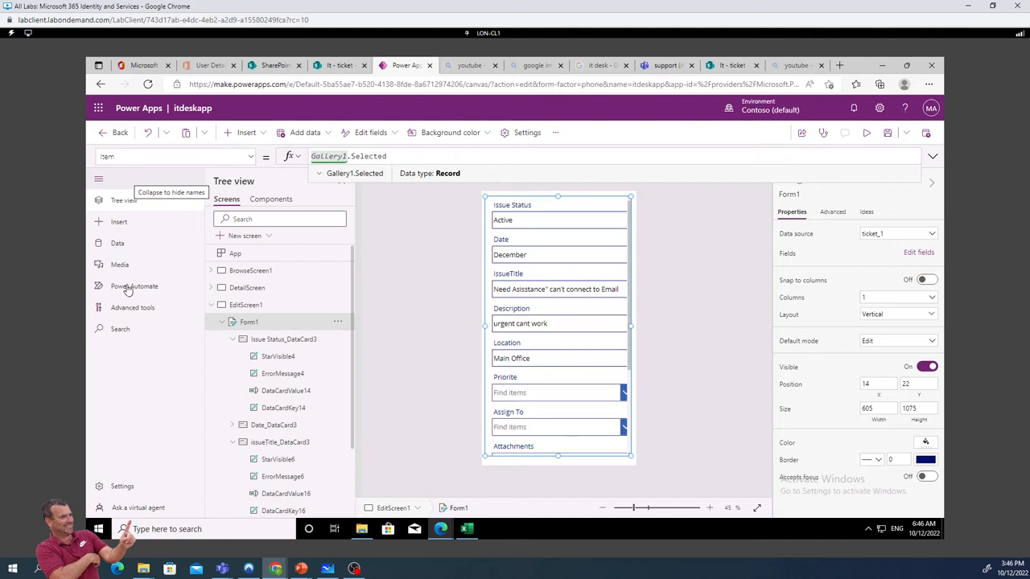
# Insert an Add icon on BrowseScreen1
pyautogui.click(239, 271)
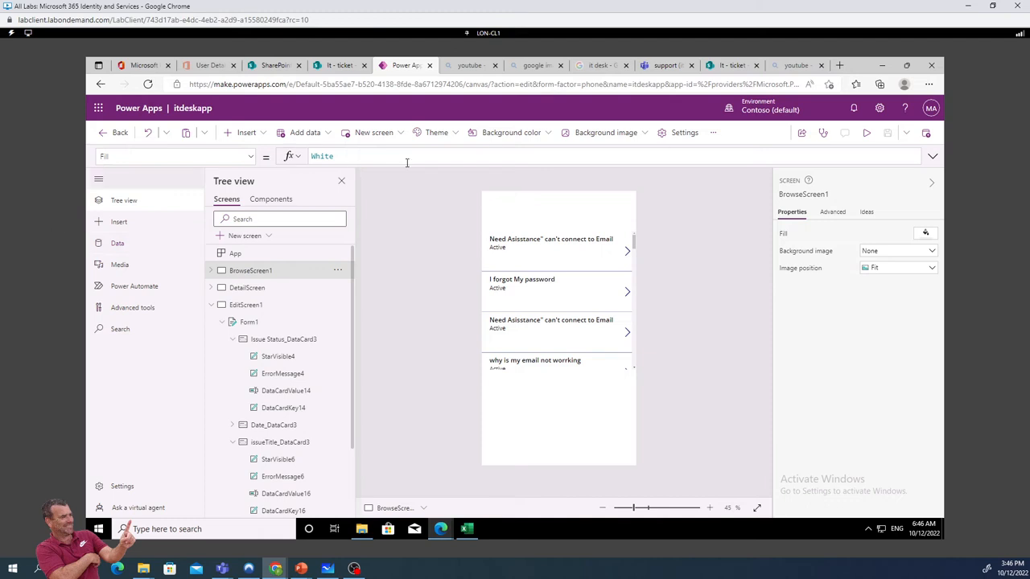
pyautogui.click(262, 135)
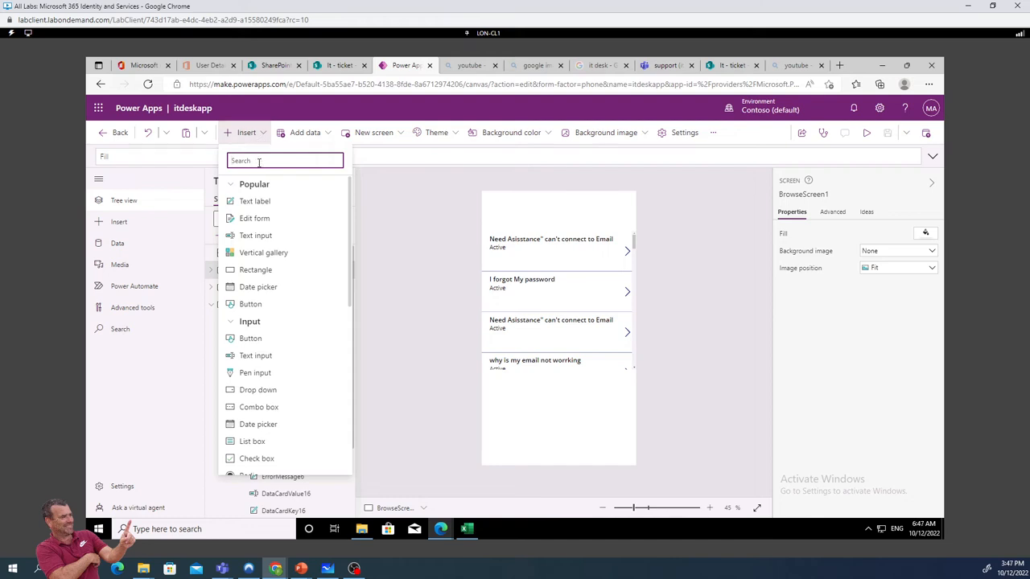
pyautogui.write('add')
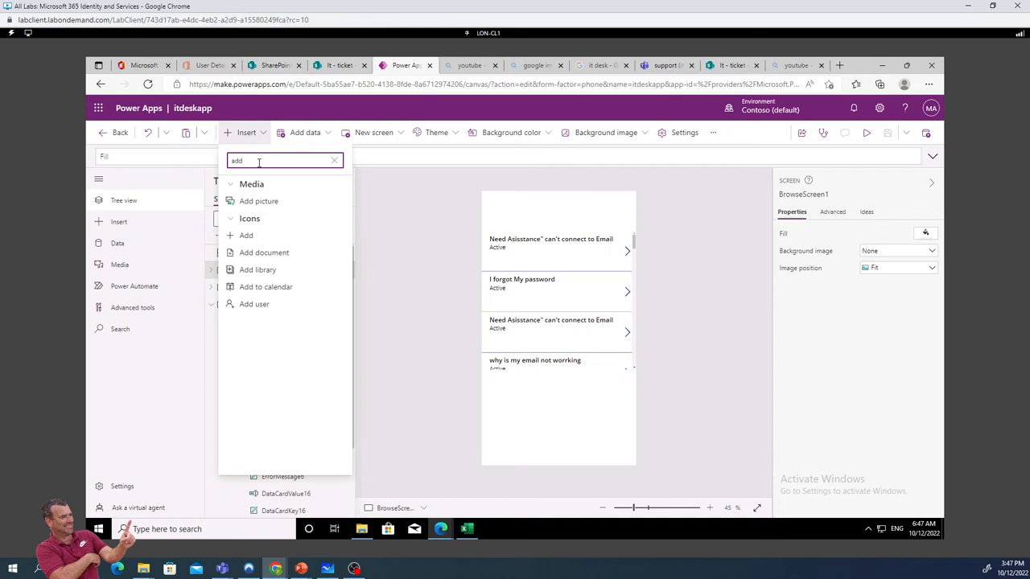
pyautogui.click(251, 236)
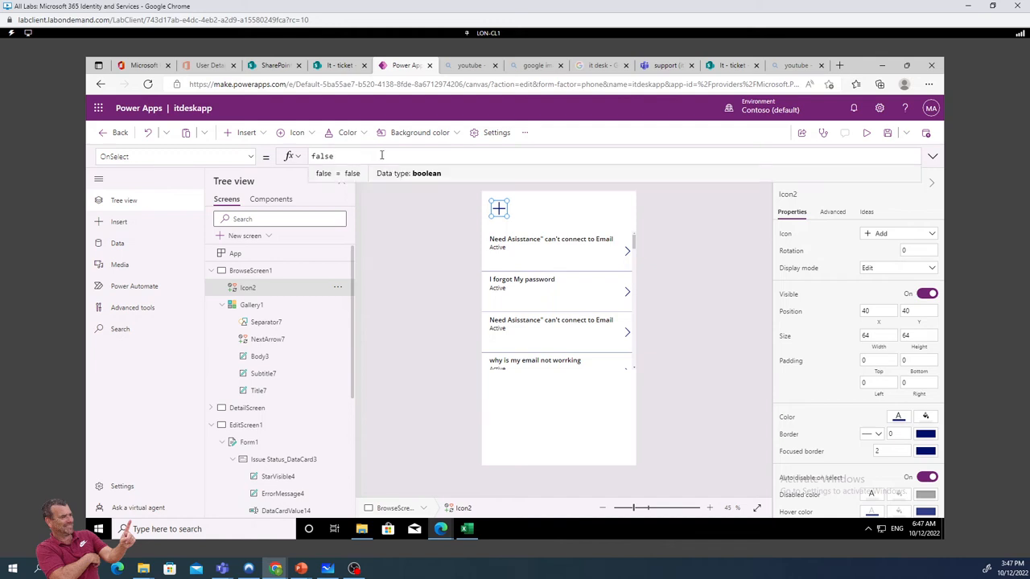
# Replace the Add icon's OnSelect formula with NewForm(Form1)
pyautogui.press('BackSpace')
pyautogui.press('BackSpace')
pyautogui.press('BackSpace')
pyautogui.press('BackSpace')
pyautogui.press('BackSpace')
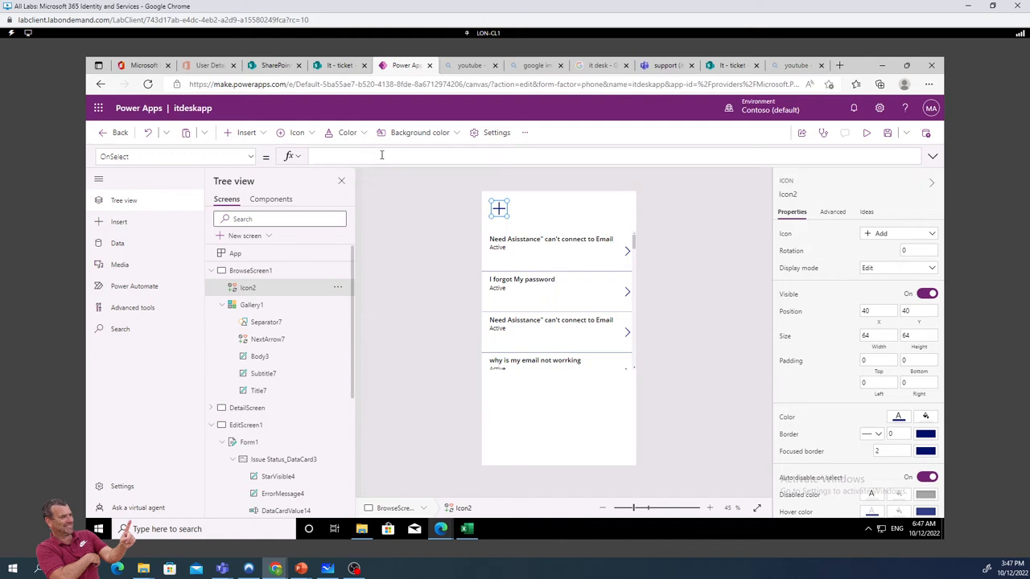
pyautogui.write('new')
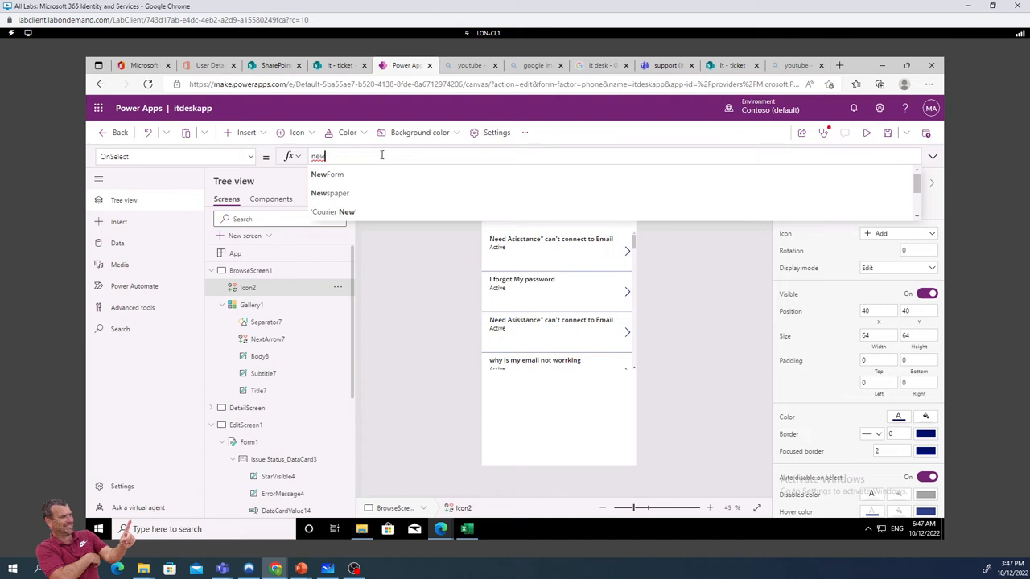
pyautogui.write('Form')
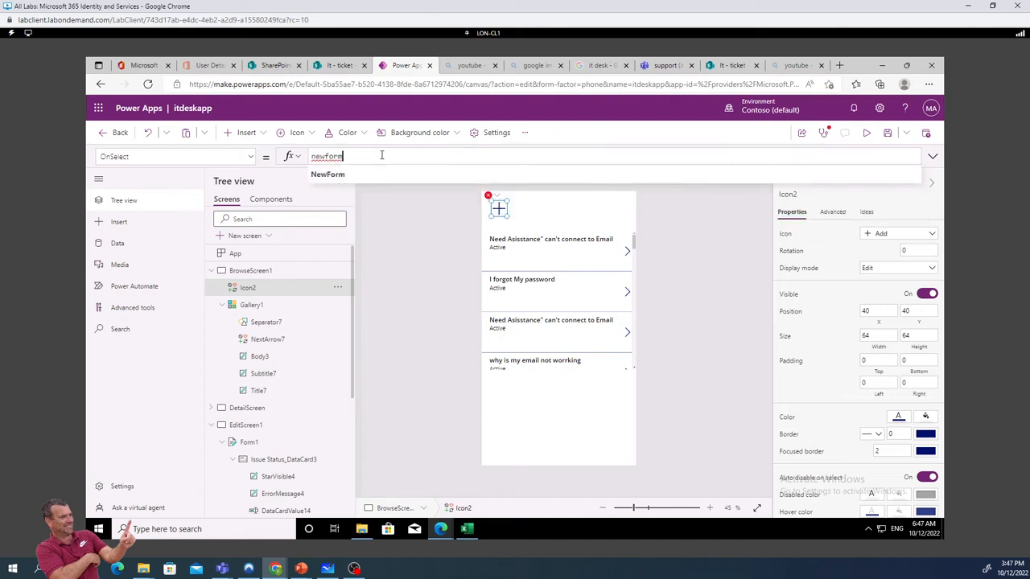
pyautogui.write('(')
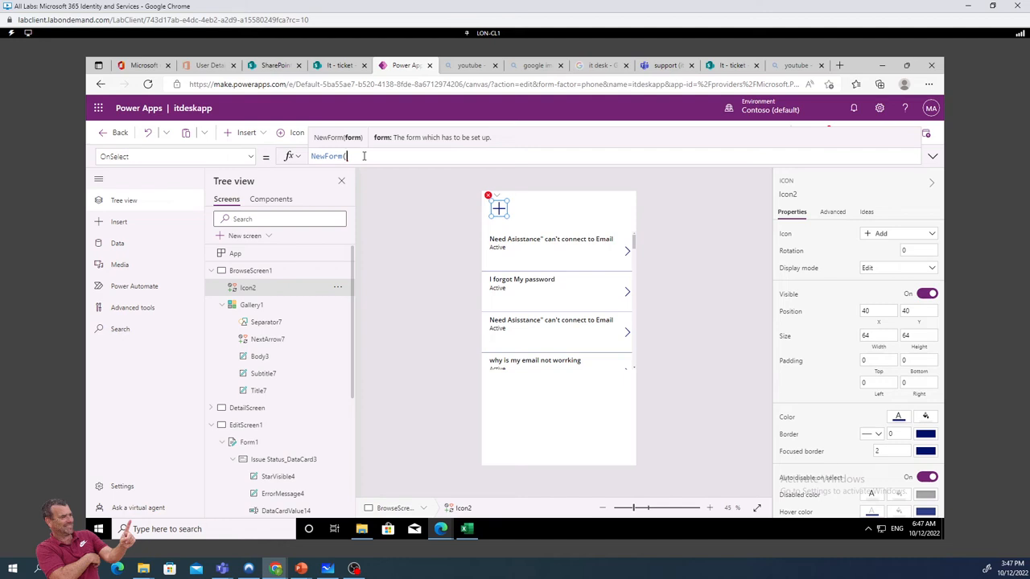
pyautogui.write('fo')
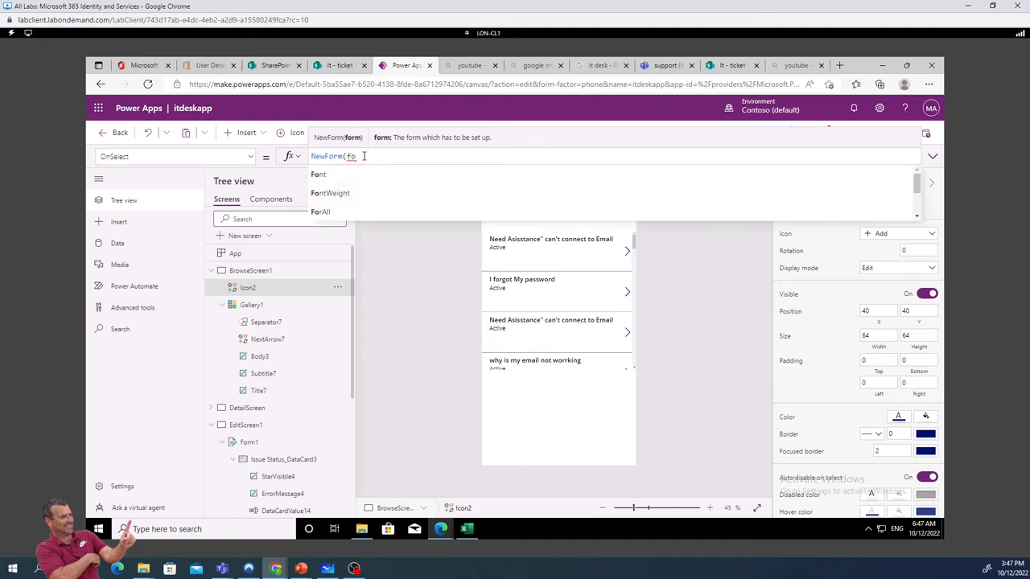
pyautogui.write('rm1')
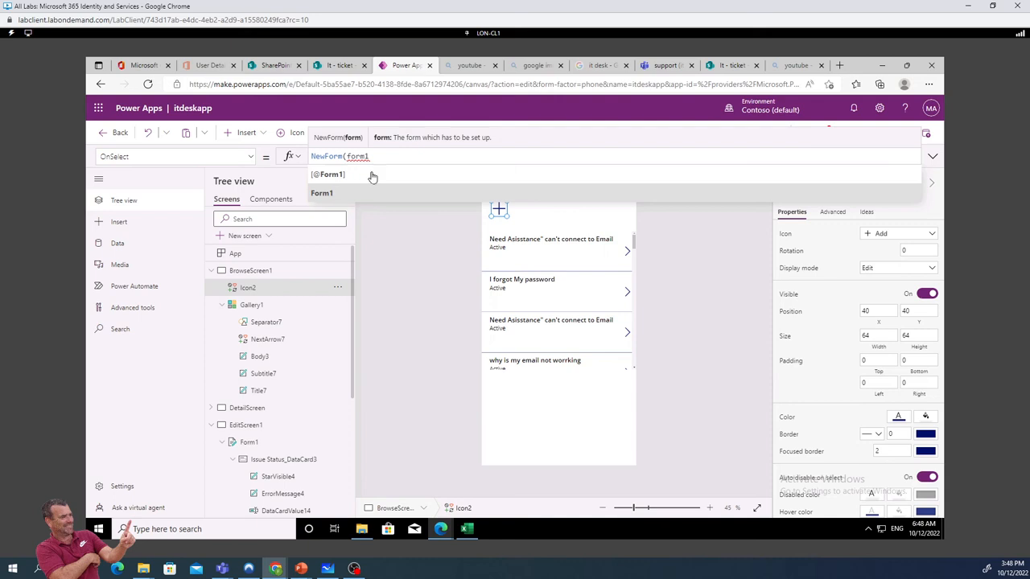
pyautogui.click(371, 175)
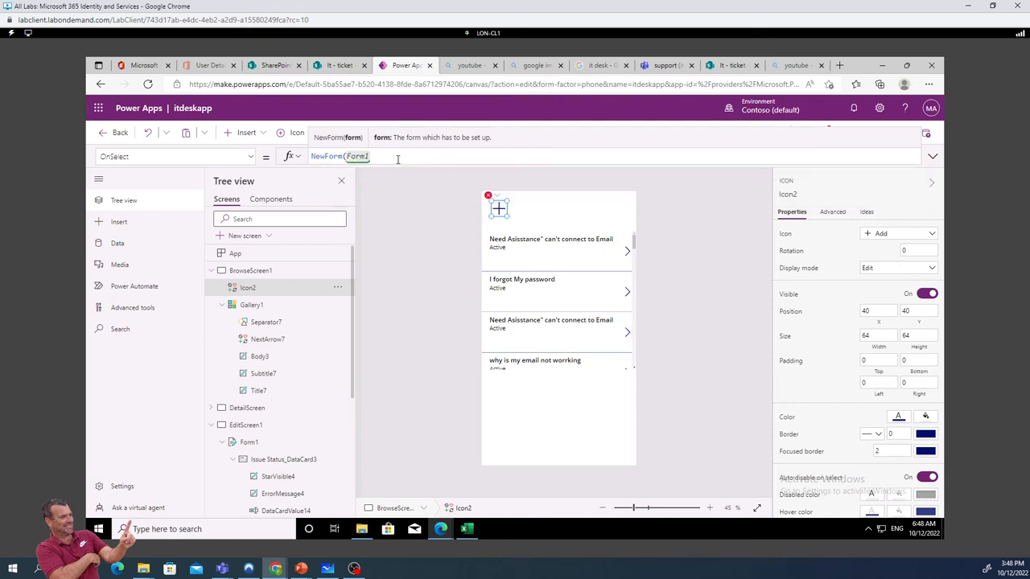
pyautogui.write(')')
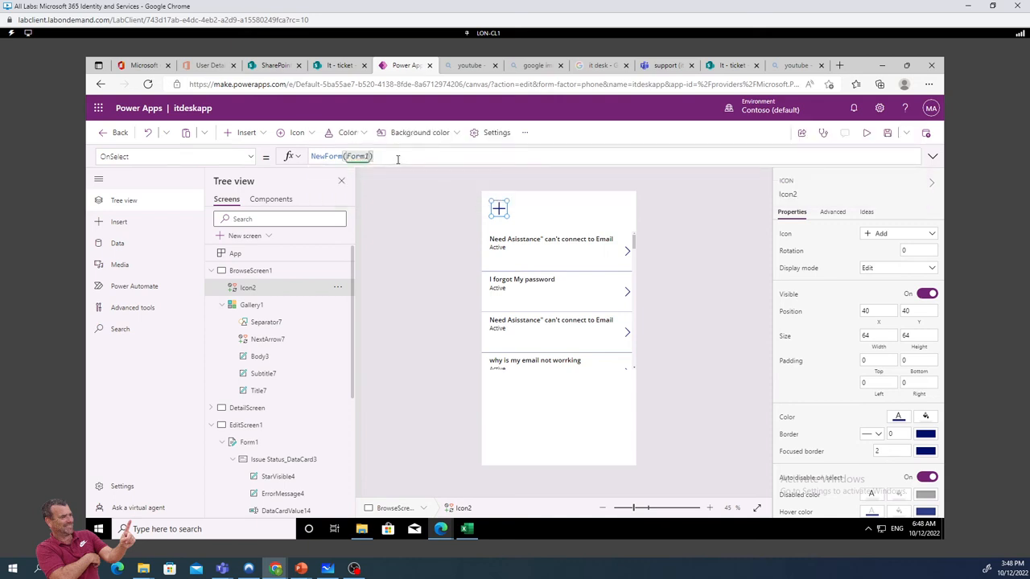
# Extend the Add icon's OnSelect formula with ;Navigate(EditScreen1) after the NewForm call
pyautogui.write(';')
pyautogui.press('BackSpace')
pyautogui.write(';nav')
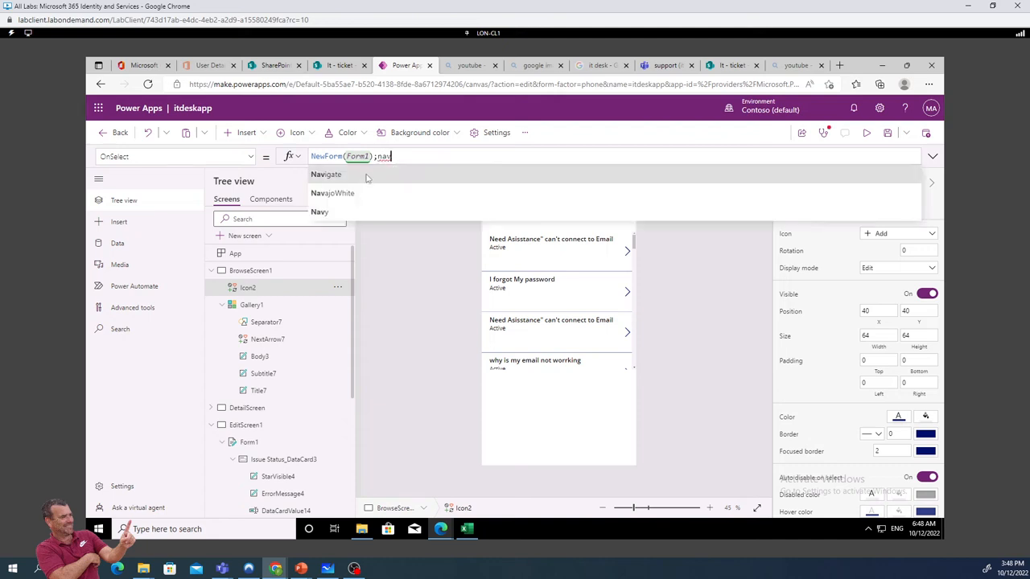
pyautogui.click(365, 177)
pyautogui.write('(')
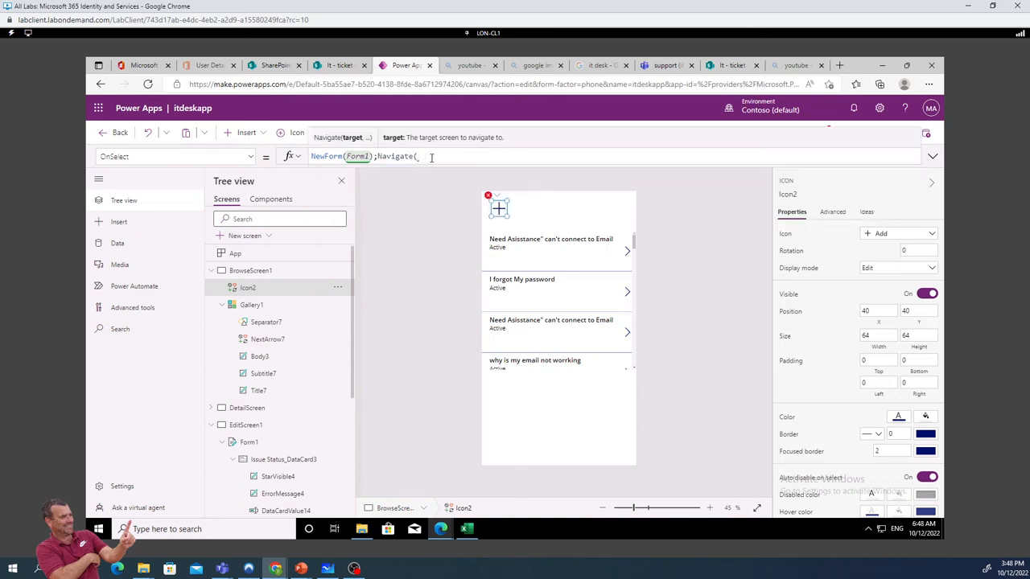
pyautogui.write('ed')
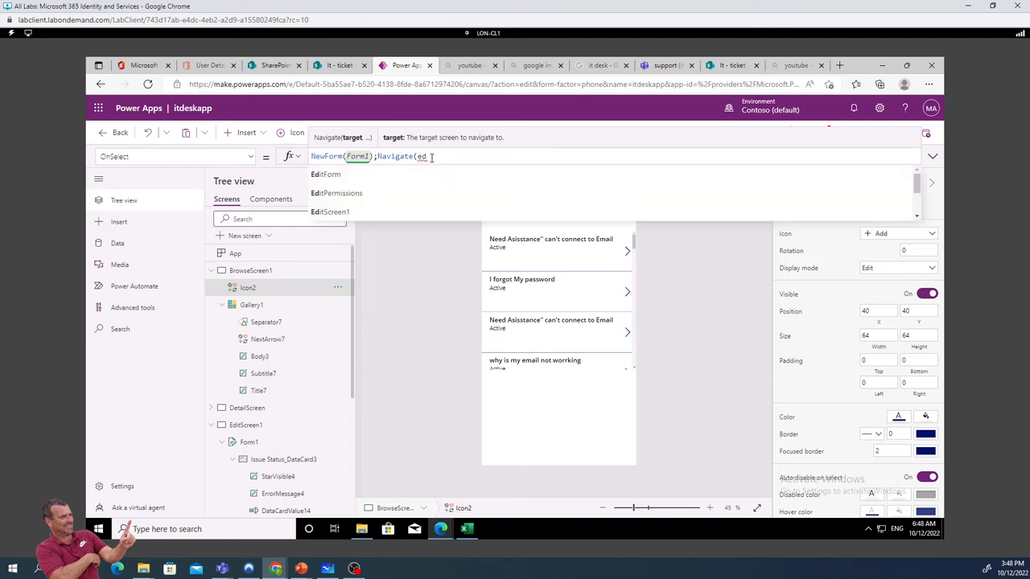
pyautogui.click(366, 212)
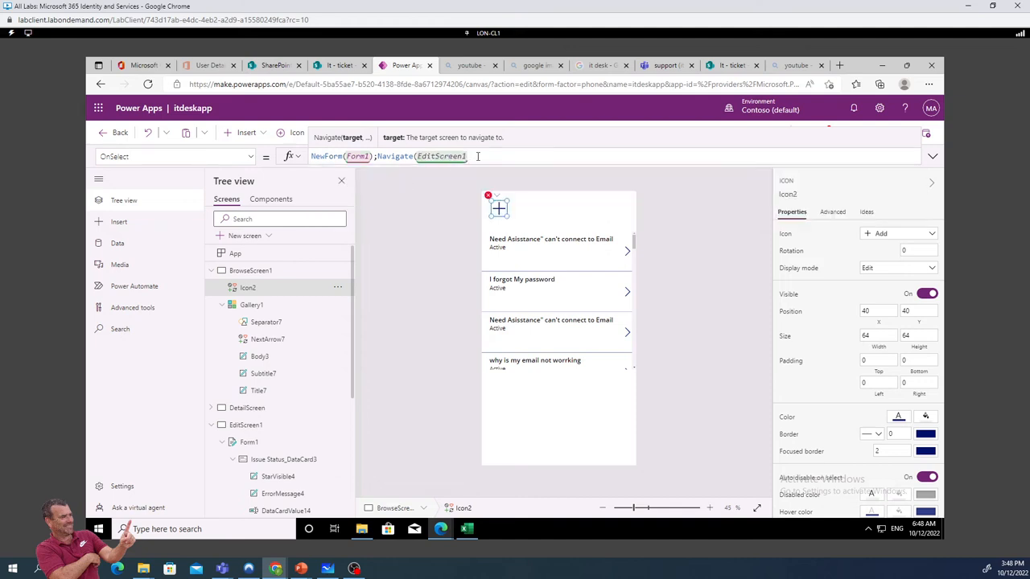
pyautogui.write(')')
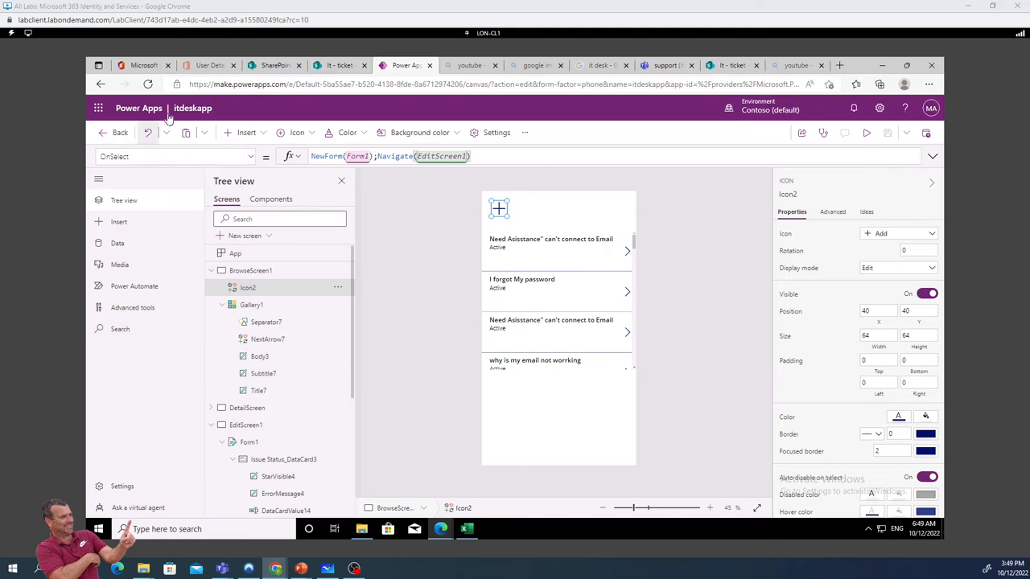
pyautogui.click(245, 133)
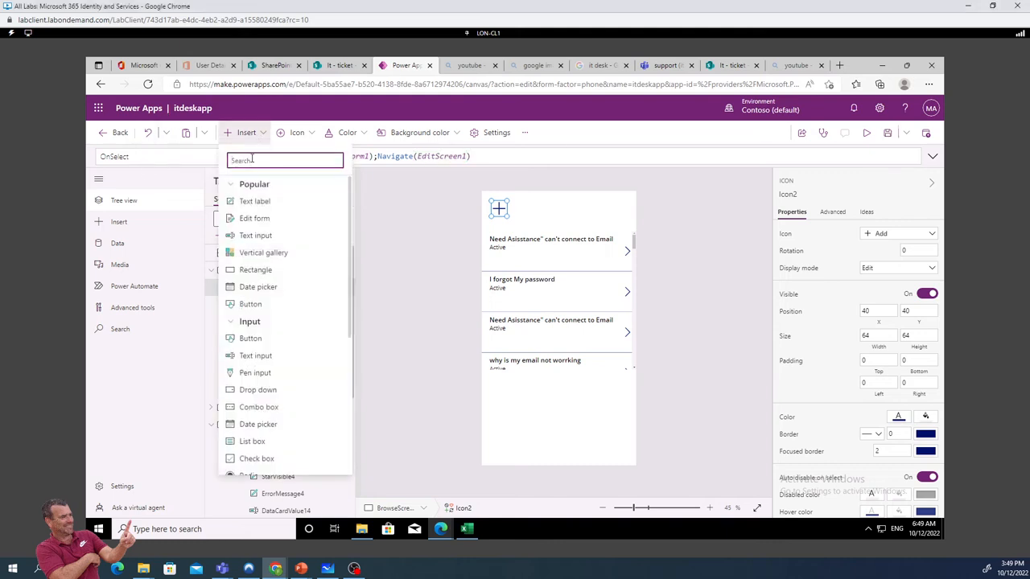
pyautogui.write('check')
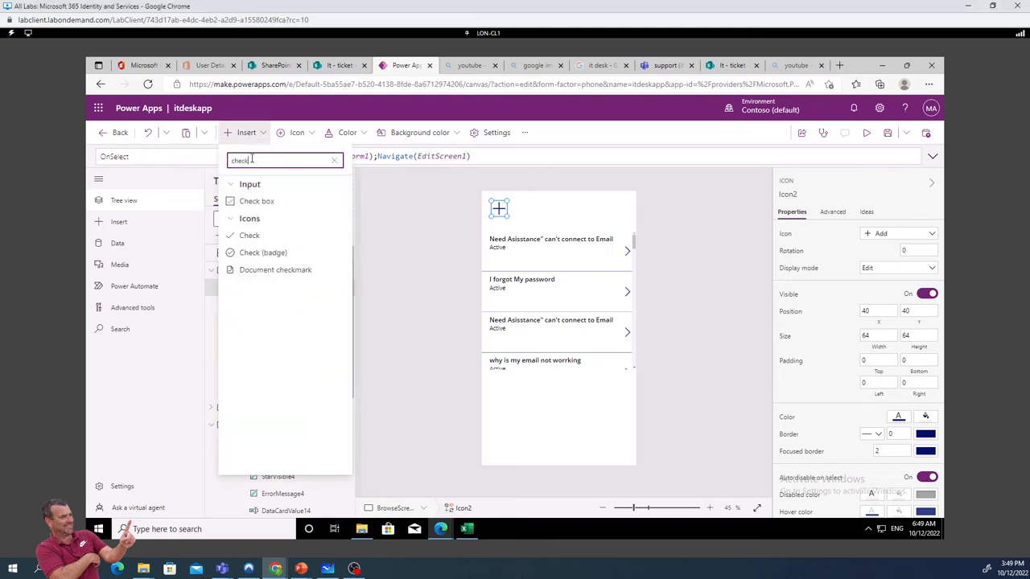
pyautogui.click(257, 202)
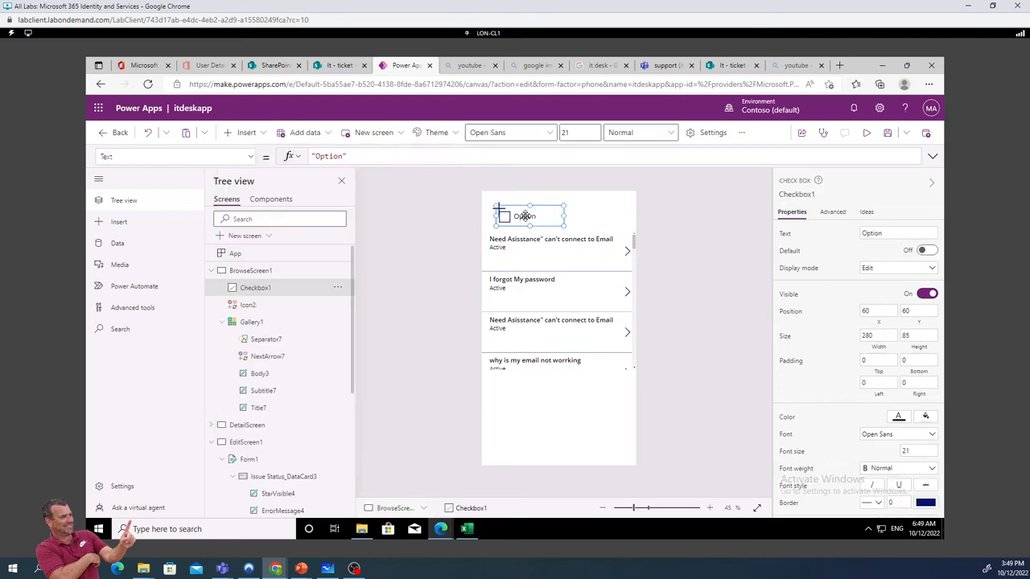
pyautogui.moveTo(523, 216); pyautogui.dragTo(545, 210)
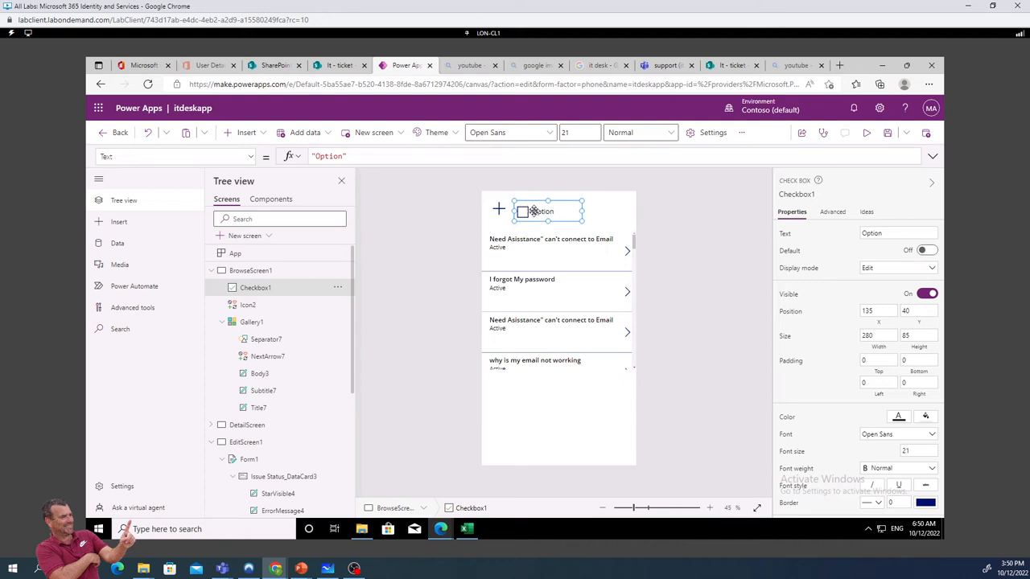
pyautogui.press('Delete')
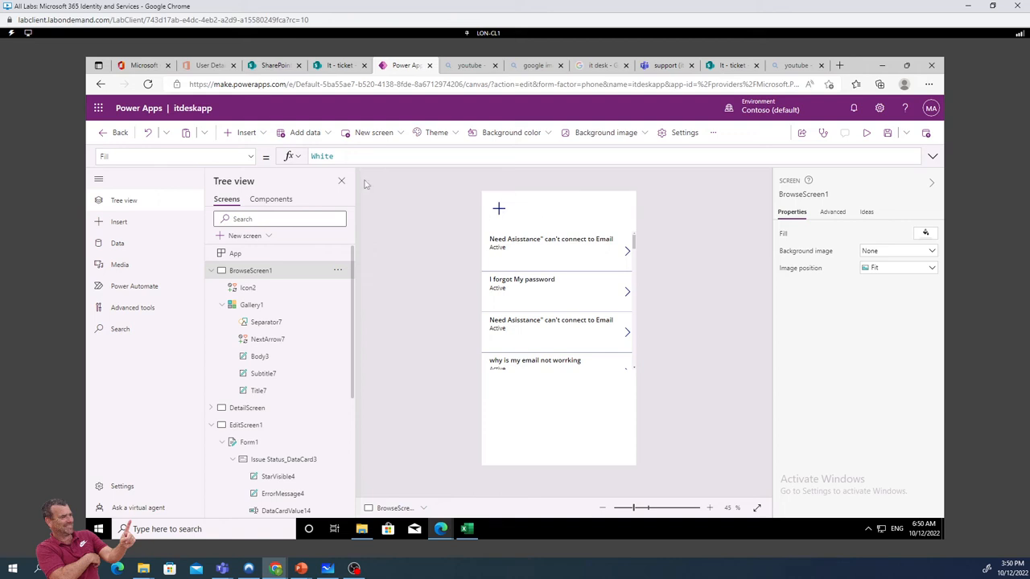
# Insert a Check icon on BrowseScreen1
pyautogui.click(246, 133)
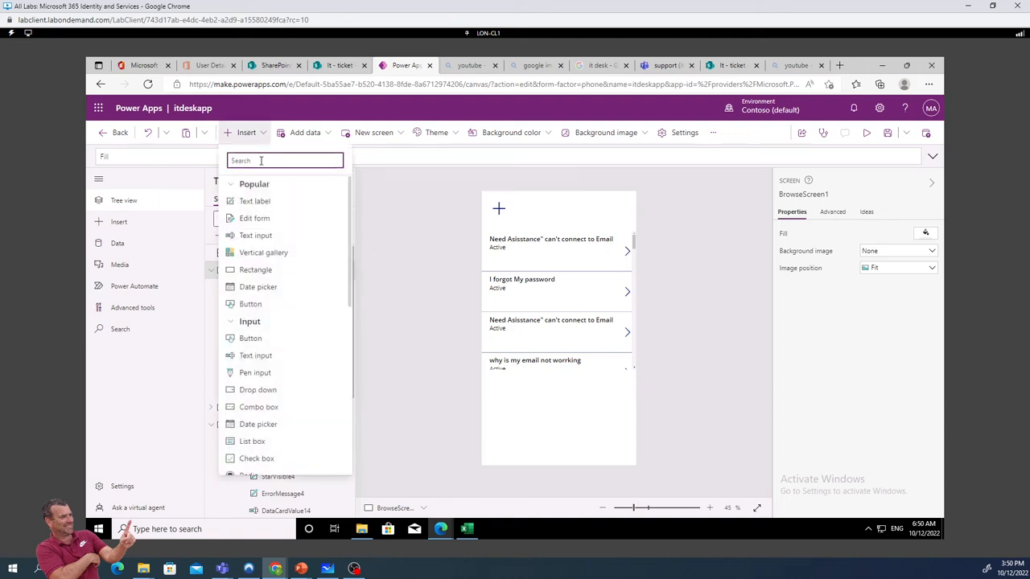
pyautogui.write('check')
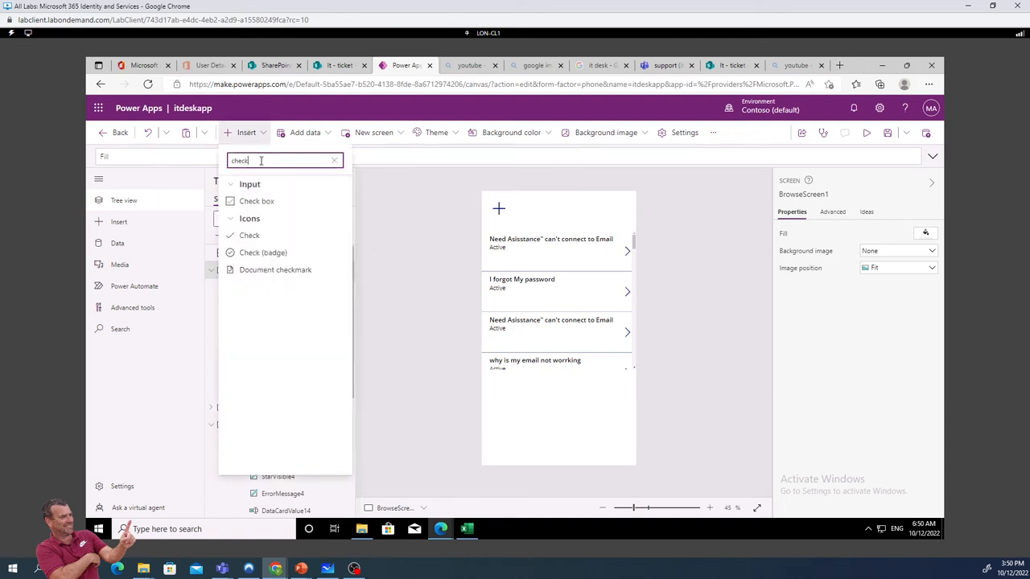
pyautogui.click(254, 237)
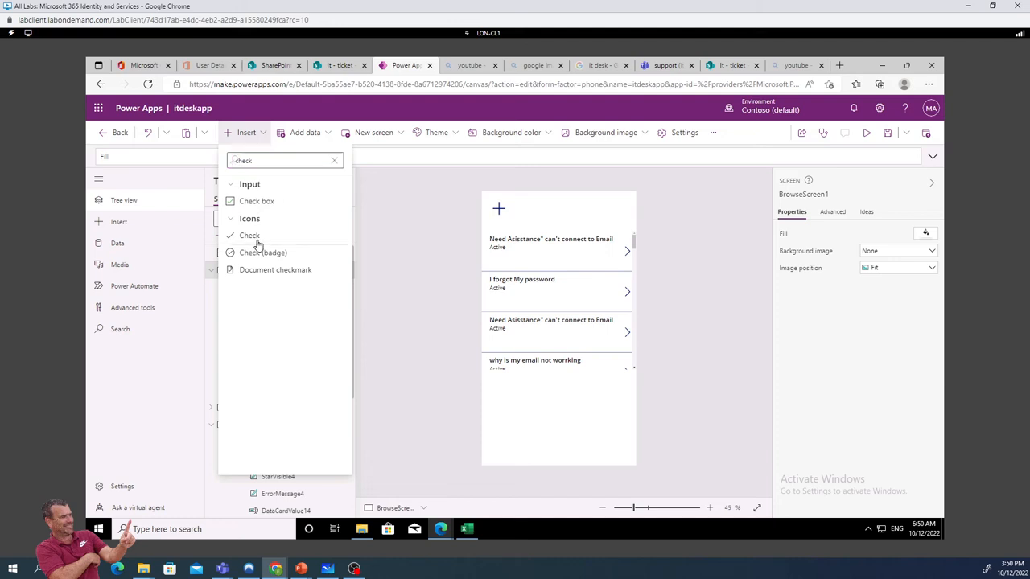
# Place the Check icon beside the Add icon on BrowseScreen1 and set its OnSelect formula to SubmitForm(Form1)
pyautogui.moveTo(506, 210); pyautogui.dragTo(526, 208)
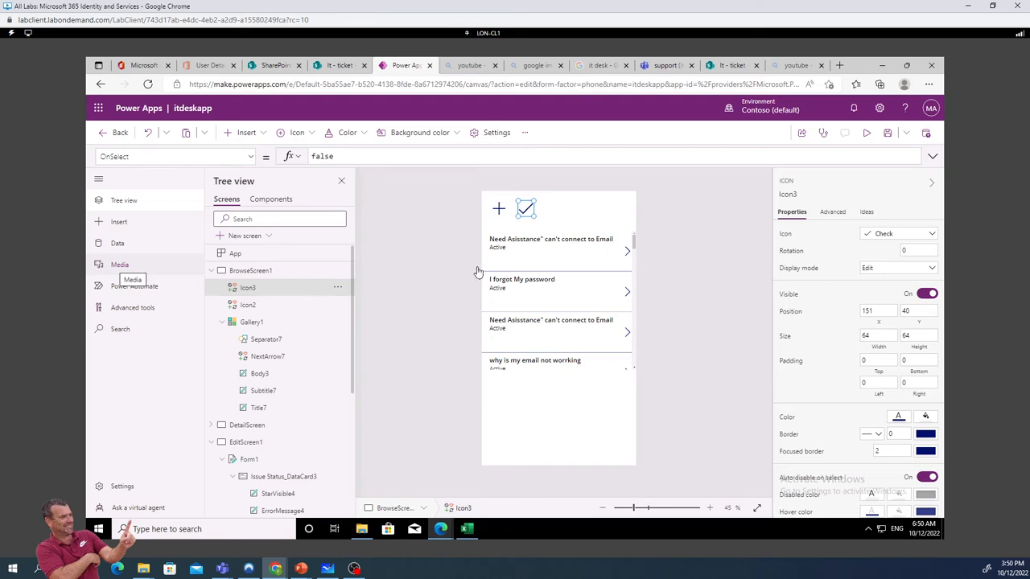
pyautogui.click(352, 156)
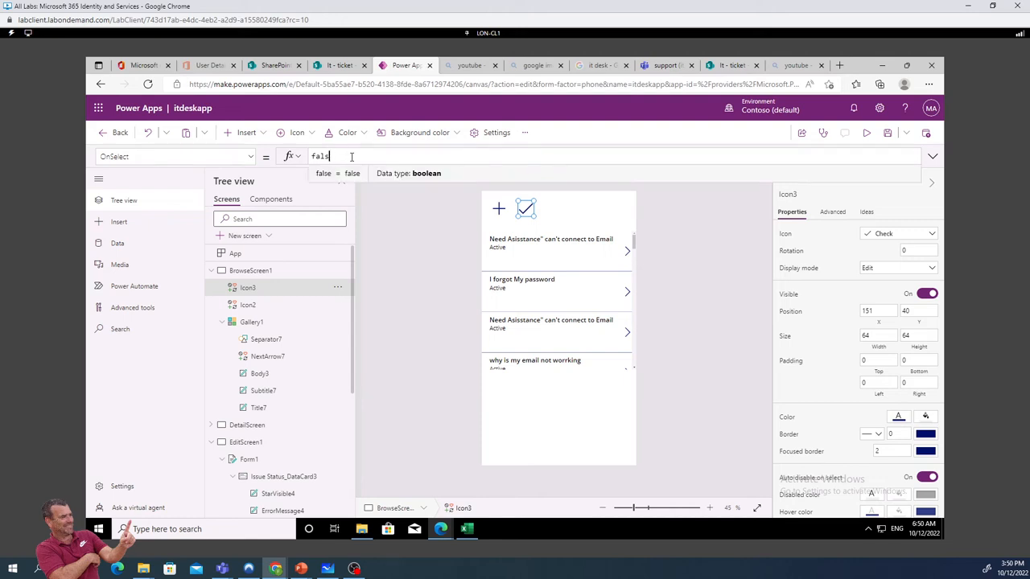
pyautogui.press('BackSpace')
pyautogui.press('BackSpace')
pyautogui.press('BackSpace')
pyautogui.press('BackSpace')
pyautogui.press('BackSpace')
pyautogui.write('sub')
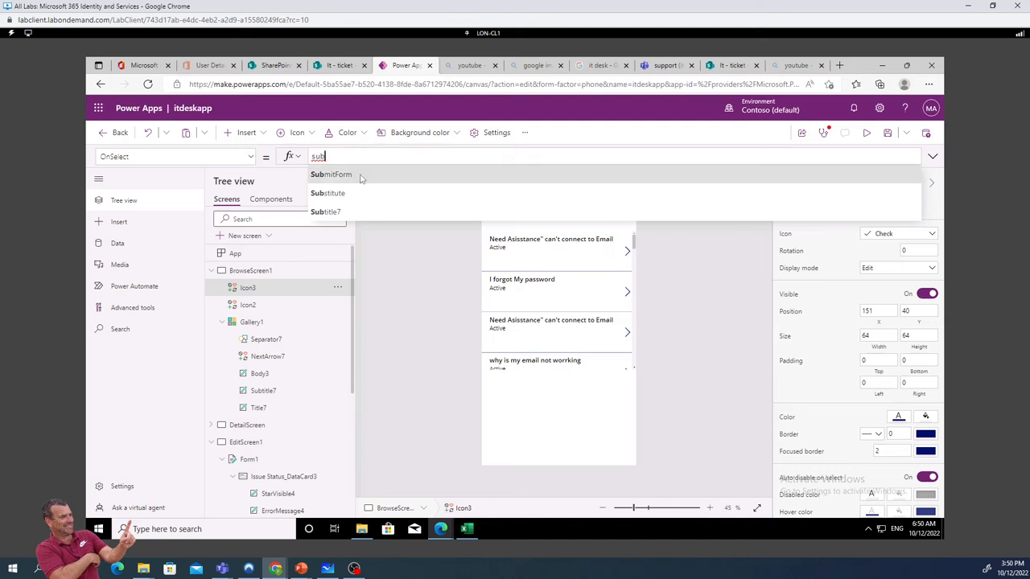
pyautogui.click(366, 173)
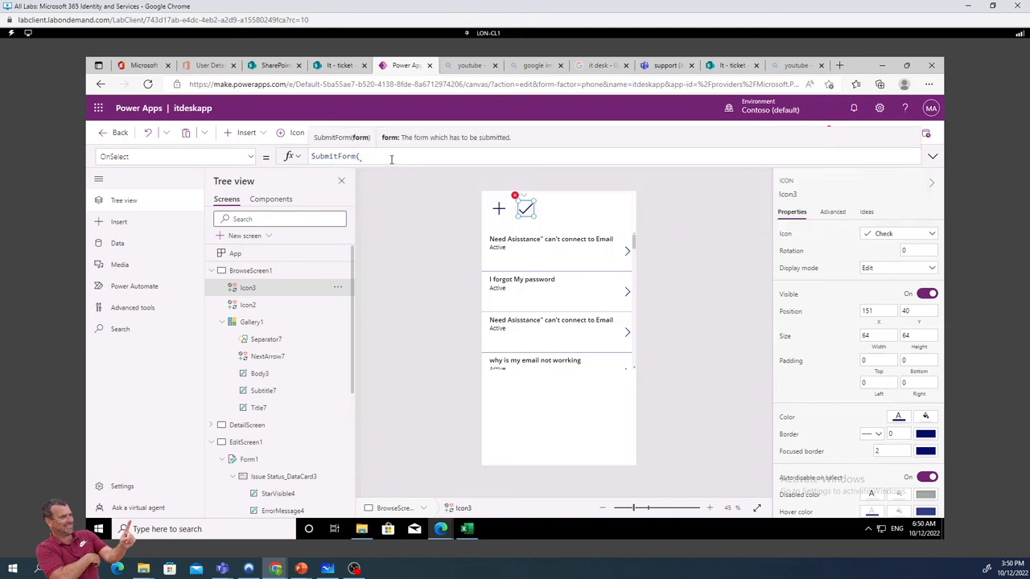
pyautogui.write('form')
pyautogui.click(348, 197)
pyautogui.write('0')
pyautogui.press('BackSpace')
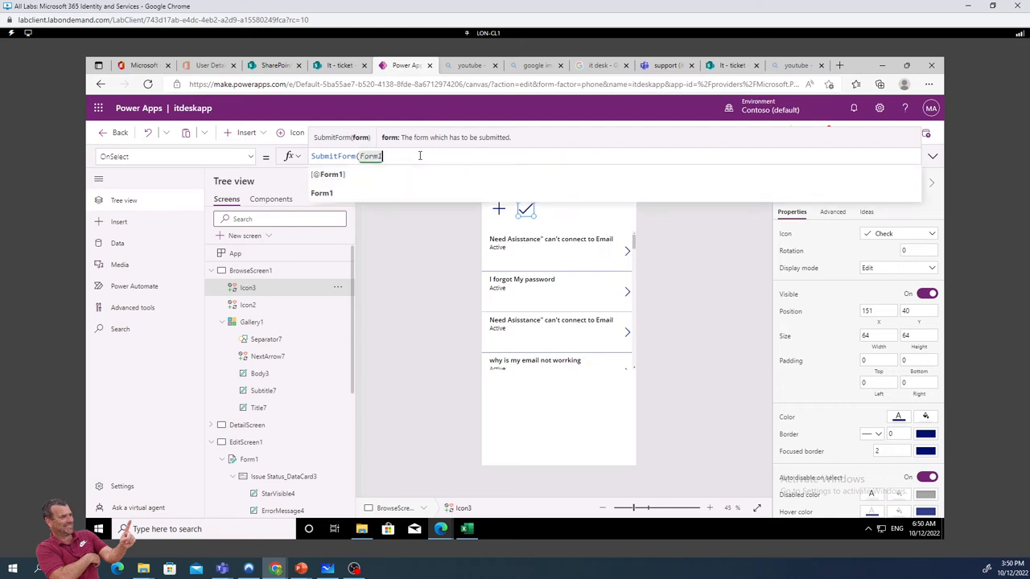
pyautogui.write(')')
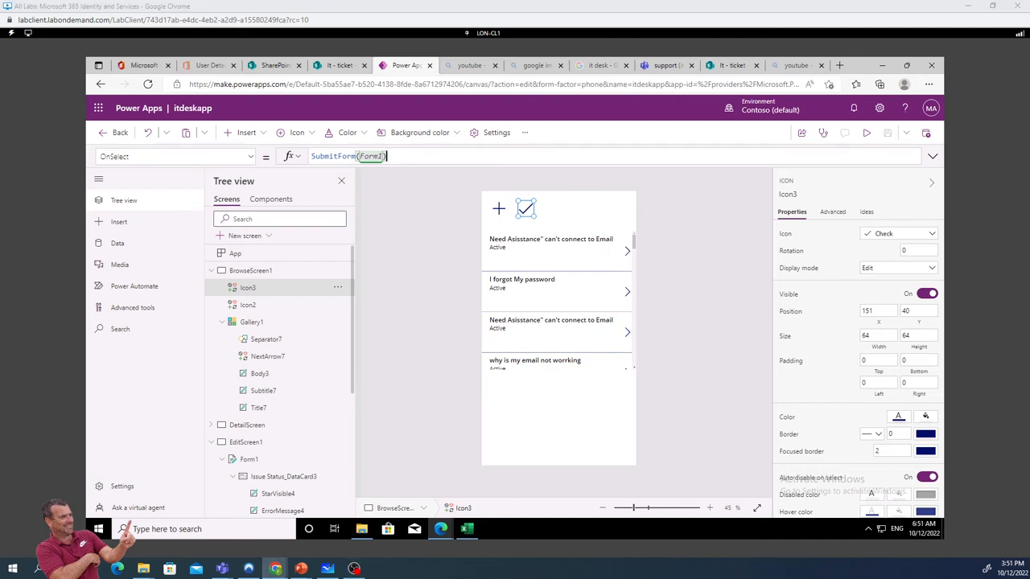
# Replace the OnSuccess formula of Form1 on EditScreen1 with Back()
pyautogui.click(245, 443)
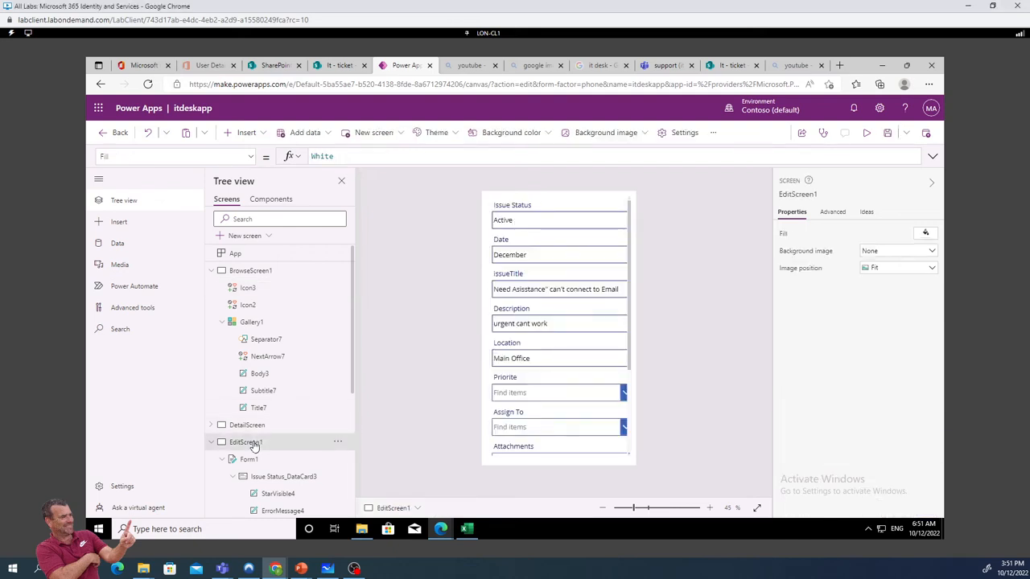
pyautogui.click(248, 460)
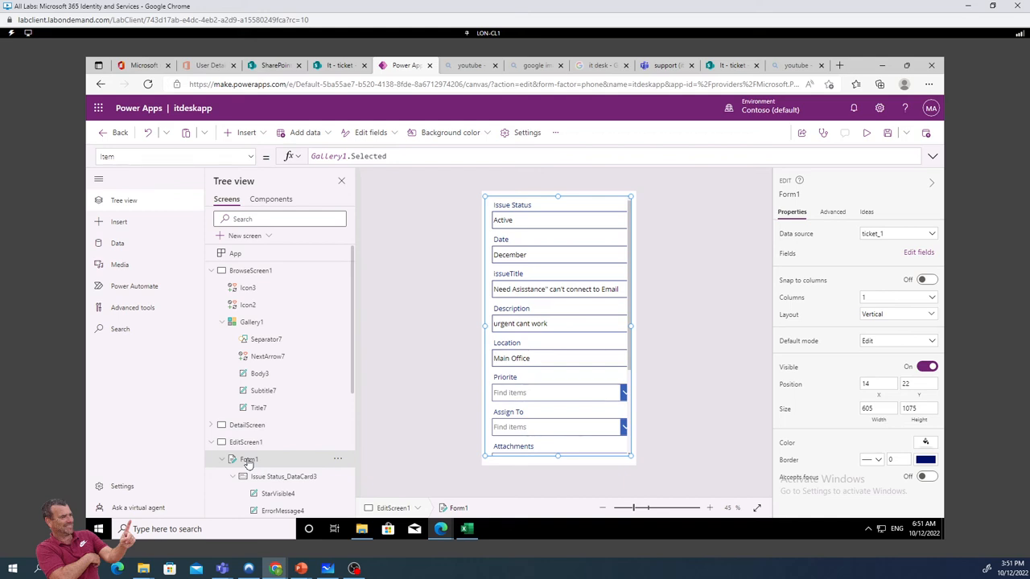
pyautogui.click(252, 158)
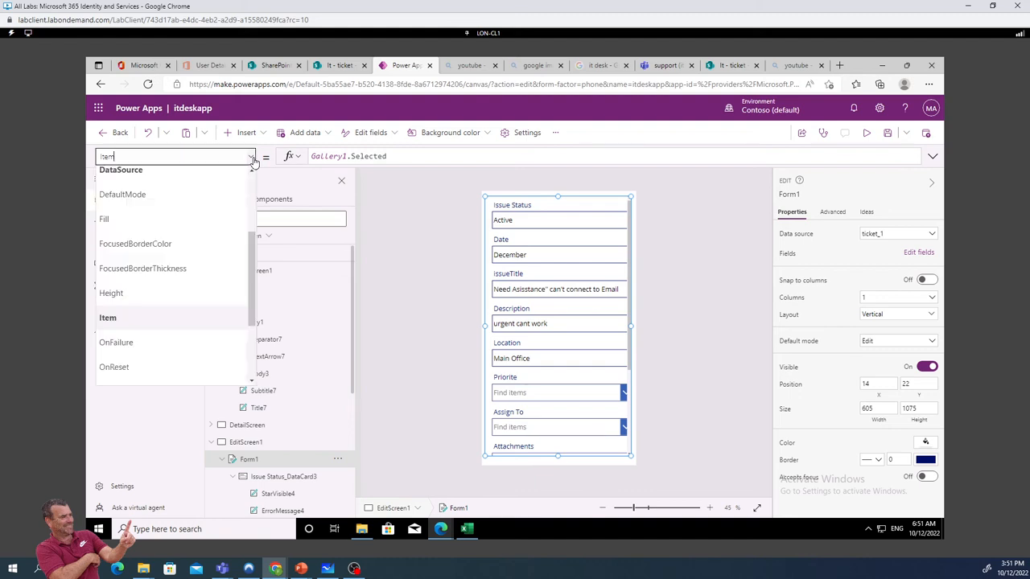
pyautogui.scroll(-2, 169, 340)
pyautogui.click(165, 325)
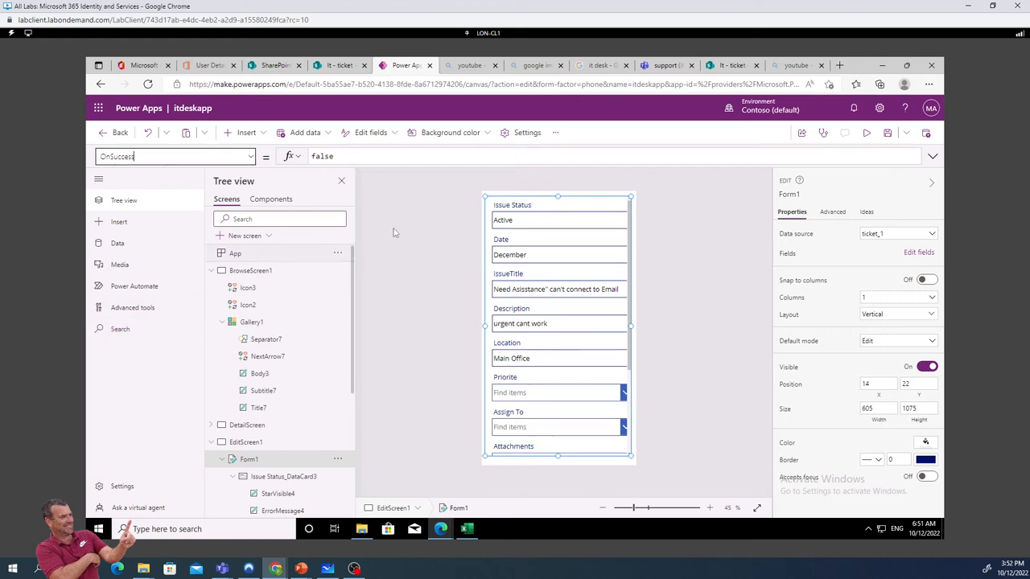
pyautogui.click(354, 157)
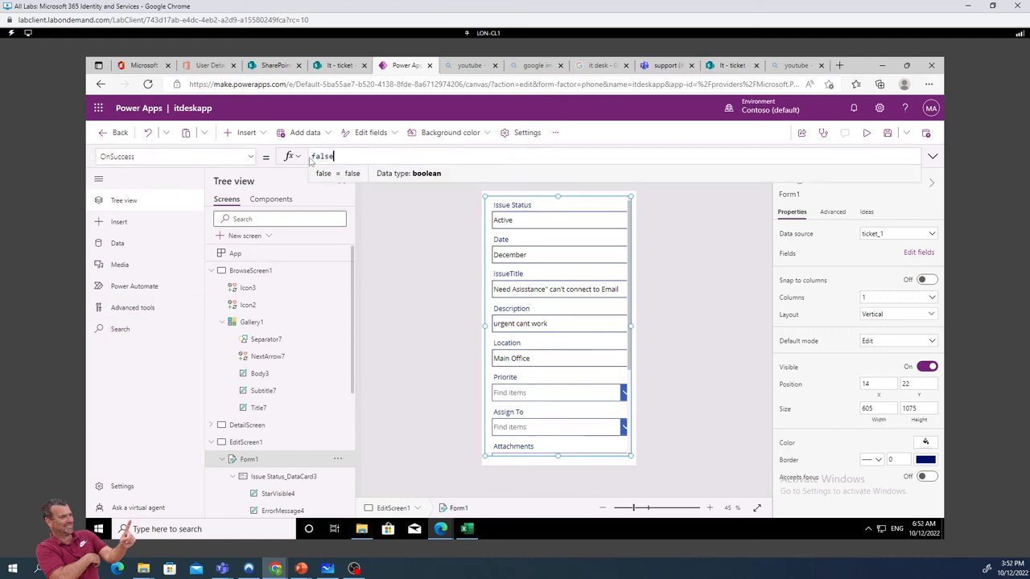
pyautogui.moveTo(311, 161); pyautogui.dragTo(338, 158)
pyautogui.write('back')
pyautogui.write('(')
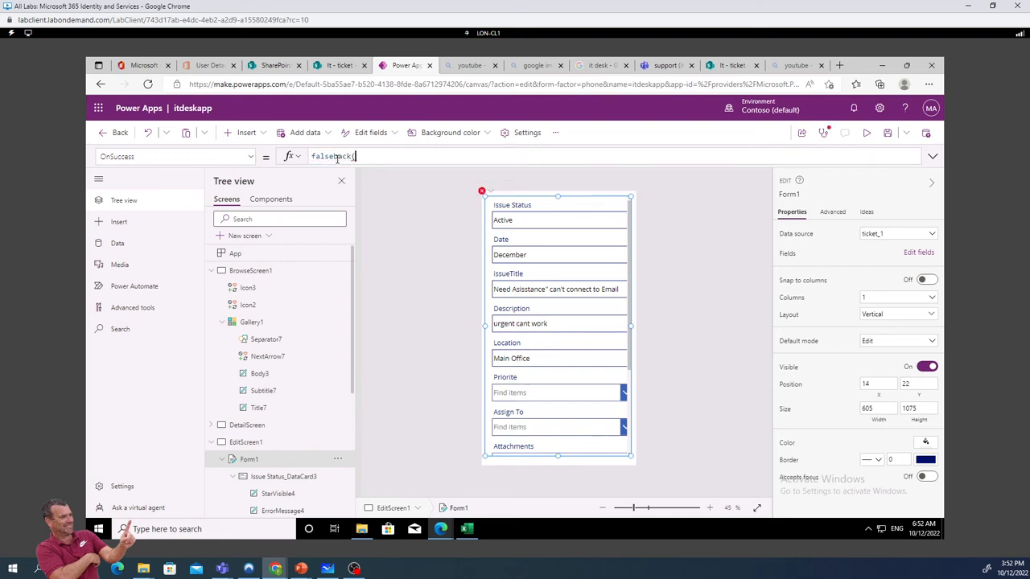
pyautogui.press('BackSpace')
pyautogui.press('BackSpace')
pyautogui.press('BackSpace')
pyautogui.press('BackSpace')
pyautogui.press('BackSpace')
pyautogui.press('BackSpace')
pyautogui.press('BackSpace')
pyautogui.press('BackSpace')
pyautogui.press('BackSpace')
pyautogui.write('back')
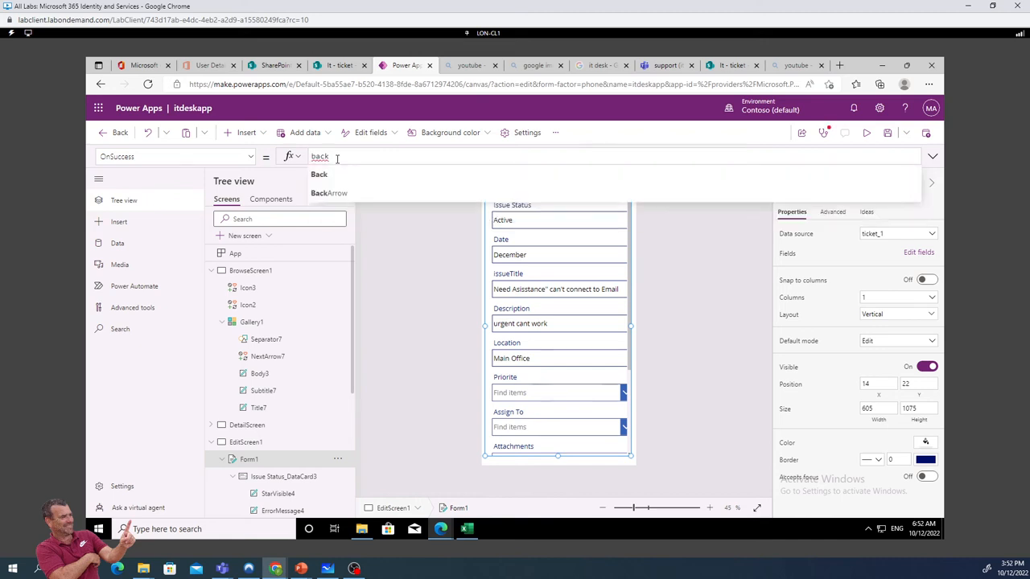
pyautogui.write('(')
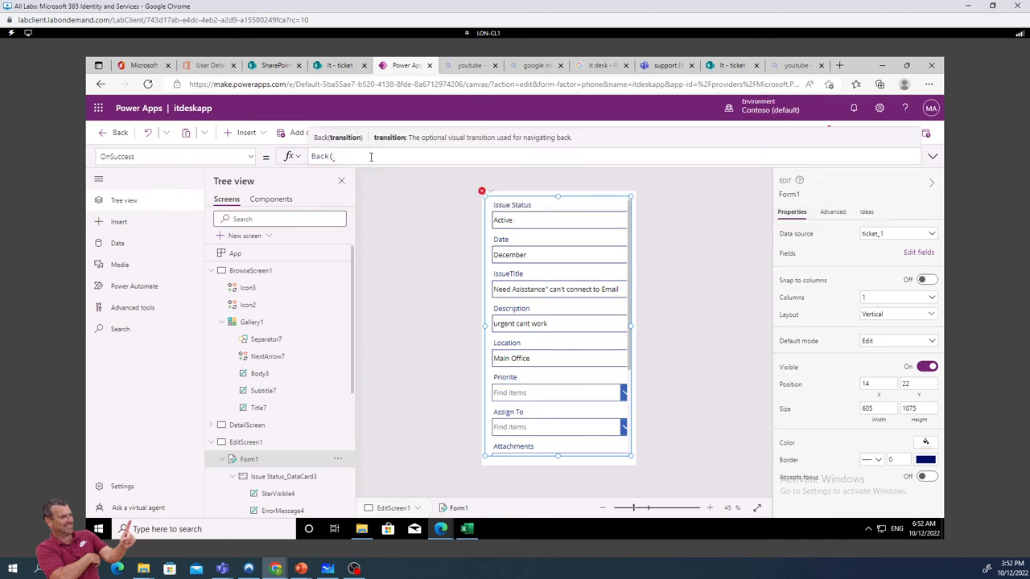
pyautogui.write(')')
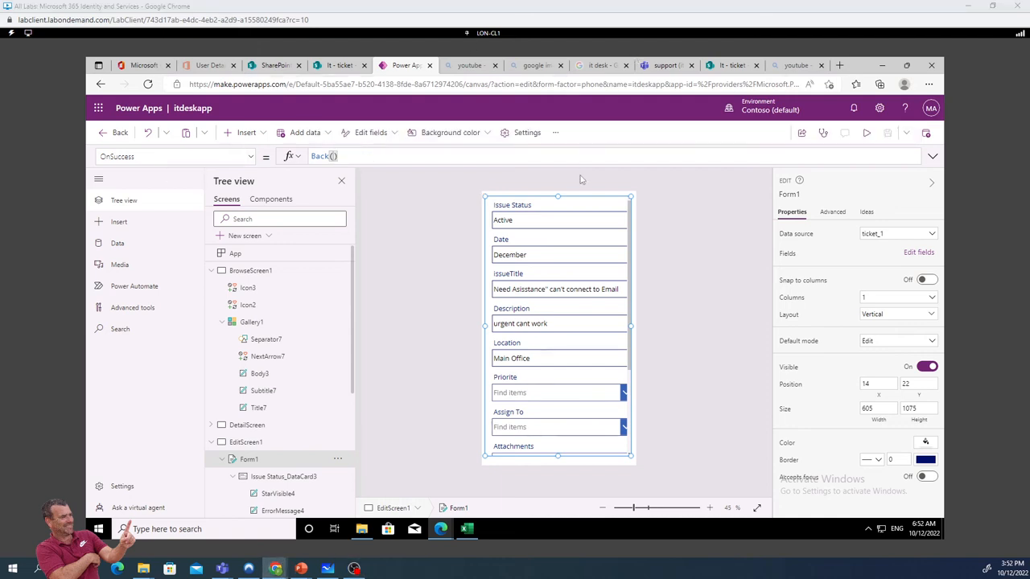
# Lower the top edge of Form1 to free space on EditScreen1 and insert a Cancel icon above it
pyautogui.moveTo(558, 197); pyautogui.dragTo(558, 222)
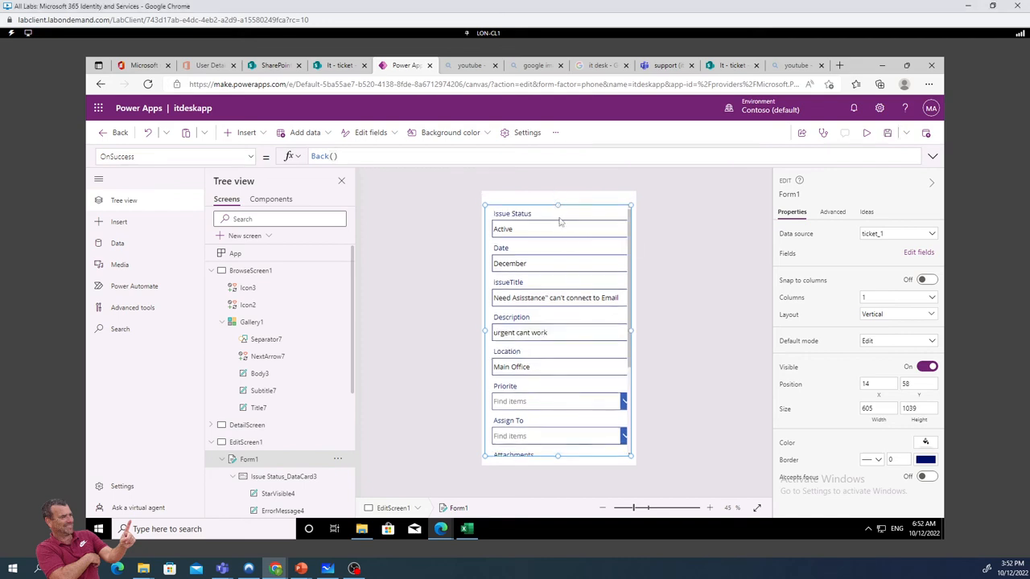
pyautogui.click(555, 208)
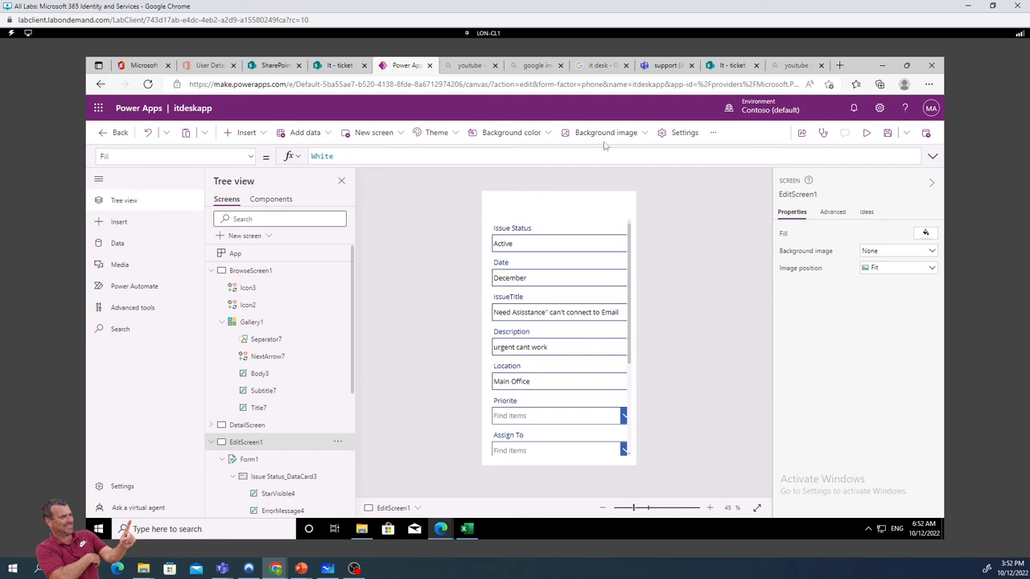
pyautogui.click(257, 135)
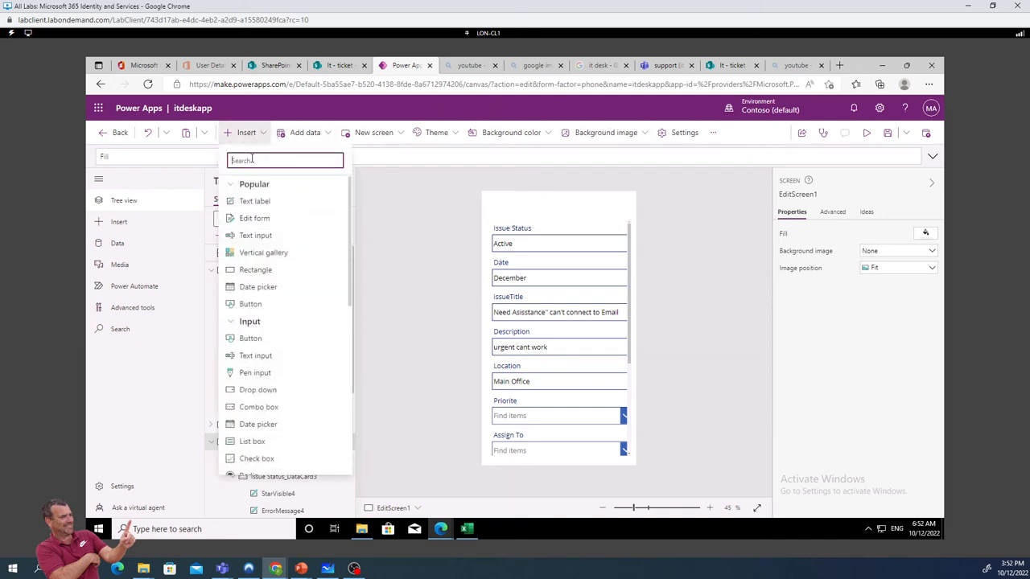
pyautogui.write('va')
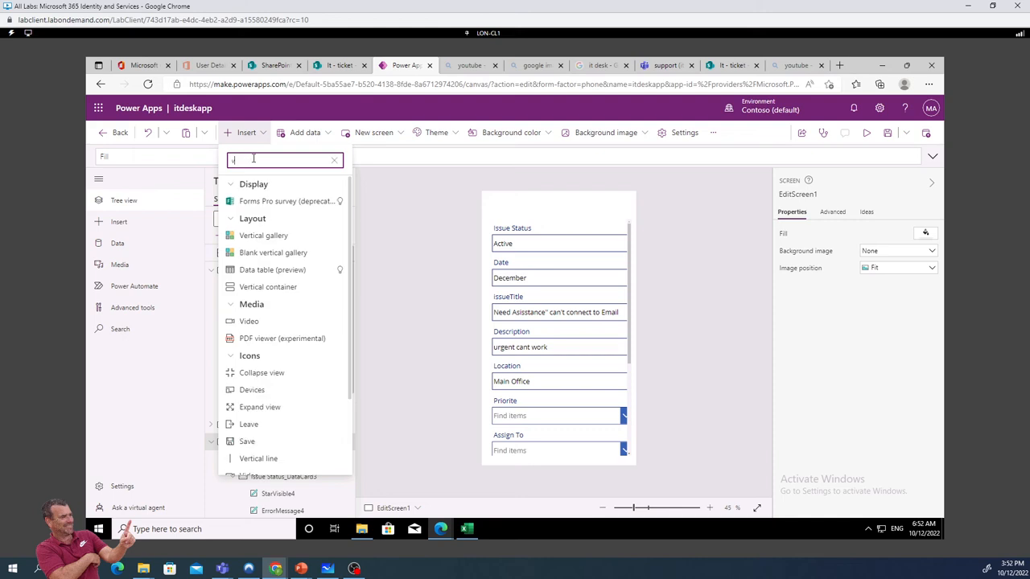
pyautogui.press('BackSpace')
pyautogui.press('BackSpace')
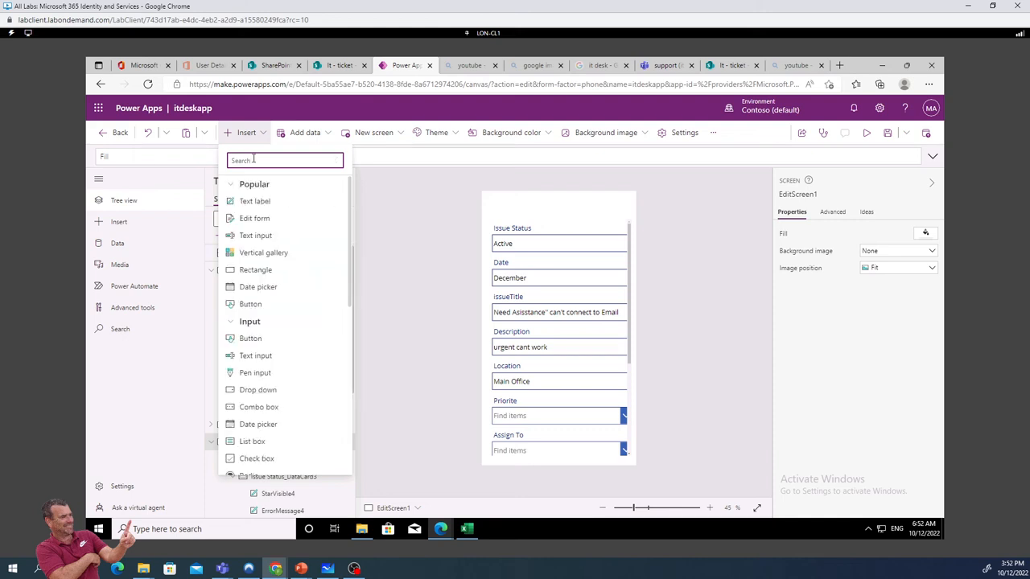
pyautogui.write('can')
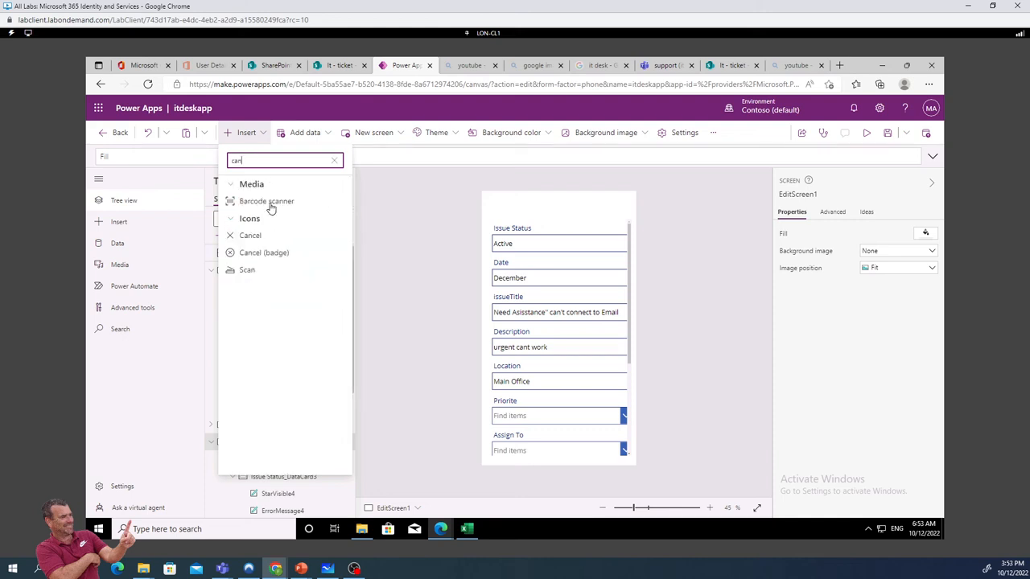
pyautogui.click(264, 236)
# Replace the Cancel icon's OnSelect formula with ResetForm(Form1)
pyautogui.click(499, 207)
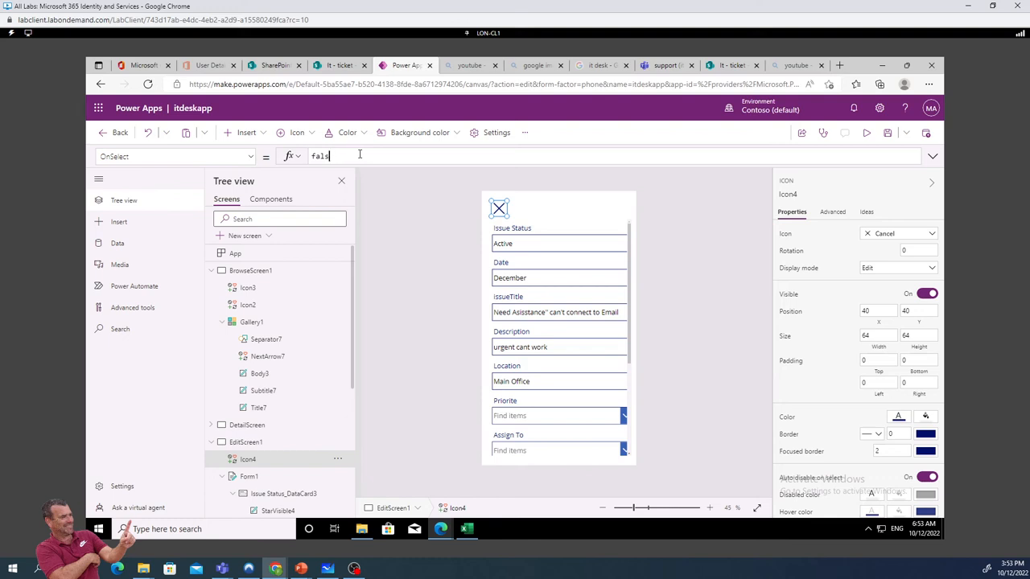
pyautogui.press('BackSpace')
pyautogui.press('BackSpace')
pyautogui.press('BackSpace')
pyautogui.press('BackSpace')
pyautogui.write('reset')
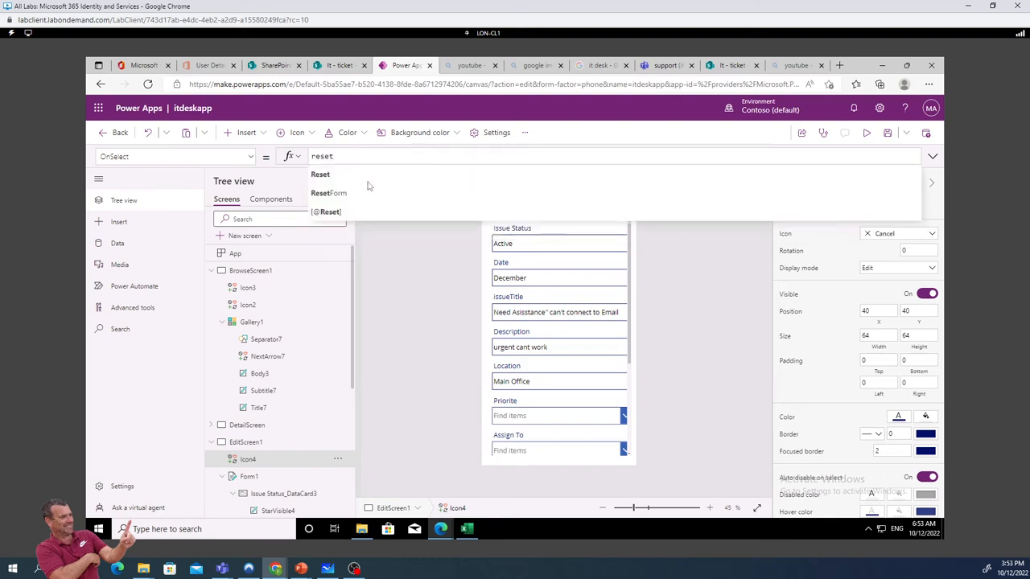
pyautogui.press('Down')
pyautogui.press('Tab')
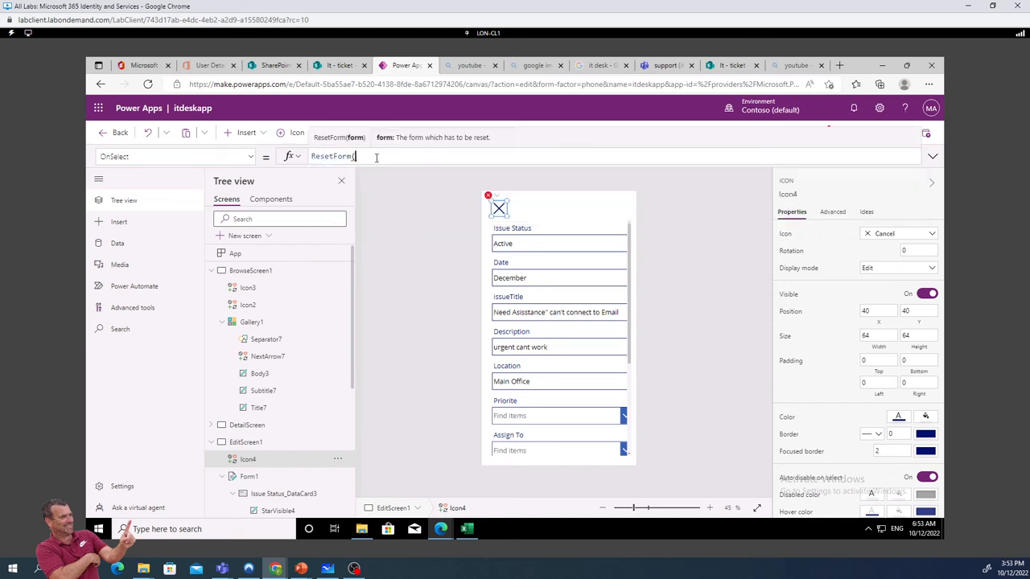
pyautogui.write('for')
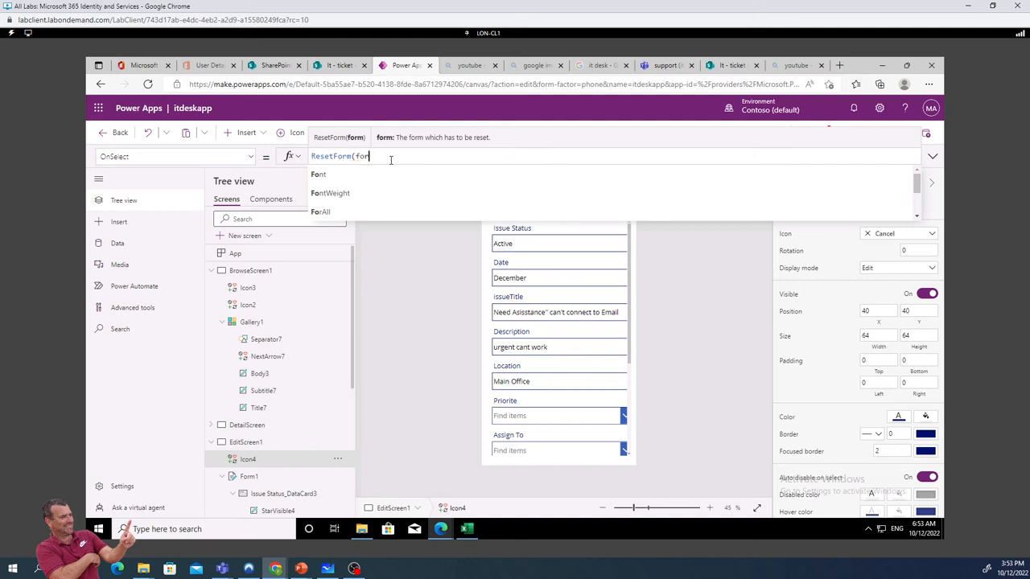
pyautogui.write('m1')
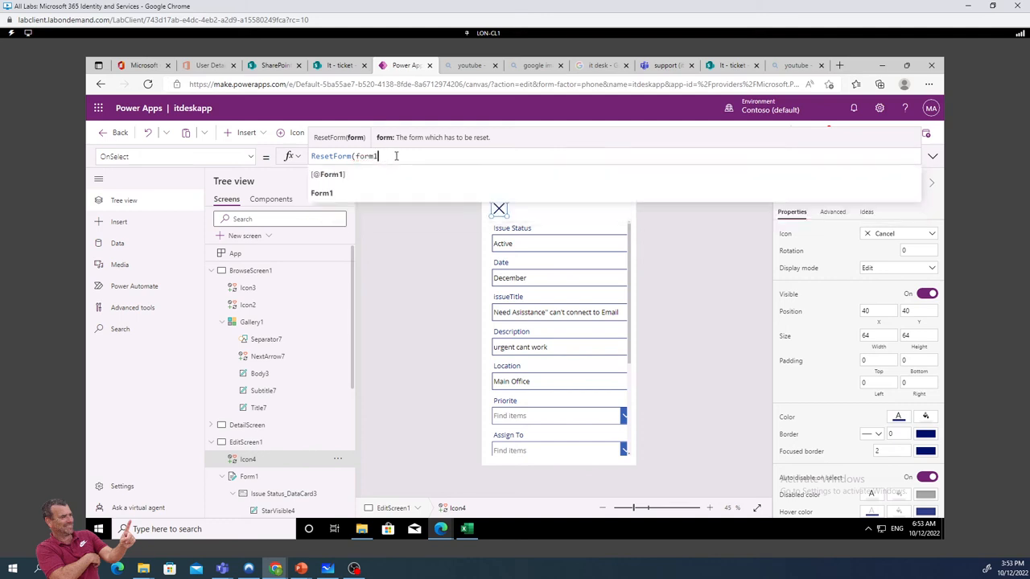
pyautogui.click(322, 194)
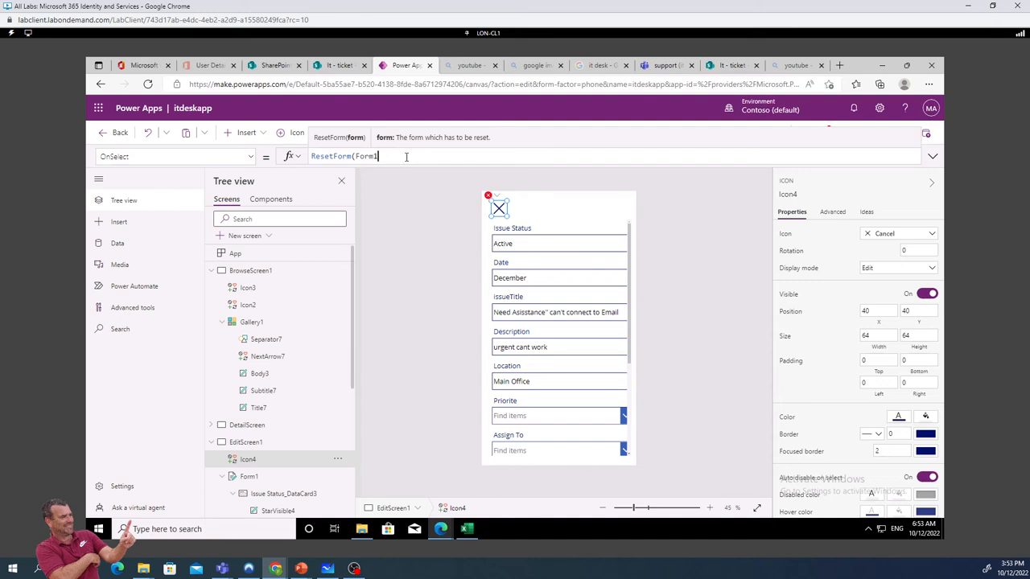
pyautogui.write(')')
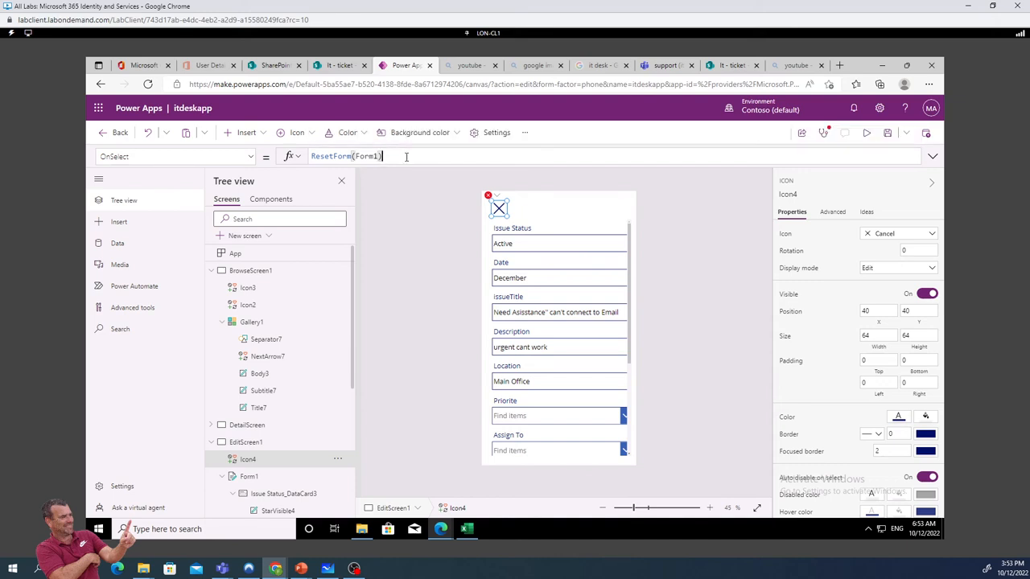
# Extend the Cancel icon's OnSelect formula with ;Back() after the ResetForm call
pyautogui.write(';Back')
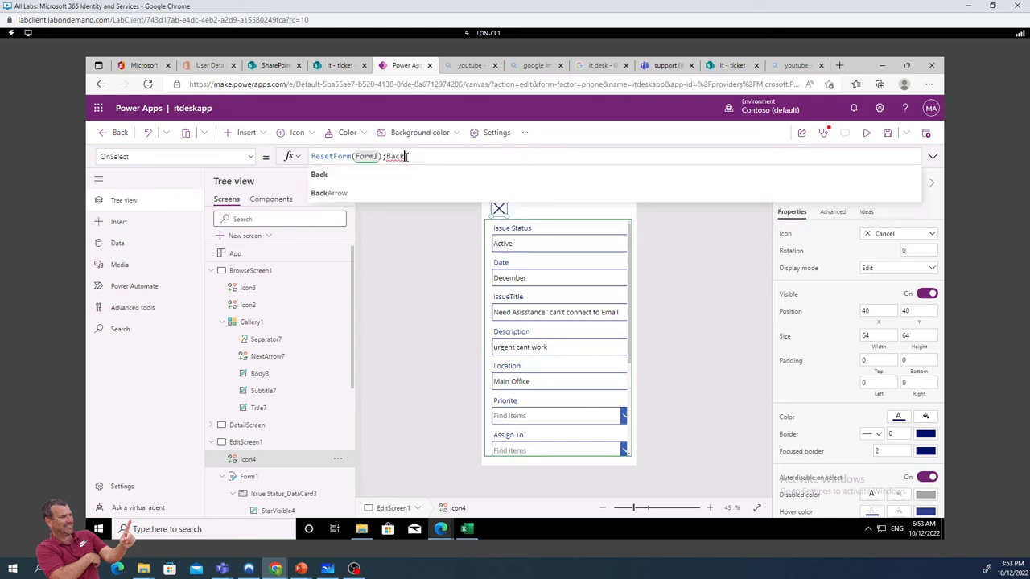
pyautogui.write('(')
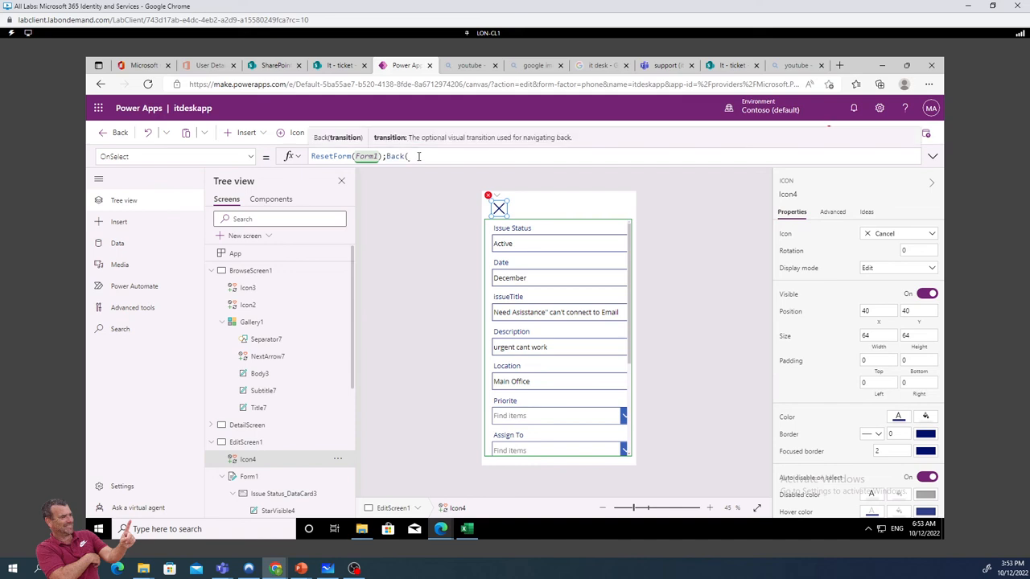
pyautogui.write(')')
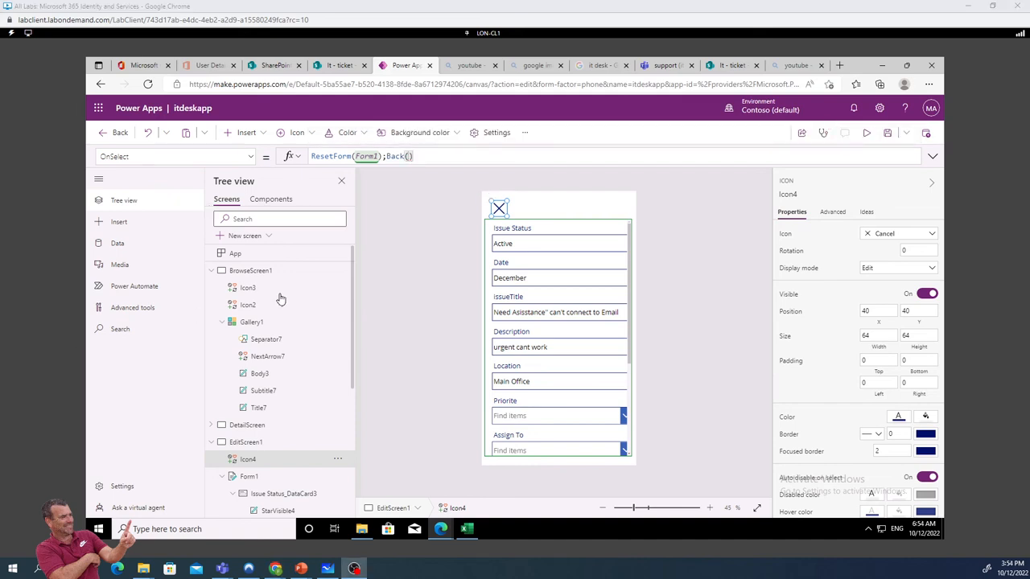
# Preview the app from BrowseScreen1 and open a new ticket form with the Add icon
pyautogui.click(261, 272)
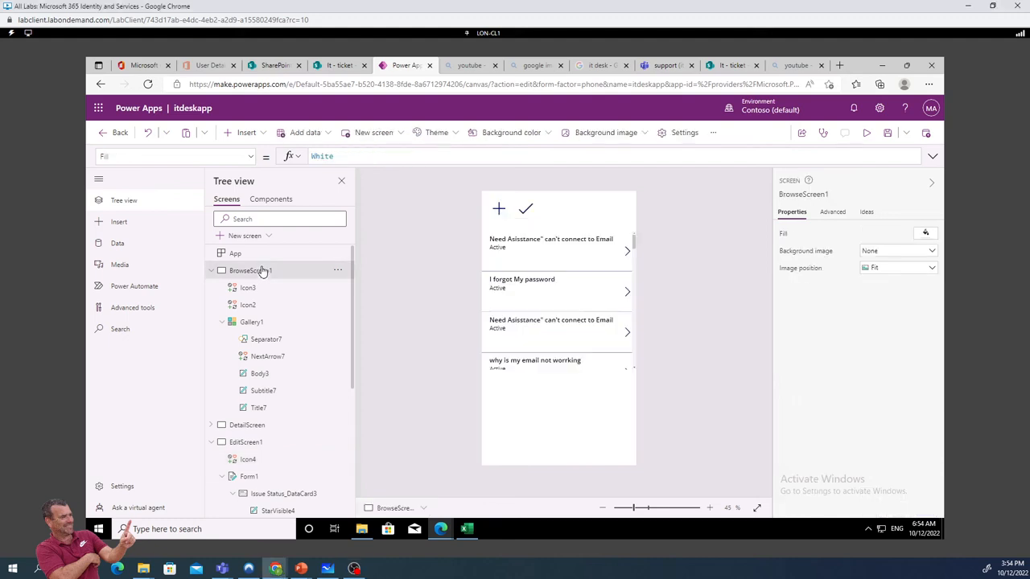
pyautogui.click(866, 135)
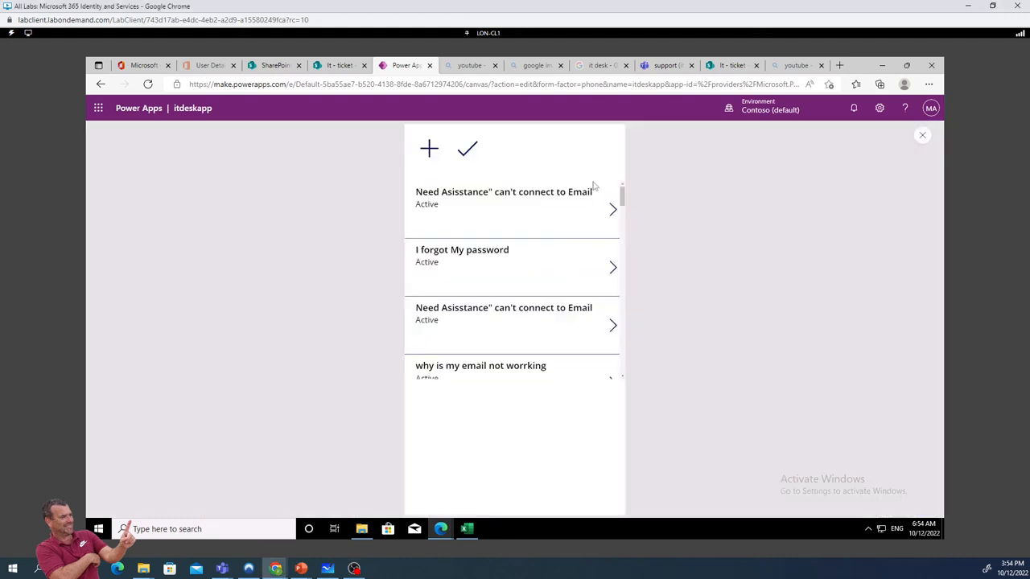
pyautogui.click(489, 197)
pyautogui.click(427, 159)
pyautogui.click(428, 148)
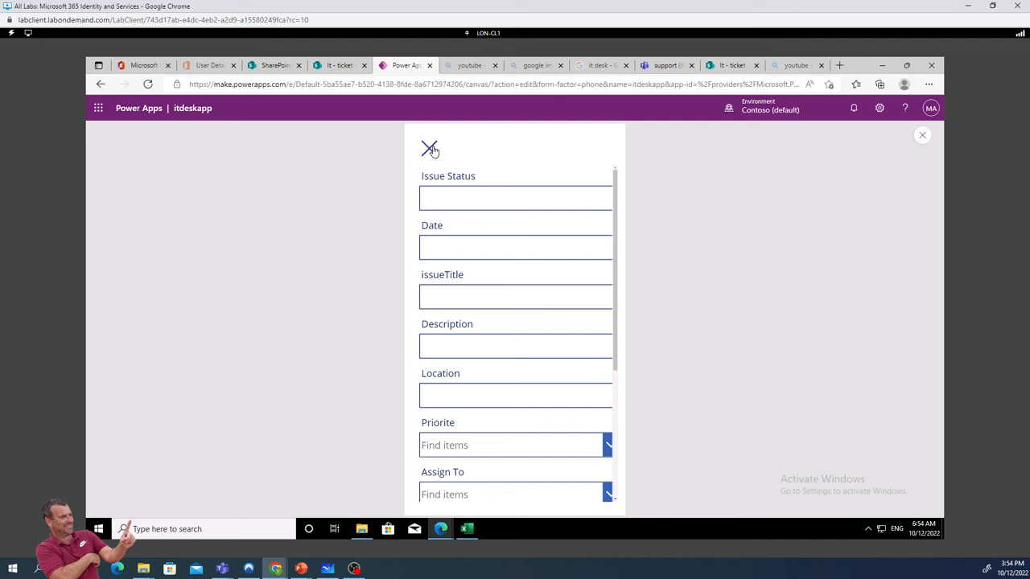
# Enter "disk" as the Issue Status and "disk ssd" as the issueTitle of the new ticket
pyautogui.click(458, 199)
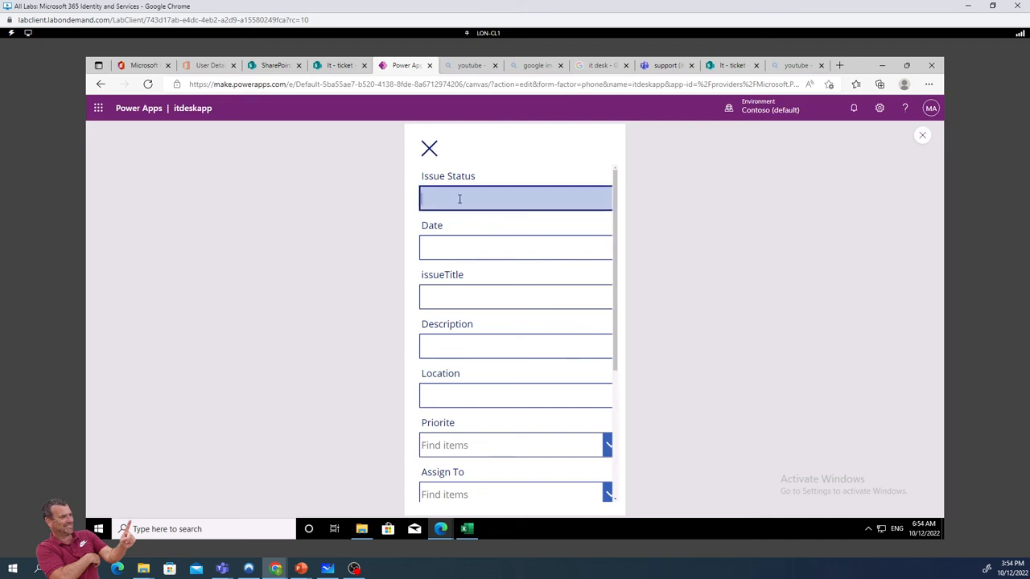
pyautogui.write('disk')
pyautogui.click(466, 291)
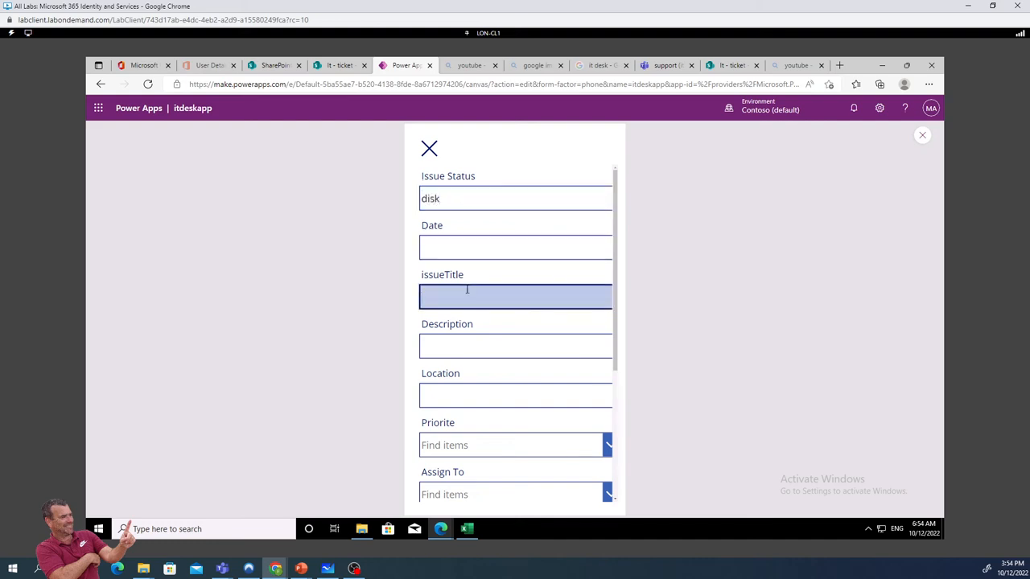
pyautogui.write('disk ssd')
pyautogui.click(471, 345)
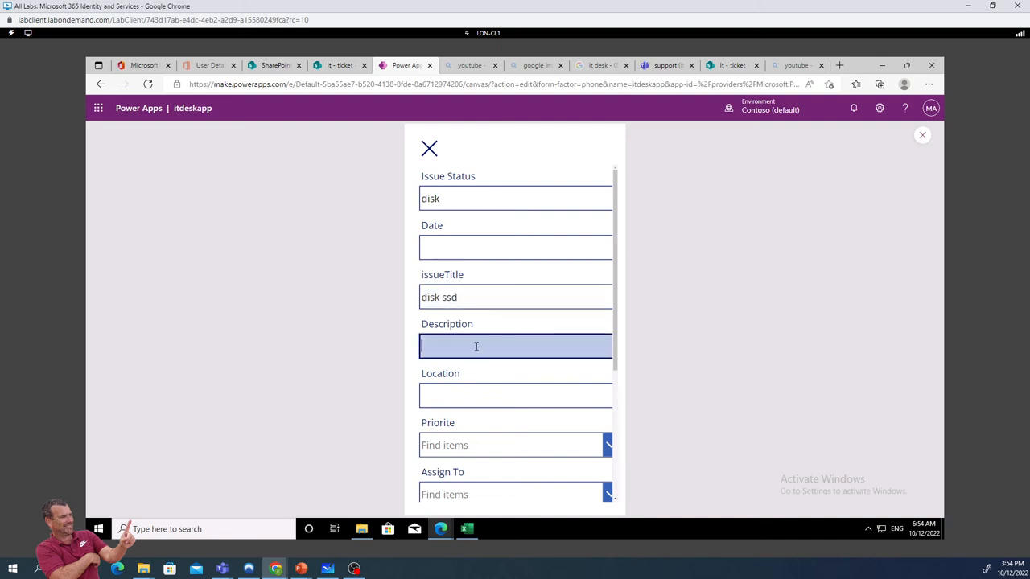
# Set the new ticket's Priorite to Urgent and leave Assign To empty
pyautogui.scroll(-3, 471, 352)
pyautogui.click(485, 285)
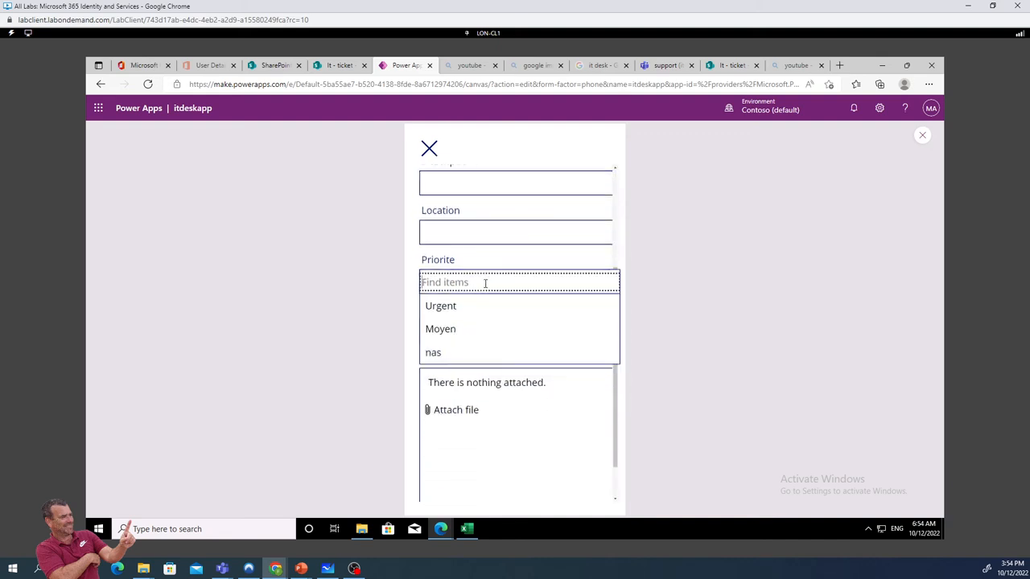
pyautogui.click(432, 305)
pyautogui.click(470, 332)
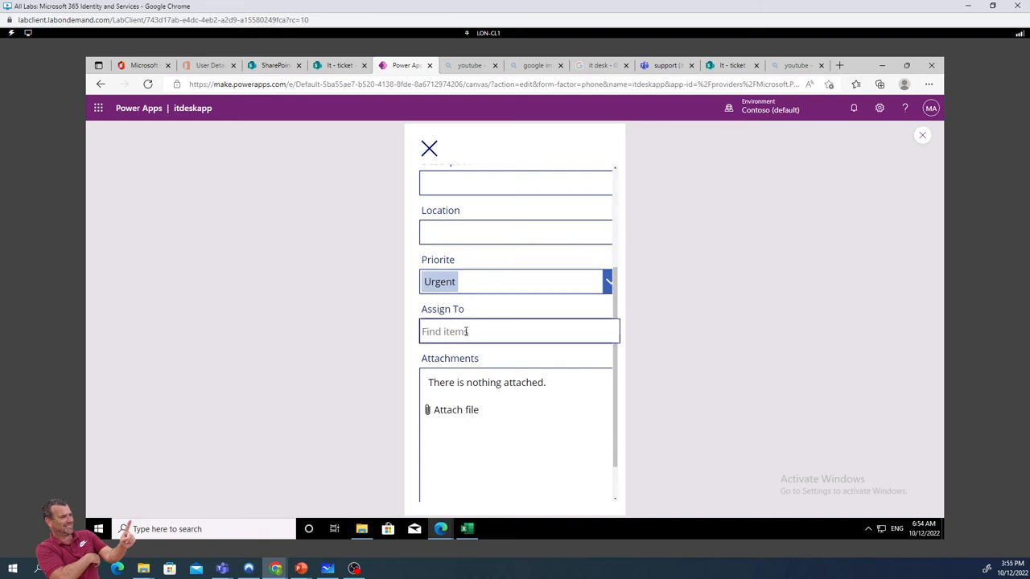
pyautogui.write('a')
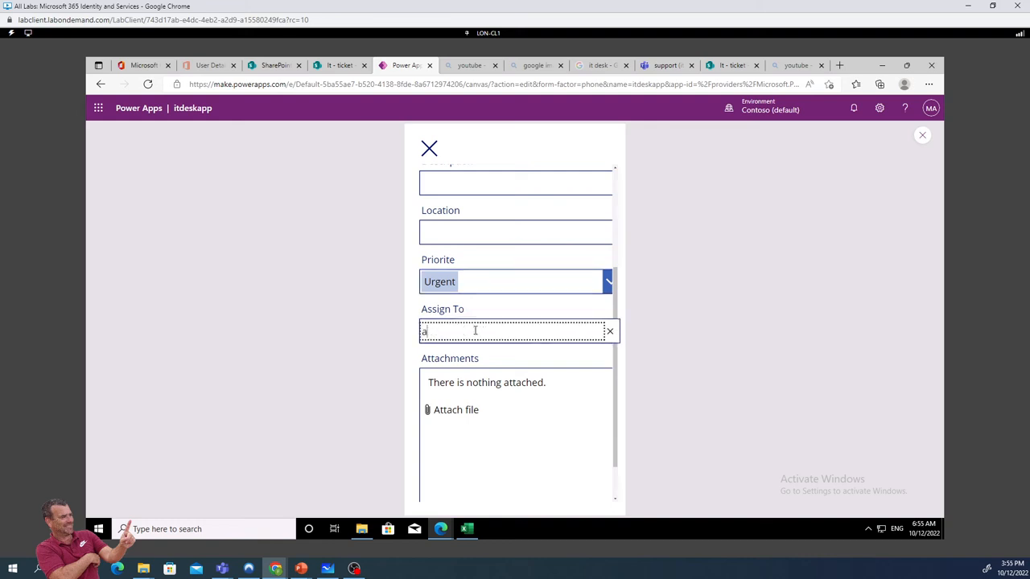
pyautogui.press('BackSpace')
pyautogui.scroll(-1, 490, 388)
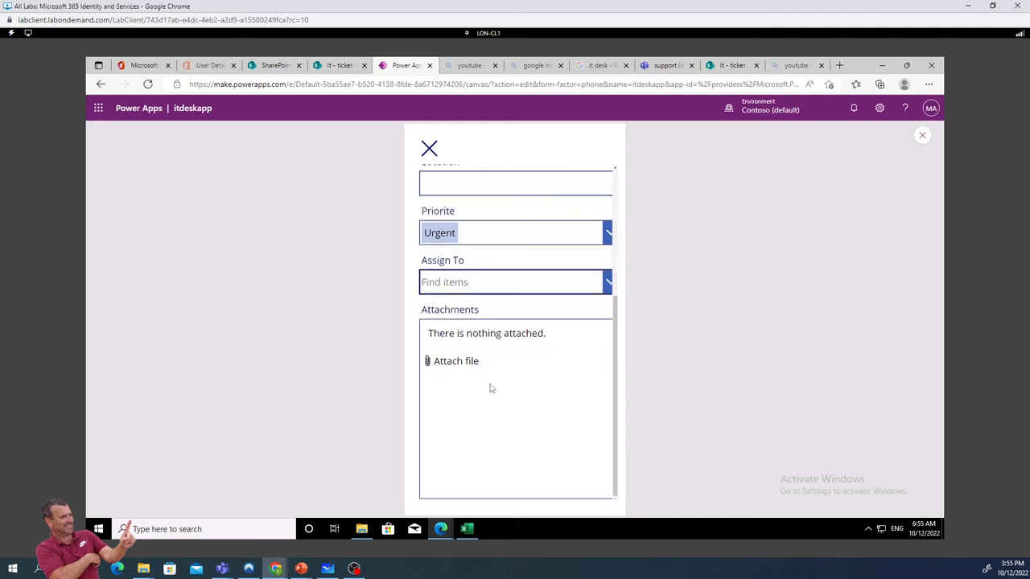
# Review the partly filled ticket form from top to end and cancel it to test the Cancel icon
pyautogui.scroll(4, 491, 389)
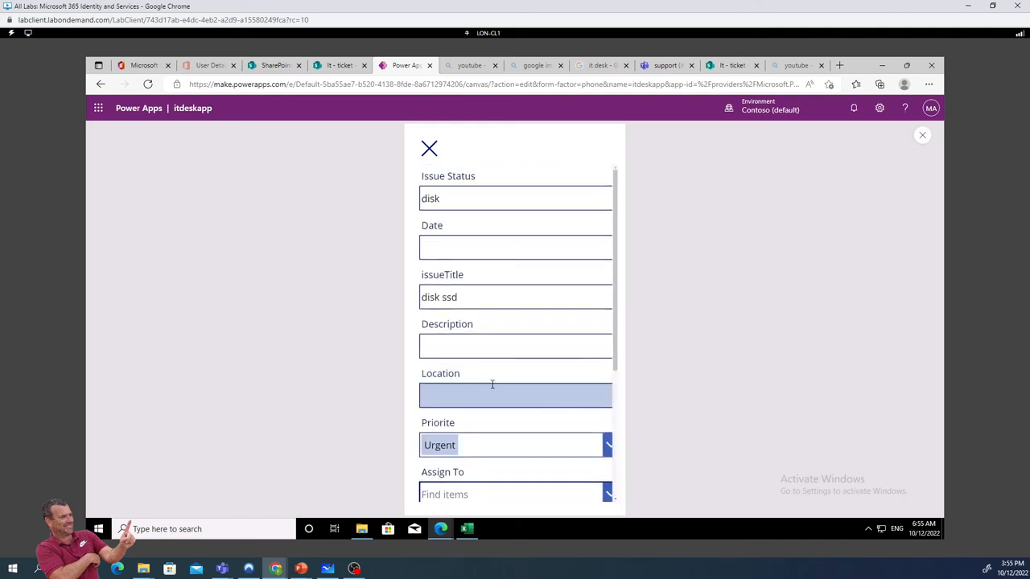
pyautogui.scroll(-3, 499, 345)
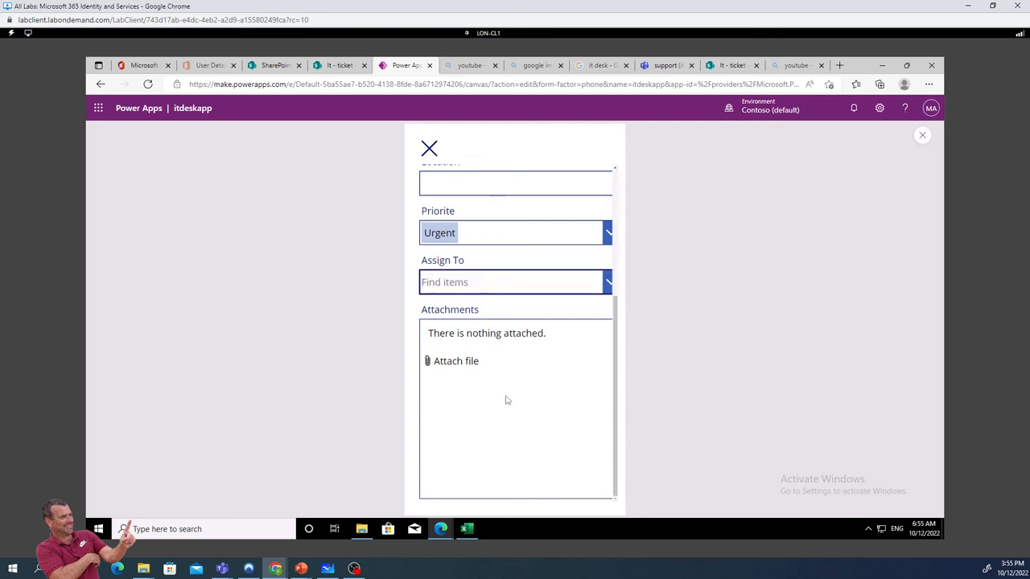
pyautogui.scroll(3, 505, 398)
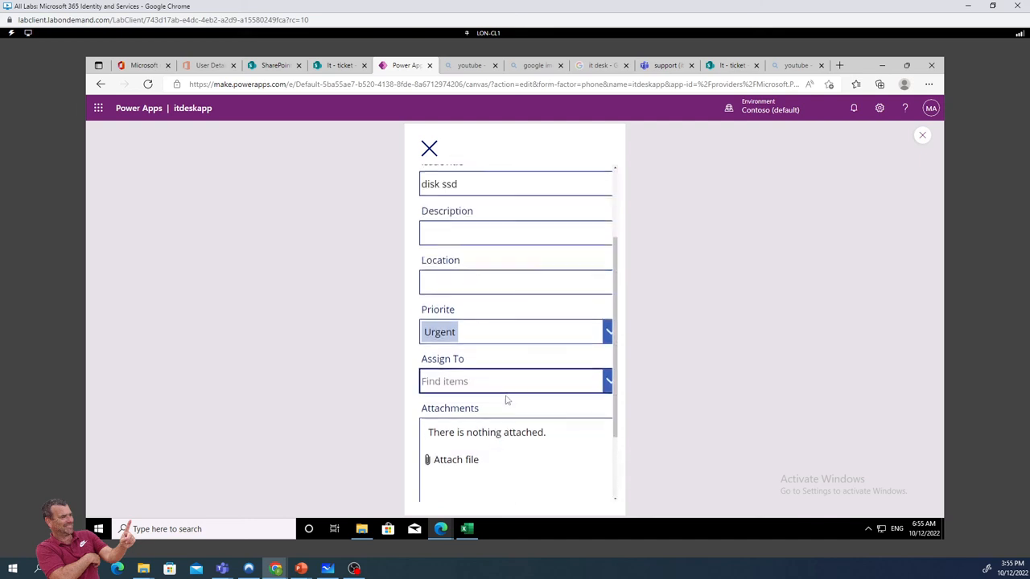
pyautogui.click(428, 148)
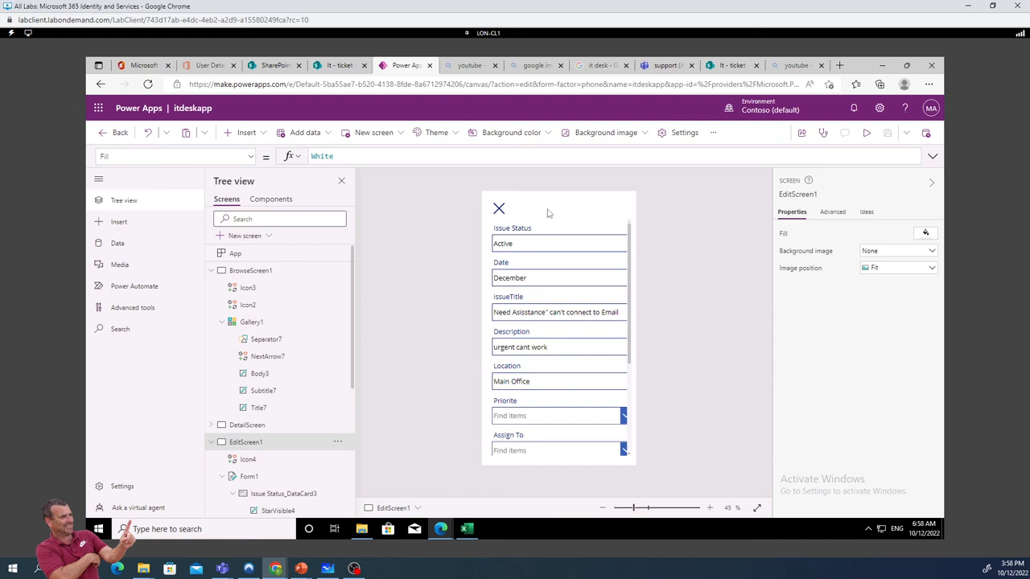
# Insert a Check icon on EditScreen1 and place it beside the Cancel icon at about X 182, Y 40
pyautogui.click(246, 133)
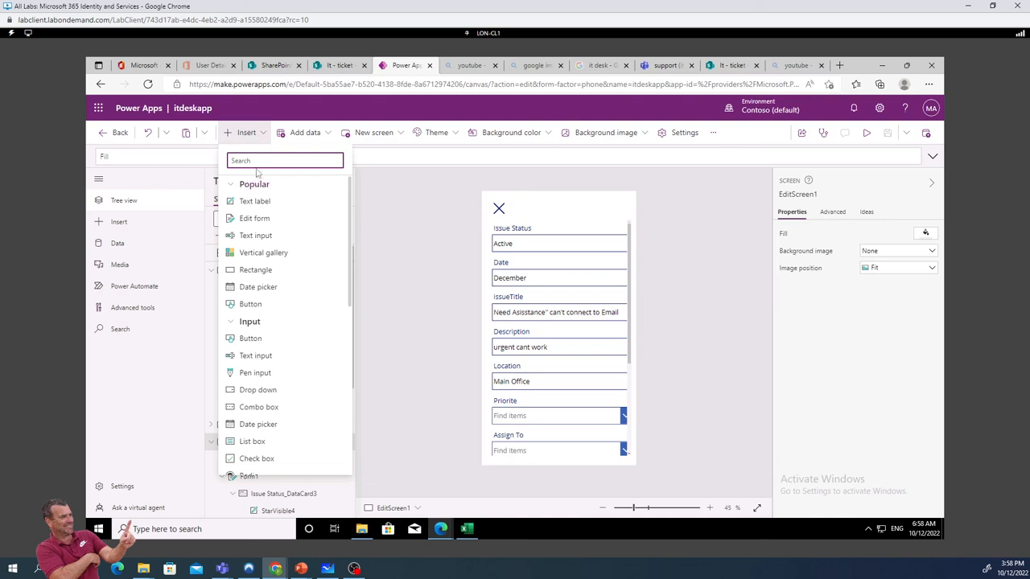
pyautogui.write('che')
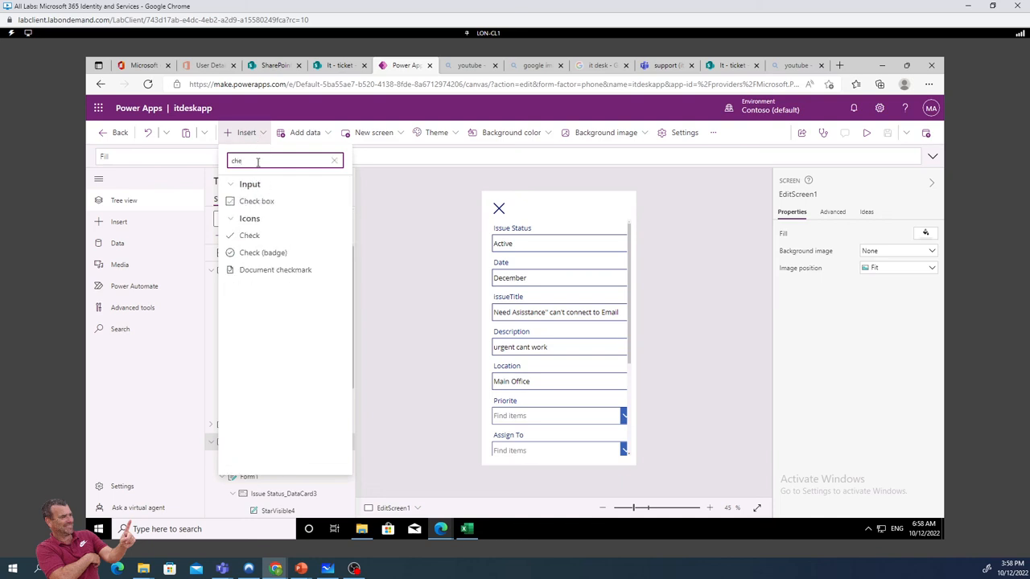
pyautogui.click(249, 235)
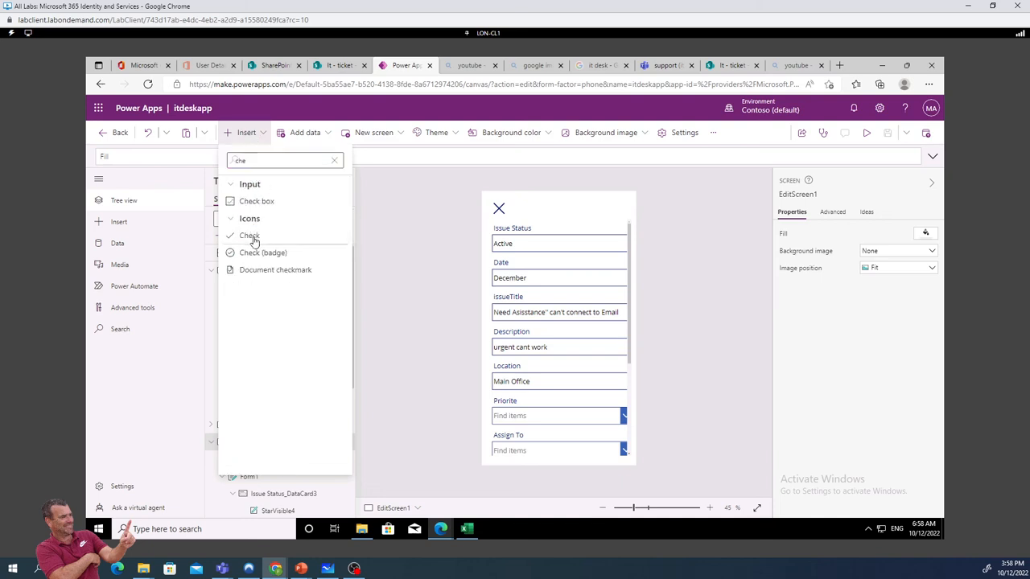
pyautogui.moveTo(499, 211); pyautogui.dragTo(532, 212)
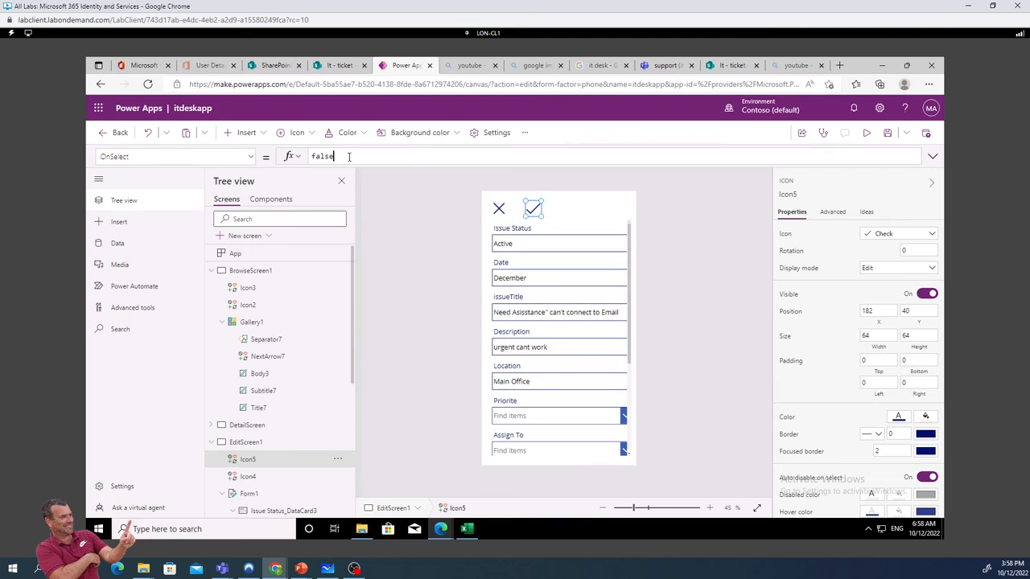
# Replace the OnSelect formula of EditScreen1's Check icon with SubmitForm(Form1)
pyautogui.write('s')
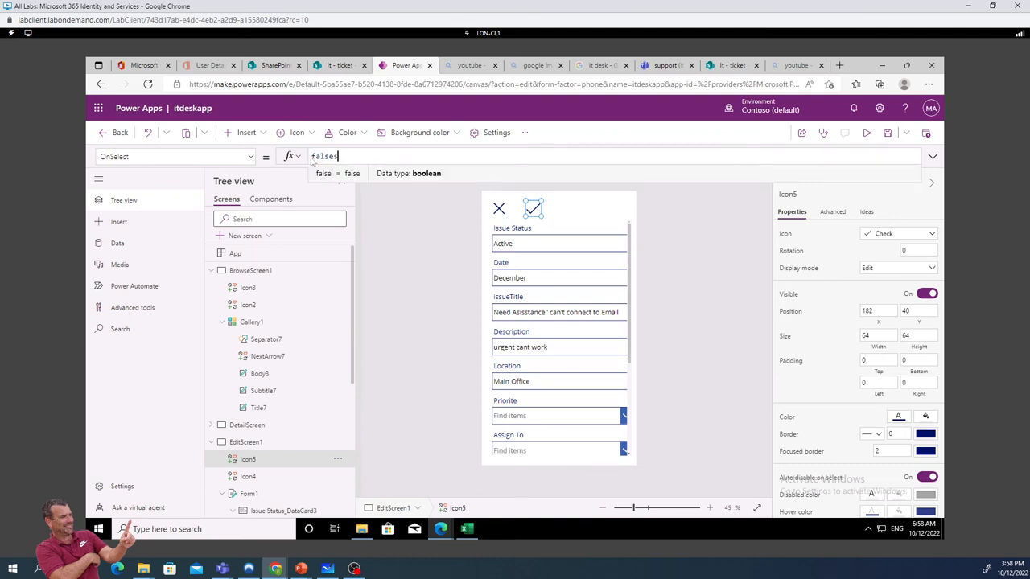
pyautogui.write('ub')
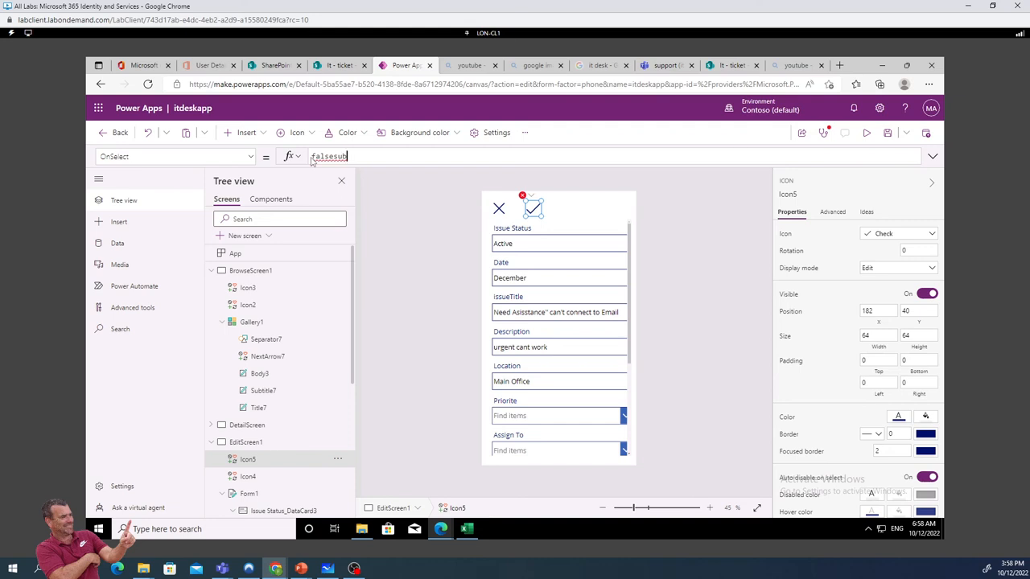
pyautogui.hotkey('ctrl', 'a')
pyautogui.write('sub')
pyautogui.click(326, 174)
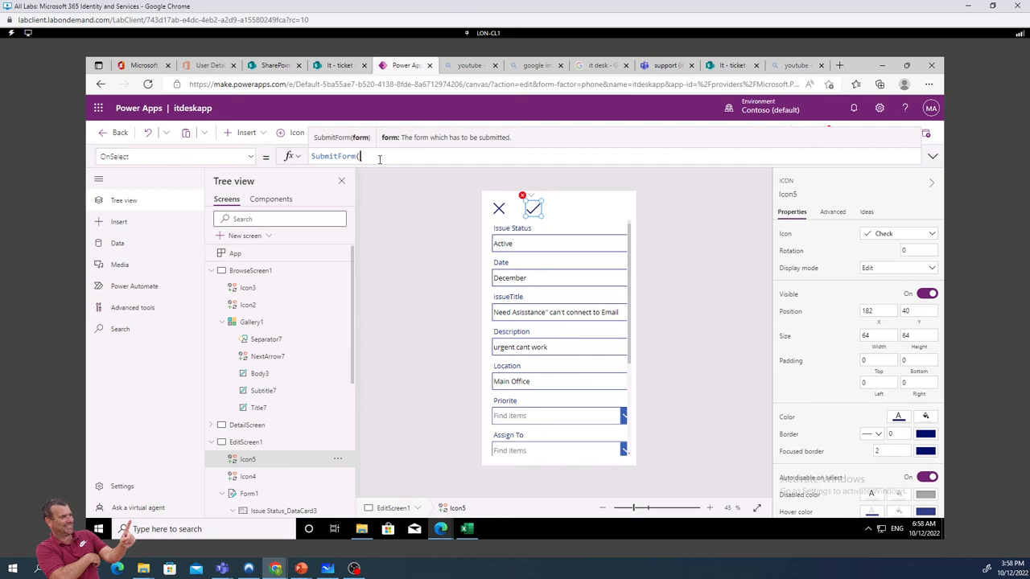
pyautogui.write('form1')
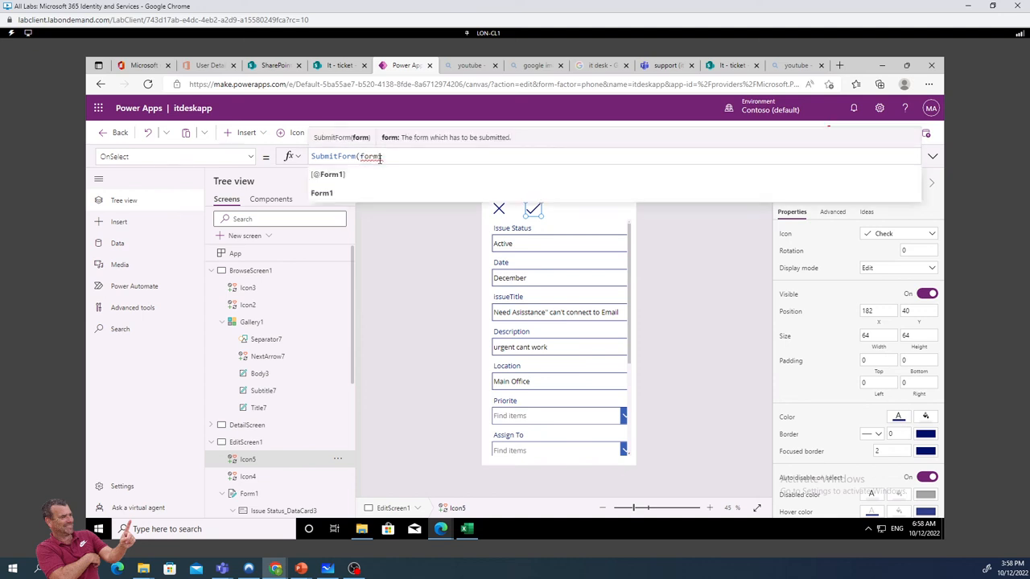
pyautogui.click(346, 194)
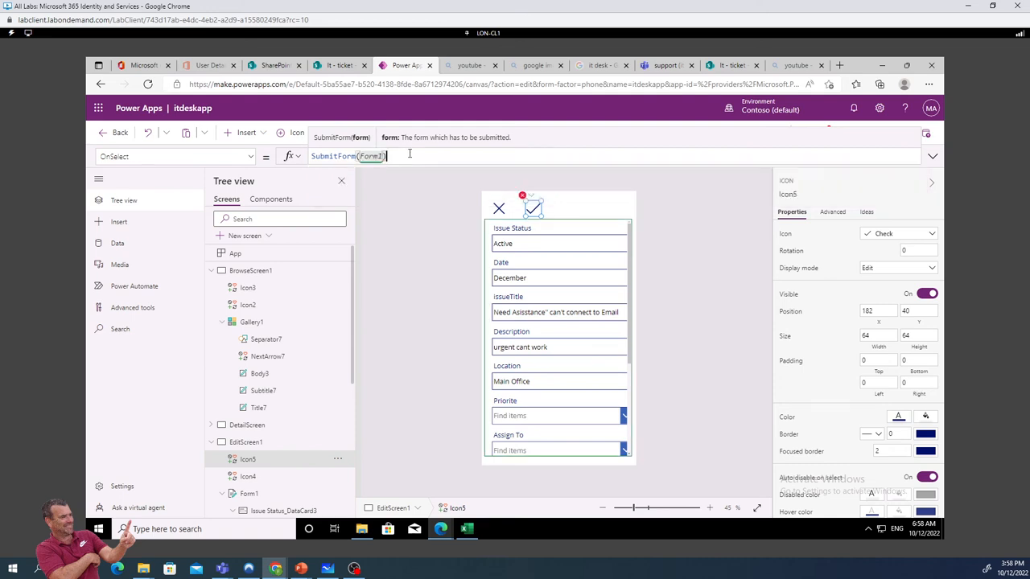
pyautogui.click(413, 223)
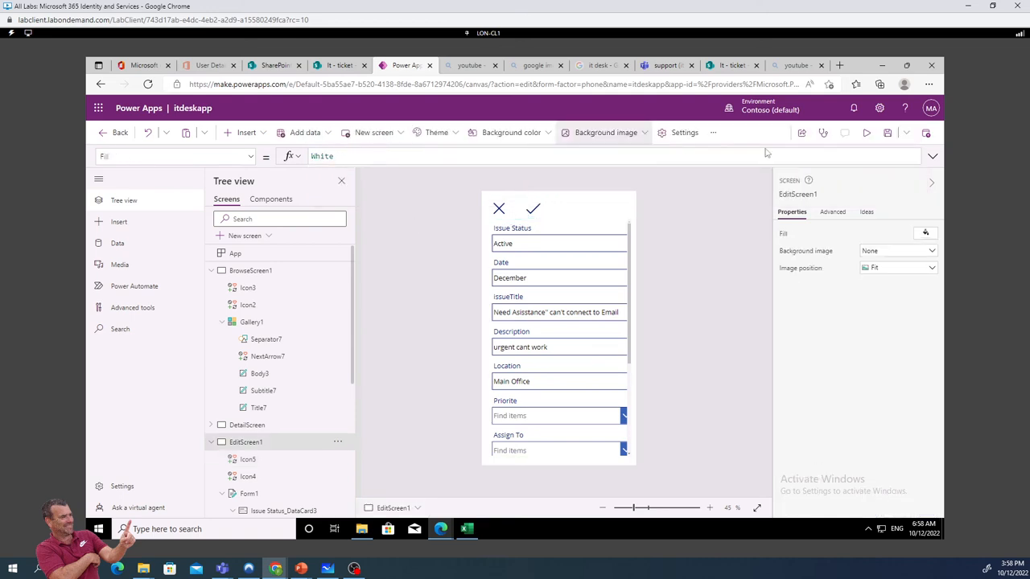
# Delete the Check icon from BrowseScreen1
pyautogui.click(264, 271)
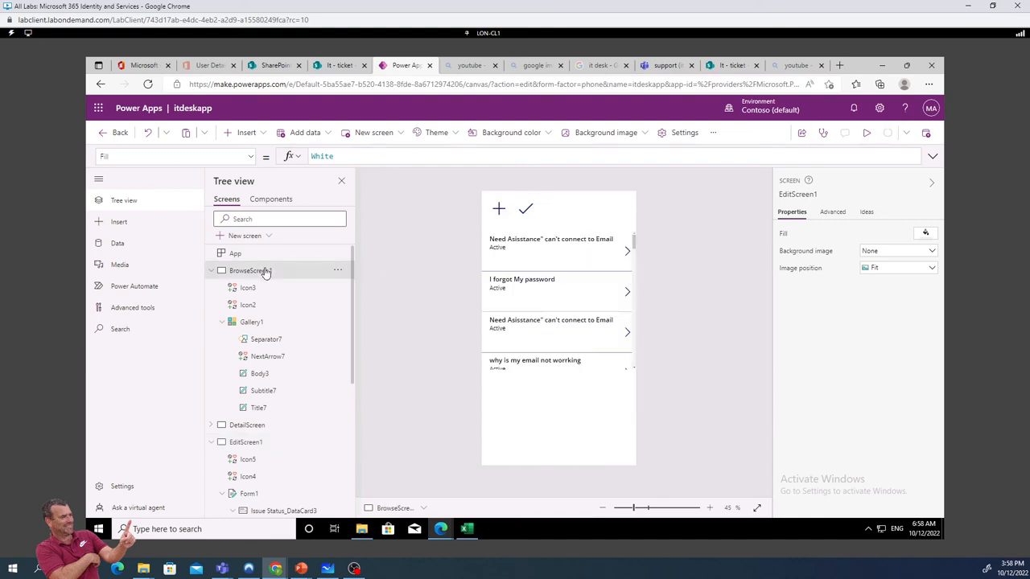
pyautogui.click(526, 209)
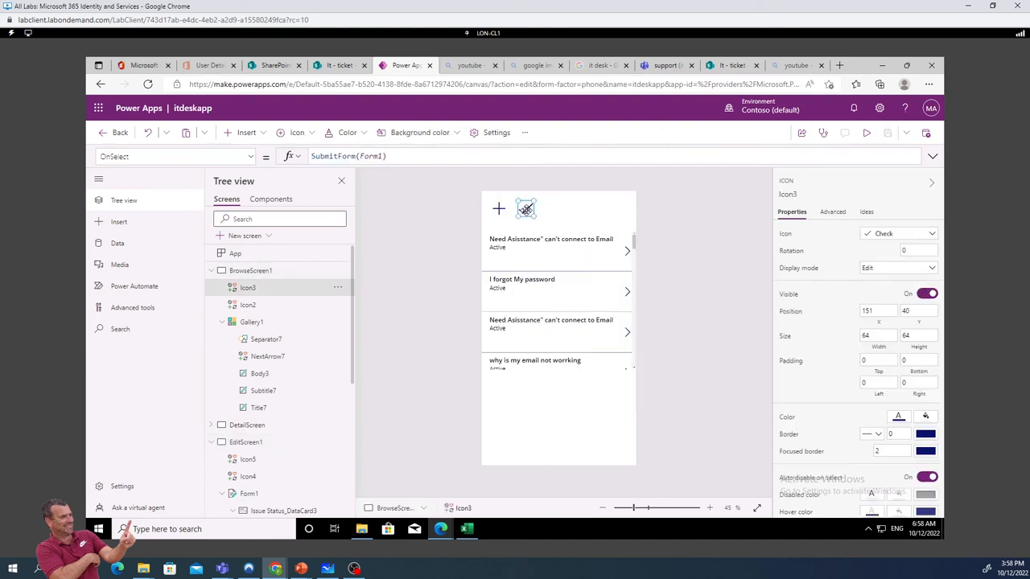
pyautogui.press('Delete')
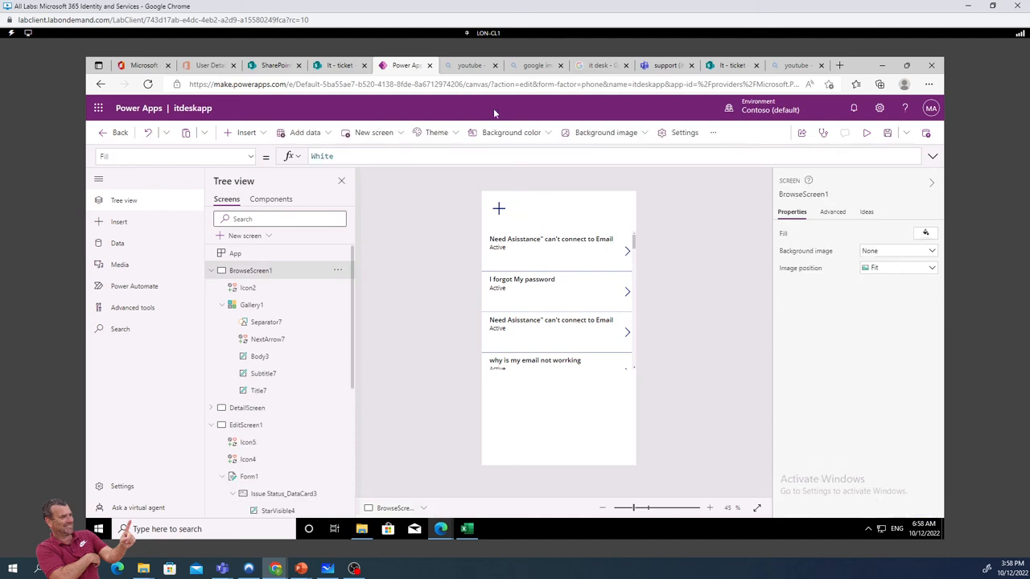
# Change the Add icon's color on BrowseScreen1 to a dark orange theme color
pyautogui.click(499, 208)
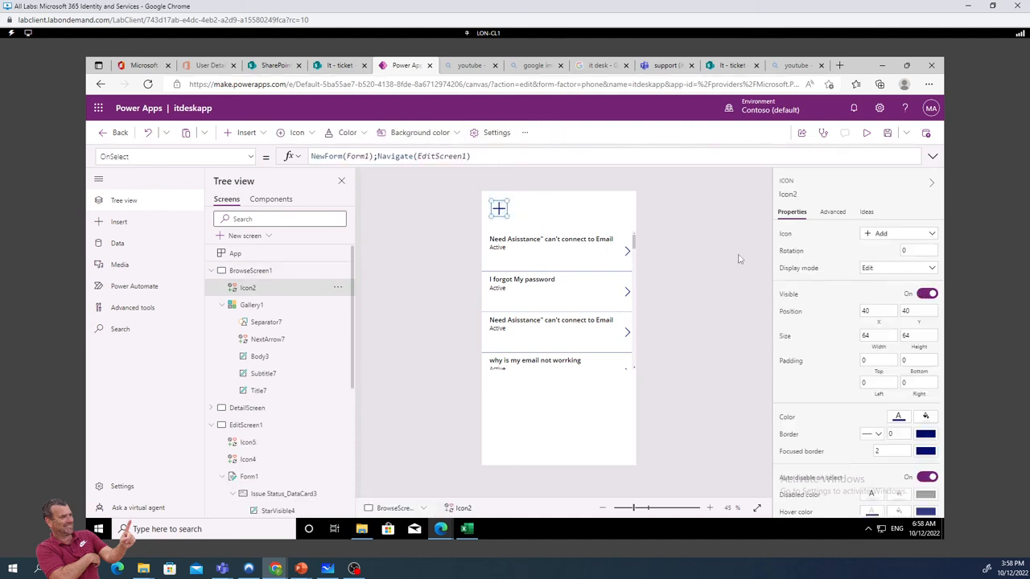
pyautogui.click(898, 418)
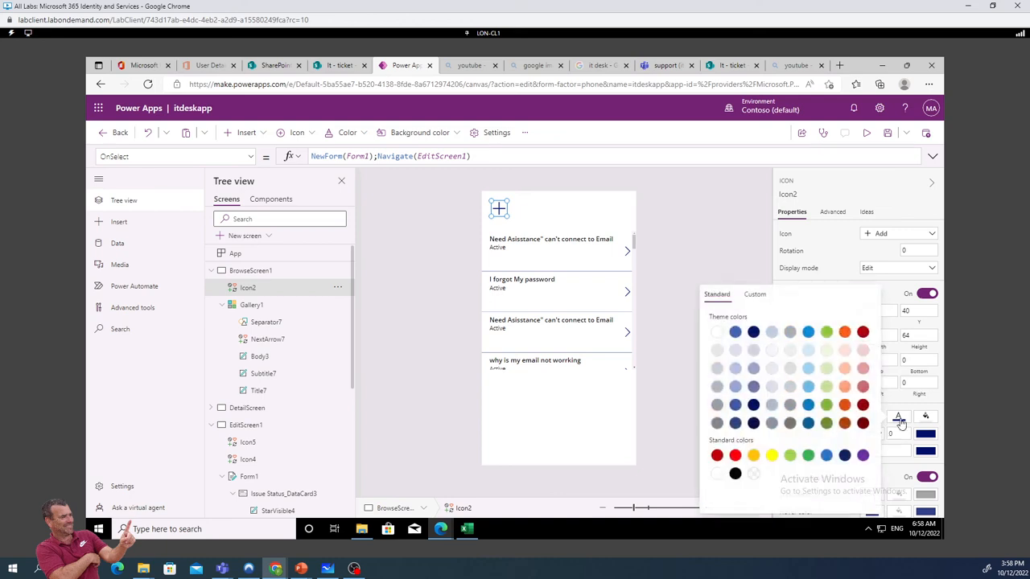
pyautogui.click(846, 407)
pyautogui.click(667, 222)
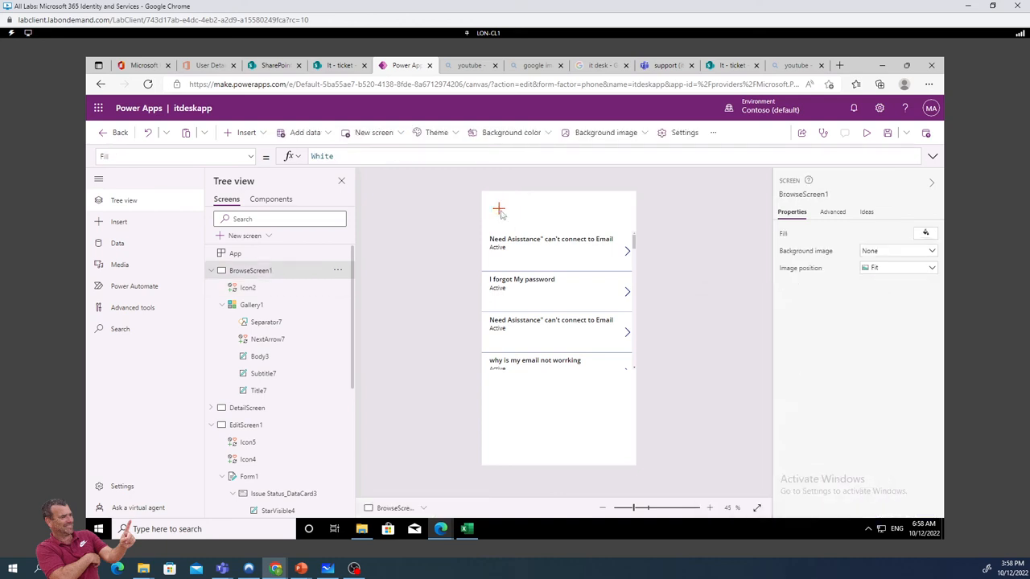
# Preview the app and test the icons by submitting a blank new ticket form, then opening and cancelling another
pyautogui.click(866, 133)
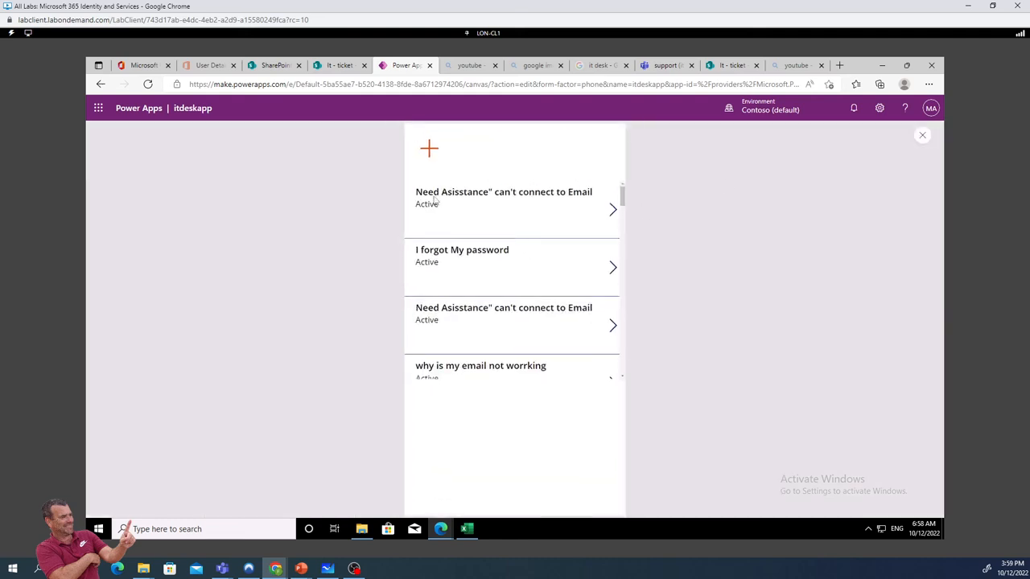
pyautogui.click(429, 148)
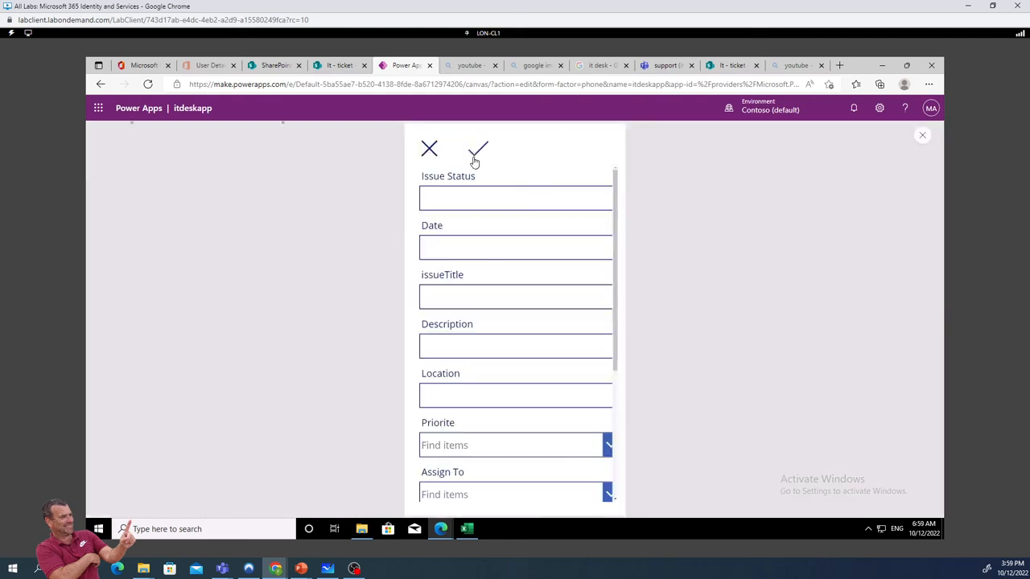
pyautogui.click(487, 173)
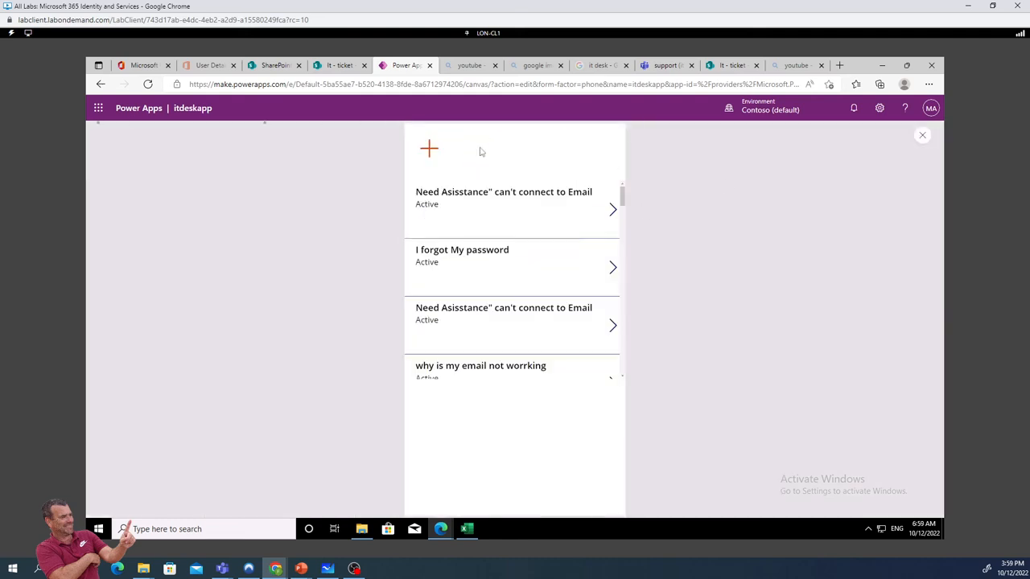
pyautogui.click(428, 148)
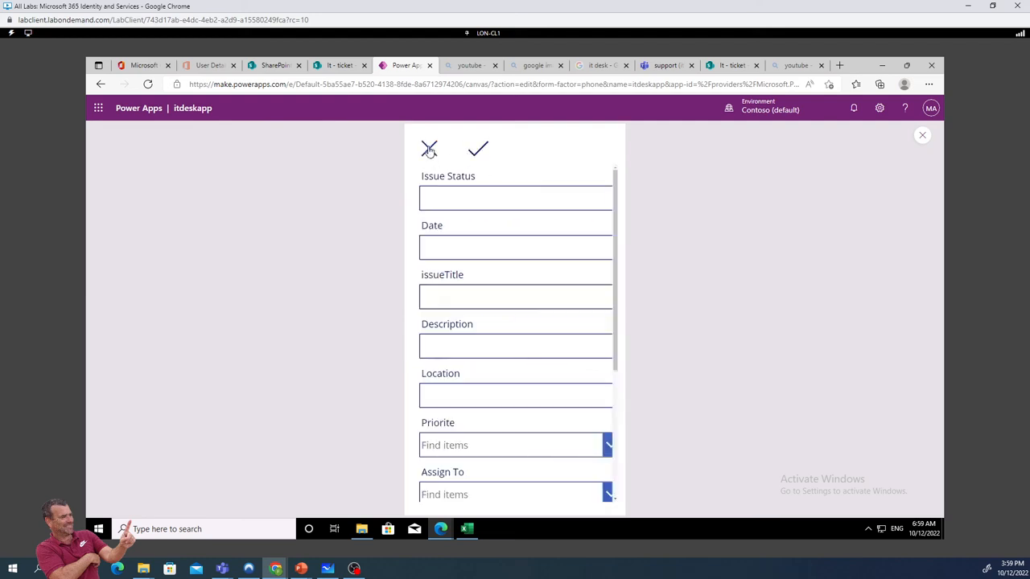
pyautogui.click(427, 148)
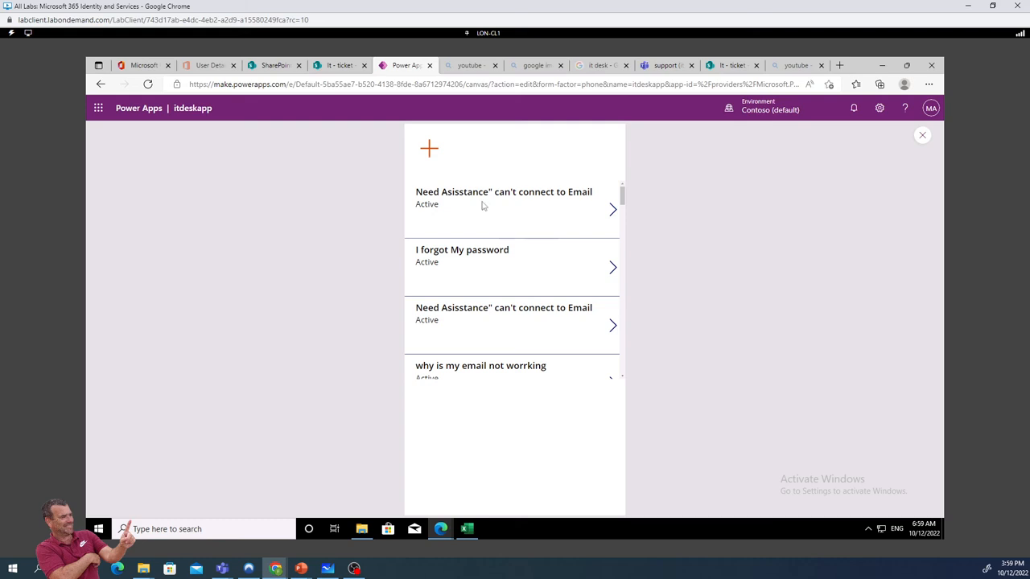
# Test the previewed app by opening two tickets' details and returning to the gallery, then opening and cancelling a new ticket form
pyautogui.click(484, 205)
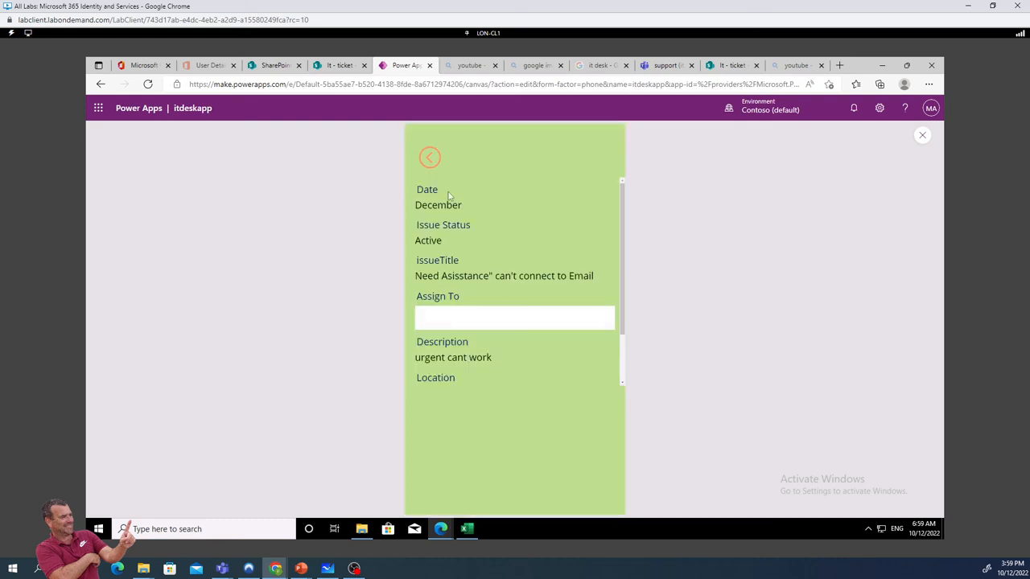
pyautogui.click(430, 156)
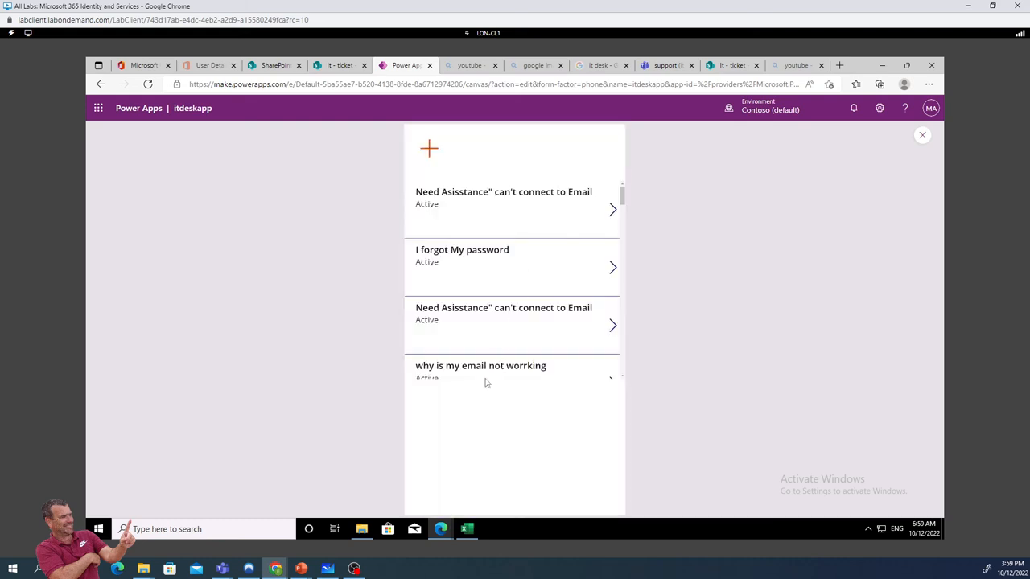
pyautogui.click(472, 274)
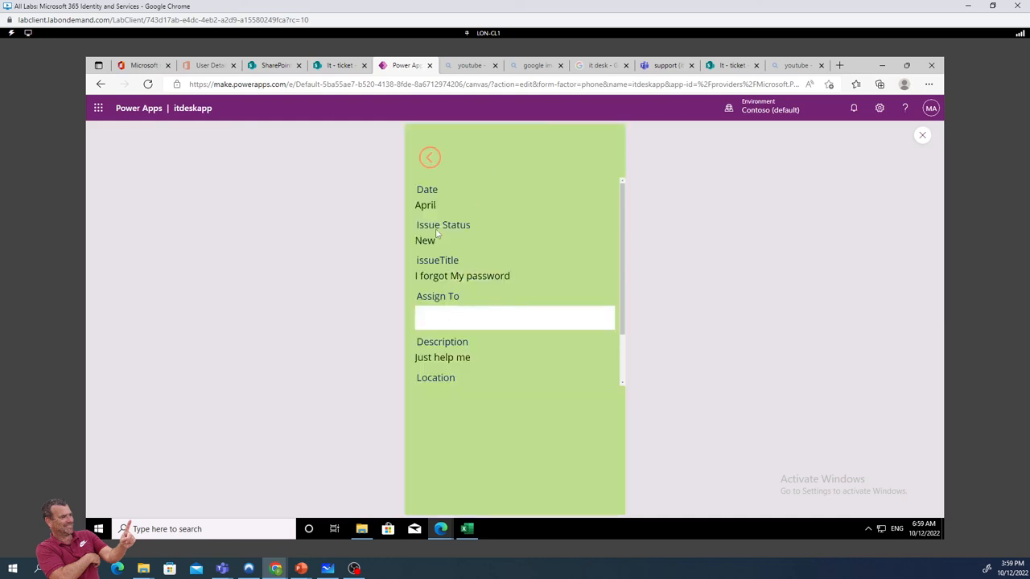
pyautogui.click(435, 161)
pyautogui.click(429, 149)
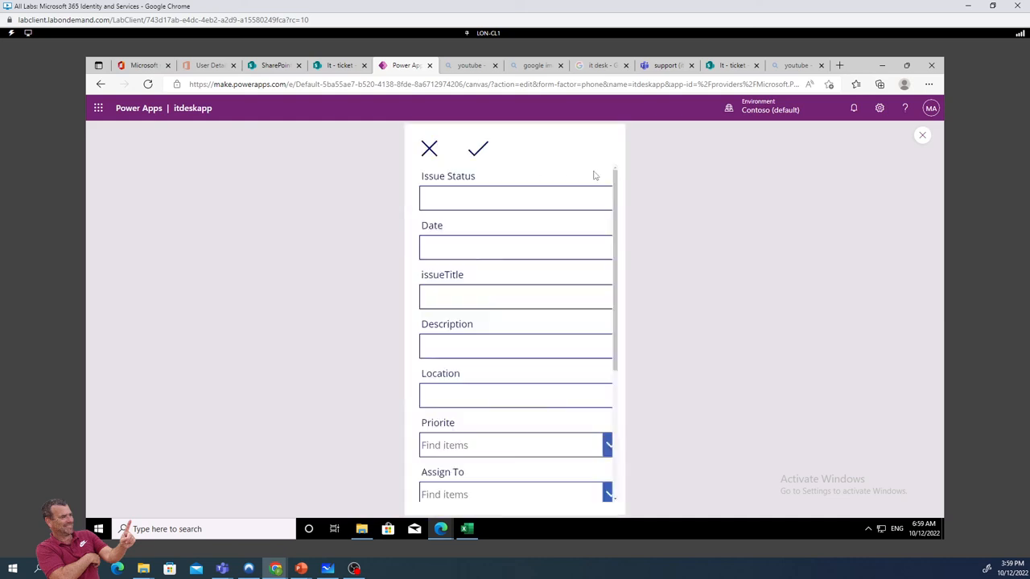
pyautogui.click(432, 153)
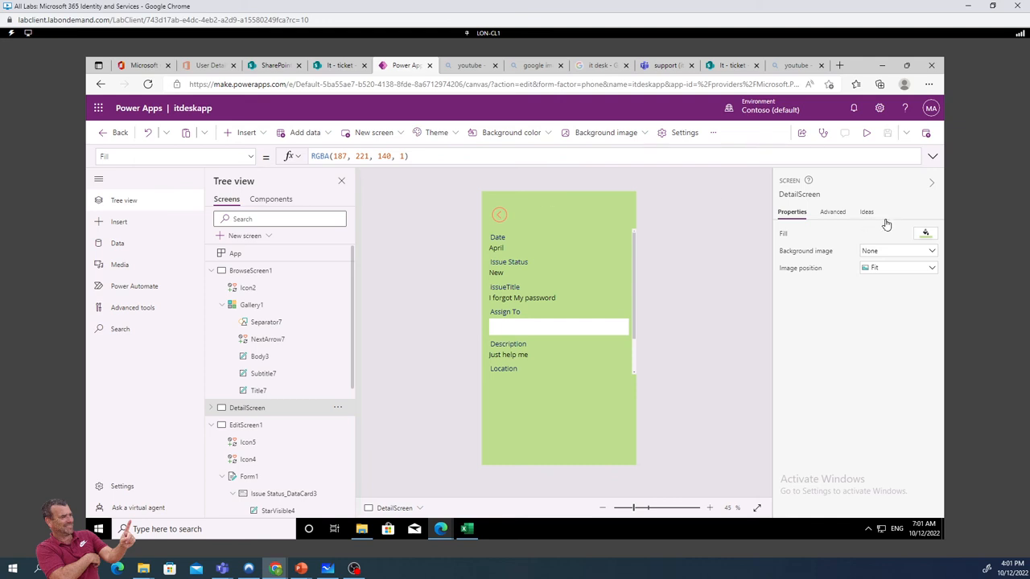
# Change DetailScreen's fill to a light gray theme color and check it in the preview with the "why is my email not worrking" ticket
pyautogui.click(924, 233)
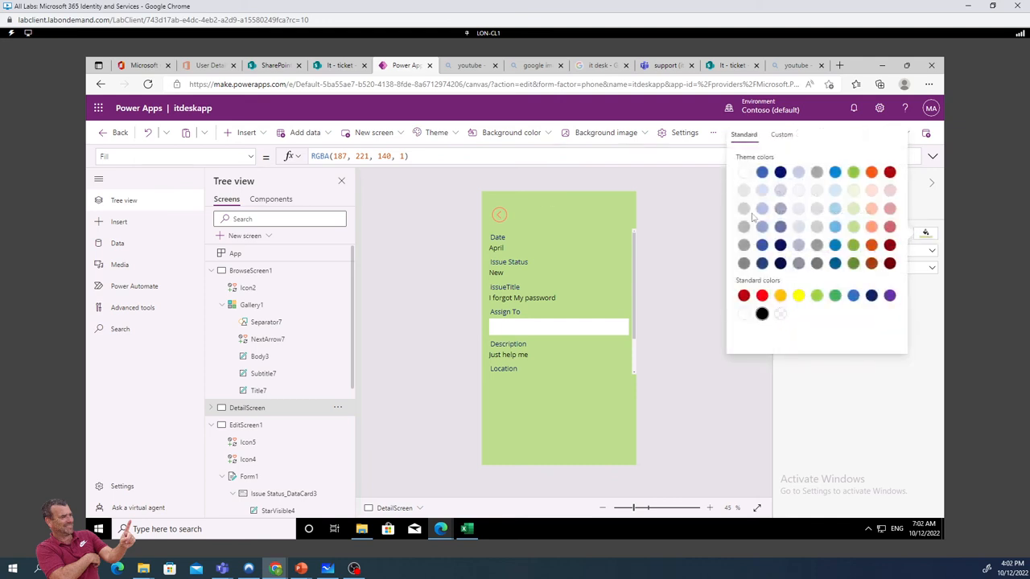
pyautogui.click(814, 210)
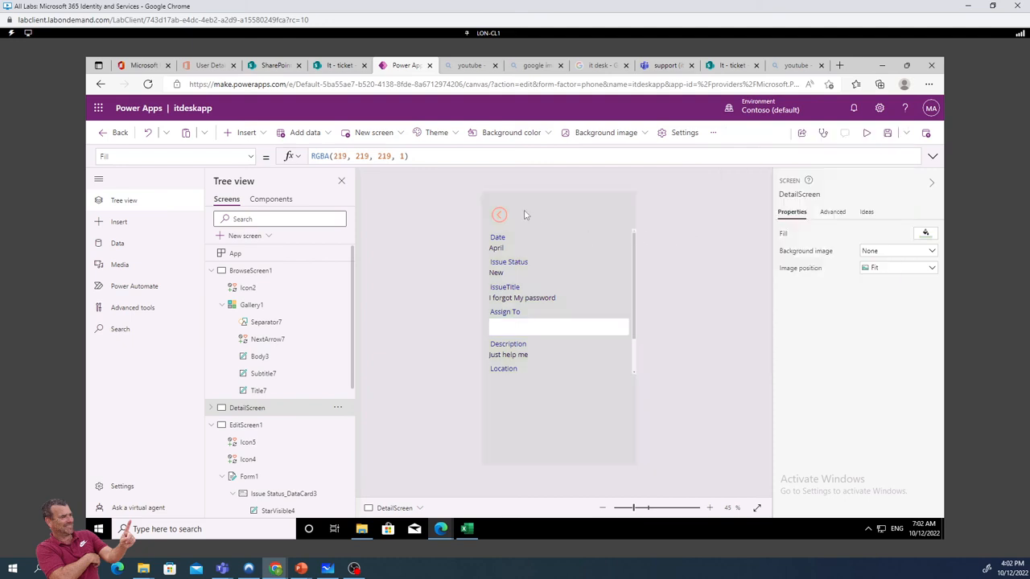
pyautogui.click(869, 133)
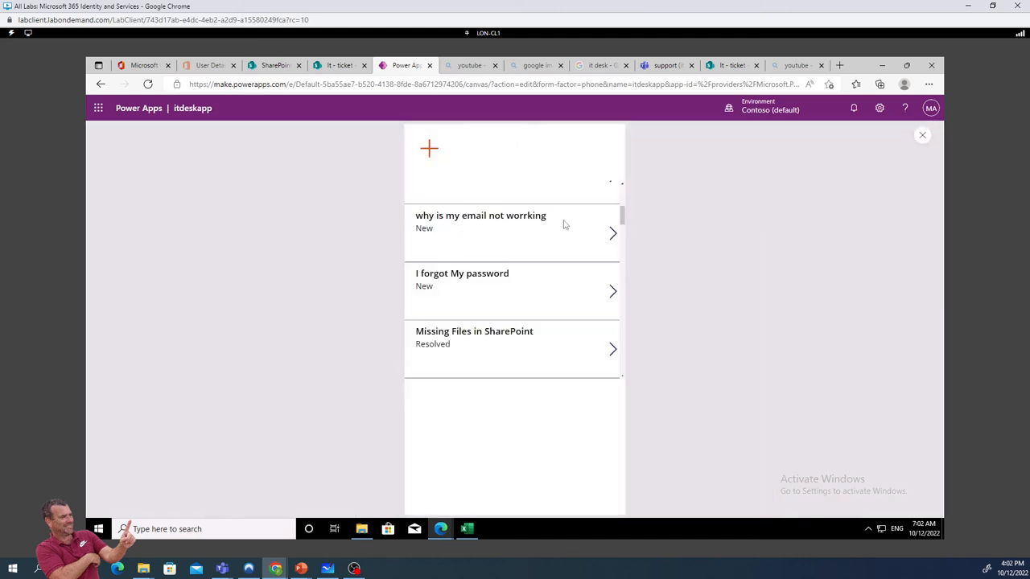
pyautogui.click(498, 228)
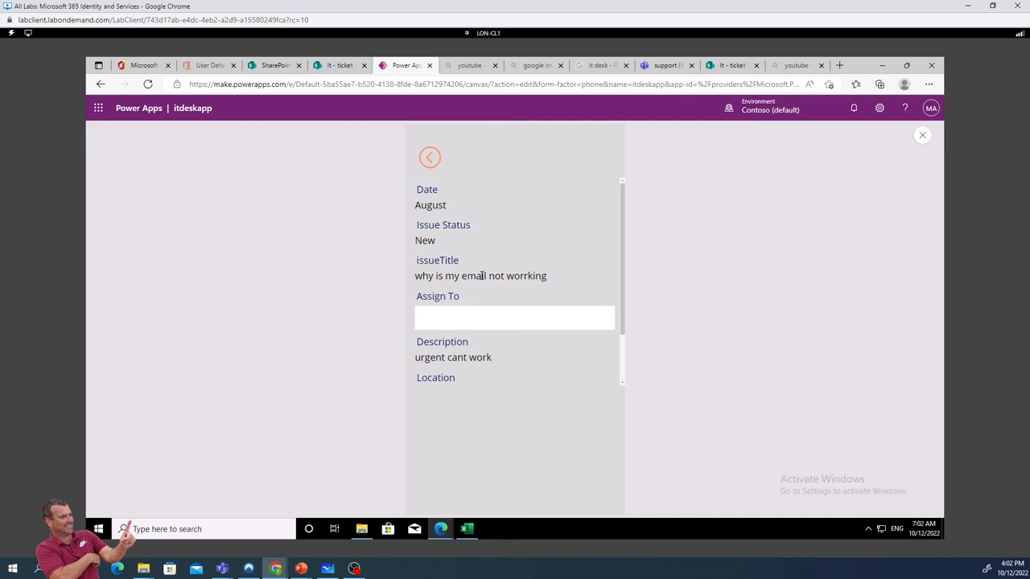
pyautogui.click(443, 161)
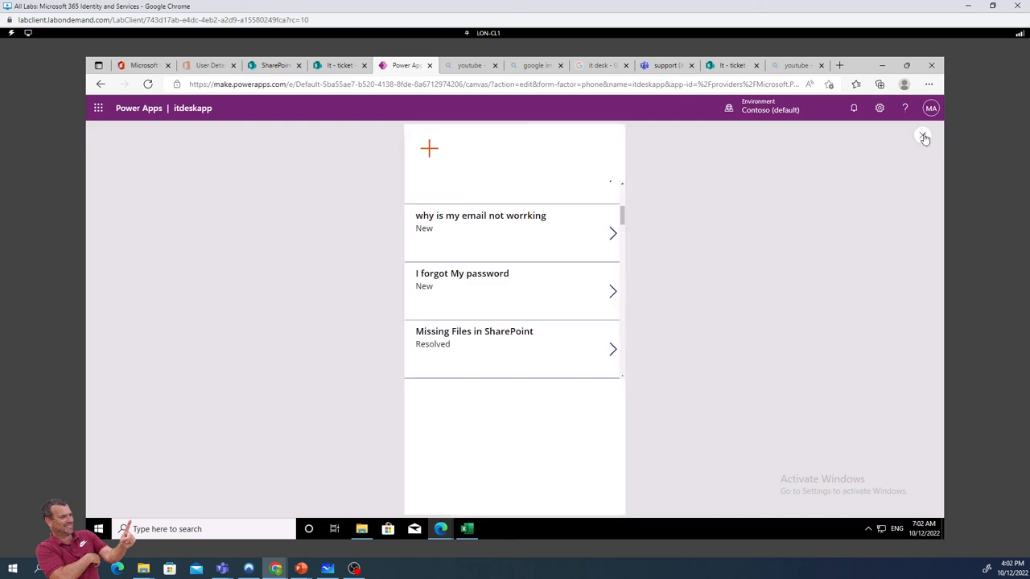
pyautogui.click(923, 137)
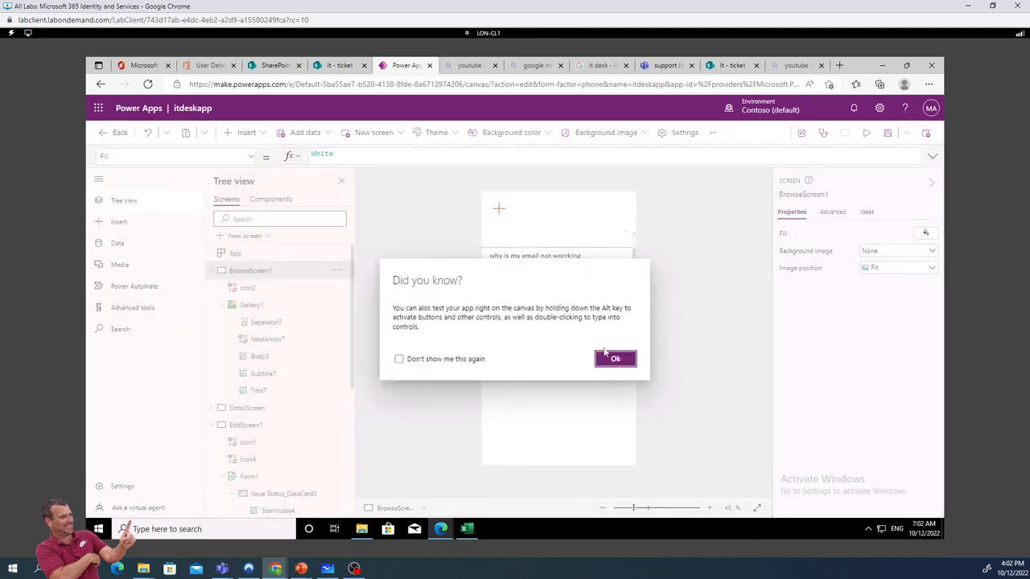
pyautogui.click(615, 359)
# Insert an Edit icon on DetailScreen and place it beside the back icon at about X 173, Y 66
pyautogui.click(249, 410)
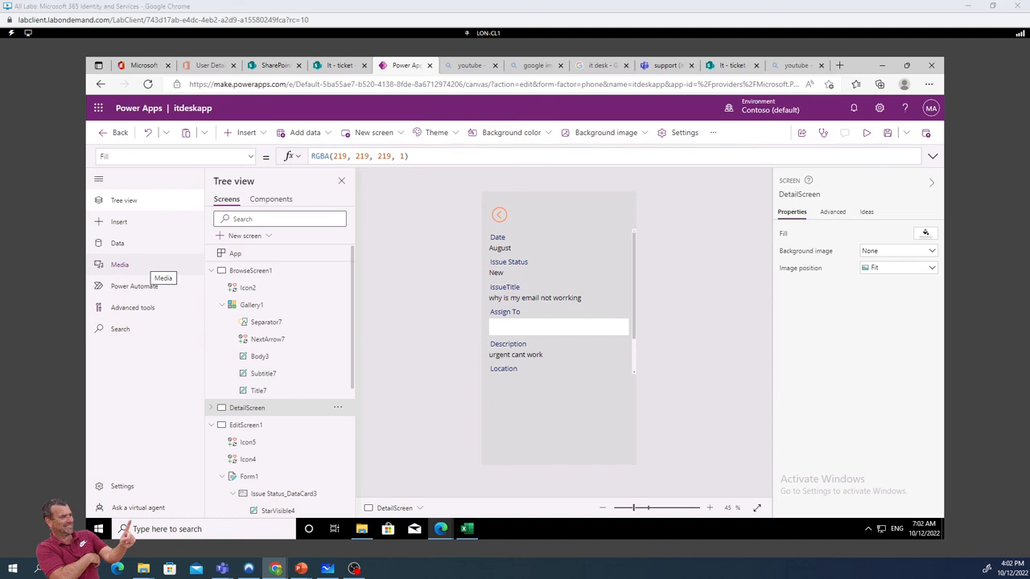
pyautogui.click(260, 141)
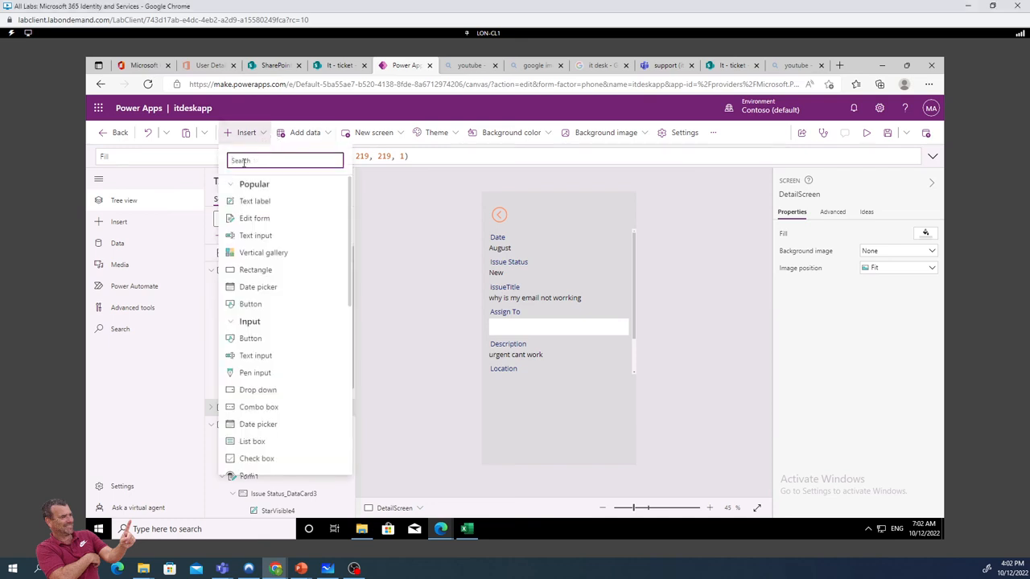
pyautogui.write('edit')
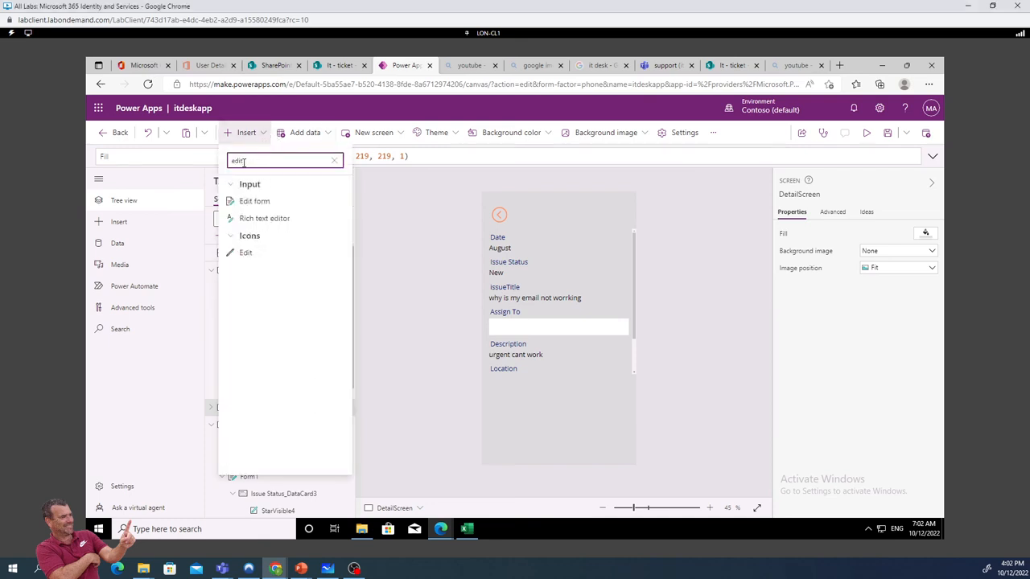
pyautogui.click(250, 252)
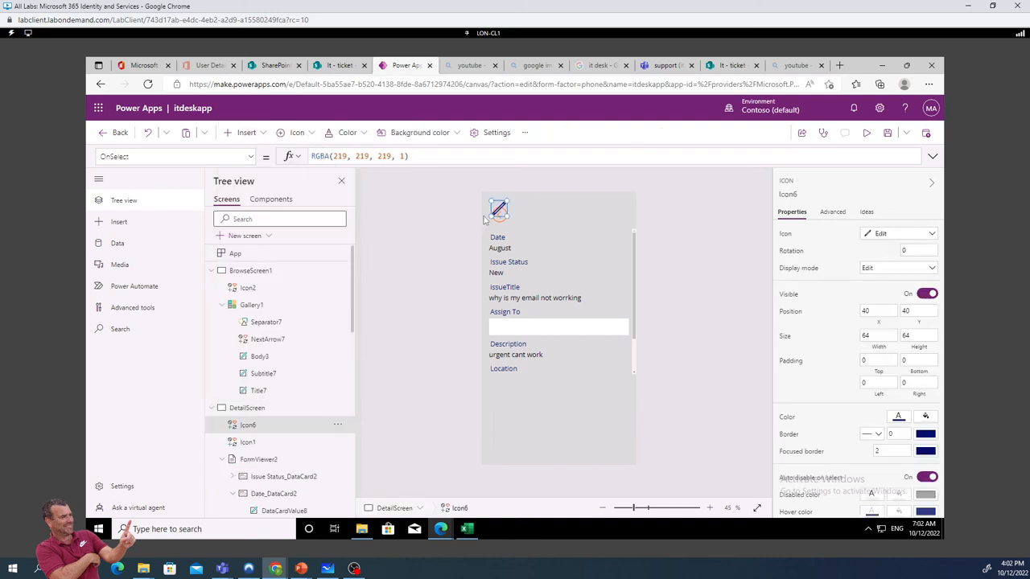
pyautogui.moveTo(498, 209); pyautogui.dragTo(528, 211)
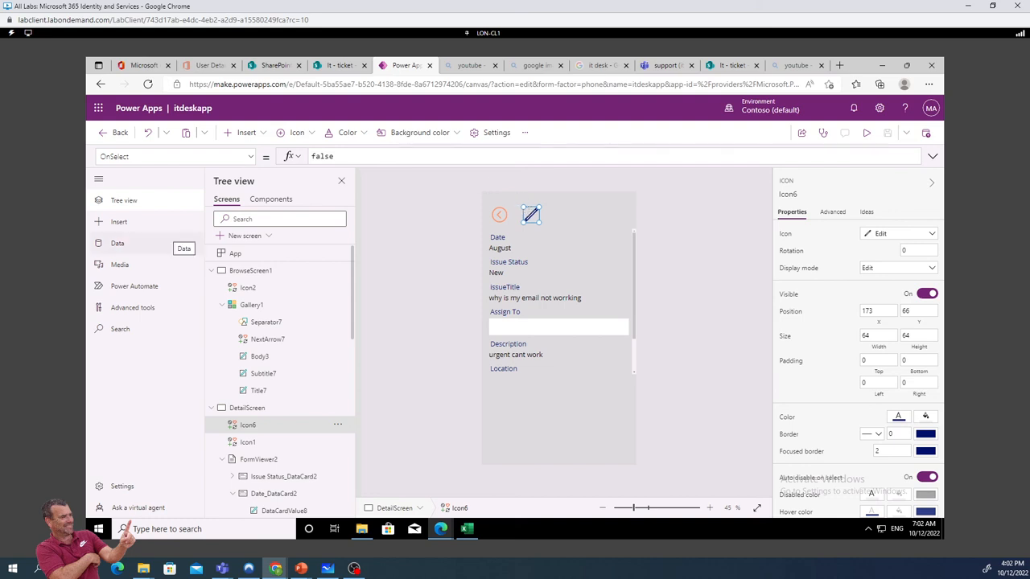
# Replace the Edit icon's OnSelect formula with EditForm(Form1);Navigate(EditScreen1)
pyautogui.click(345, 155)
pyautogui.press('BackSpace')
pyautogui.press('BackSpace')
pyautogui.press('BackSpace')
pyautogui.press('BackSpace')
pyautogui.press('BackSpace')
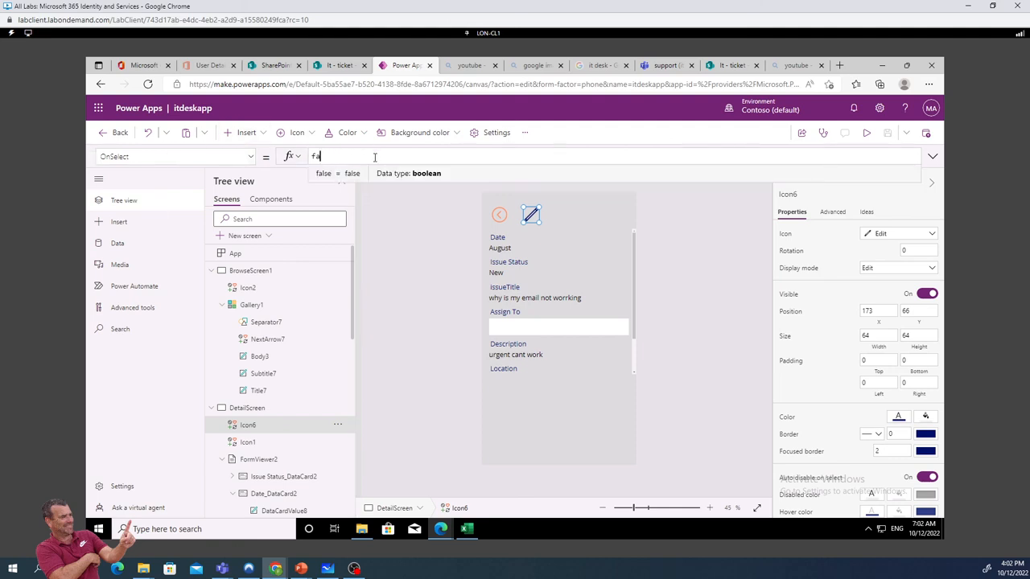
pyautogui.write('ed')
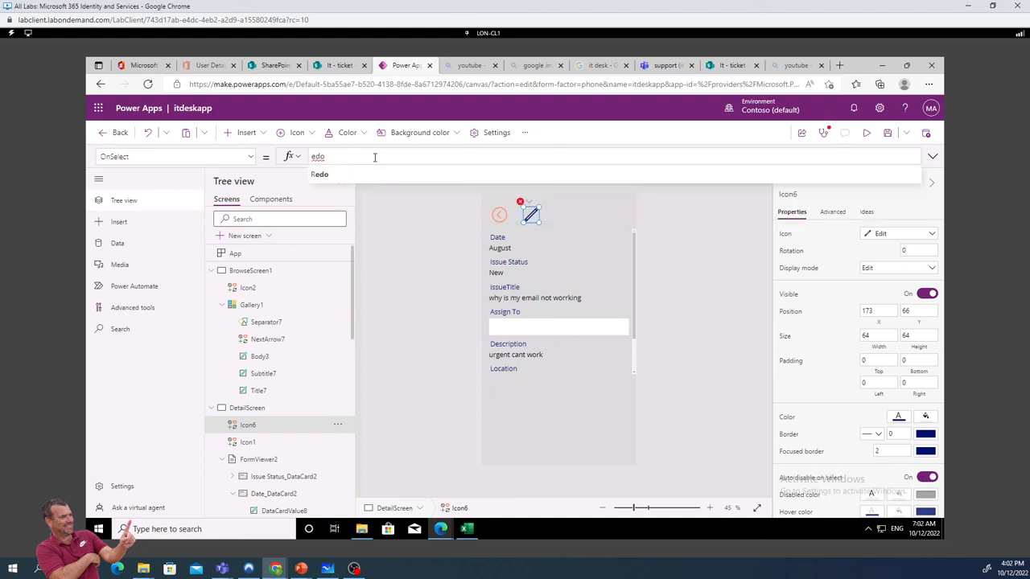
pyautogui.write('itfo')
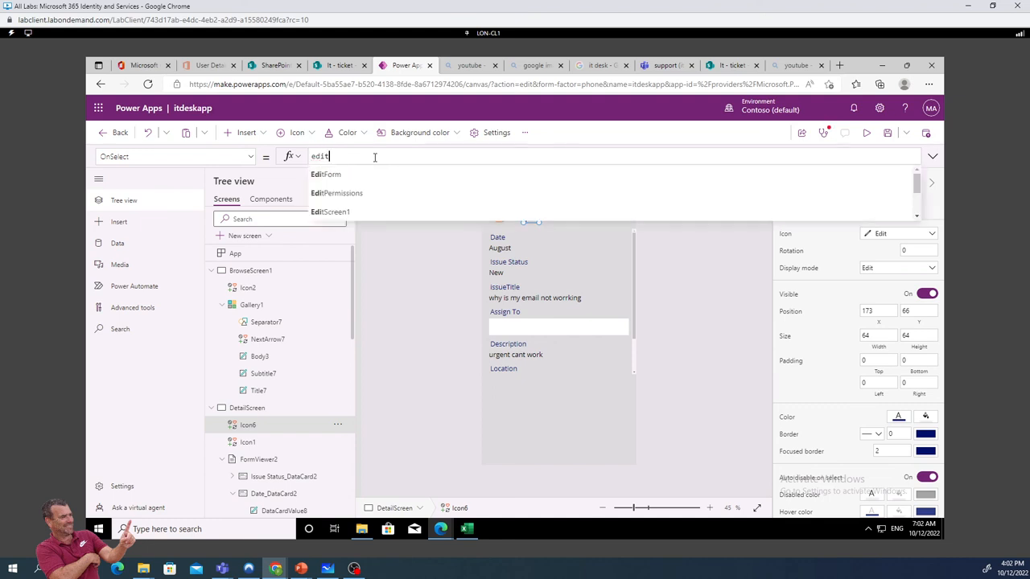
pyautogui.click(348, 177)
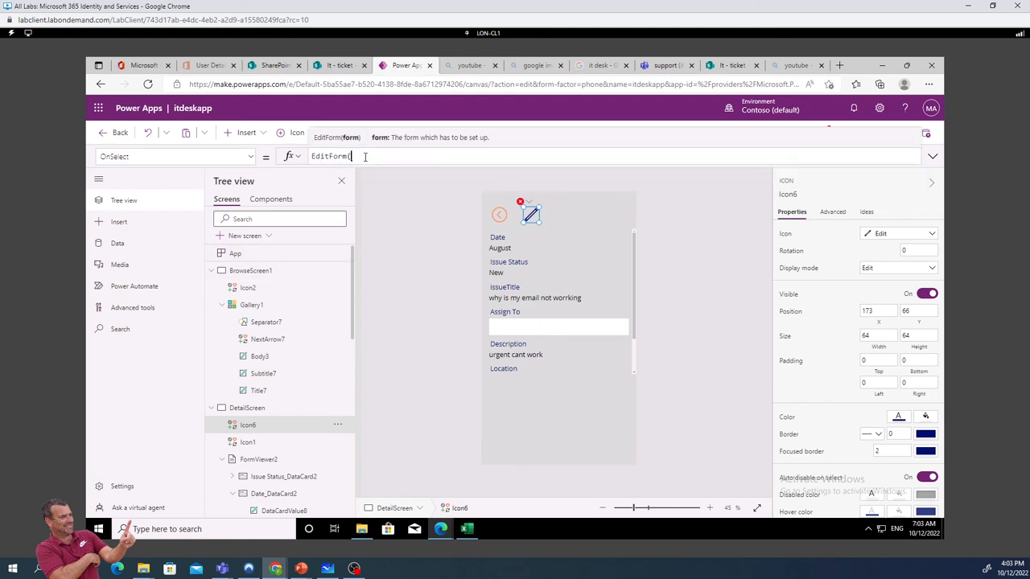
pyautogui.write('for')
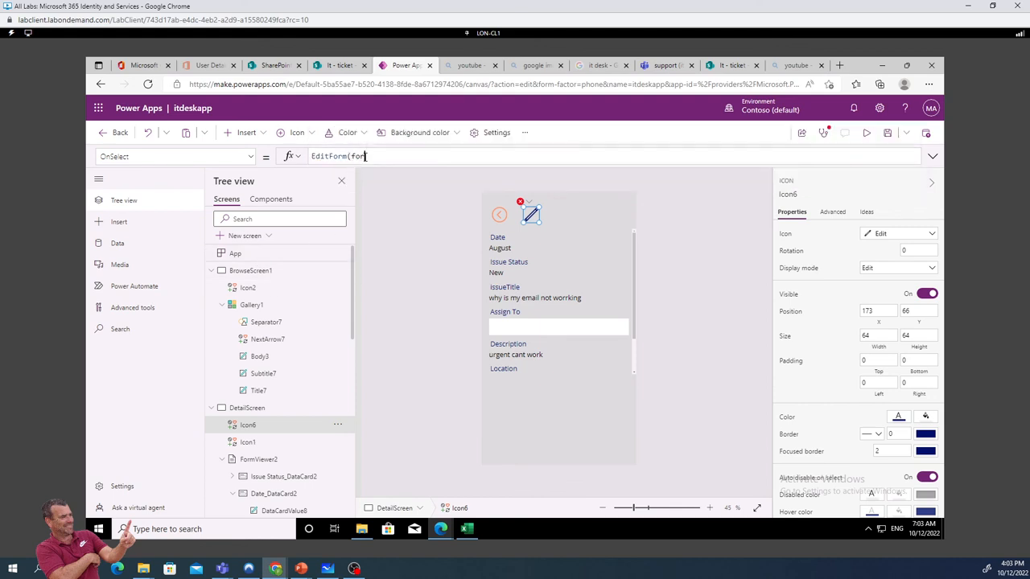
pyautogui.write('m1);na')
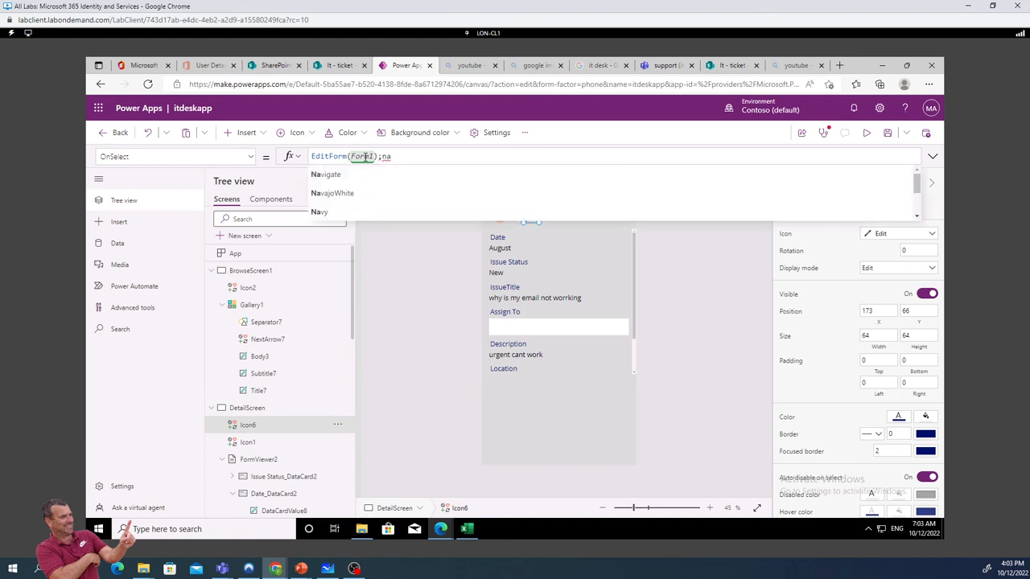
pyautogui.write('vi')
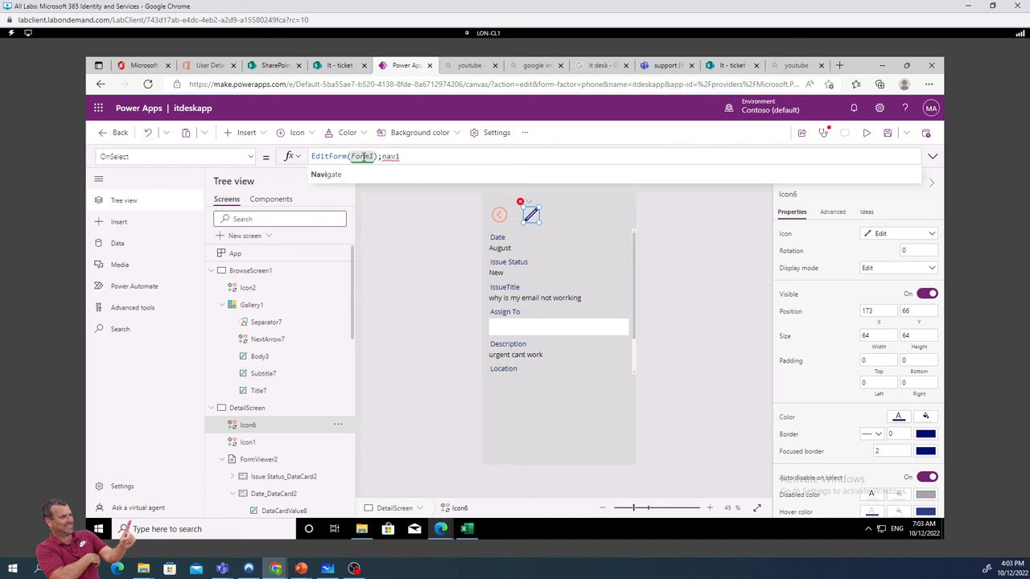
pyautogui.click(402, 169)
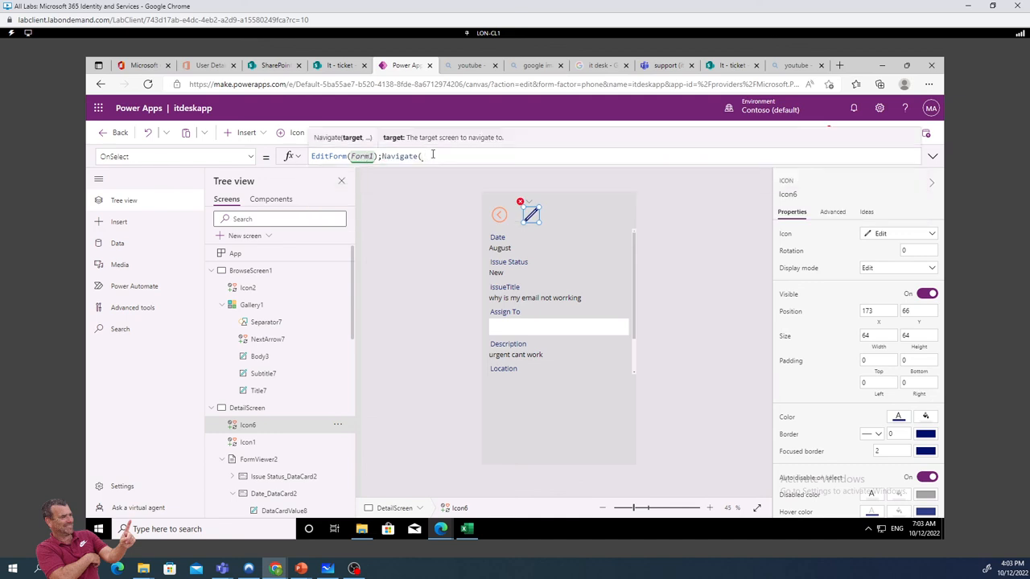
pyautogui.write('edit')
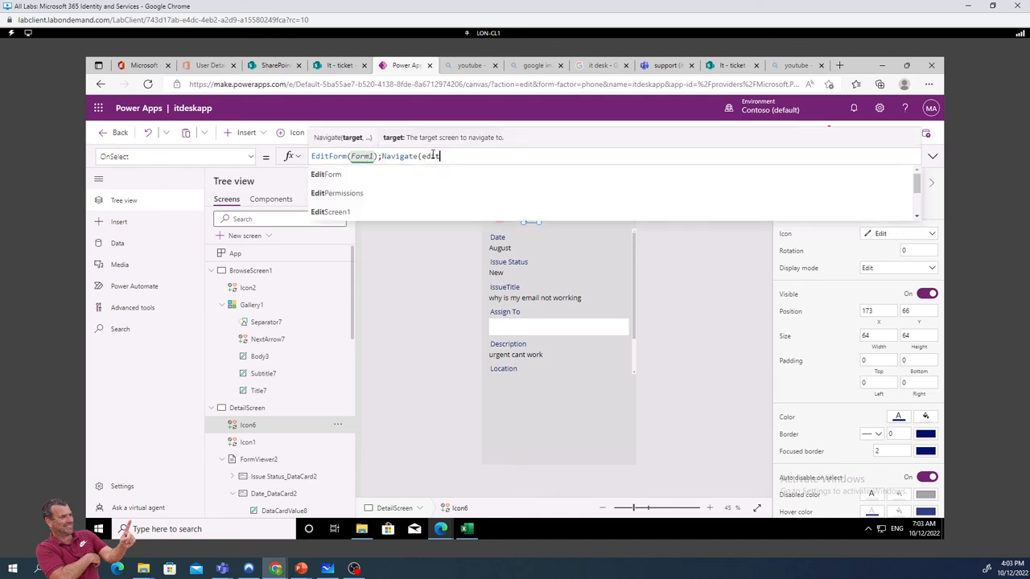
pyautogui.click(330, 212)
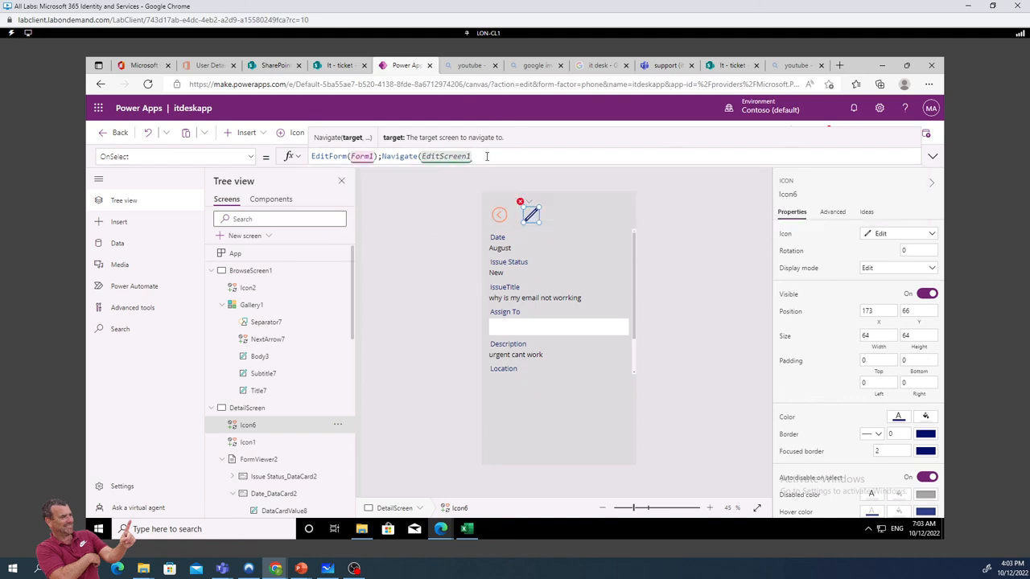
pyautogui.write(')')
pyautogui.click(398, 221)
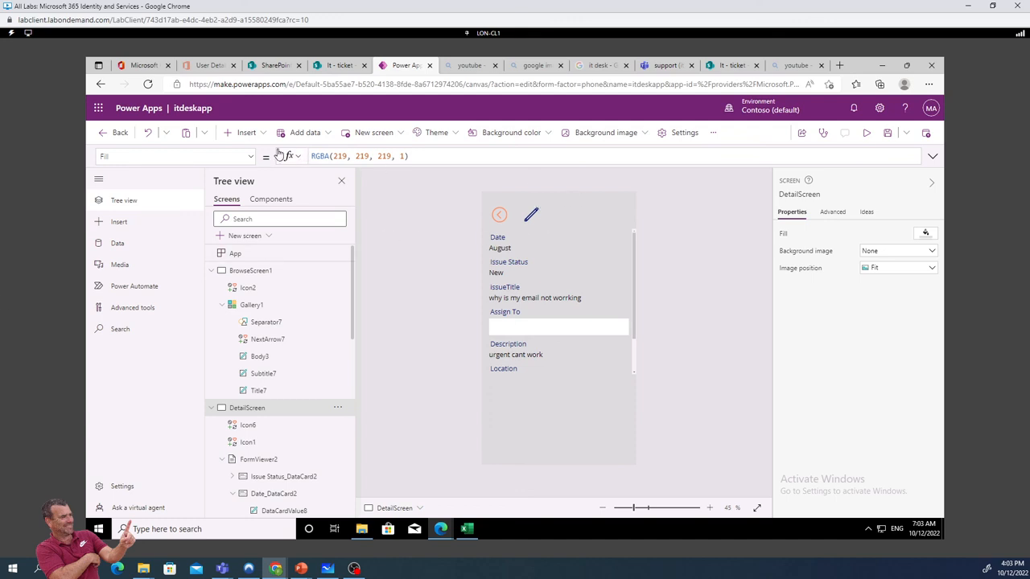
# Insert a Trash icon on DetailScreen and place it beside the Edit icon at about X 330, Y 66
pyautogui.click(247, 133)
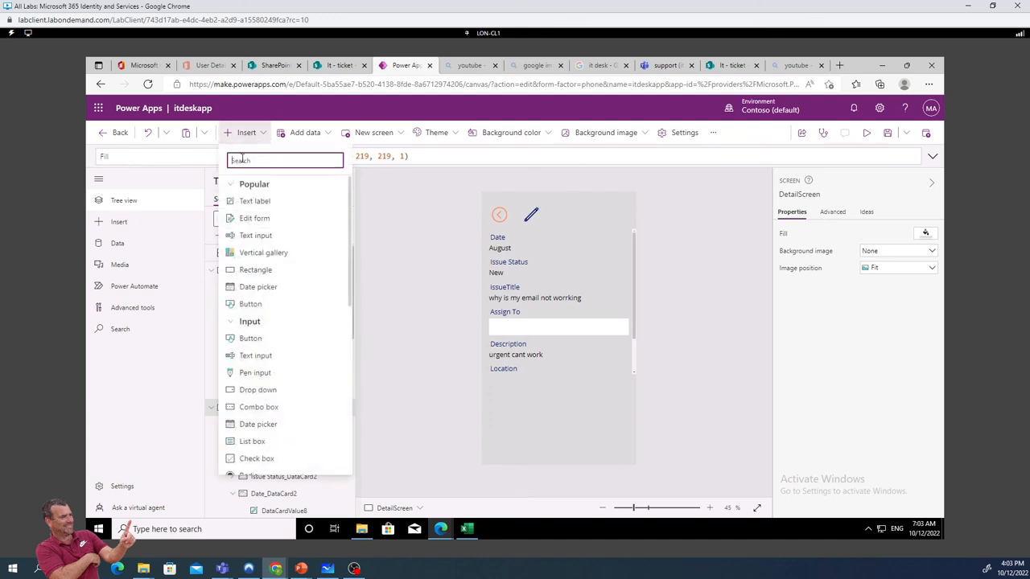
pyautogui.scroll(-3, 241, 159)
pyautogui.write('tra')
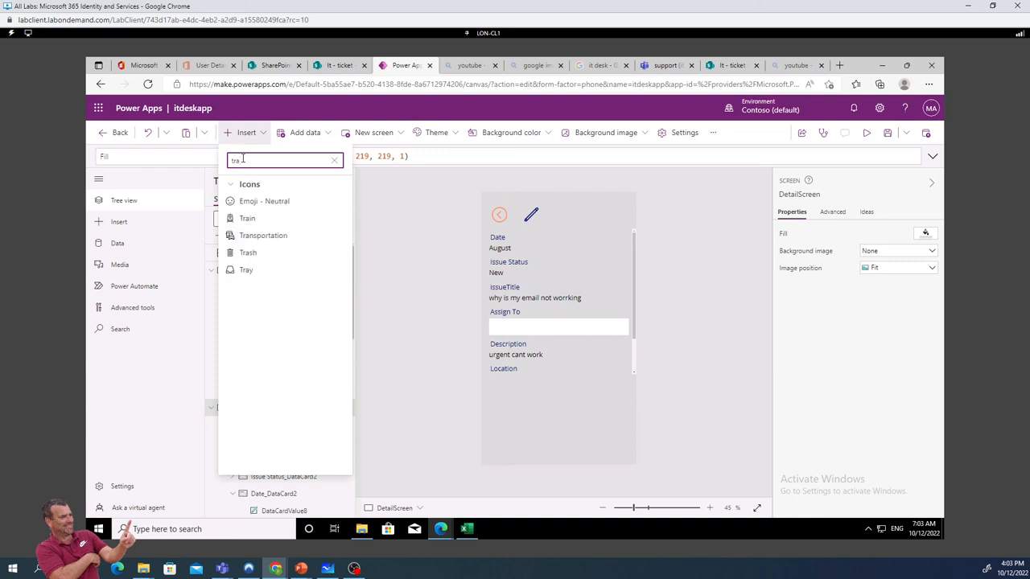
pyautogui.click(259, 254)
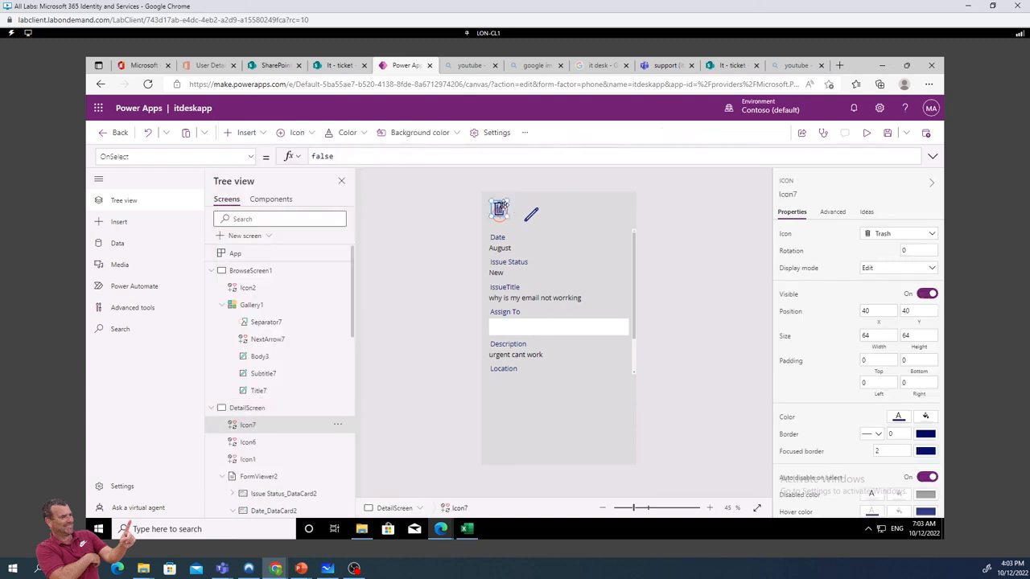
pyautogui.moveTo(568, 208); pyautogui.dragTo(570, 212)
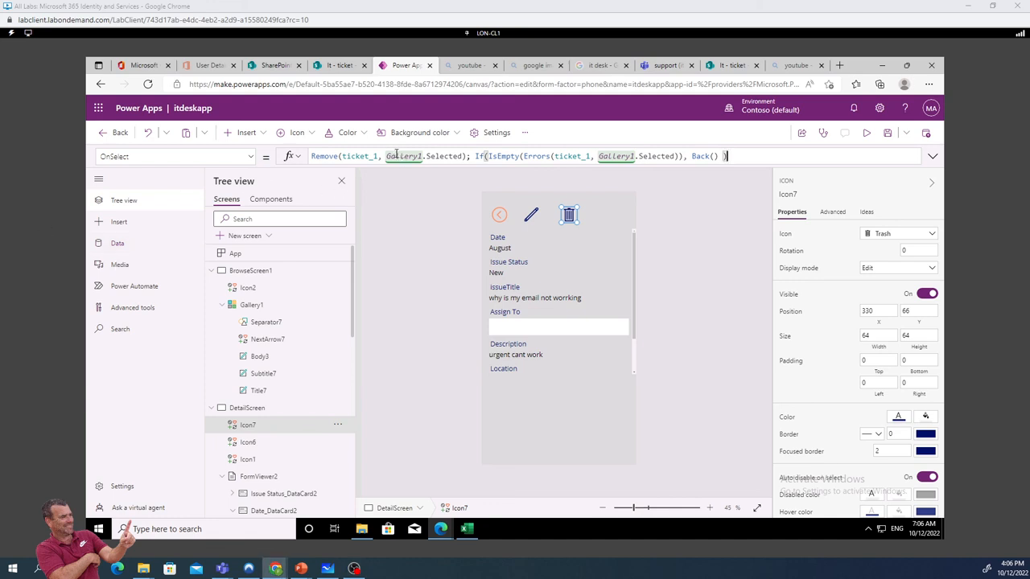
# Set the Trash icon's OnSelect formula to Remove(ticket_1, Gallery1.Selected); If(IsEmpty(Errors(ticket_1, Gallery1.Selected)), Back() ) and save the app
pyautogui.click(364, 156)
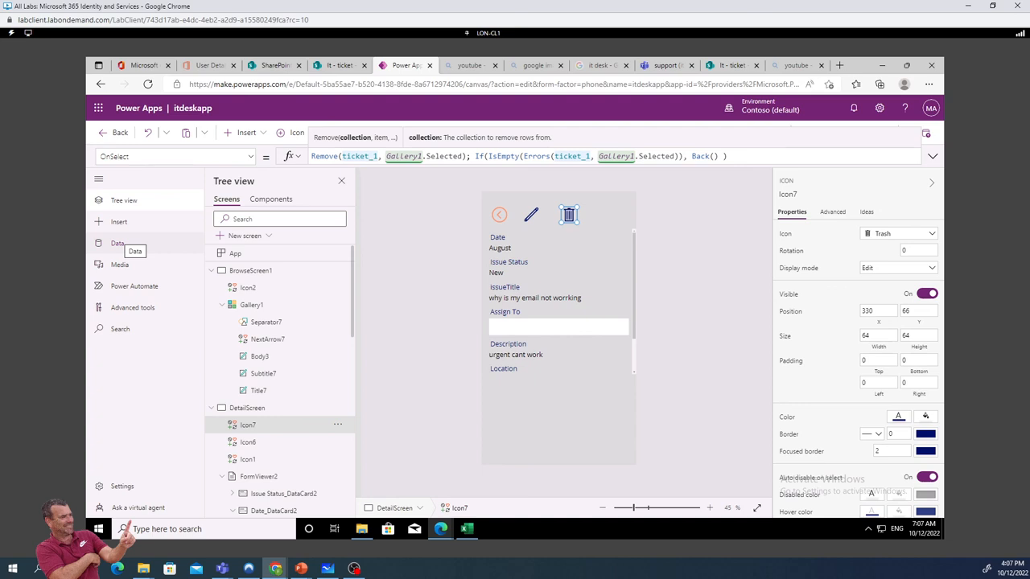
pyautogui.click(751, 156)
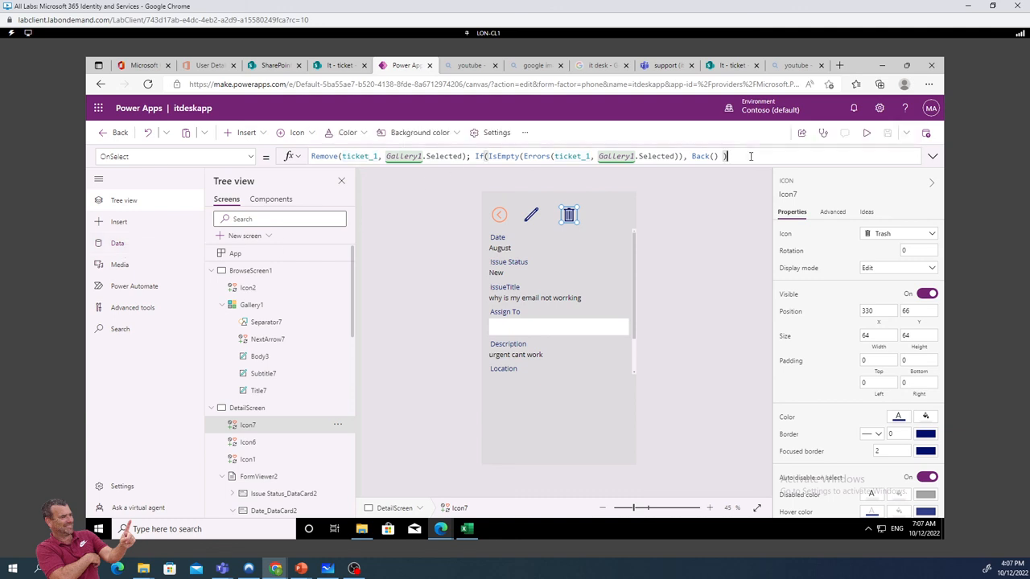
pyautogui.click(696, 202)
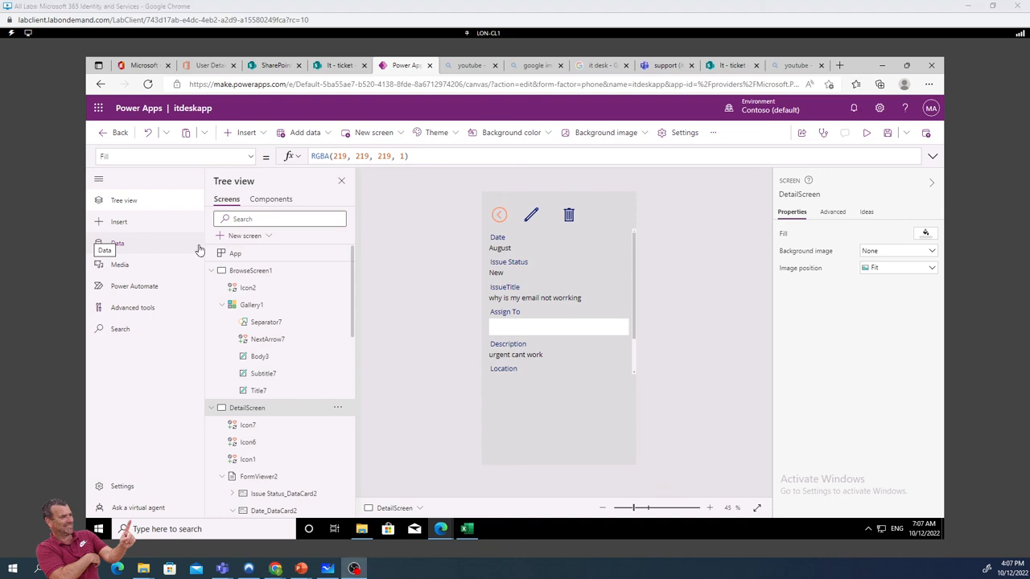
pyautogui.click(888, 135)
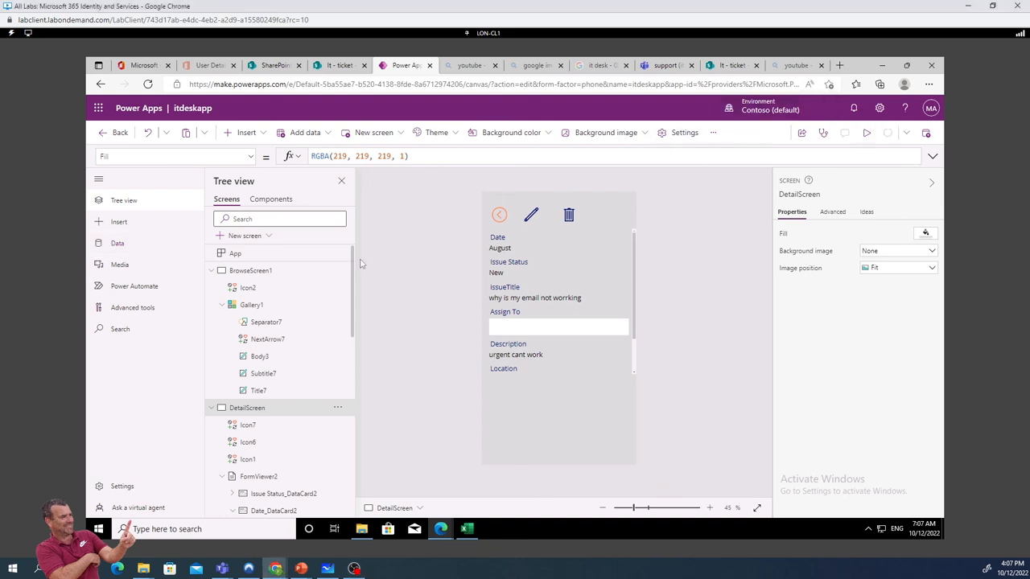
# Preview the app from BrowseScreen1, test editing and submitting the first ticket, and delete that ticket
pyautogui.click(259, 271)
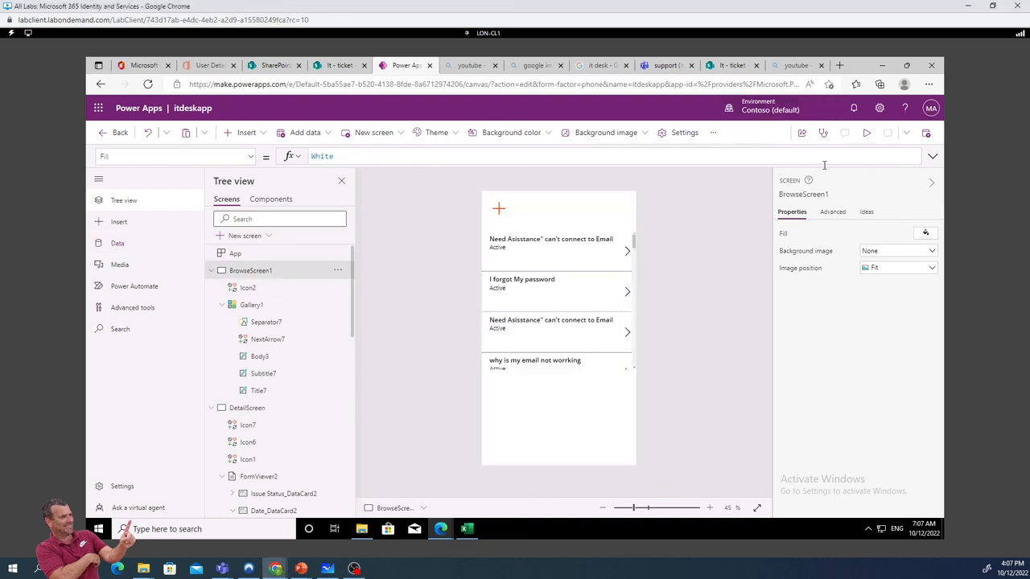
pyautogui.click(866, 133)
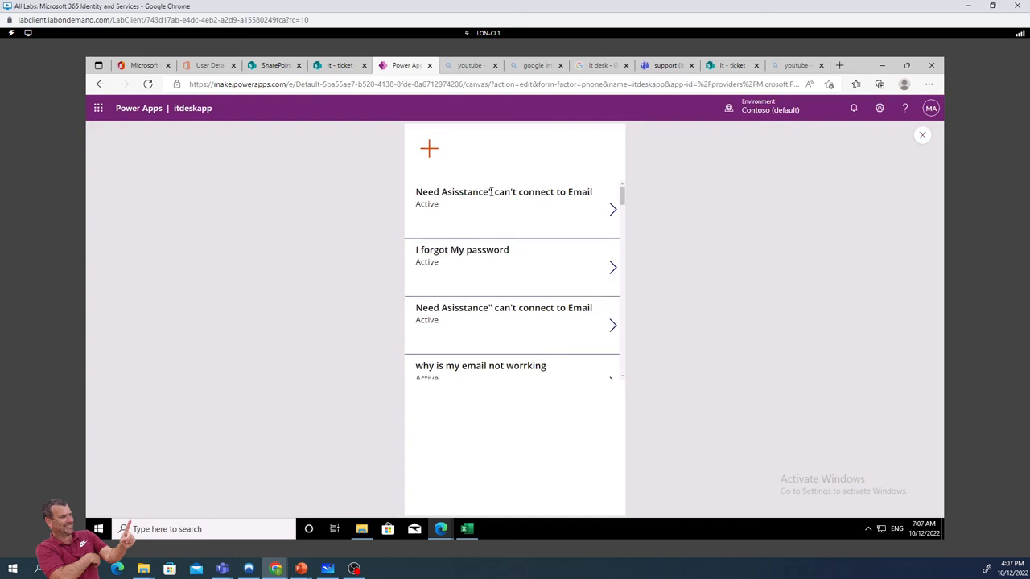
pyautogui.click(490, 191)
pyautogui.click(474, 159)
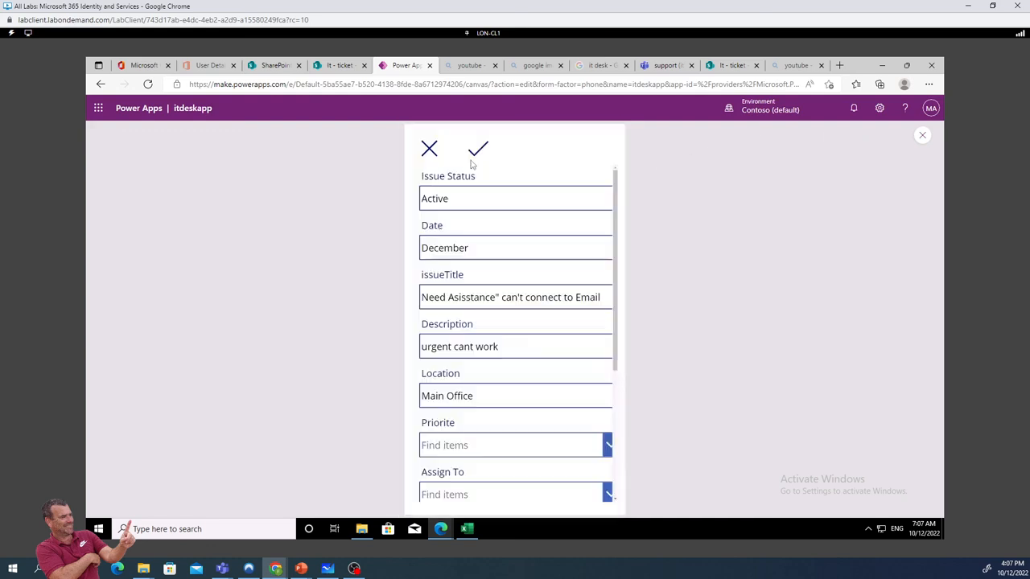
pyautogui.click(478, 160)
pyautogui.click(525, 161)
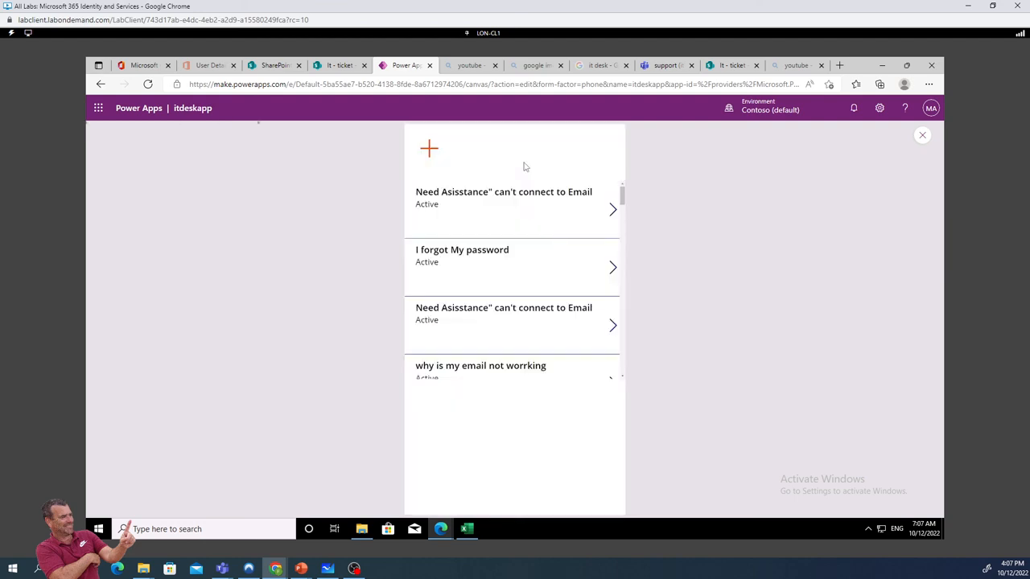
pyautogui.click(921, 136)
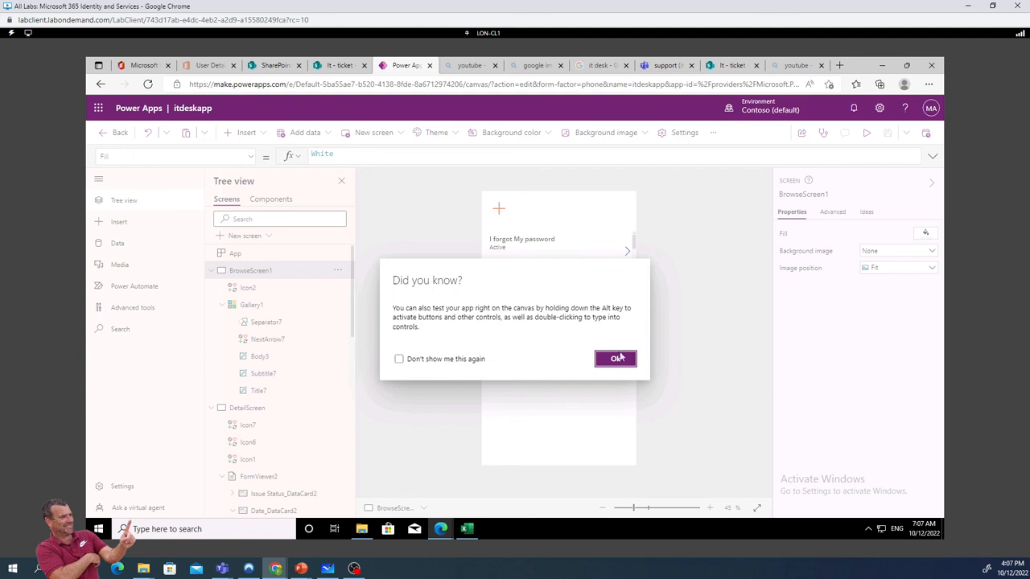
pyautogui.click(616, 359)
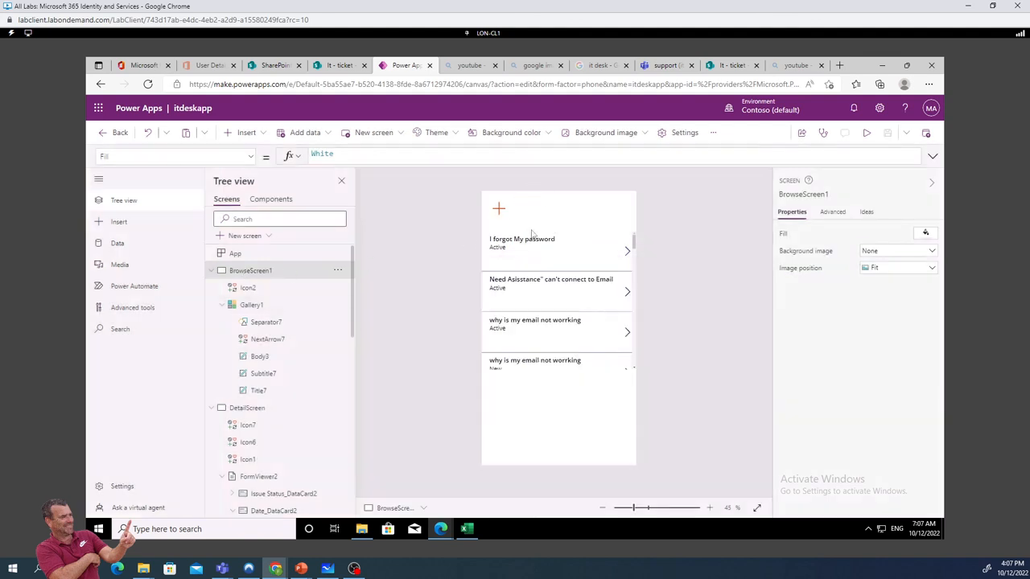
# Move Gallery1 down to about Y 368 and insert an image above it, about 310 by 246 at X 176, Y 72
pyautogui.click(561, 331)
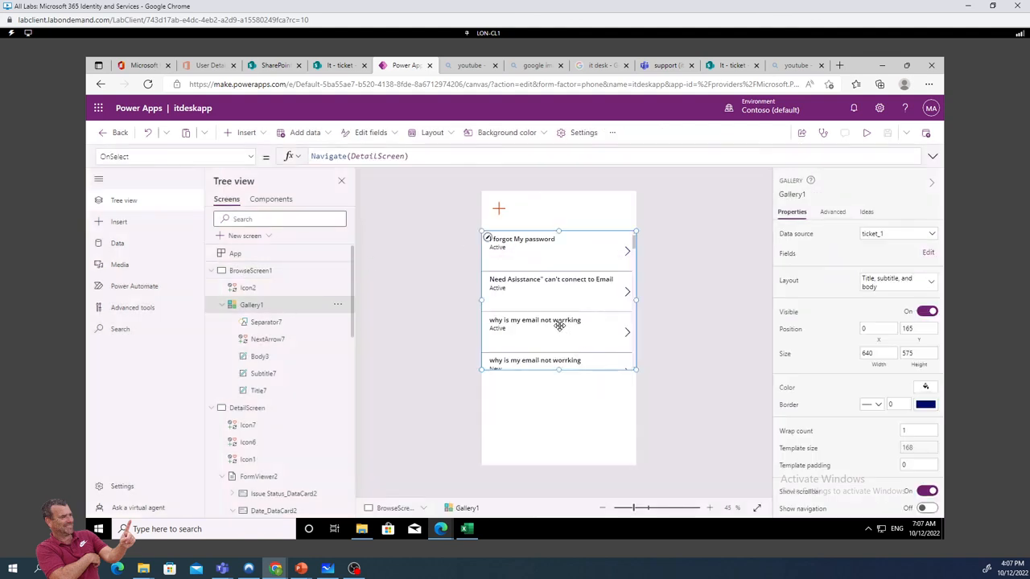
pyautogui.moveTo(543, 239); pyautogui.dragTo(544, 277)
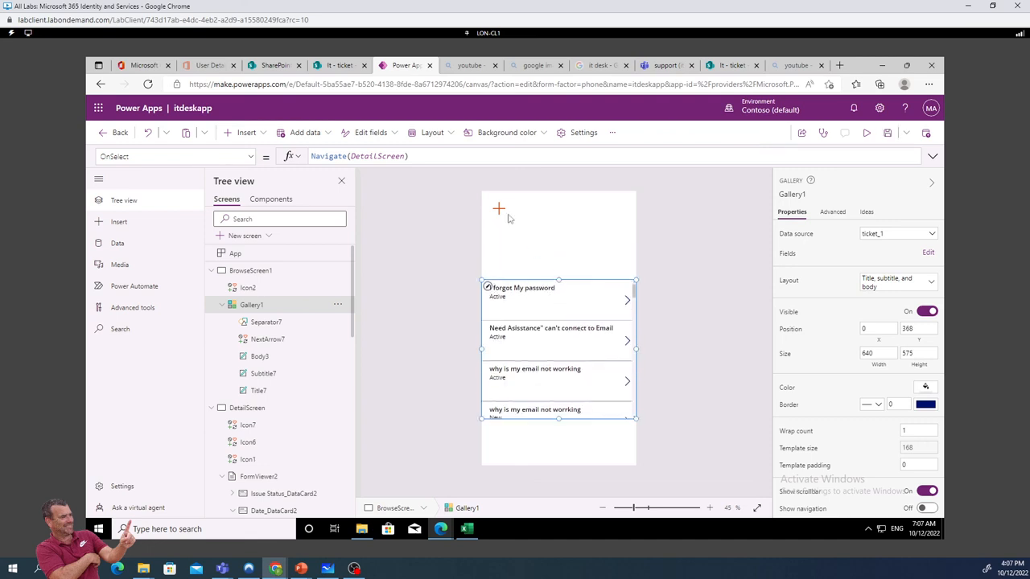
pyautogui.click(247, 133)
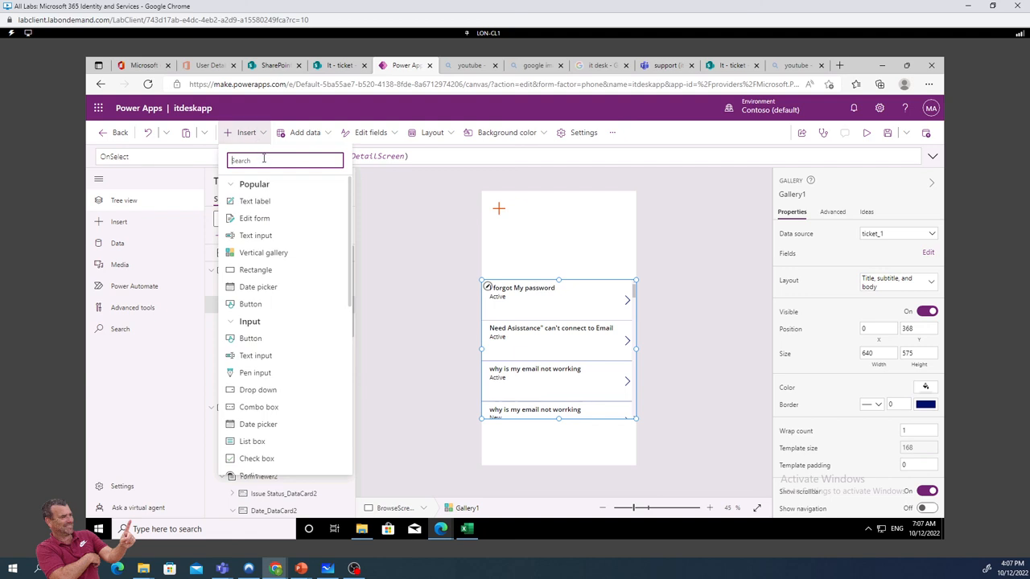
pyautogui.write('im')
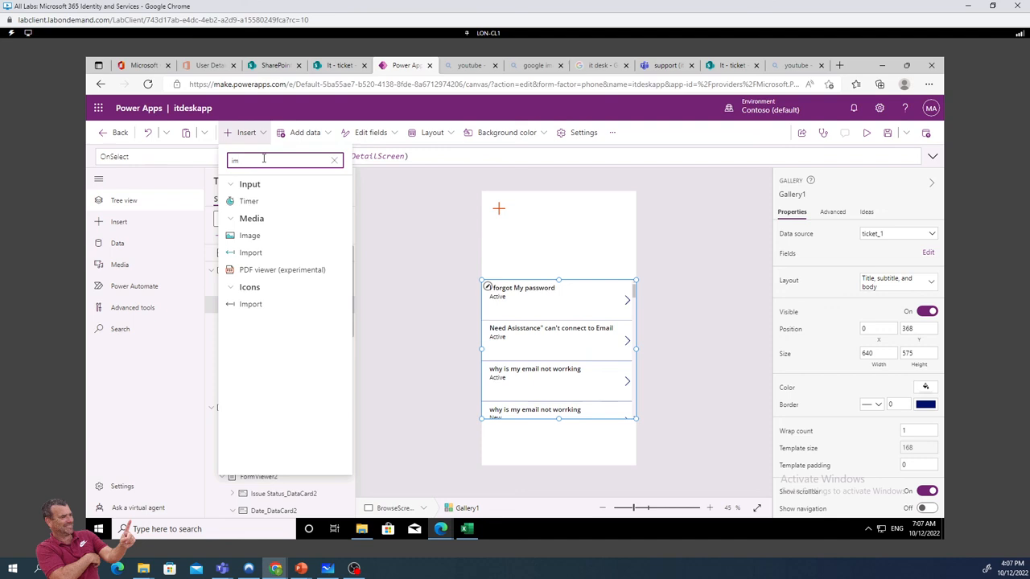
pyautogui.click(249, 236)
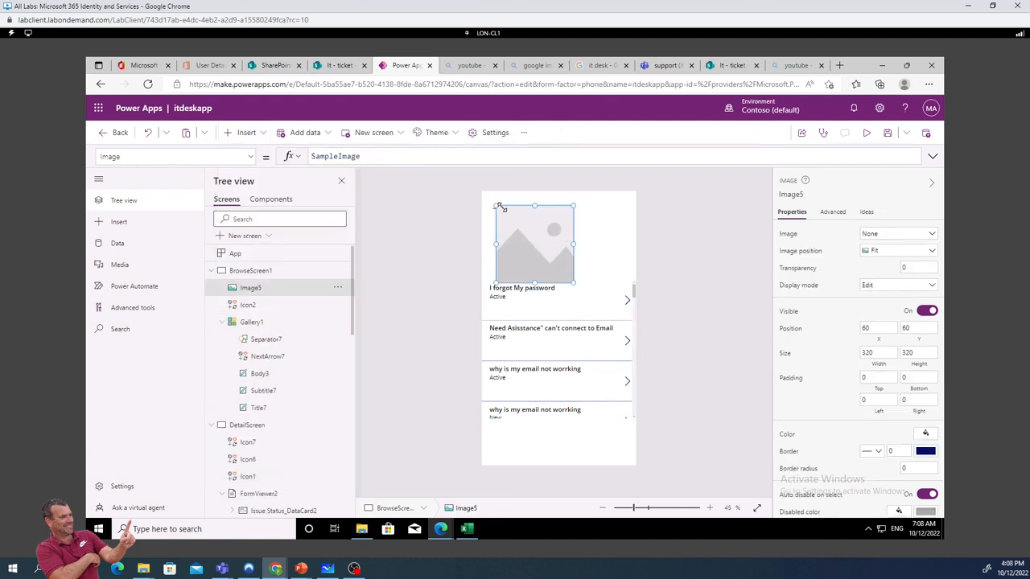
pyautogui.moveTo(501, 208); pyautogui.dragTo(600, 238)
# Load desk.jpg from Downloads into the new image and centre it horizontally, slightly lower above the gallery
pyautogui.click(885, 234)
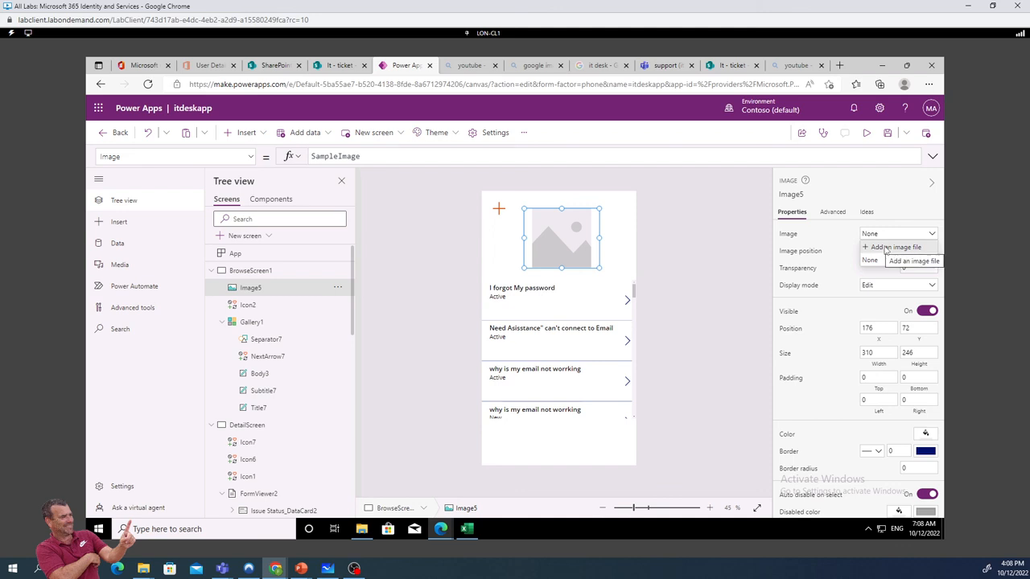
pyautogui.click(889, 248)
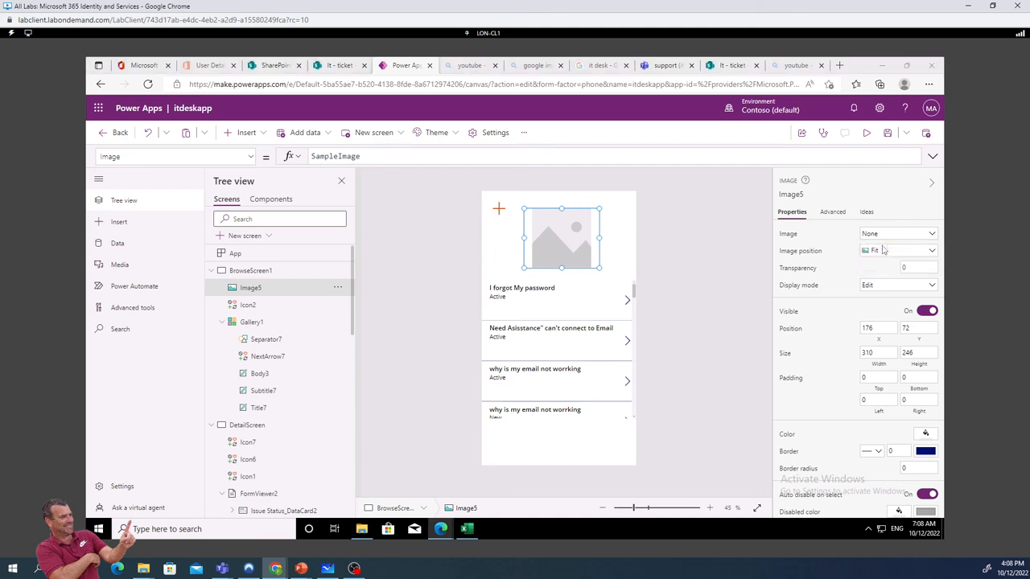
pyautogui.click(185, 153)
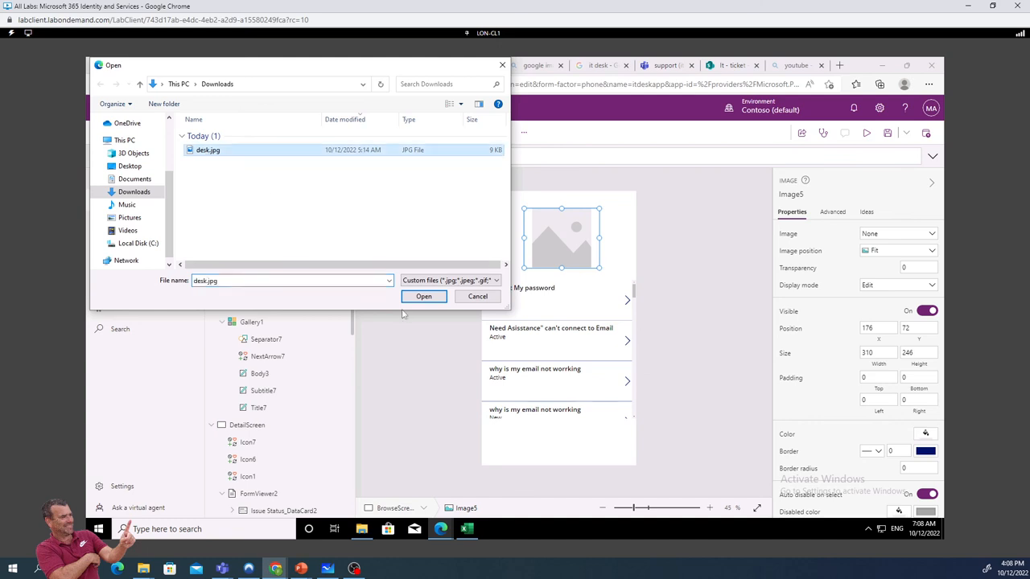
pyautogui.click(422, 298)
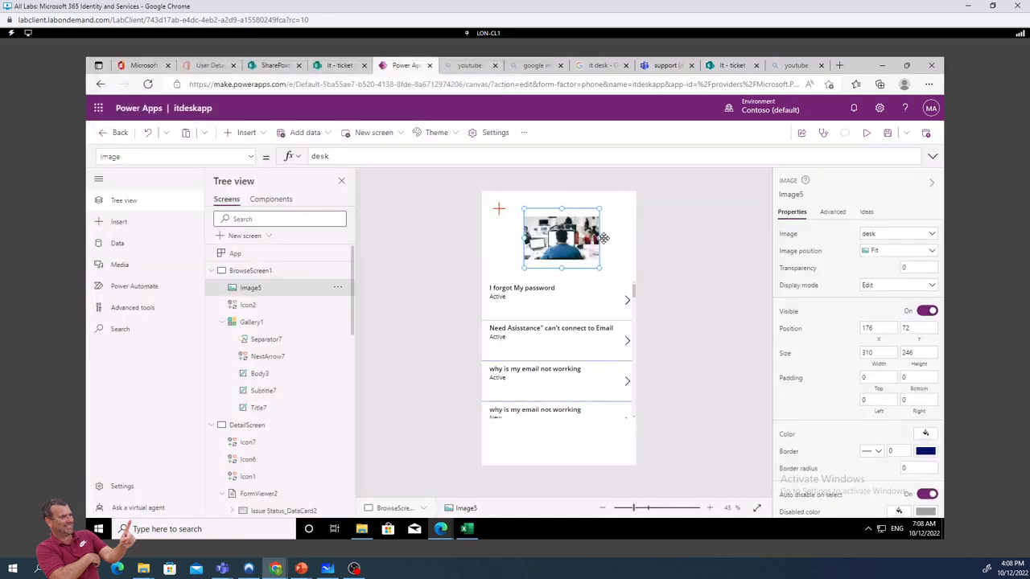
pyautogui.click(653, 244)
pyautogui.click(559, 238)
pyautogui.moveTo(557, 236); pyautogui.dragTo(551, 243)
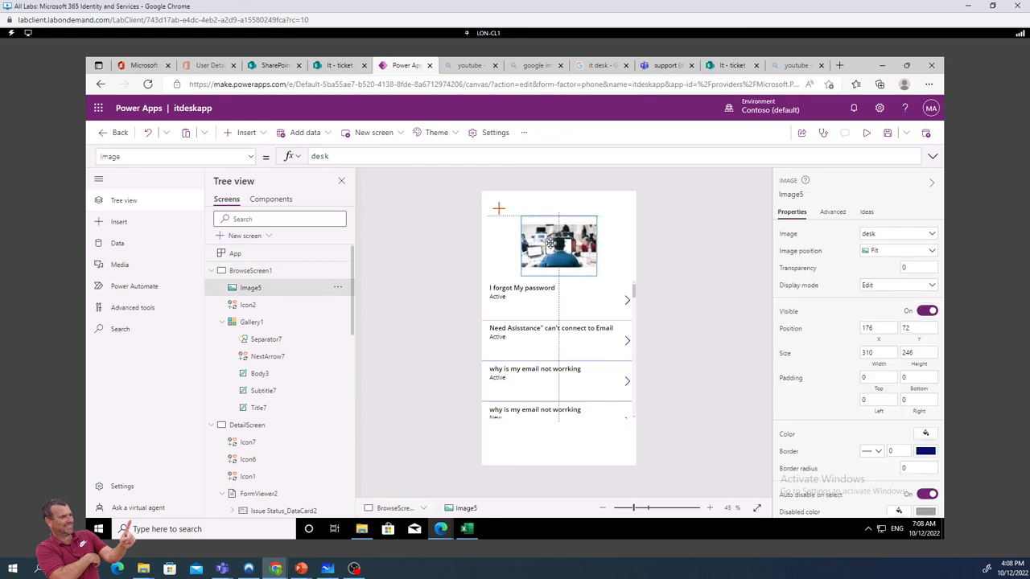
# Move Gallery1 down to about Y 443 and extend its height to about 637
pyautogui.click(519, 287)
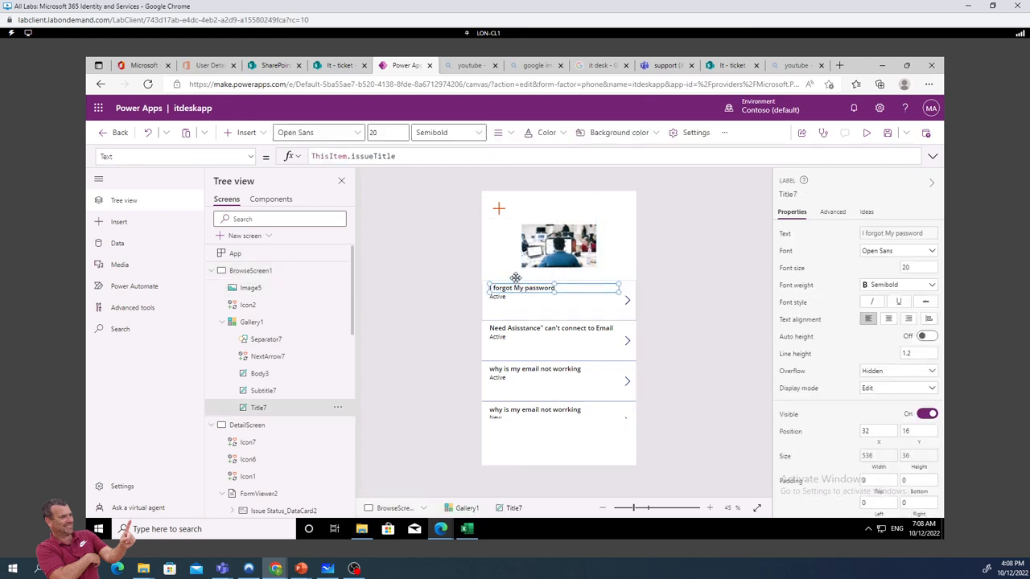
pyautogui.click(250, 270)
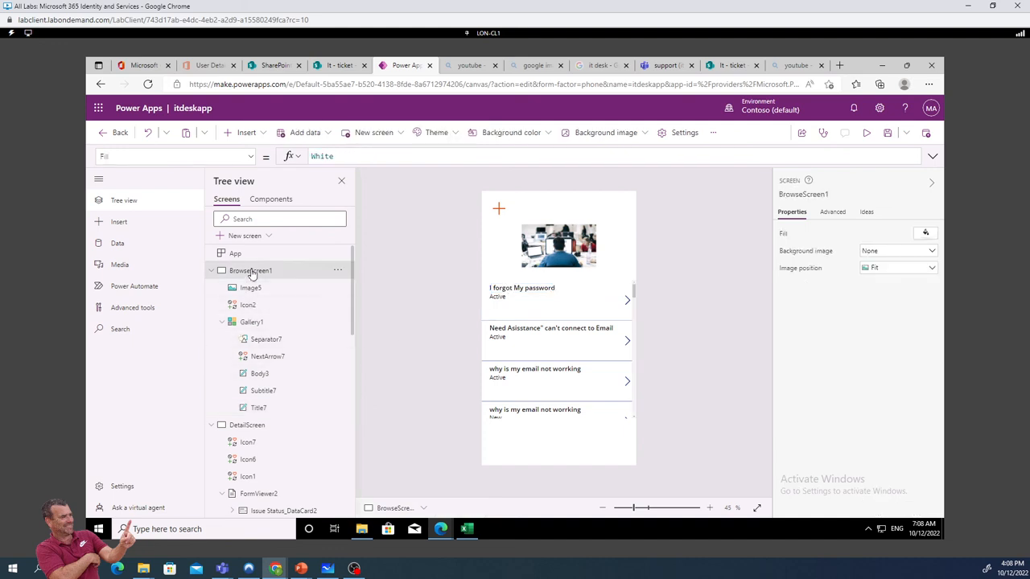
pyautogui.click(259, 322)
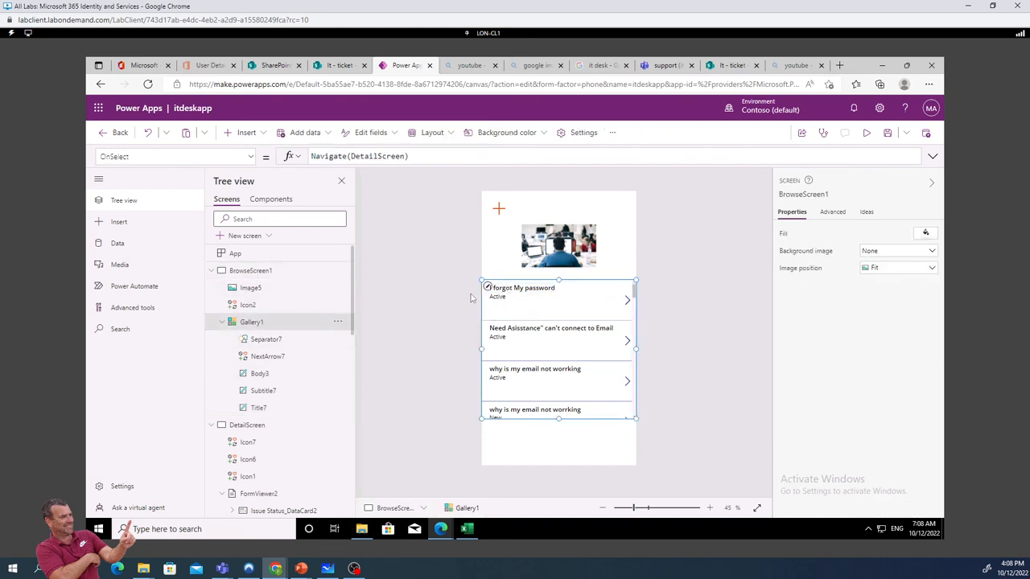
pyautogui.moveTo(500, 280); pyautogui.dragTo(502, 298)
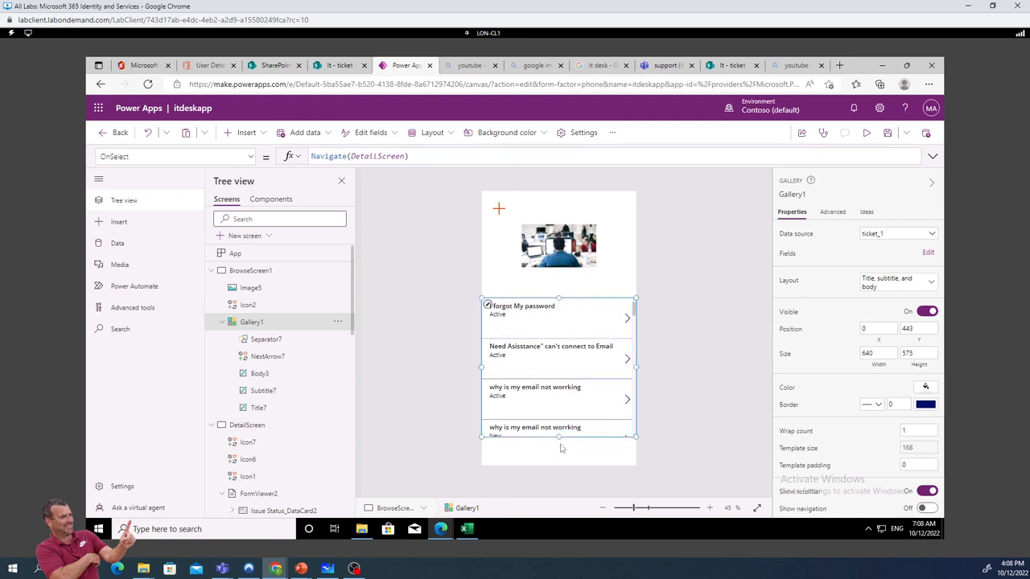
pyautogui.moveTo(561, 448); pyautogui.dragTo(560, 453)
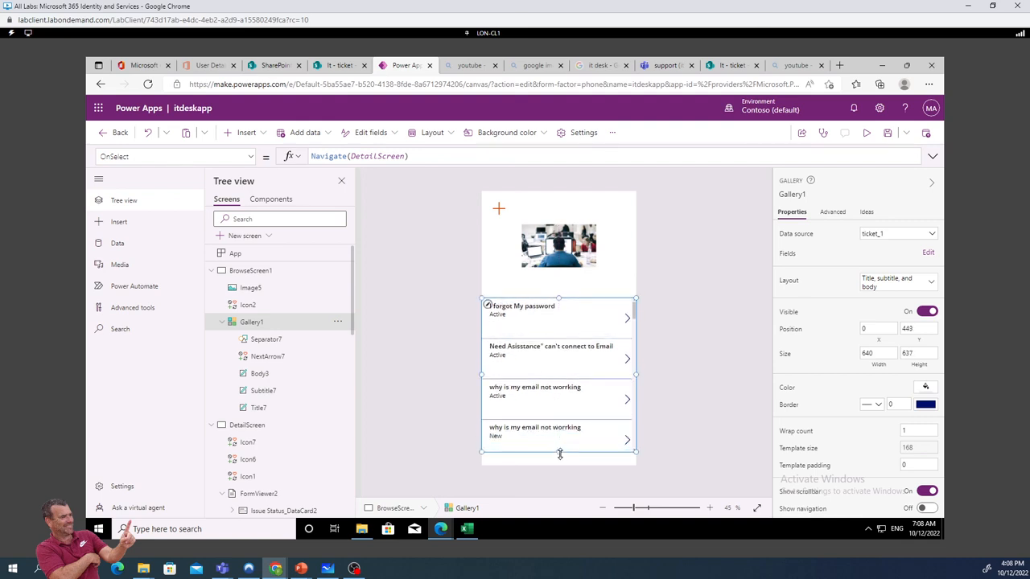
# Move the Add icon on BrowseScreen1 slightly closer to the screen's upper-left corner
pyautogui.click(546, 202)
pyautogui.click(498, 208)
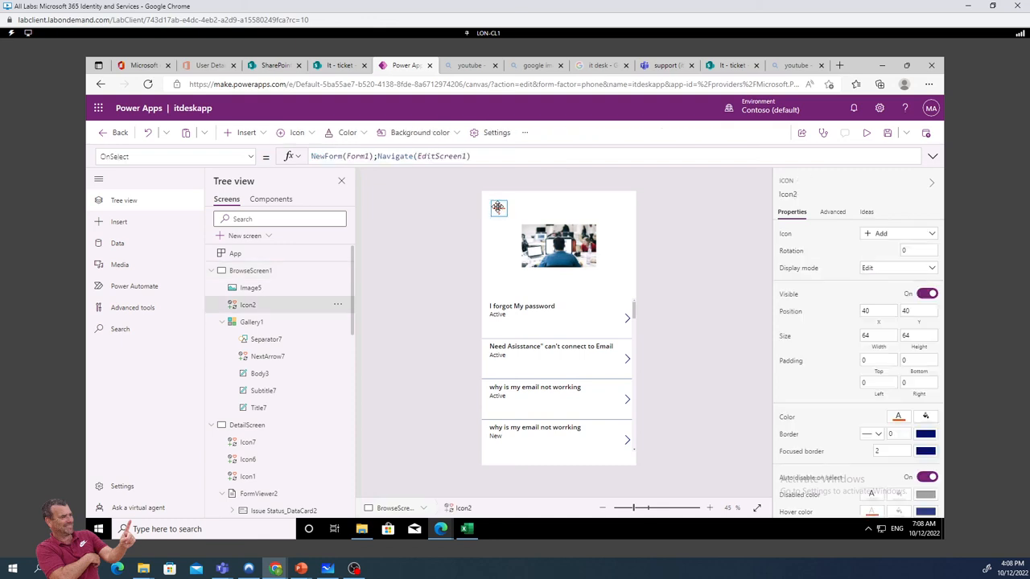
pyautogui.click(531, 211)
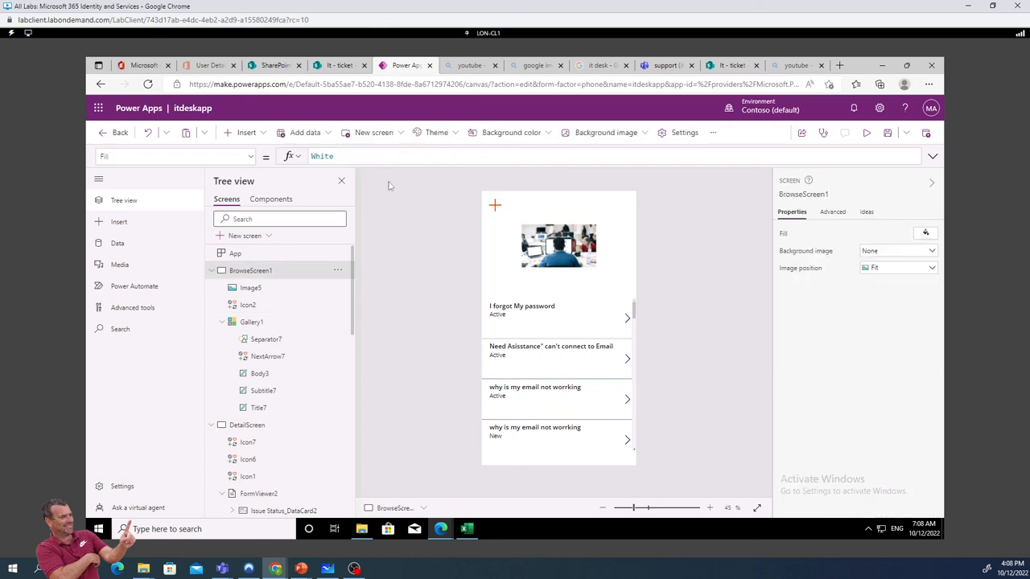
# Insert a text label on BrowseScreen1 at about X 80, Y 26 and set its text to "IT Ticket system"
pyautogui.click(256, 133)
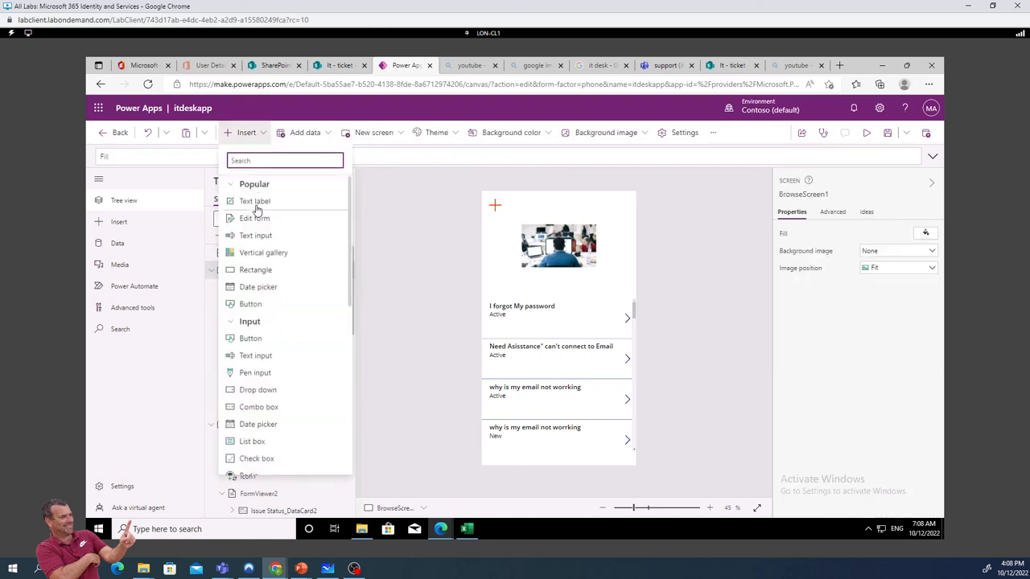
pyautogui.click(312, 203)
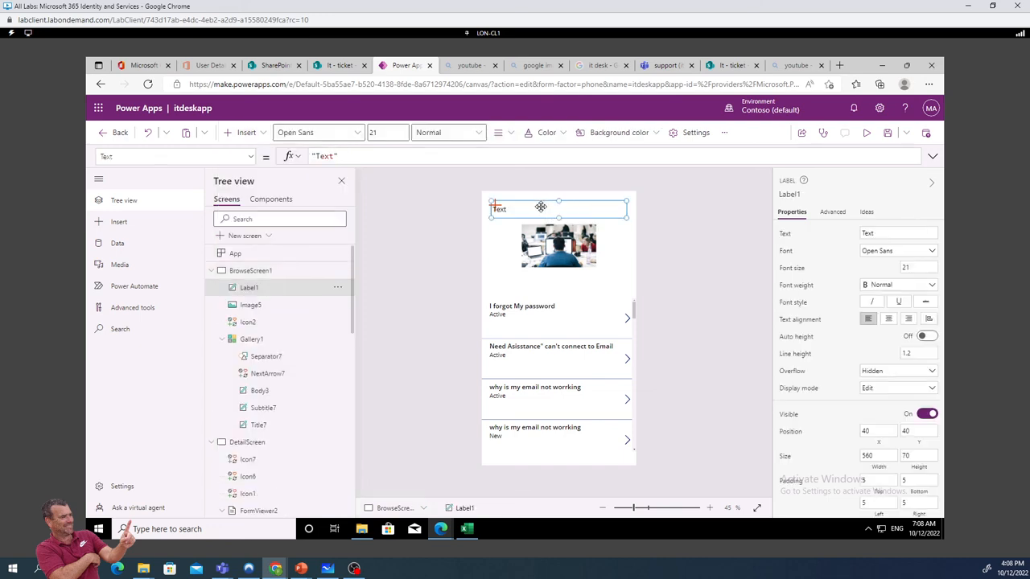
pyautogui.moveTo(541, 207); pyautogui.dragTo(552, 204)
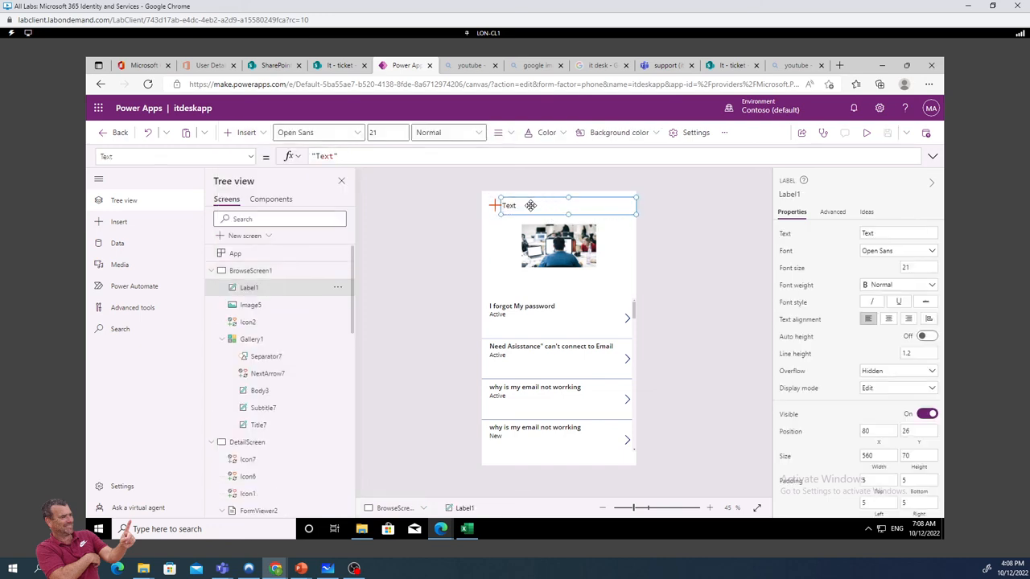
pyautogui.doubleClick(531, 206)
pyautogui.write('It')
pyautogui.write('IT Tick')
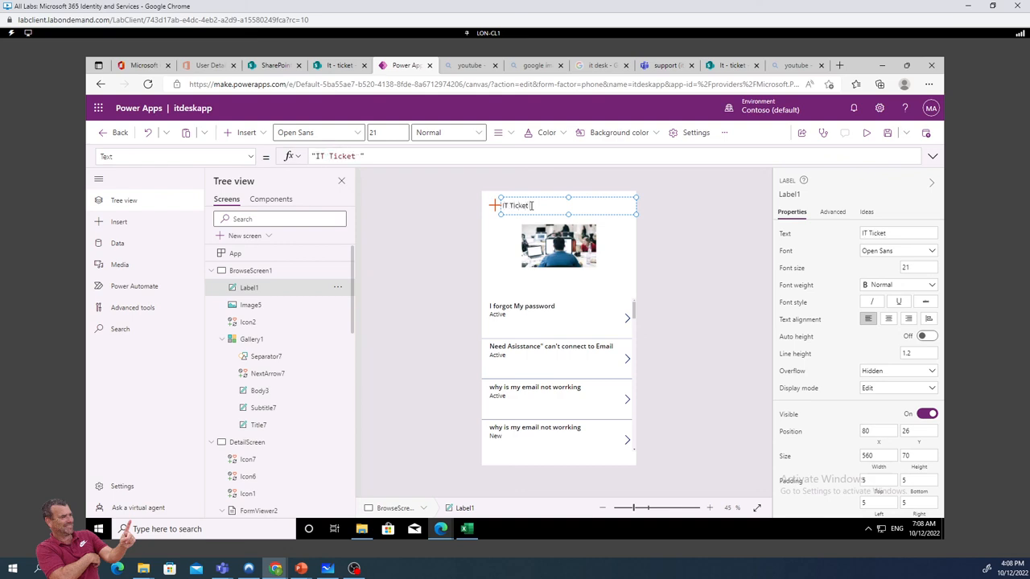
pyautogui.write('et system')
# Set the title label's font weight to Bold and resize it to about 455 by 50 at X 184, Y 26
pyautogui.click(929, 291)
pyautogui.click(881, 299)
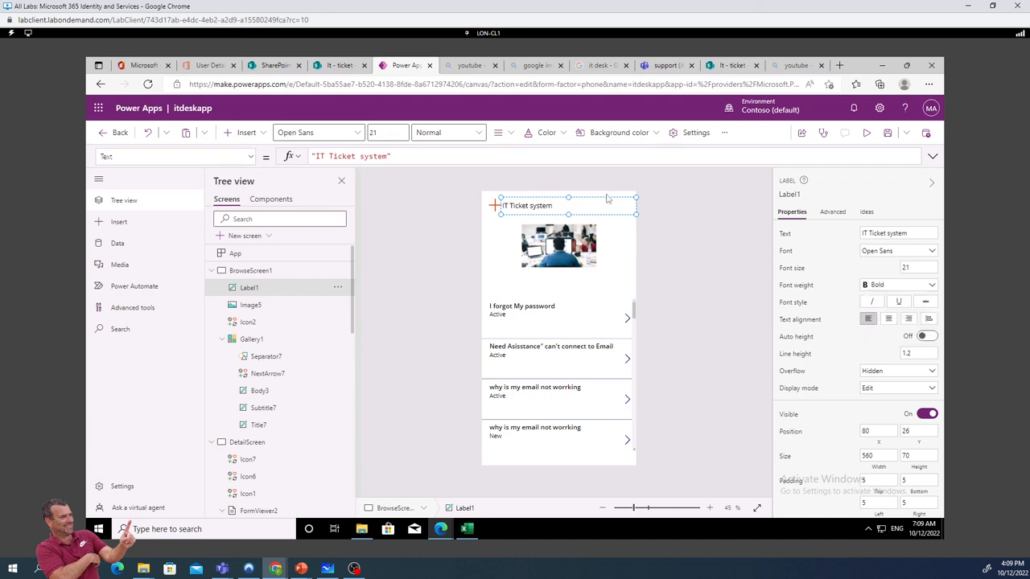
pyautogui.click(569, 192)
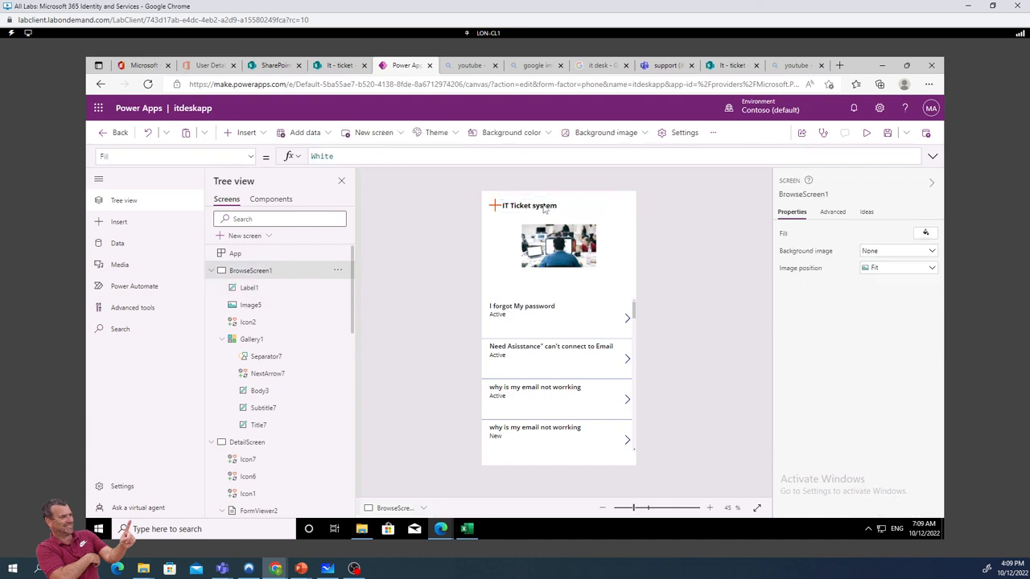
pyautogui.click(538, 206)
pyautogui.moveTo(538, 206)
pyautogui.mouseDown()
pyautogui.moveTo(554, 207)
pyautogui.moveTo(512, 206)
pyautogui.moveTo(525, 205)
pyautogui.mouseUp()
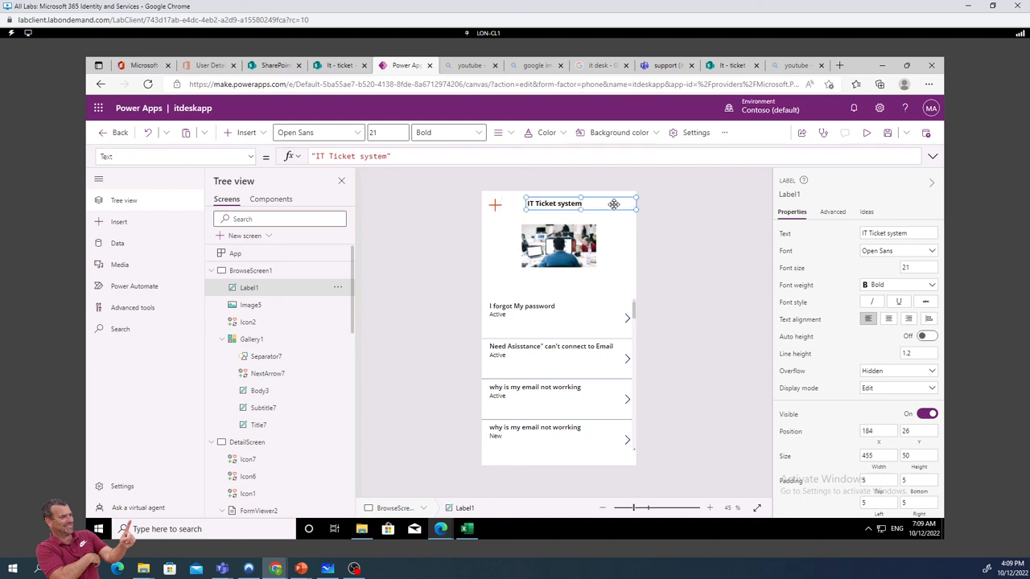
pyautogui.moveTo(613, 205); pyautogui.dragTo(609, 204)
pyautogui.click(656, 240)
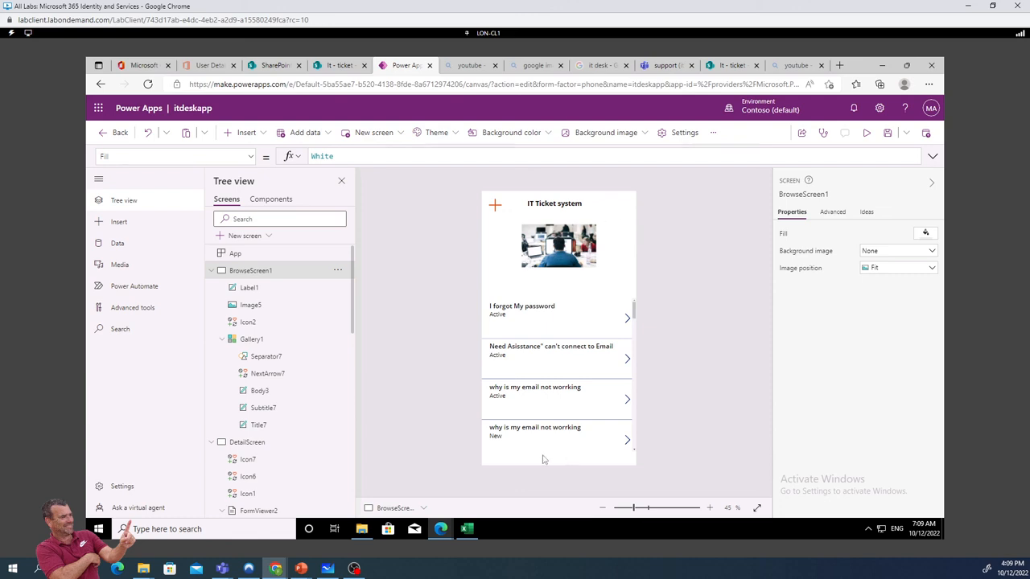
pyautogui.click(245, 131)
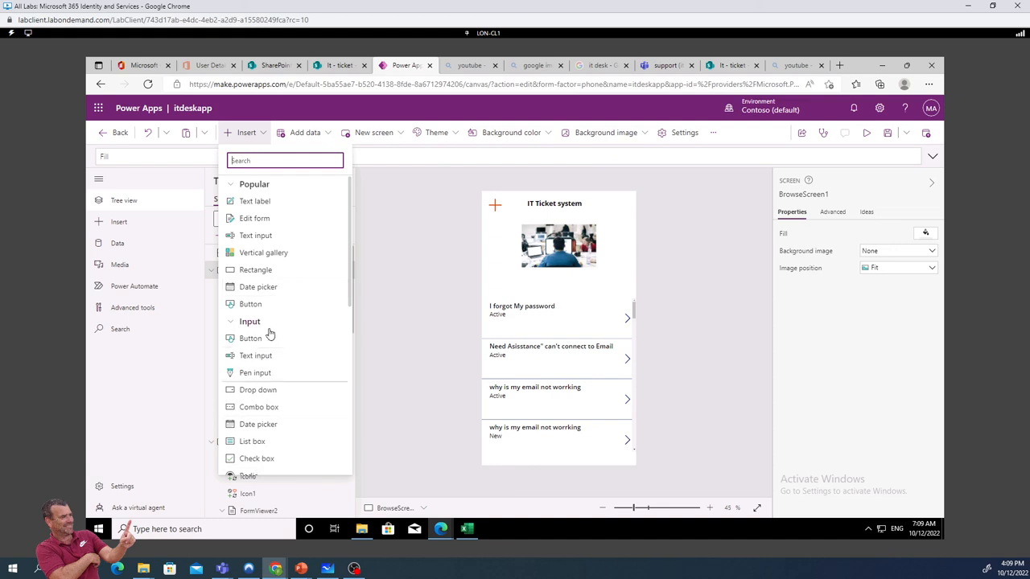
pyautogui.click(704, 304)
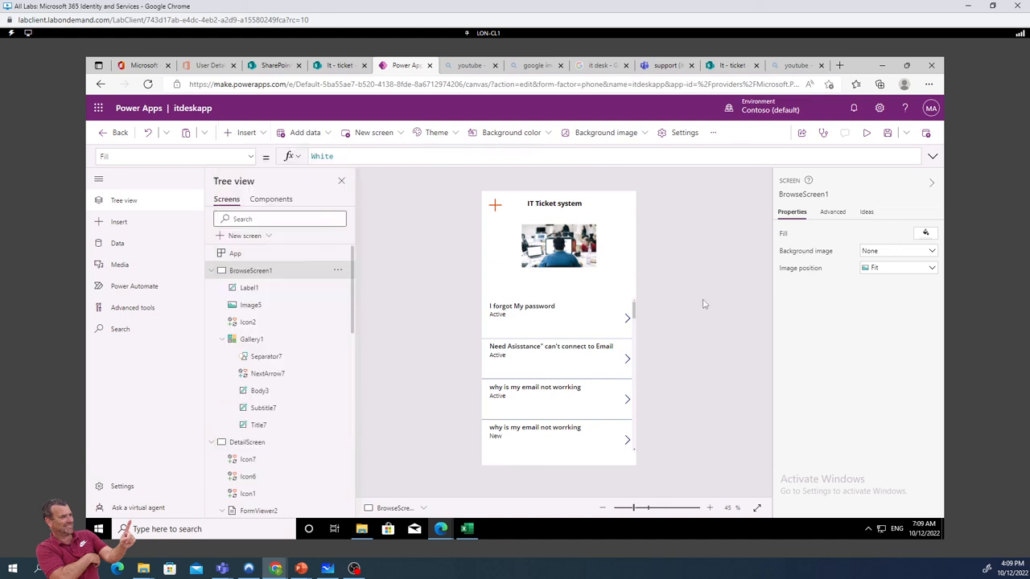